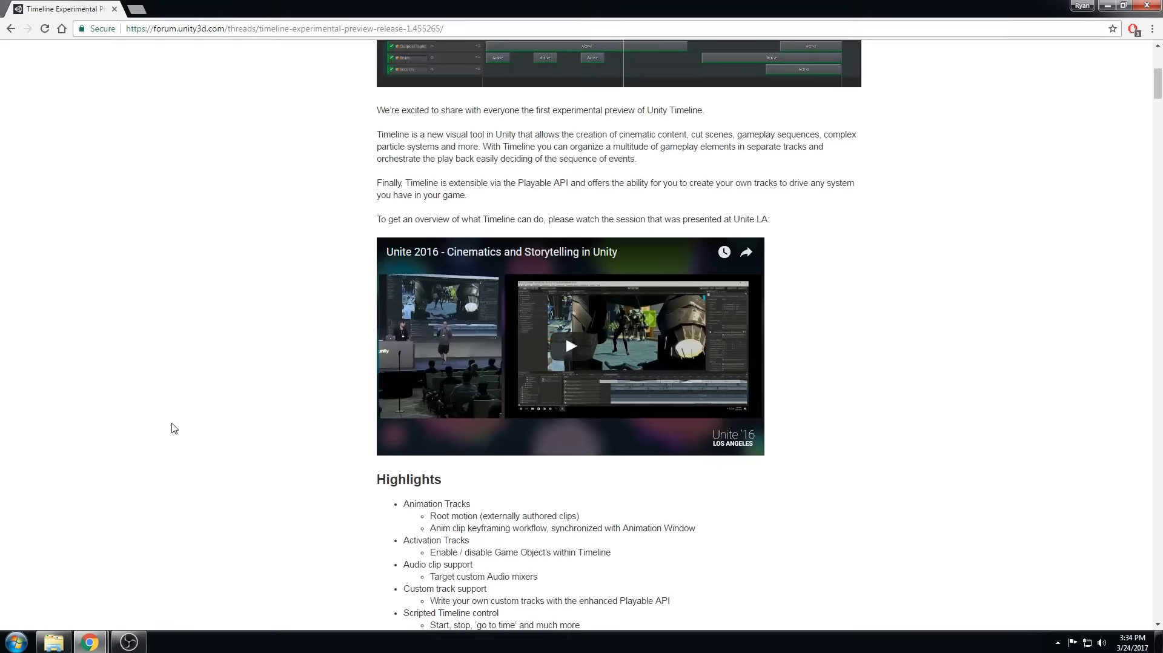
- Read through the Timeline Experimental Preview Release 1 post, from the introduction and highlights to the download links
scroll(175, 429, "down", 7)
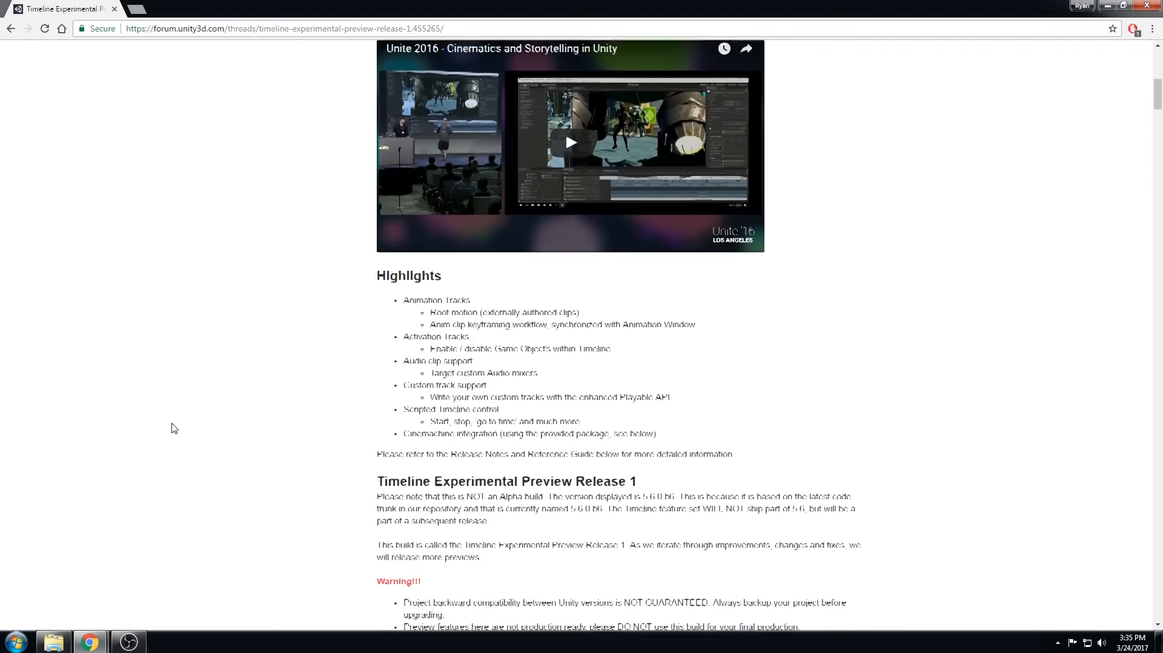
scroll(172, 424, "up", 15)
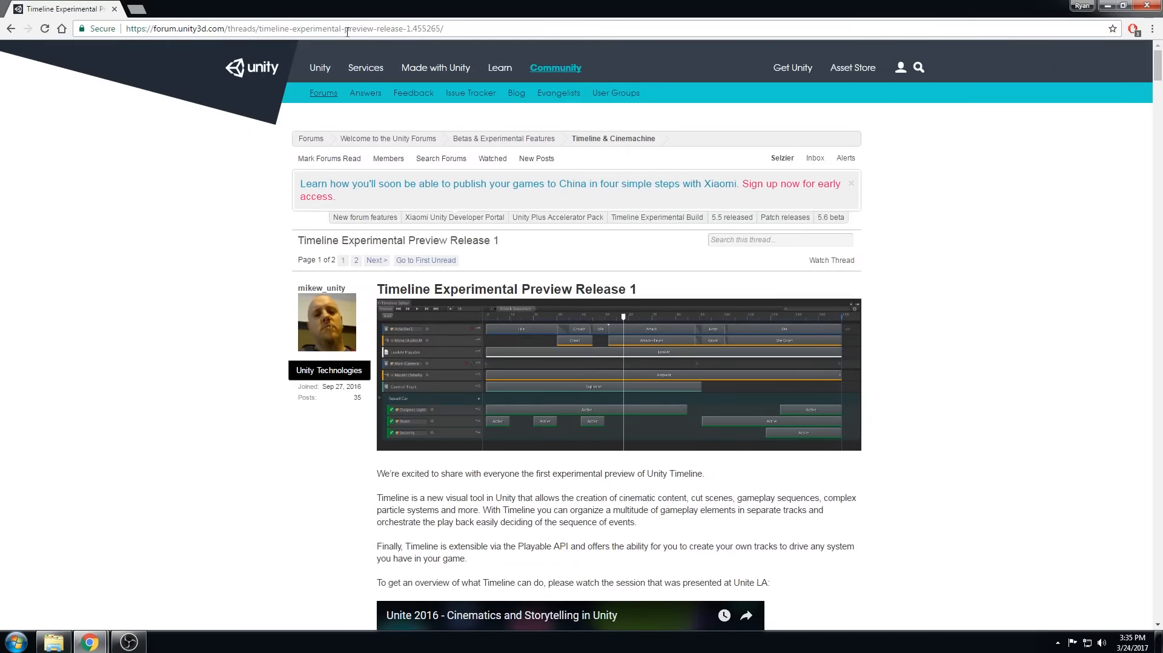
left_click(347, 28)
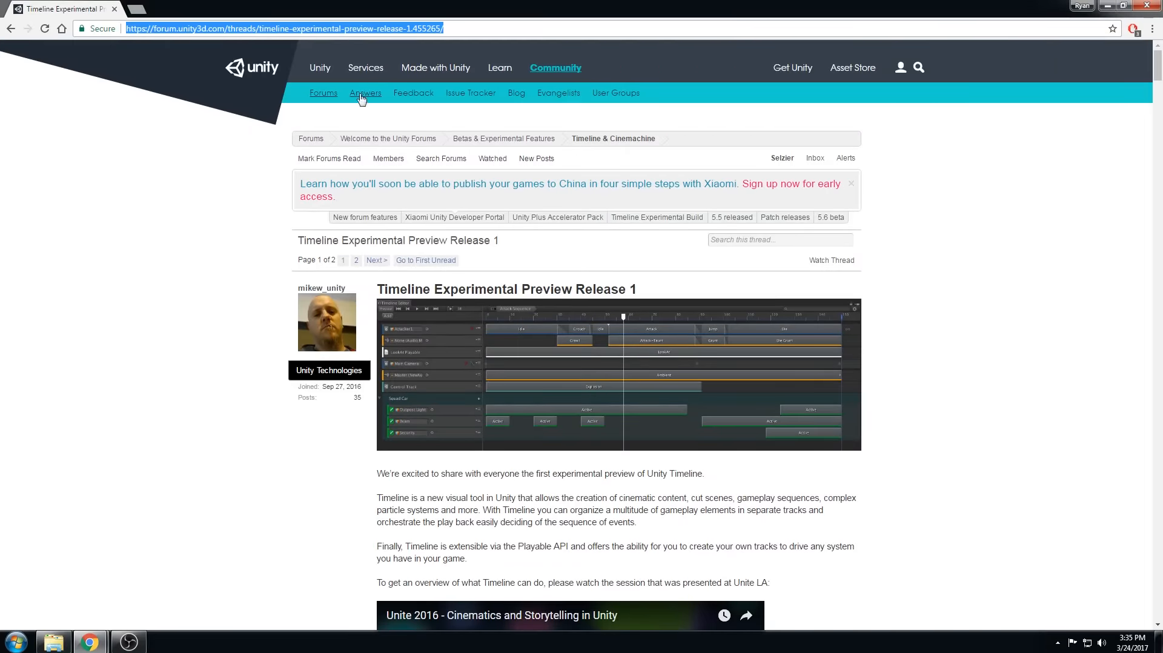
left_click(133, 327)
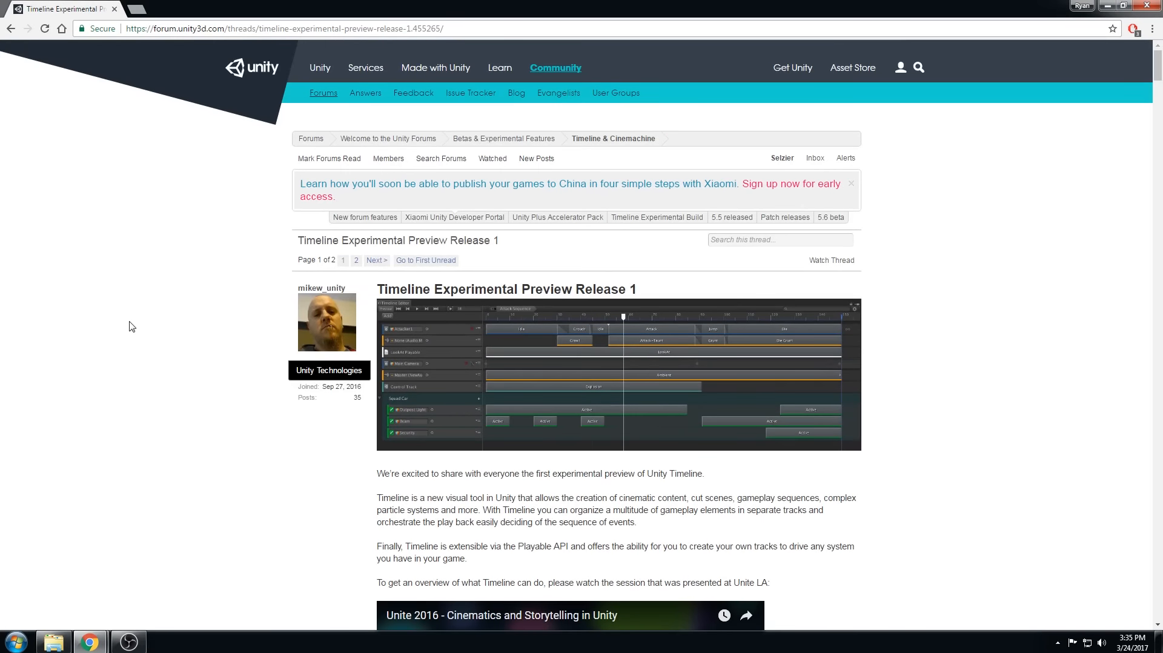
scroll(143, 420, "down", 2)
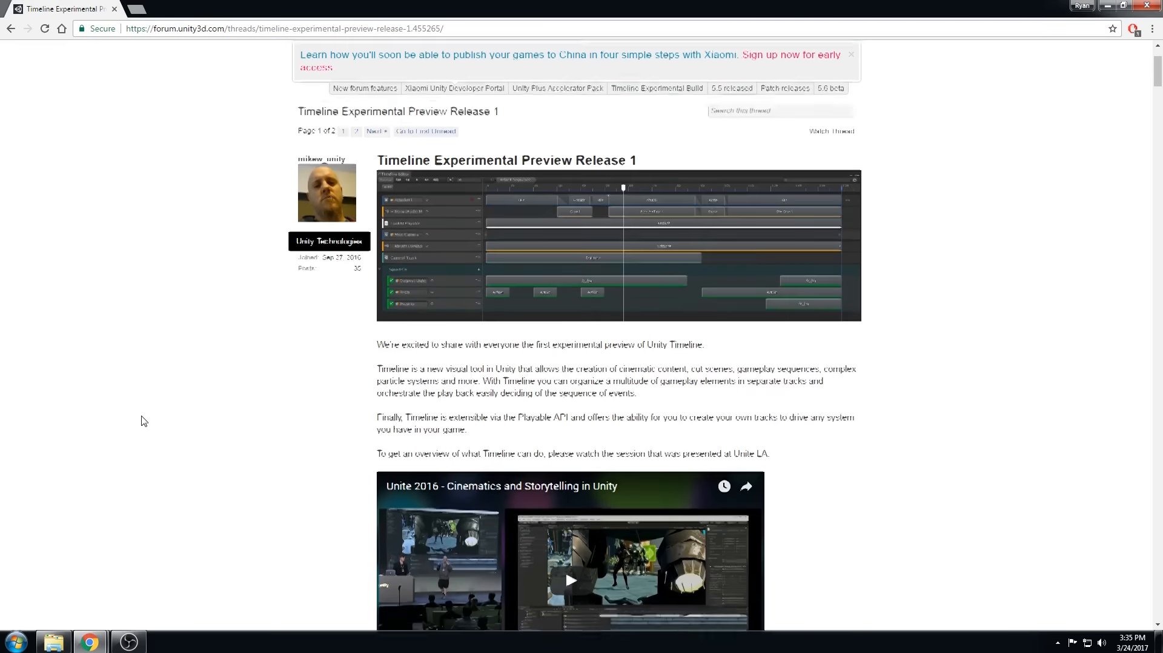
scroll(143, 420, "down", 3)
scroll(143, 420, "up", 4)
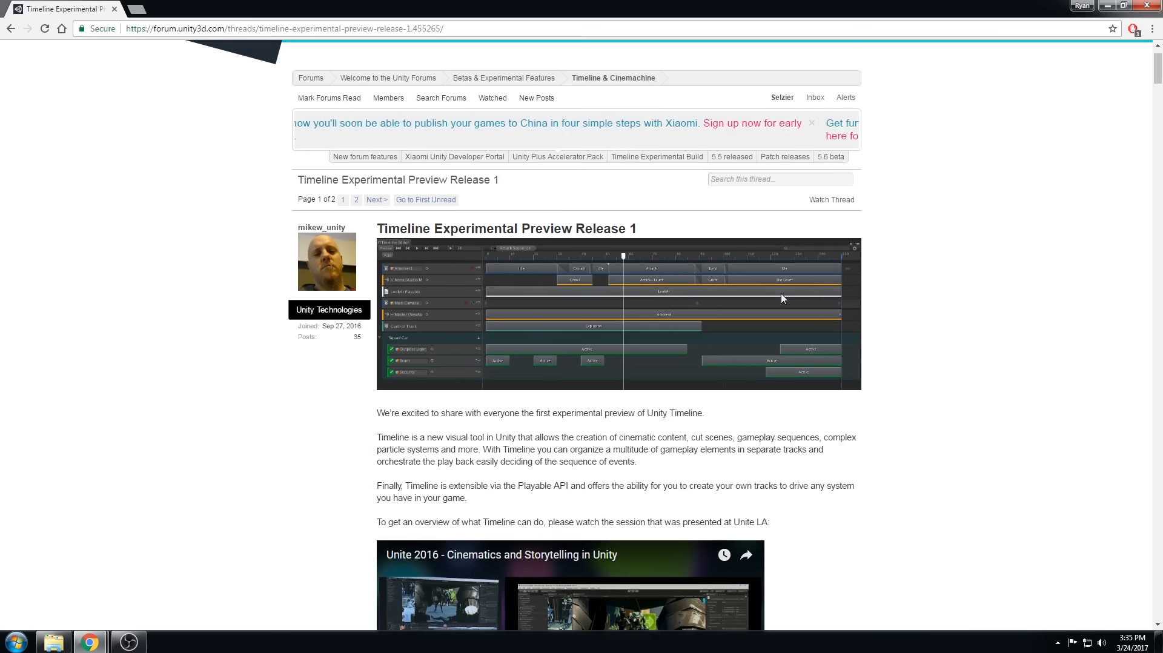
scroll(725, 338, "down", 3)
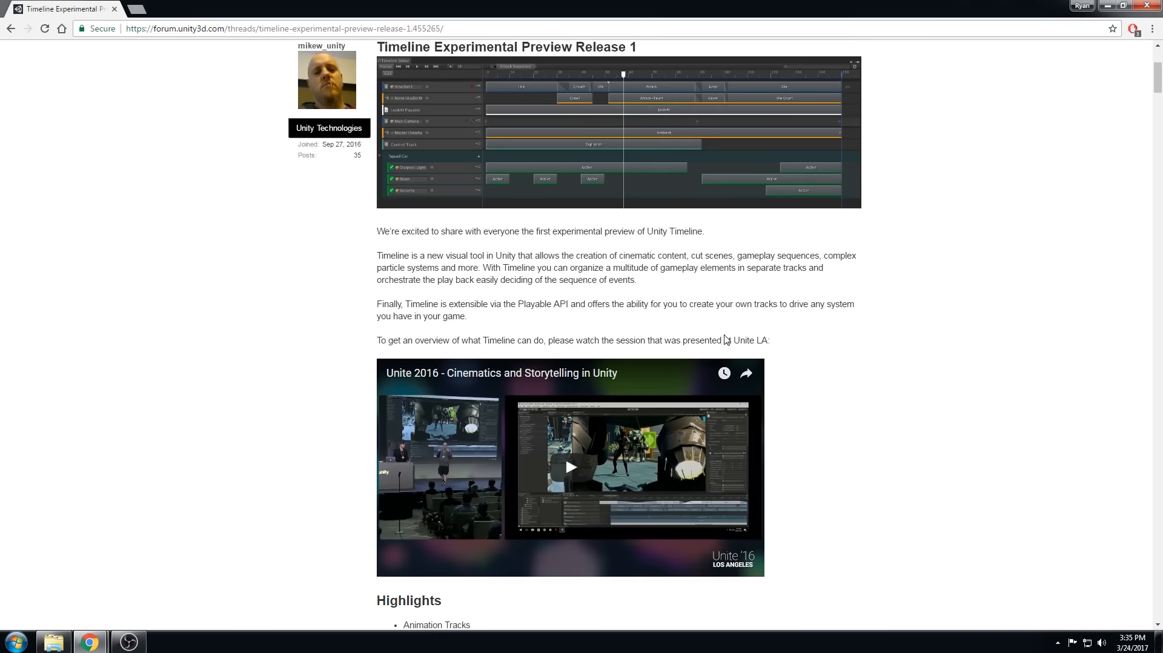
scroll(836, 389, "down", 3)
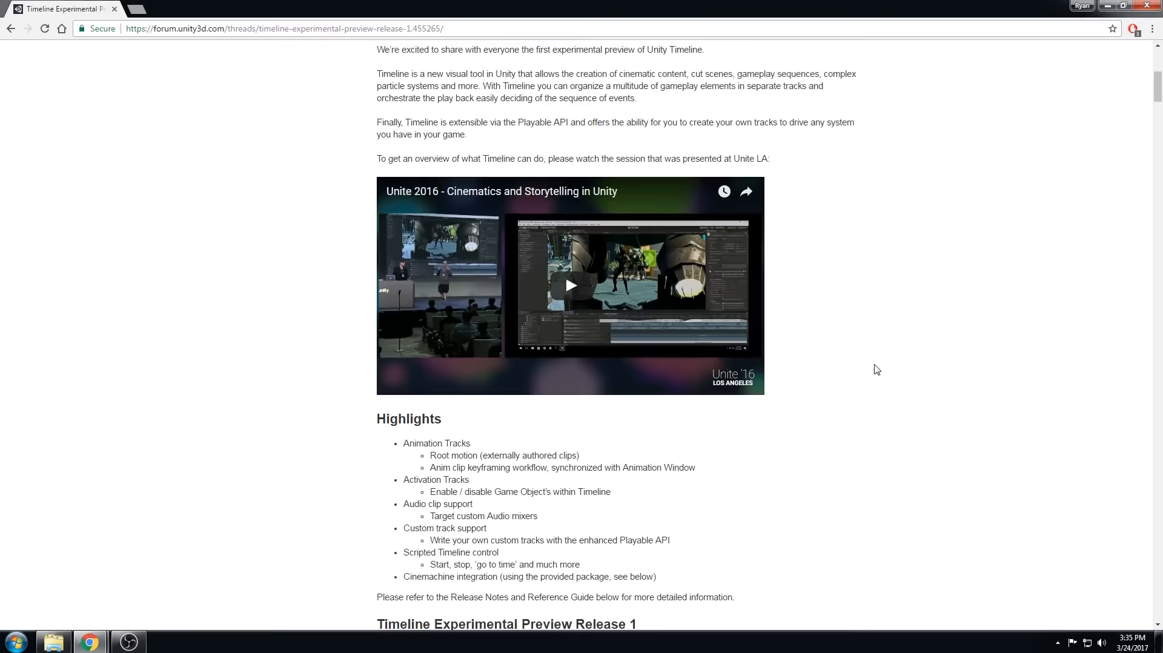
scroll(848, 297, "down", 2)
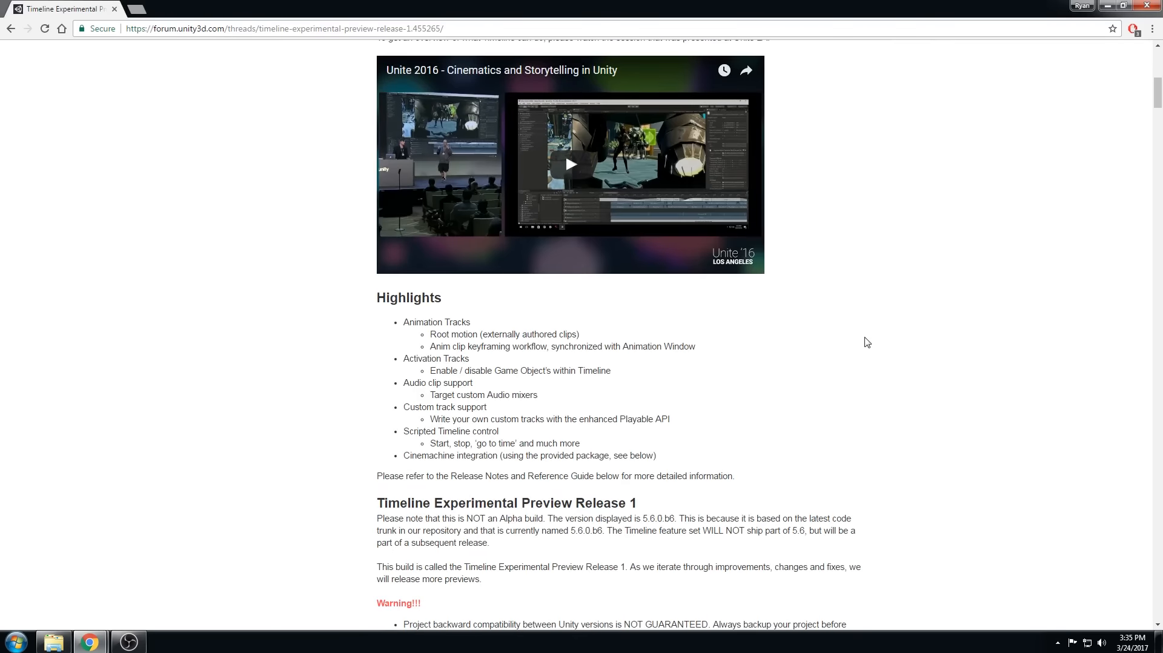
scroll(838, 373, "down", 2)
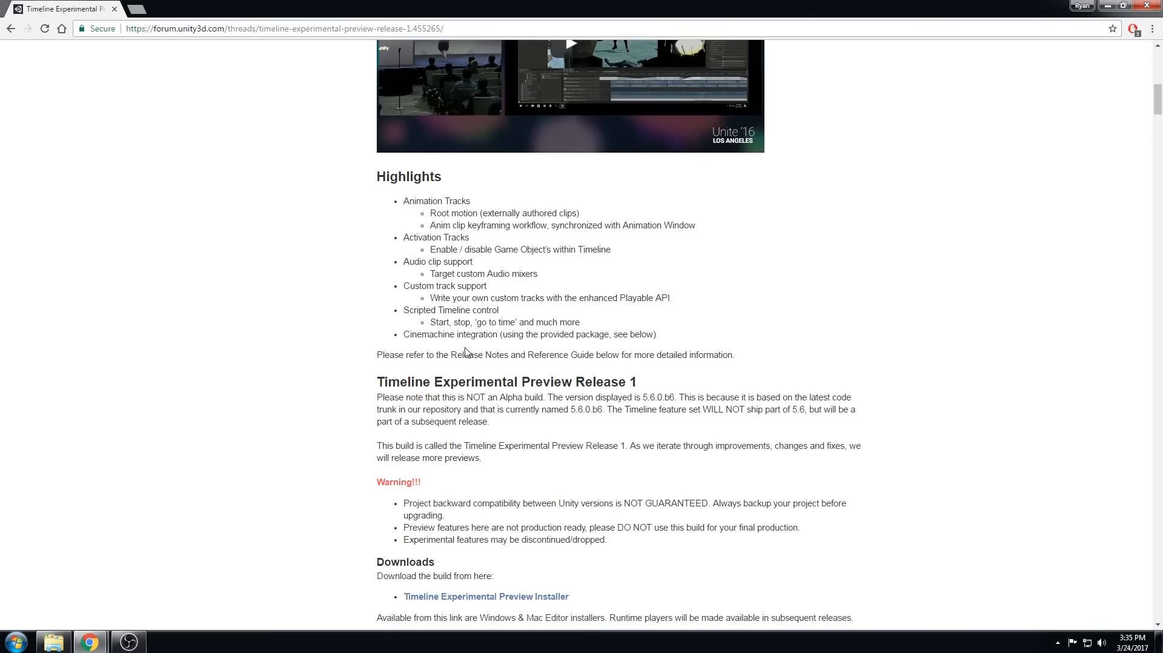
scroll(465, 351, "down", 1)
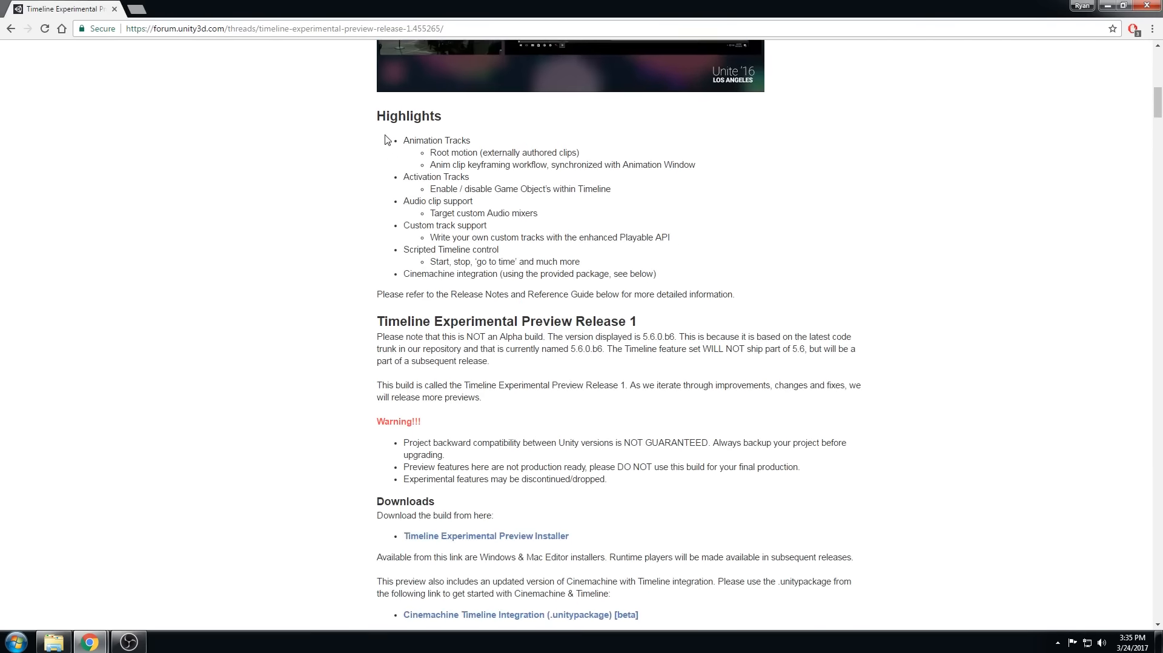
scroll(403, 285, "down", 3)
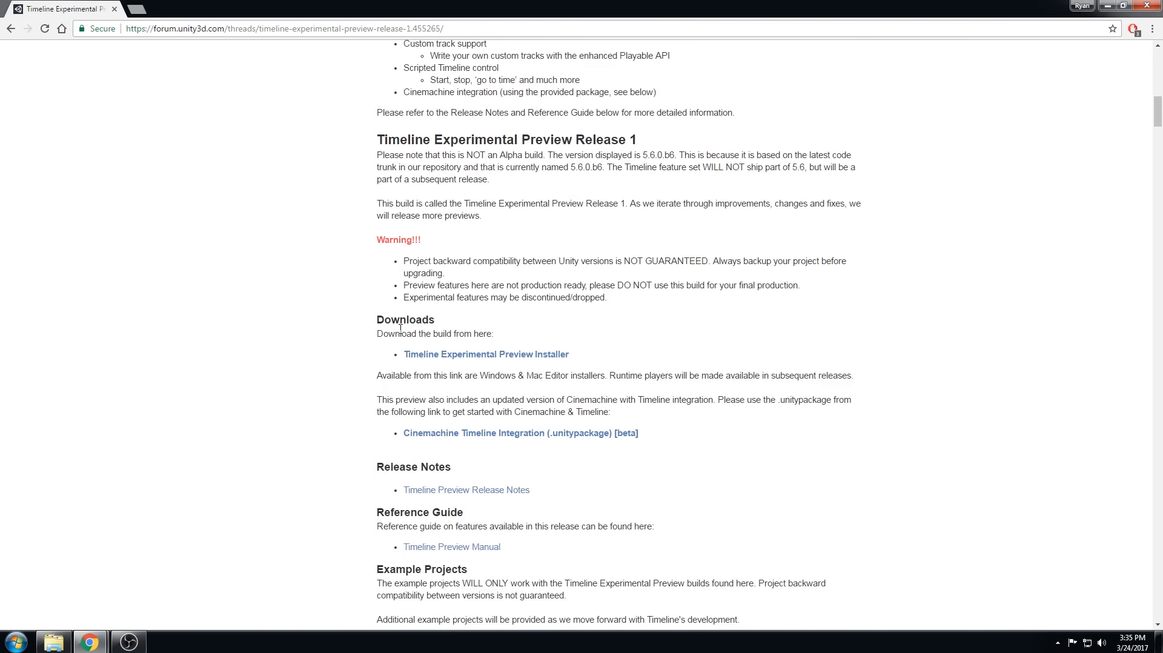
scroll(399, 329, "down", 2)
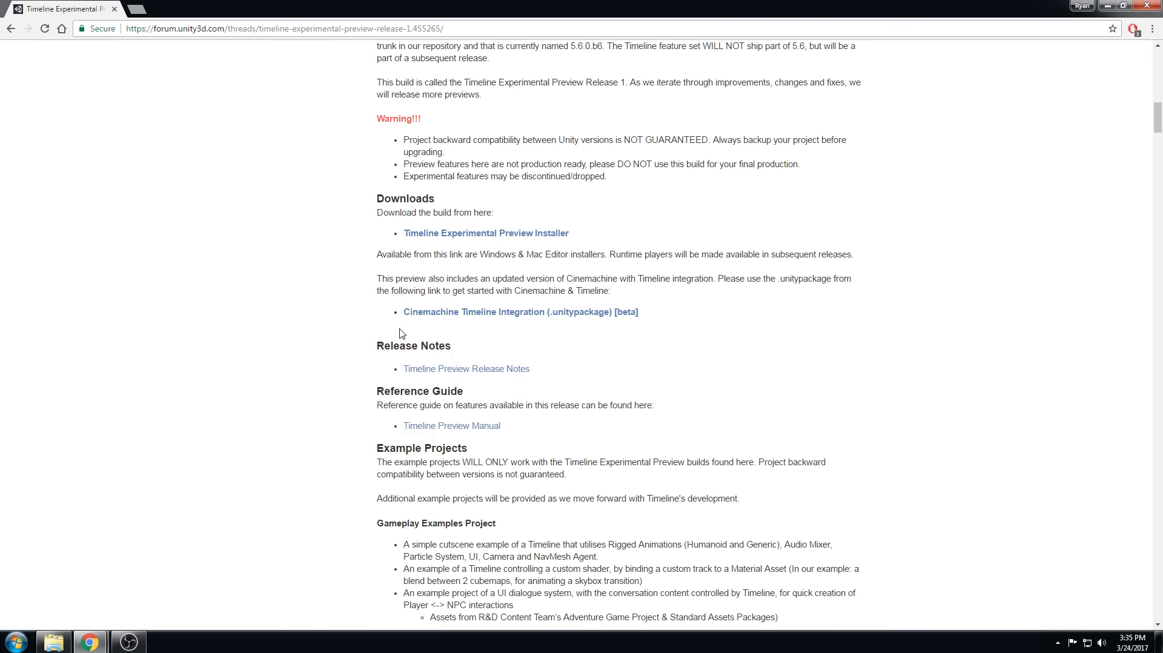
- Open the Timeline Experimental Preview Installer page in a new tab and highlight the version number in its heading
middle_click(451, 240)
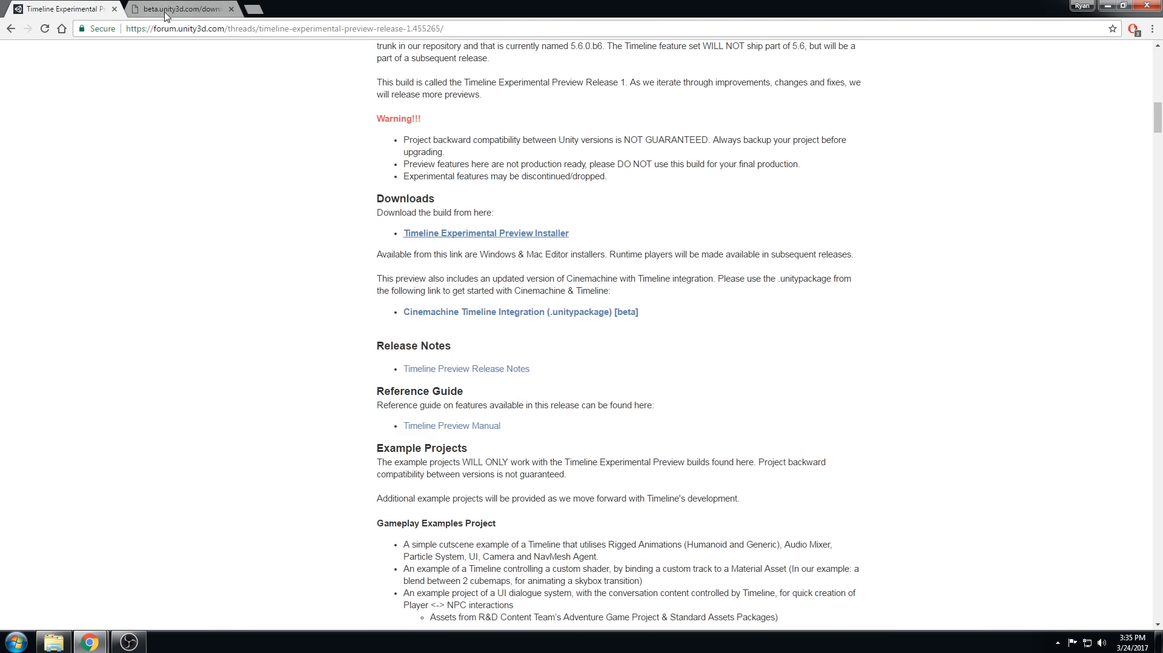
left_click(166, 10)
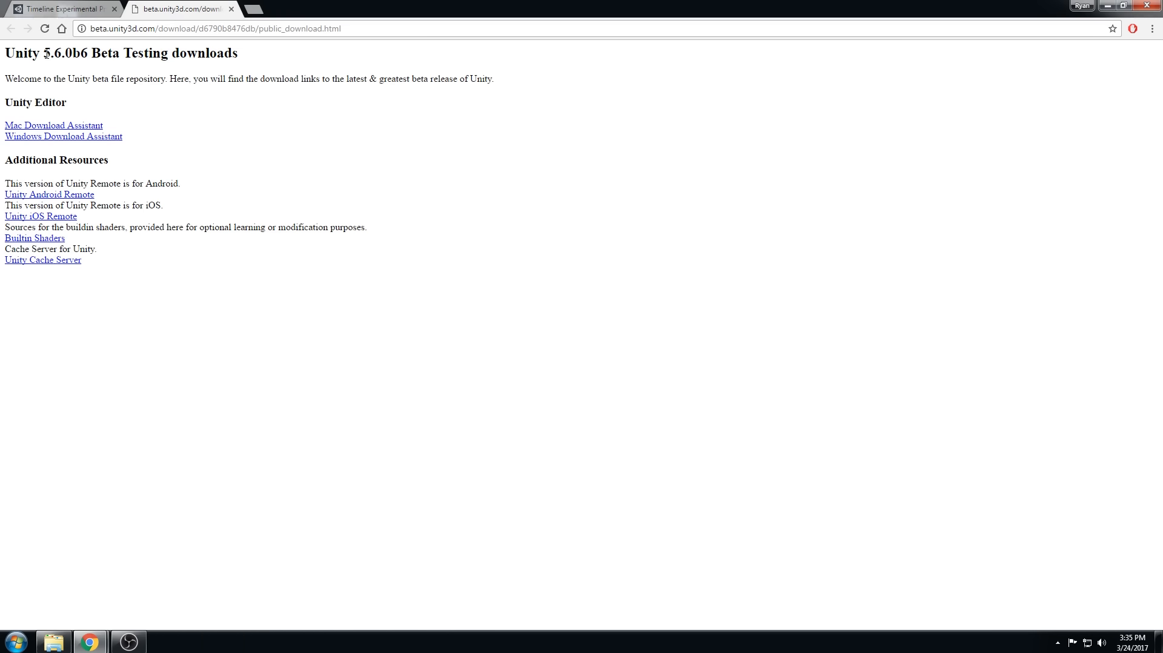
left_click_drag(41, 54, 88, 54)
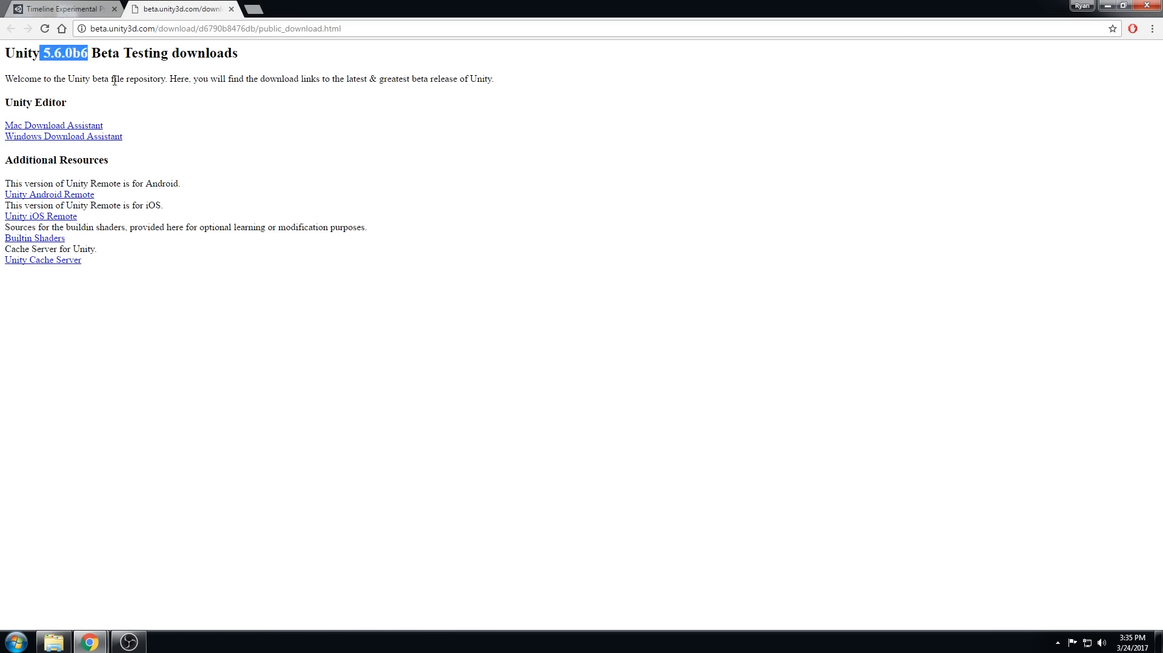
left_click(72, 9)
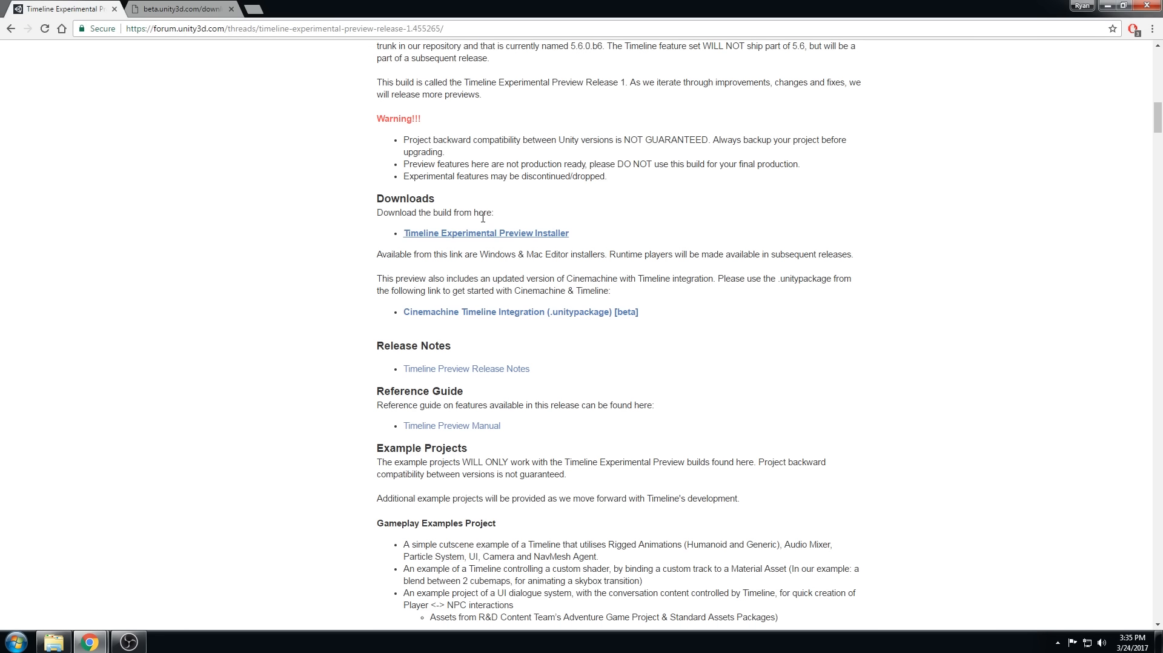
left_click(182, 11)
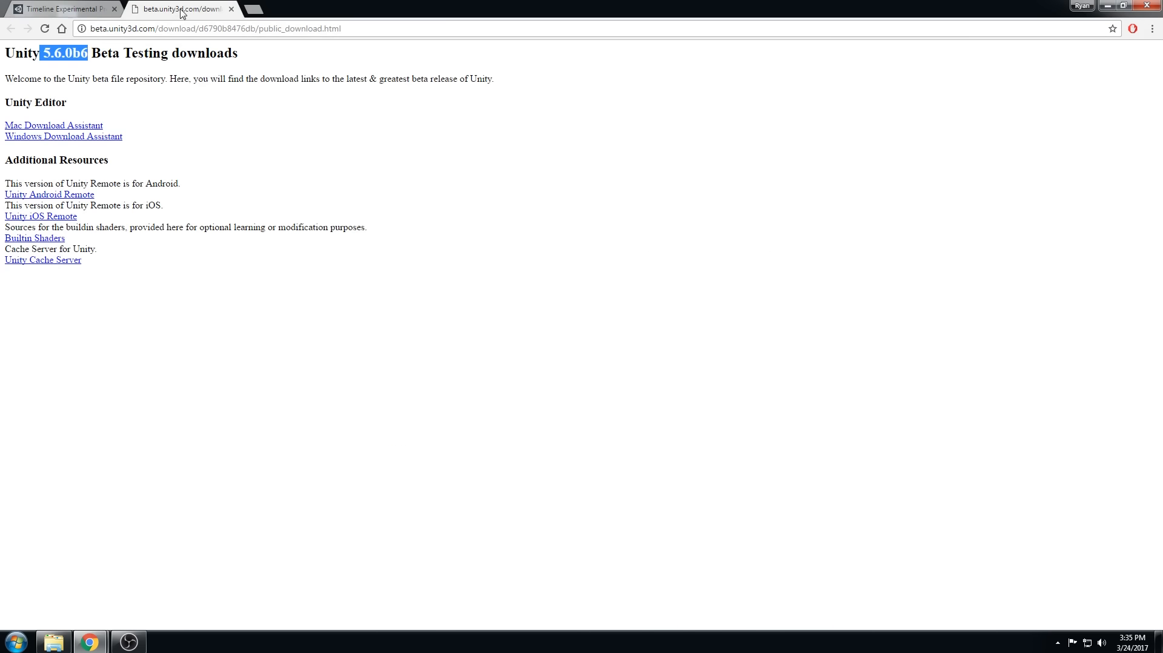
- Download the Windows Download Assistant for the Unity Editor and launch the downloaded installer
left_click(92, 108)
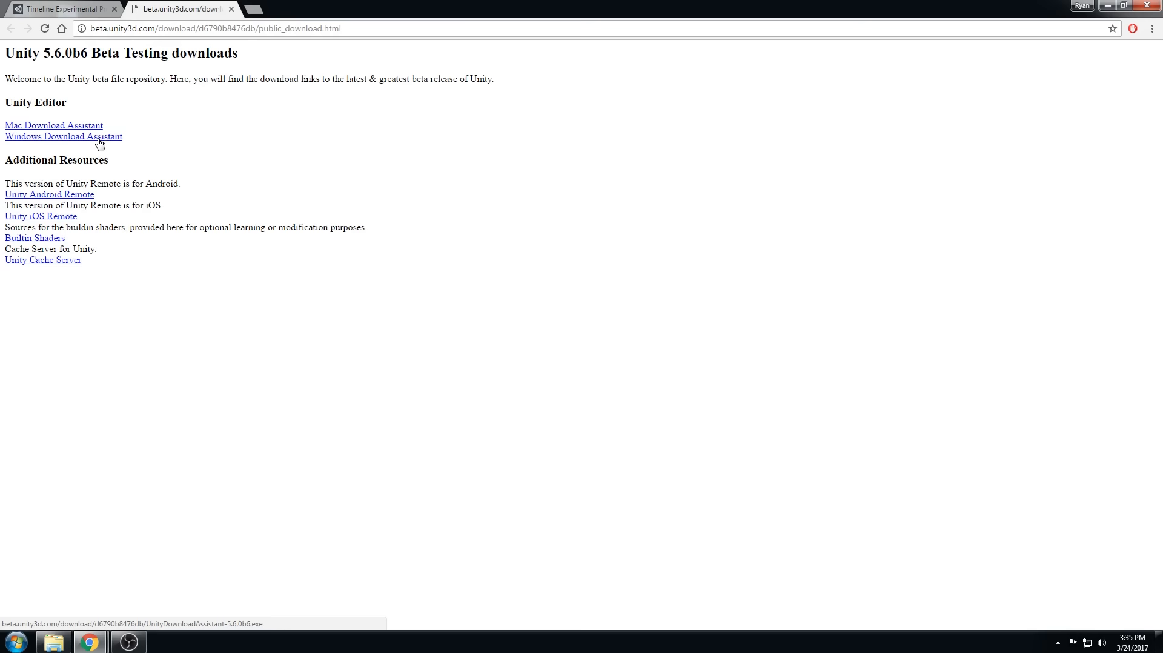
left_click(99, 140)
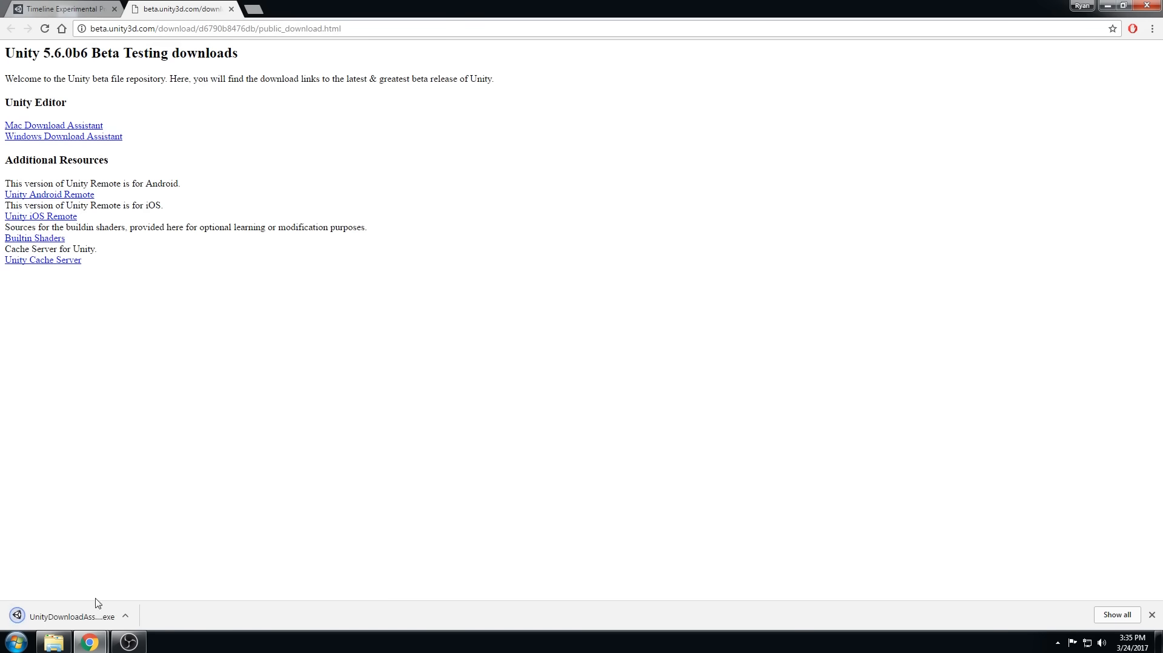
left_click(81, 615)
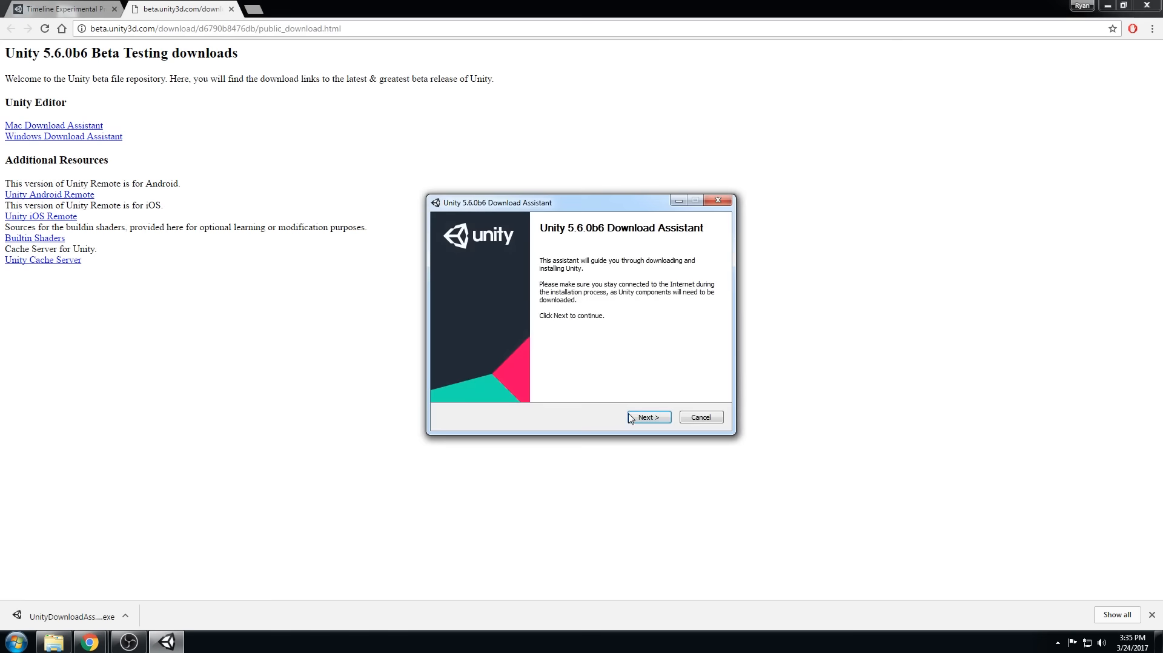
- Accept the license agreement in the Unity 5.6.0b6 Download Assistant and keep the 64 bit architecture
left_click(631, 418)
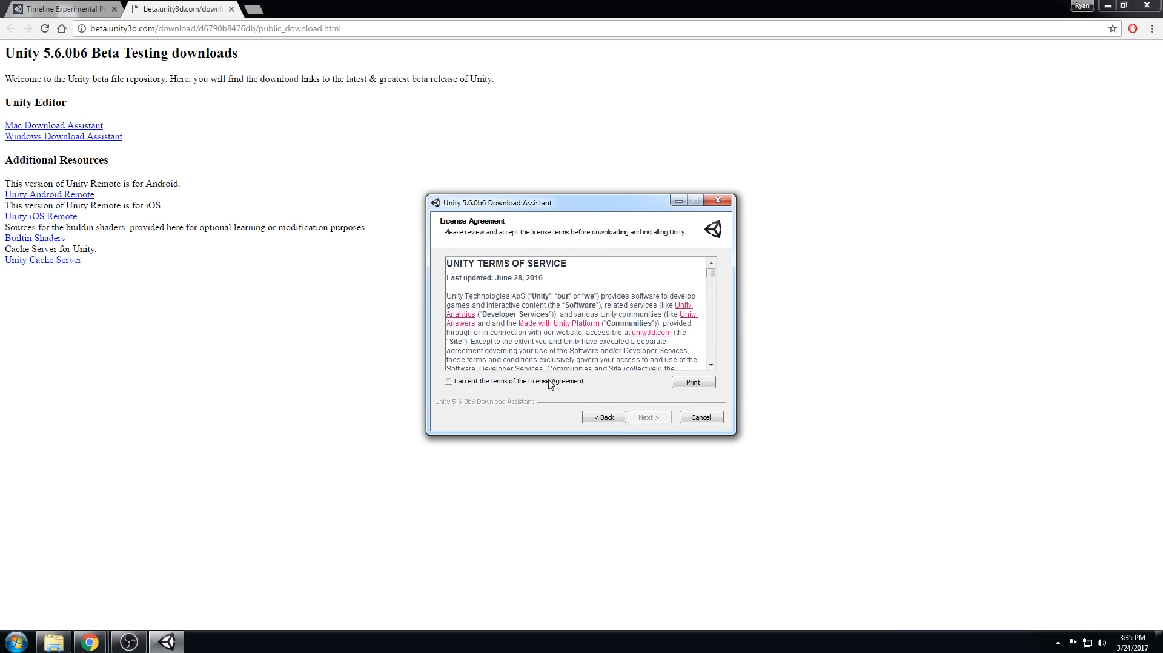
left_click(523, 382)
left_click(639, 416)
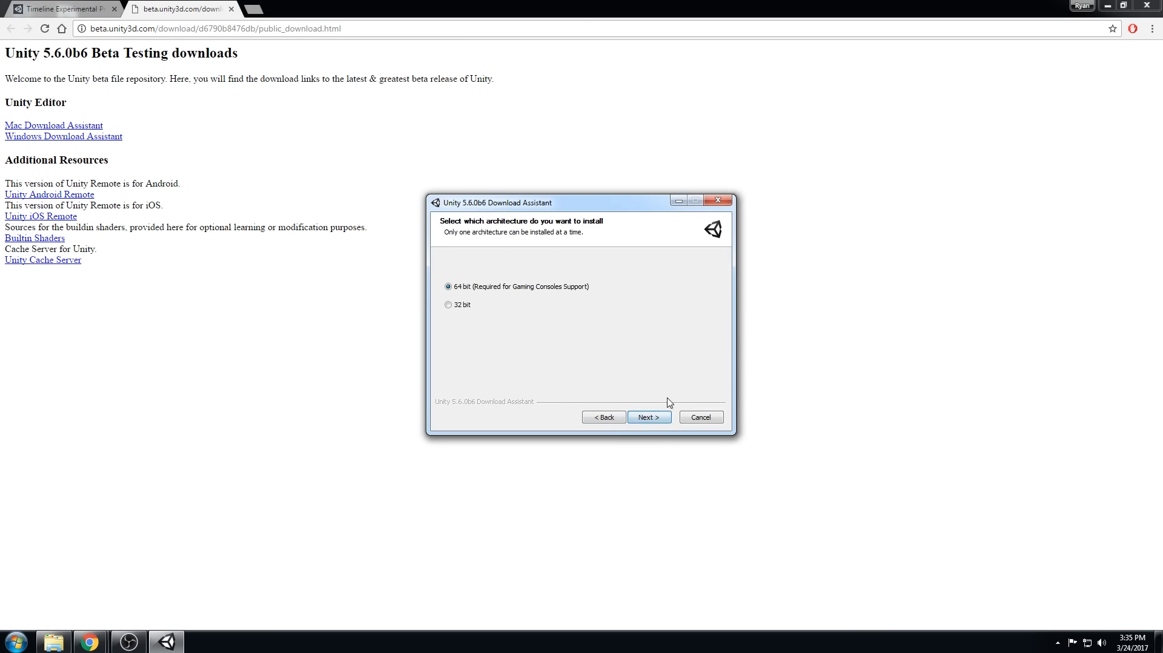
left_click(649, 416)
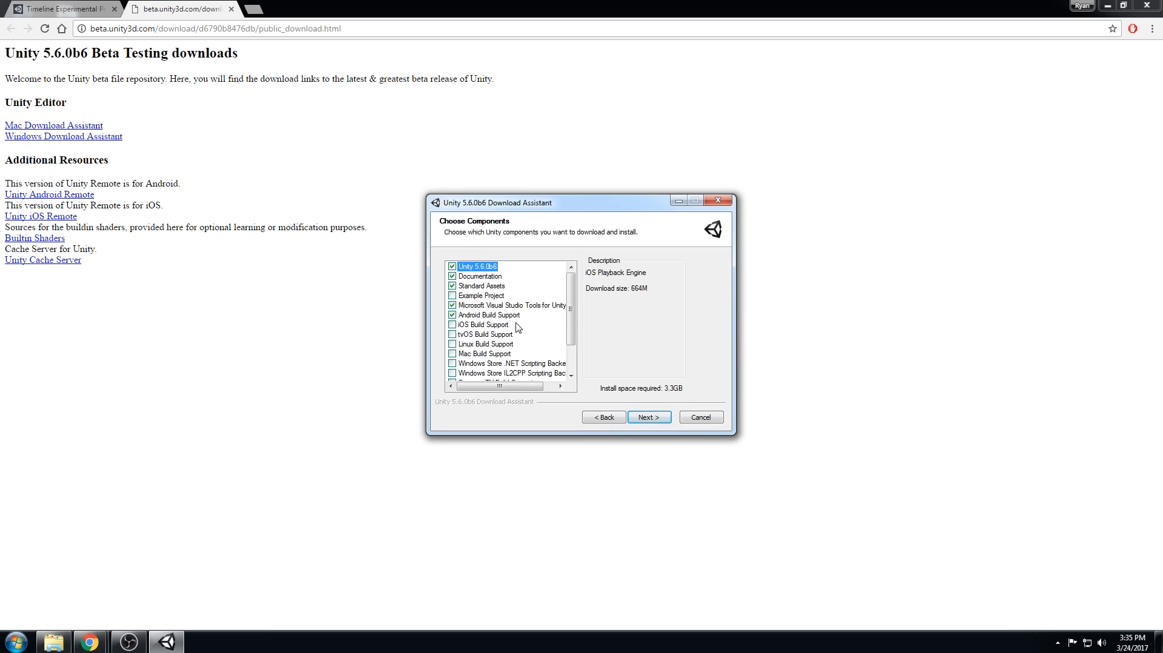
- Look through the list of Unity components and continue with the preselected ones
scroll(519, 330, "down", 2)
scroll(494, 366, "up", 2)
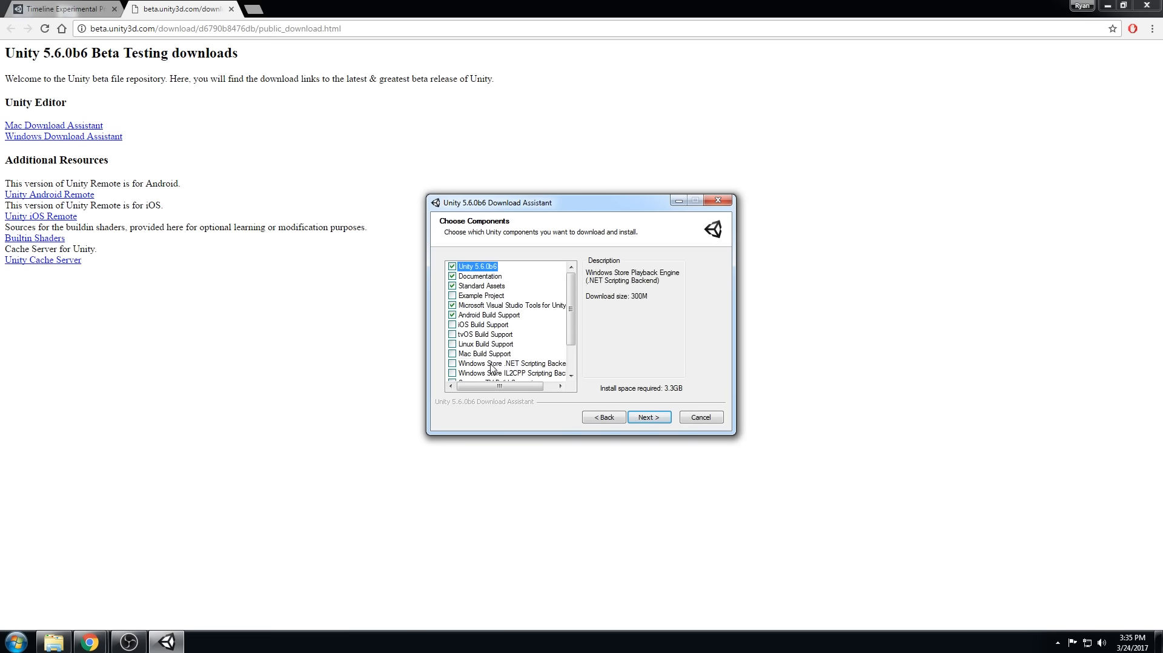
scroll(487, 335, "down", 2)
scroll(481, 330, "up", 2)
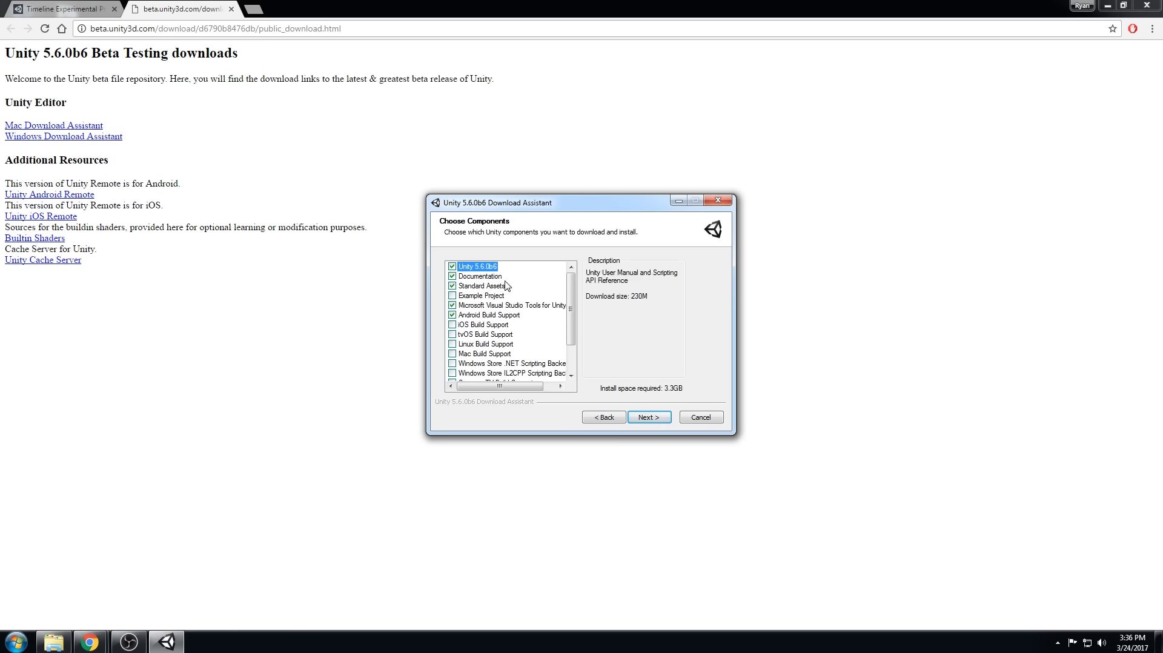
left_click(645, 424)
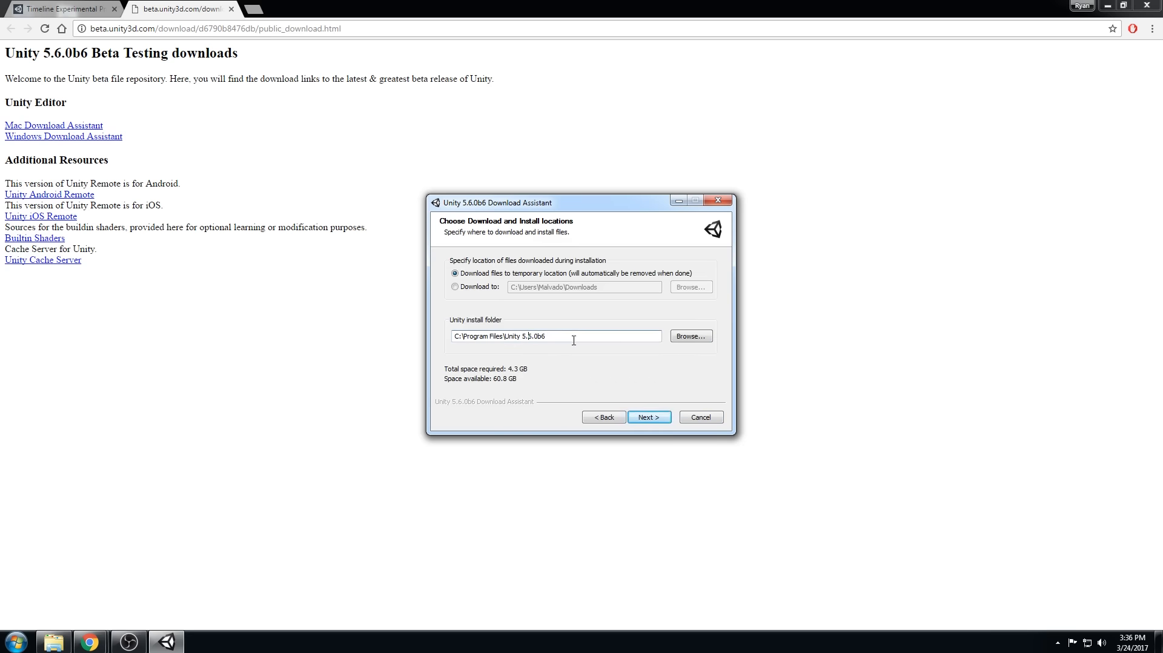
- Correct the version number in the Unity install folder name under C:\Program Files and start the download and installation
key("Delete")
key("Delete")
left_click(657, 418)
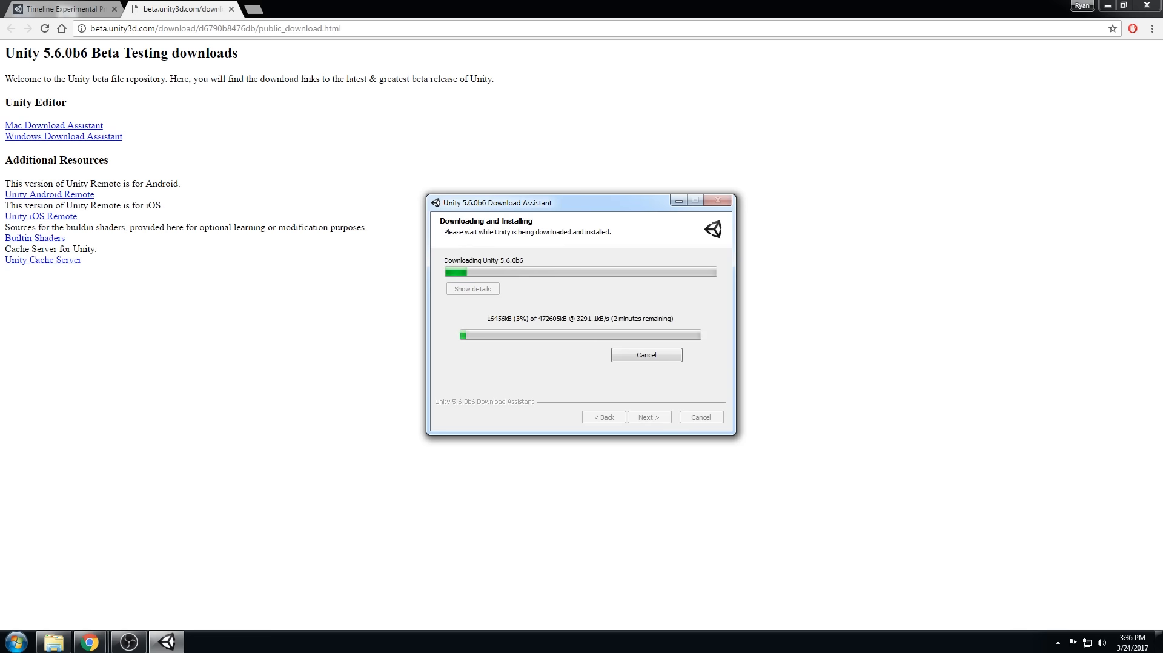
- Return to the Timeline preview forum thread and show the Timeline Editor image at the start of the post full size
left_click(66, 9)
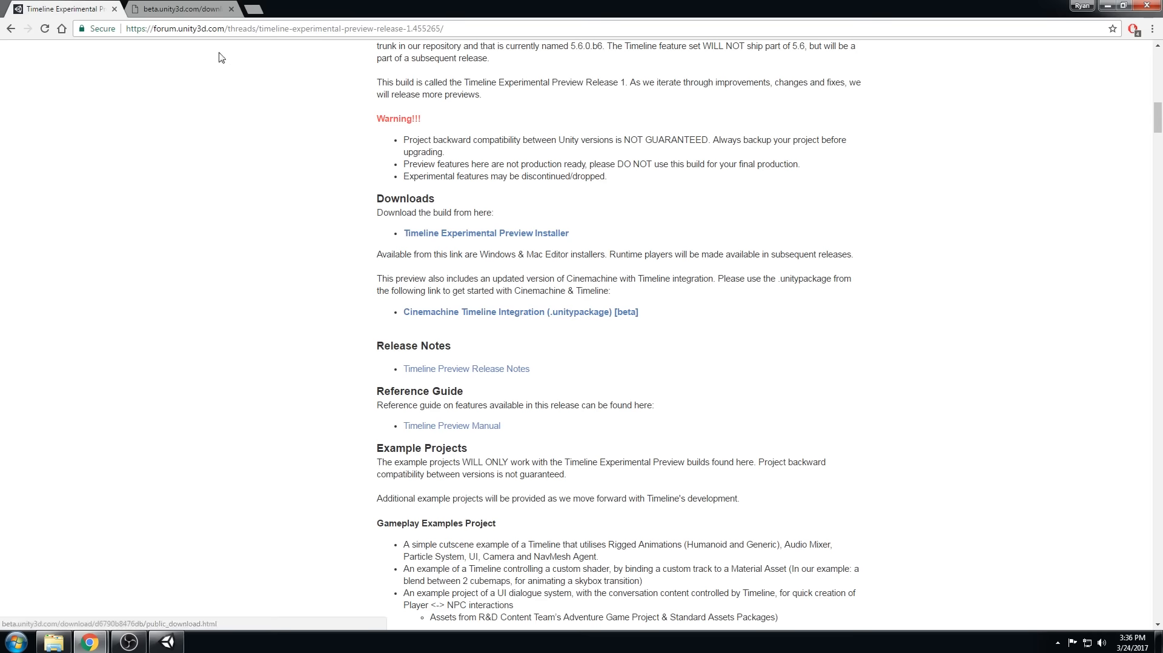
scroll(594, 314, "up", 4)
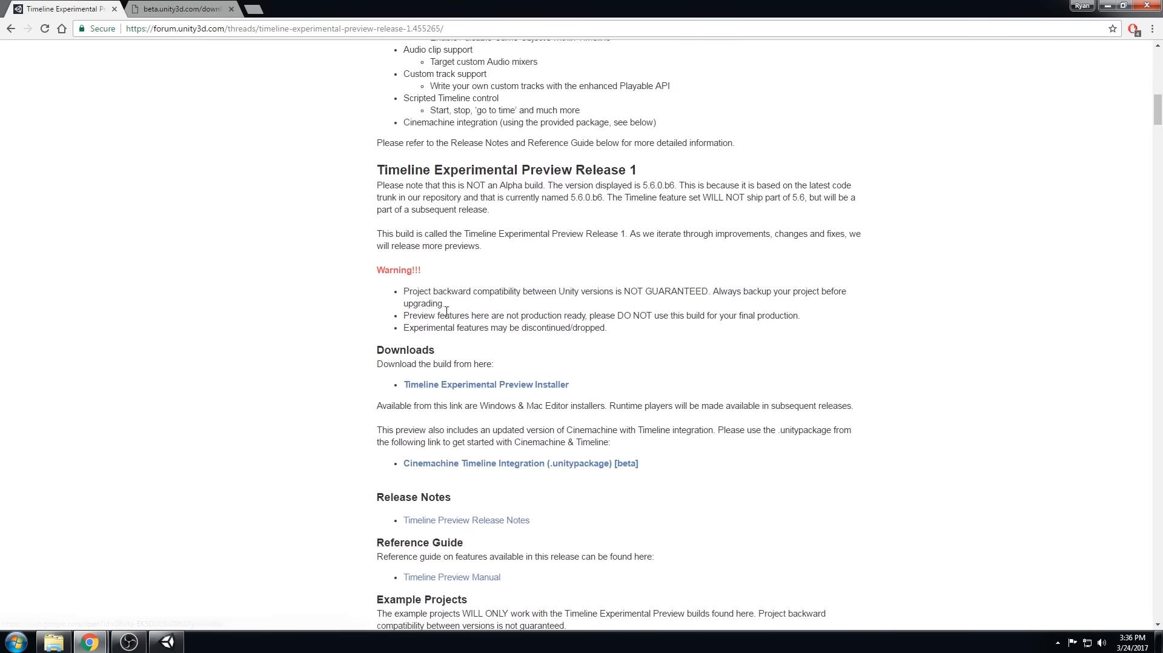
scroll(447, 315, "up", 6)
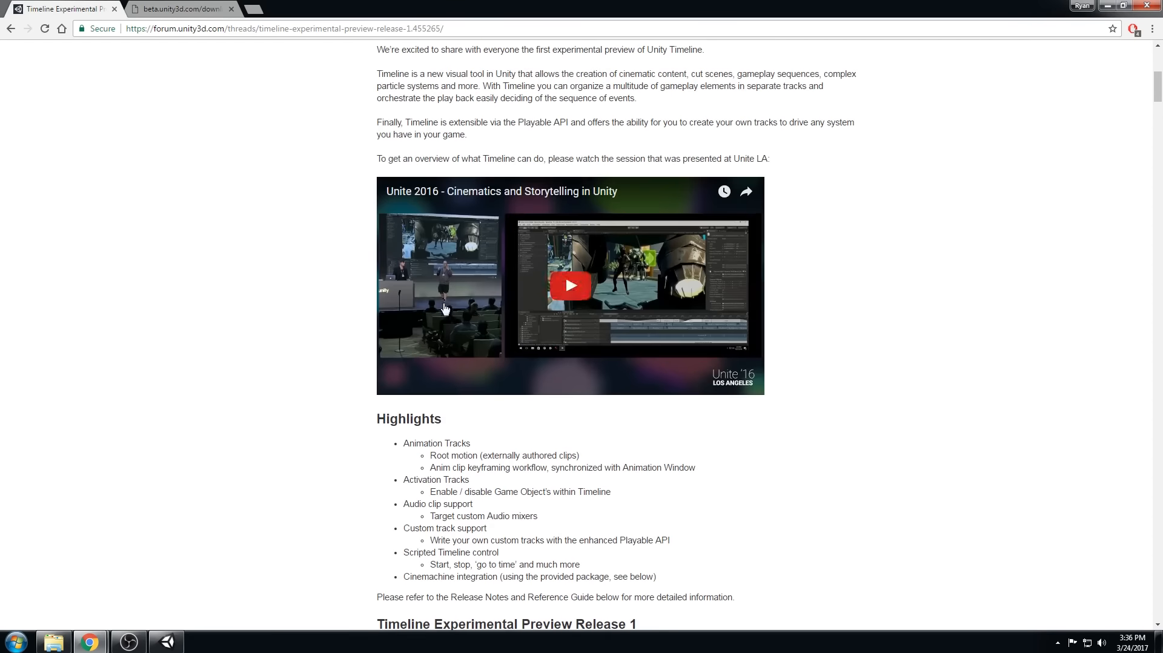
scroll(458, 466, "up", 3)
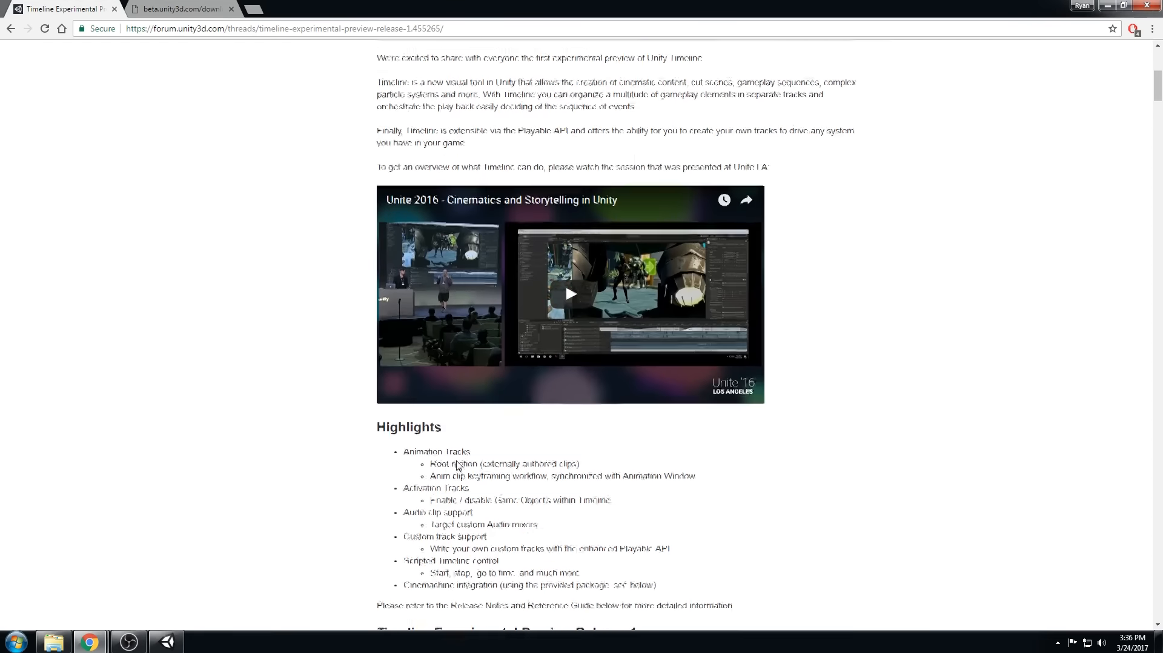
scroll(447, 395, "up", 3)
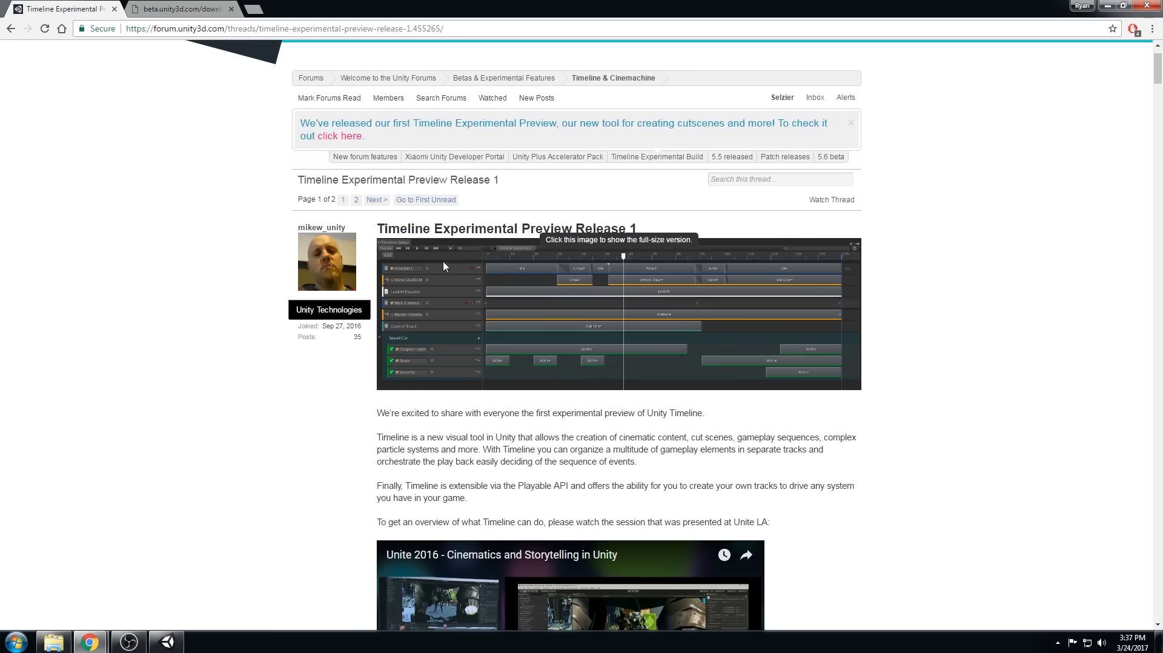
left_click(389, 260)
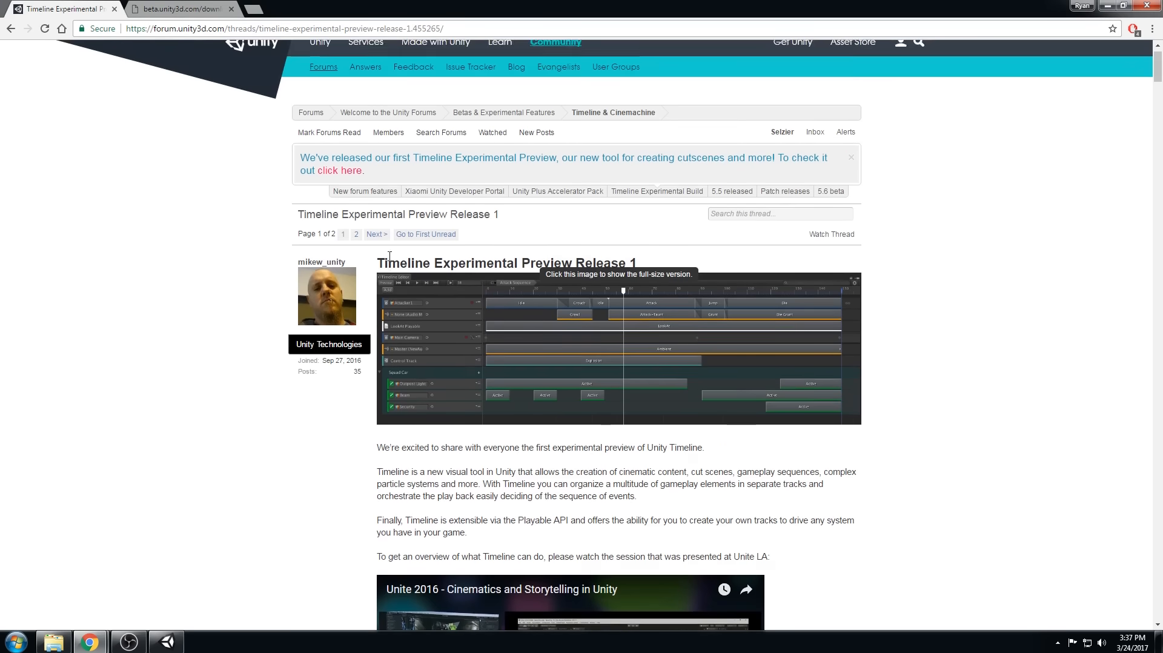
scroll(509, 370, "down", 3)
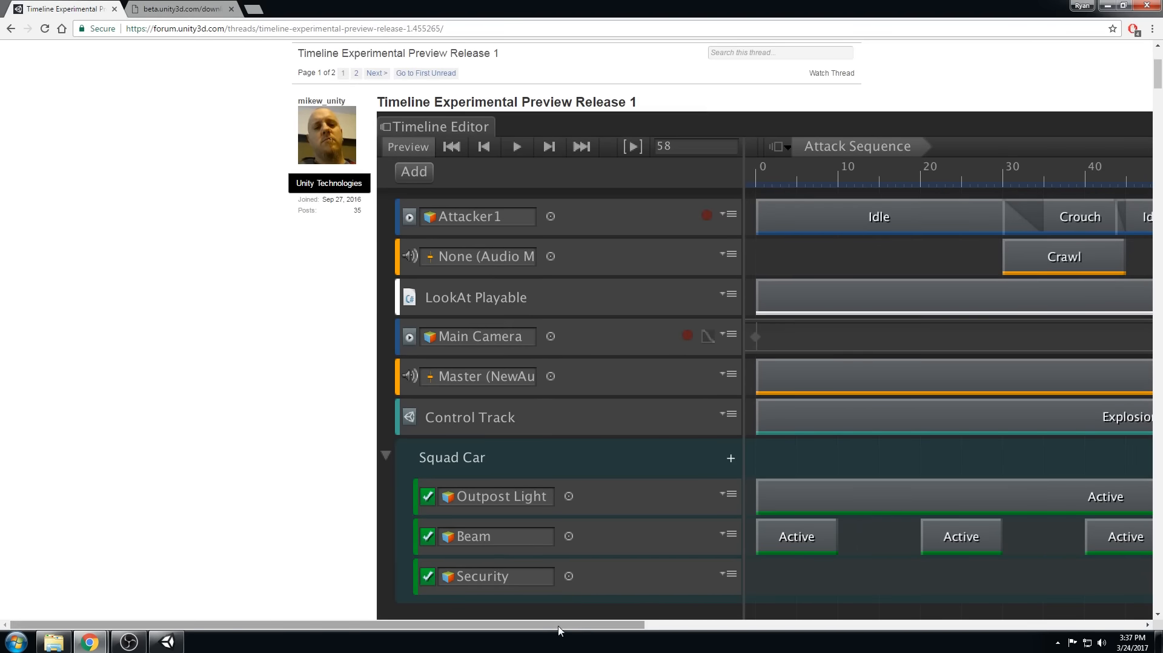
- Look over the enlarged Timeline Editor image and read the Highlights list from Animation Tracks to Cinemachine integration
left_click_drag(558, 624, 609, 626)
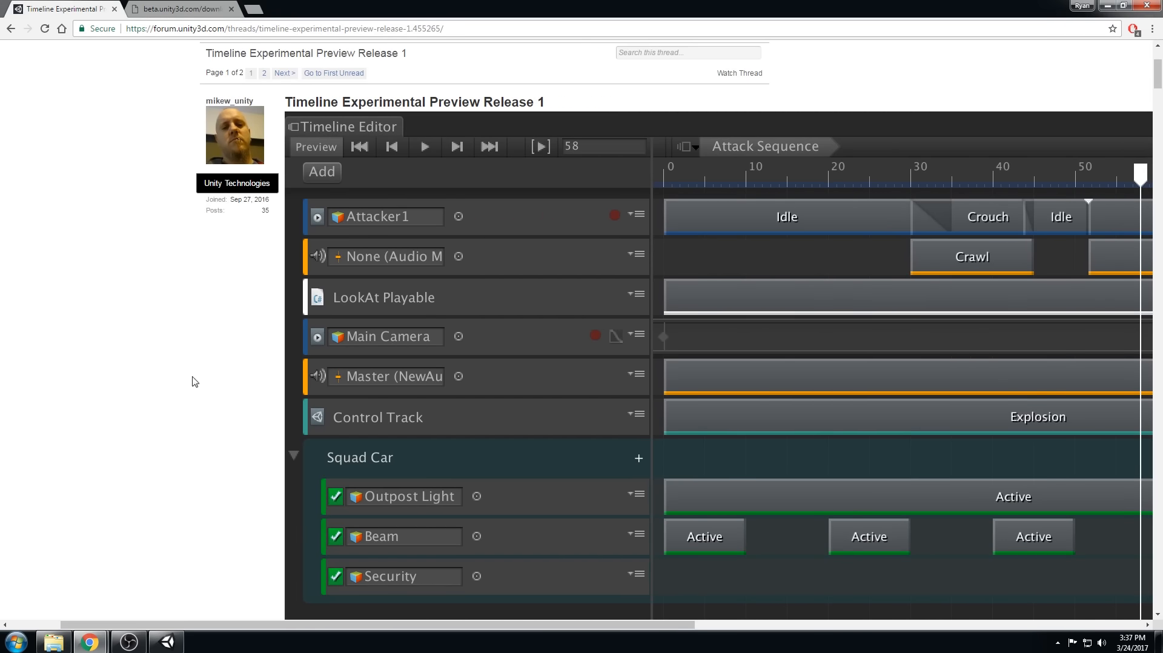
scroll(170, 340, "down", 5)
scroll(171, 341, "down", 1)
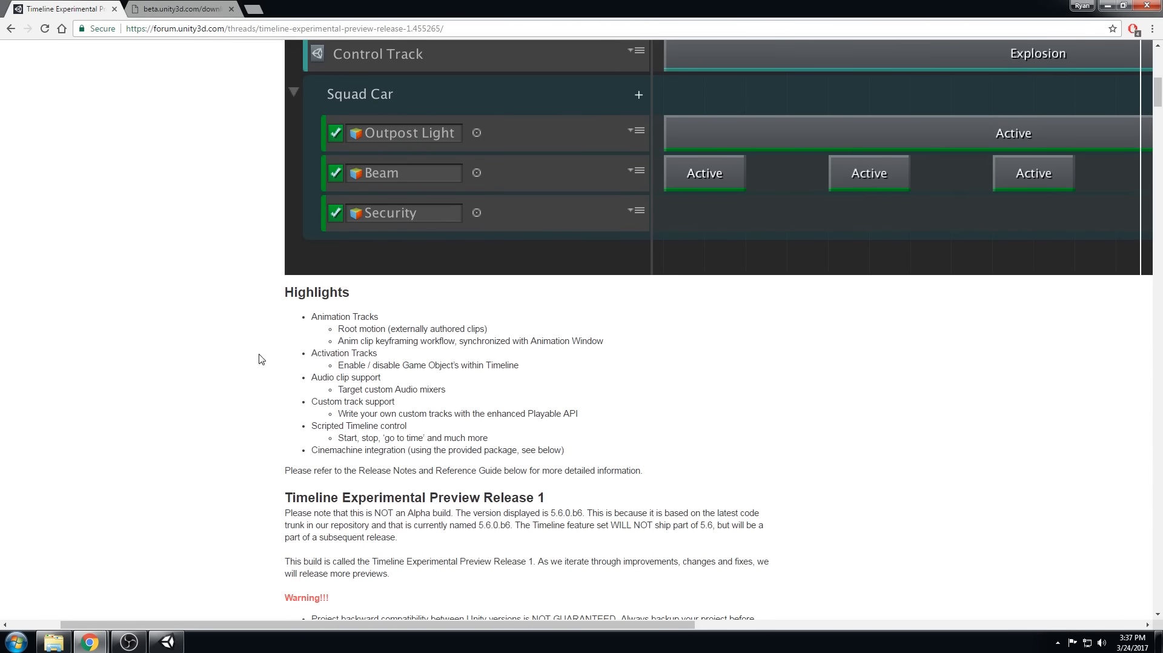
left_click_drag(317, 316, 378, 317)
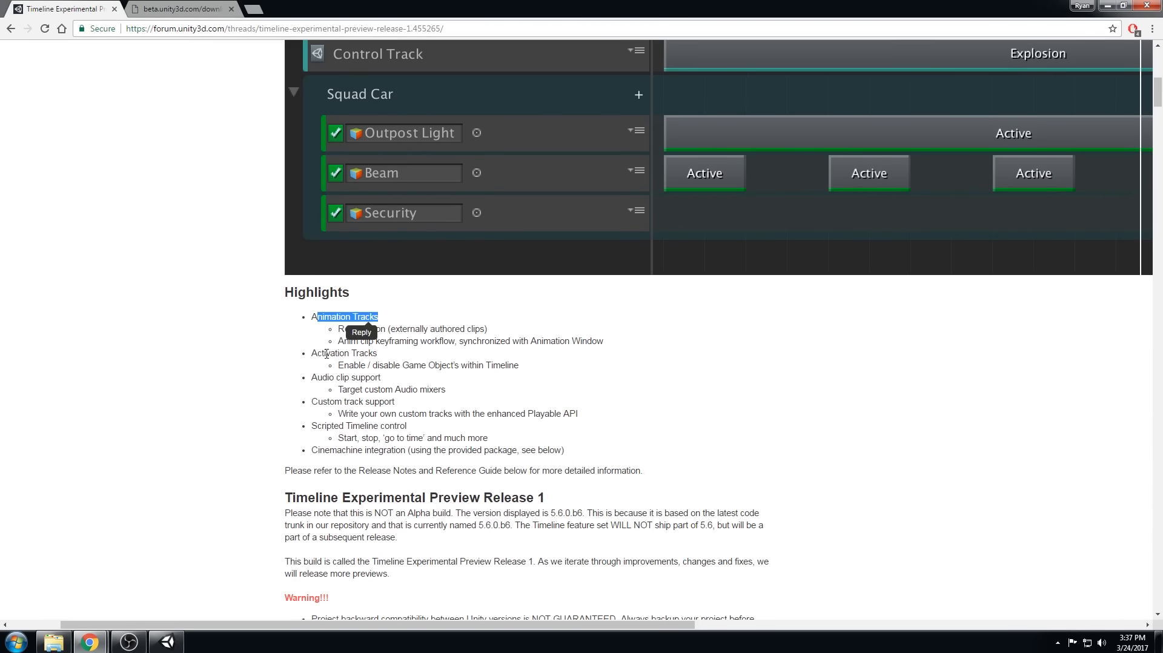
left_click_drag(317, 353, 377, 354)
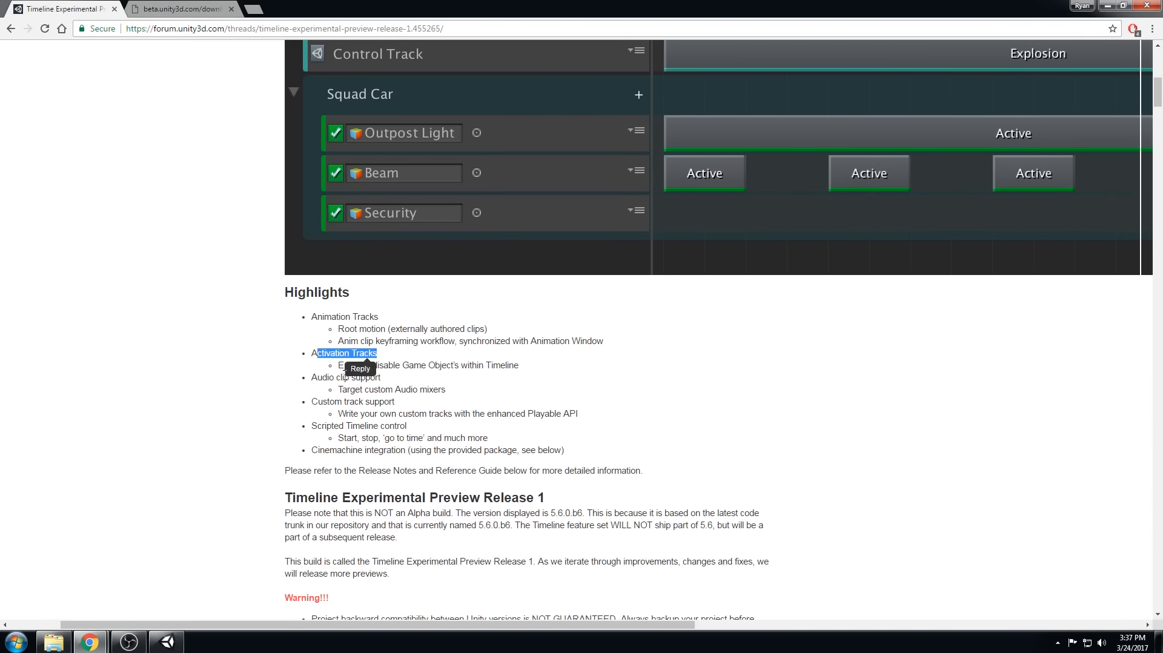
left_click(347, 370)
double_click(410, 366)
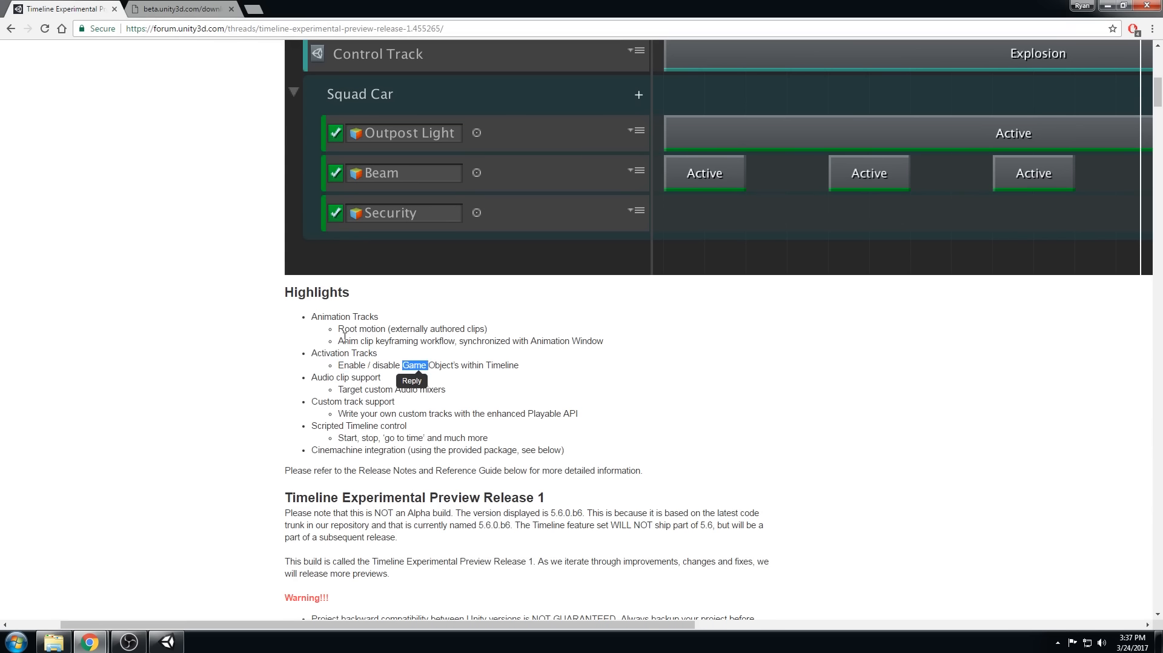
left_click(321, 387)
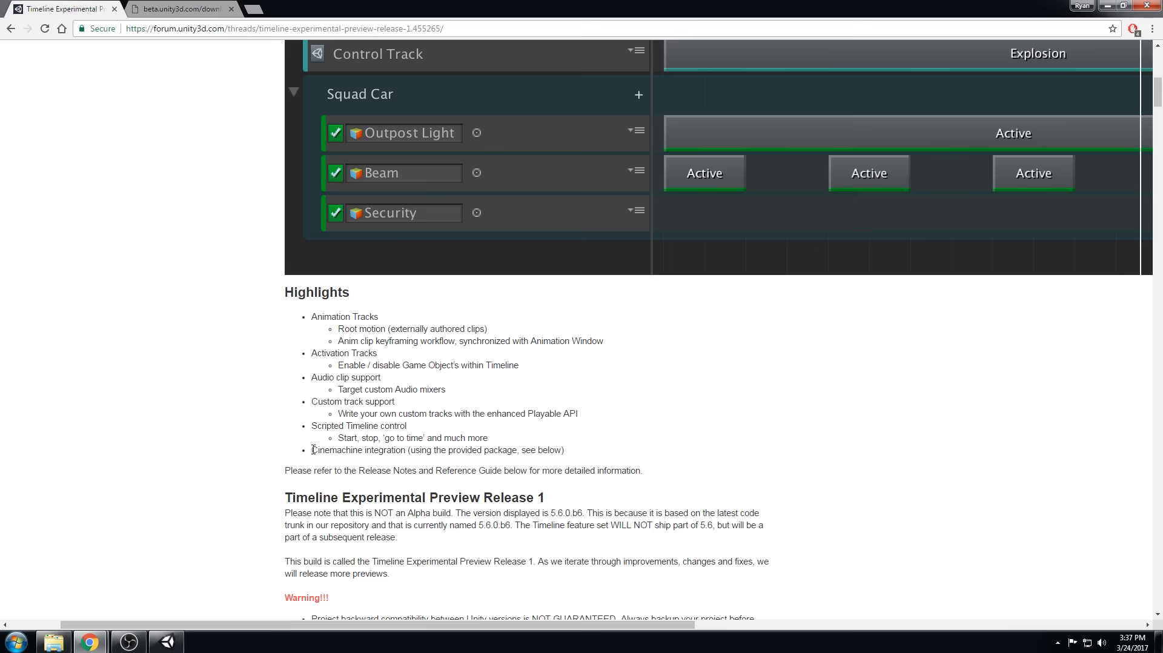
left_click_drag(313, 449, 562, 451)
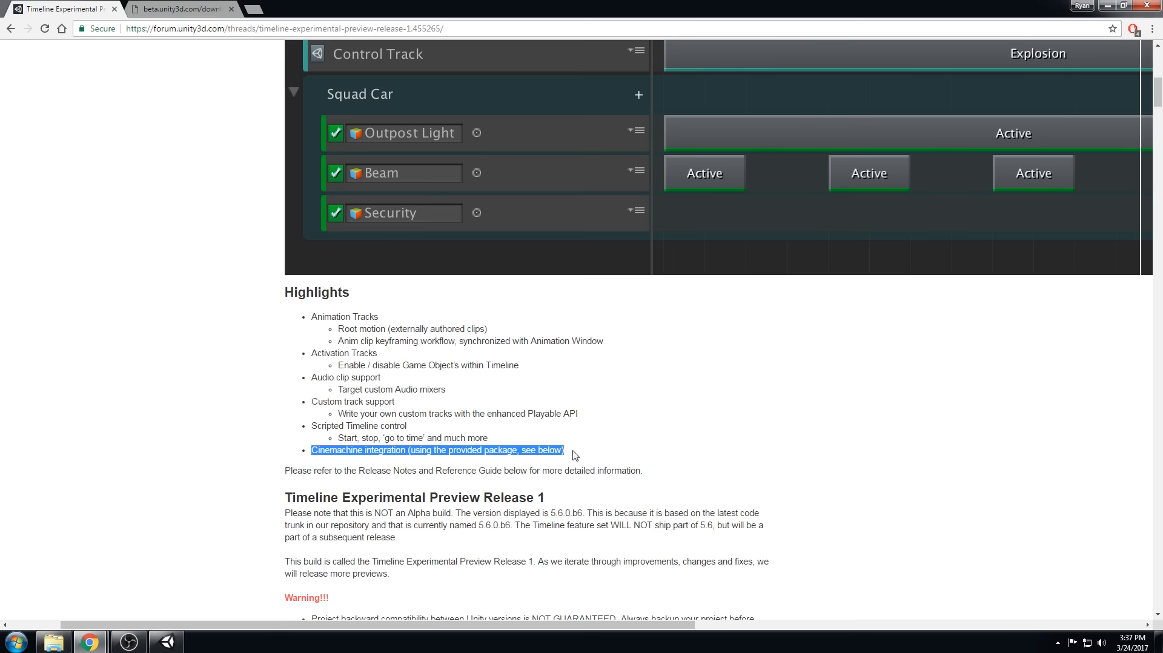
- Review the Downloads section with the Cinemachine Timeline Integration package and the documentation links of the preview post
scroll(333, 463, "down", 6)
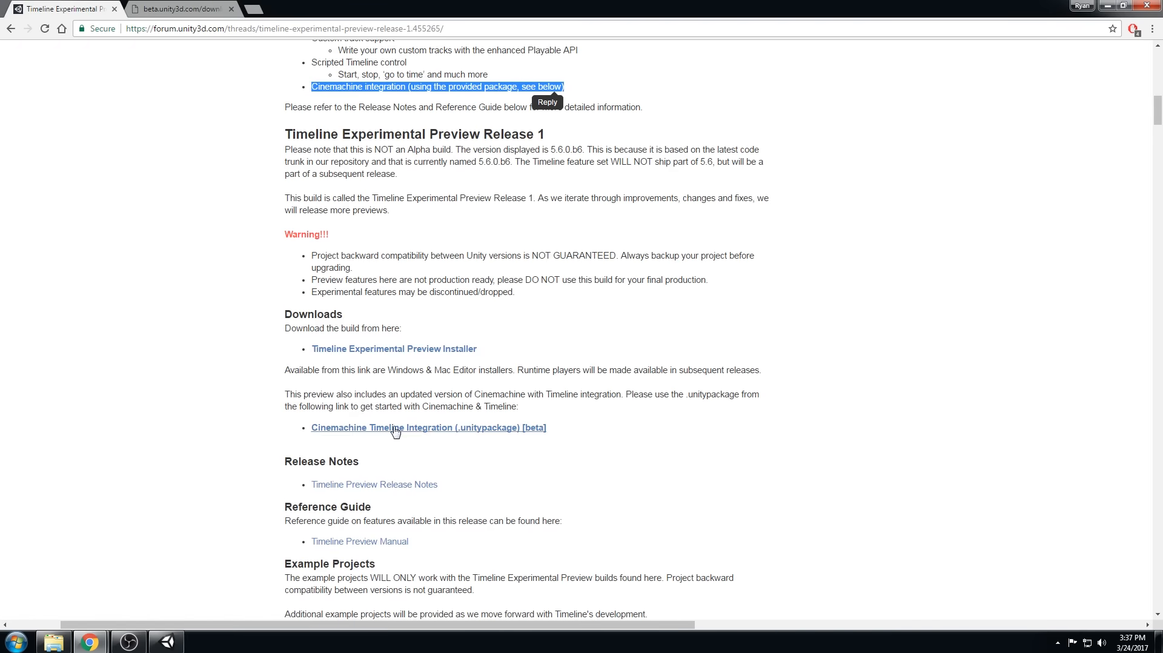
scroll(401, 435, "down", 1)
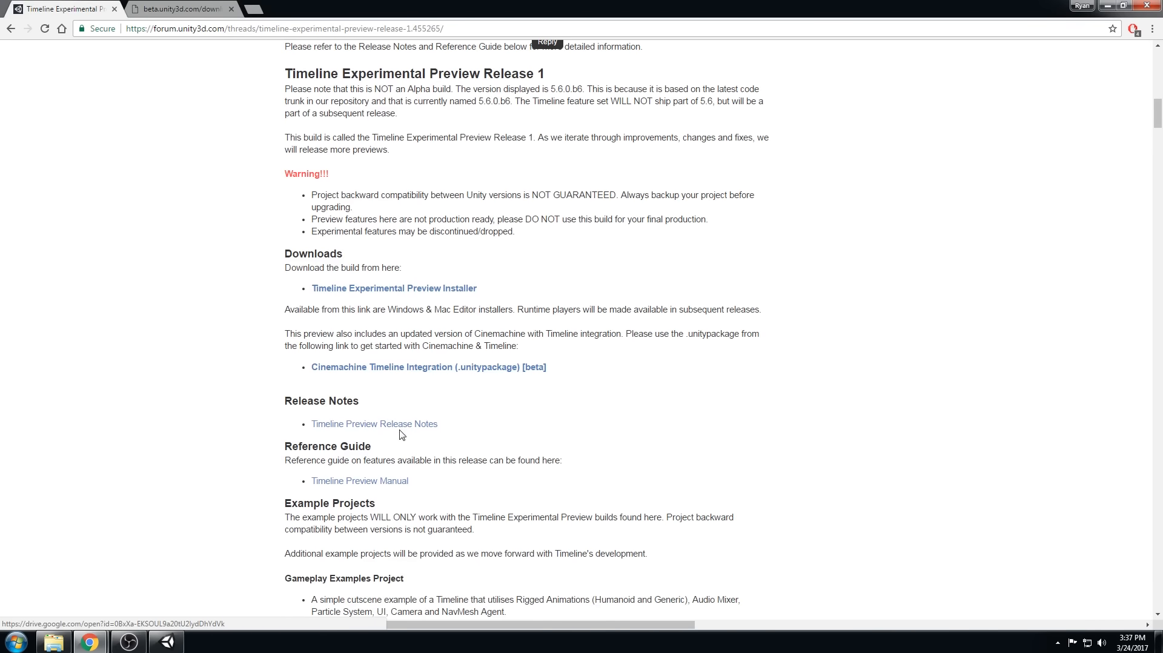
left_click(166, 641)
left_click(299, 449)
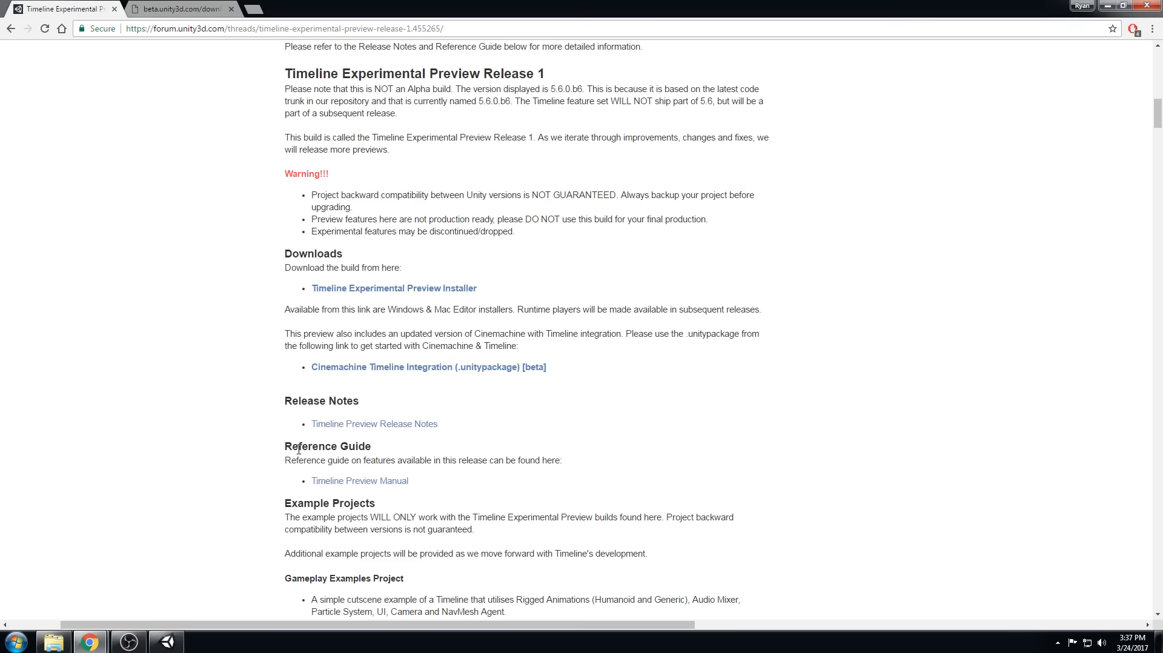
- Open the Timeline Preview Release Notes and the Timeline Preview Manual in separate browser tabs and view the release notes' known issues
middle_click(391, 428)
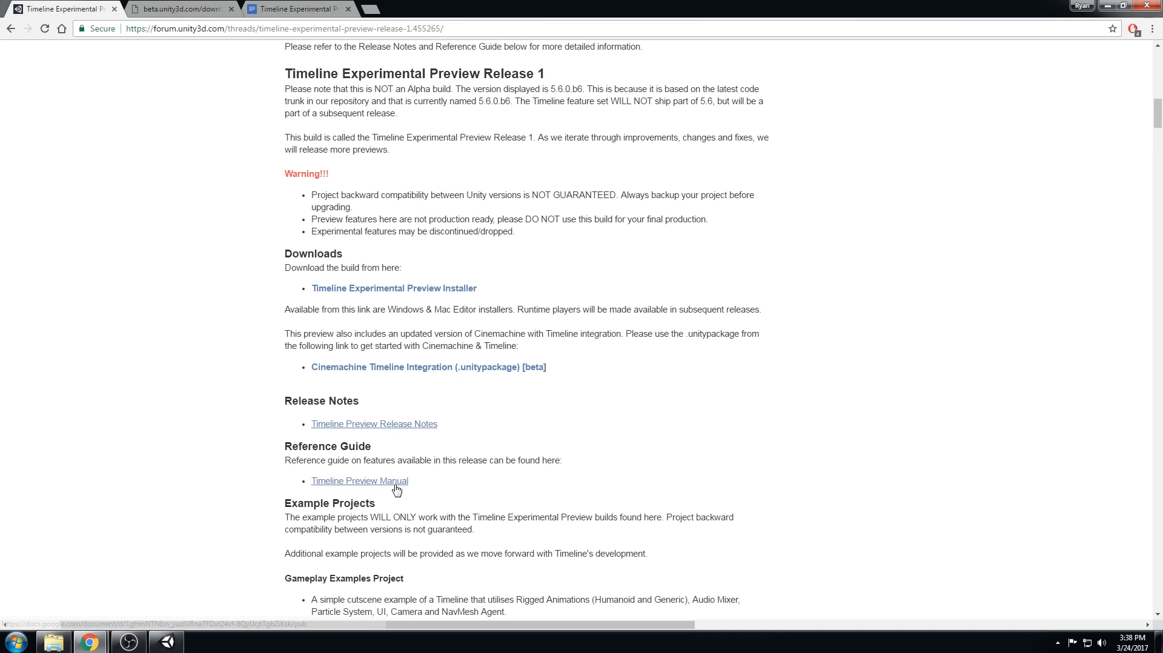
middle_click(361, 482)
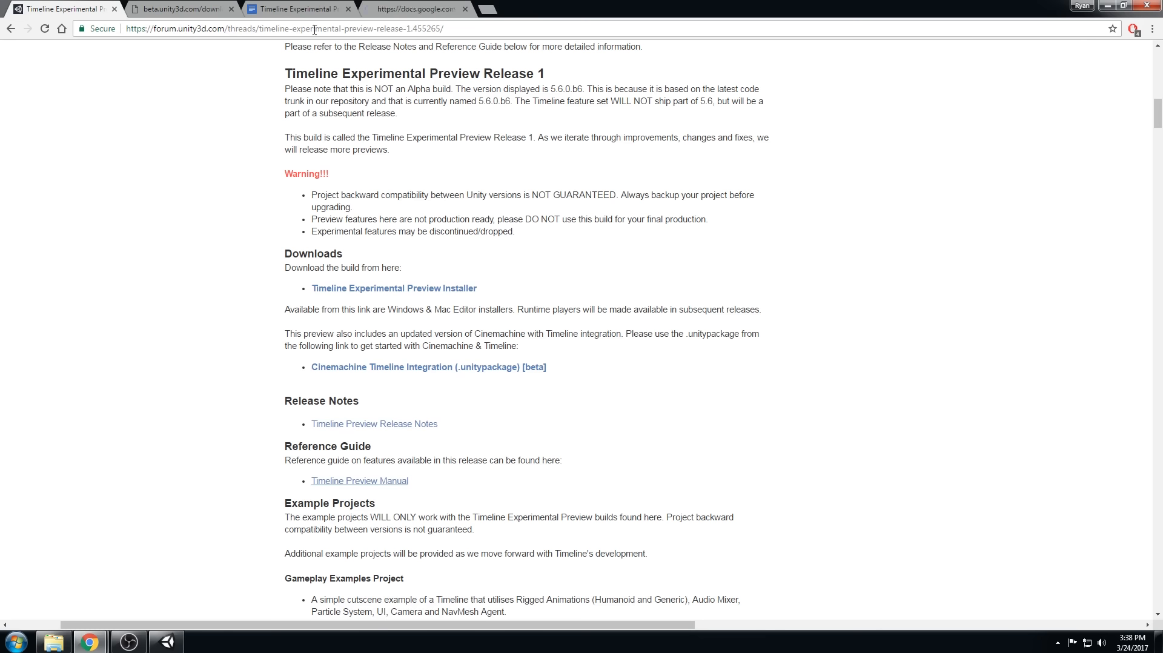
left_click(287, 11)
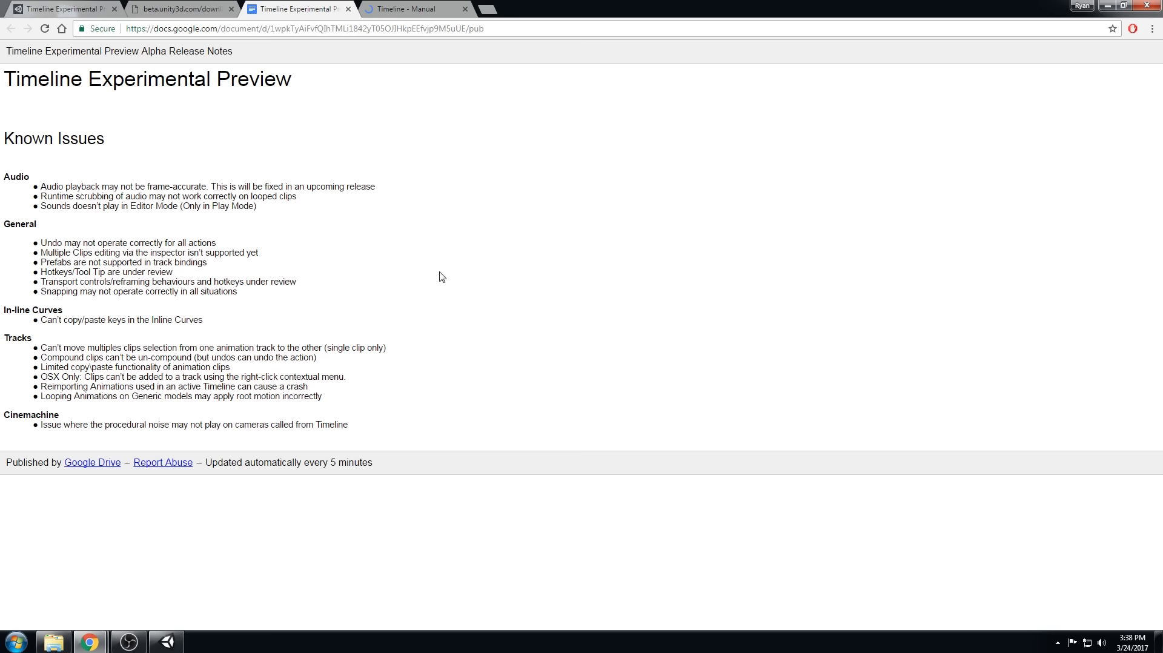
- Skim the Timeline manual from the introduction through the Playable Director, track types, Cinemachine and clip blending to the clip editing sections
left_click(420, 10)
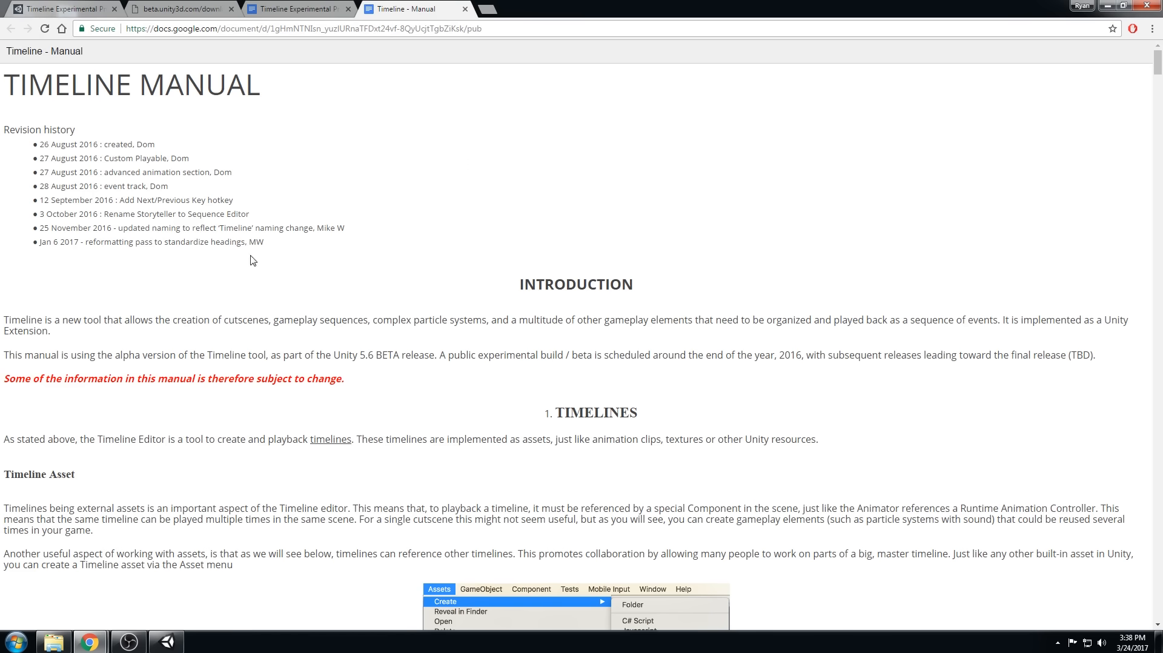
scroll(254, 272, "down", 6)
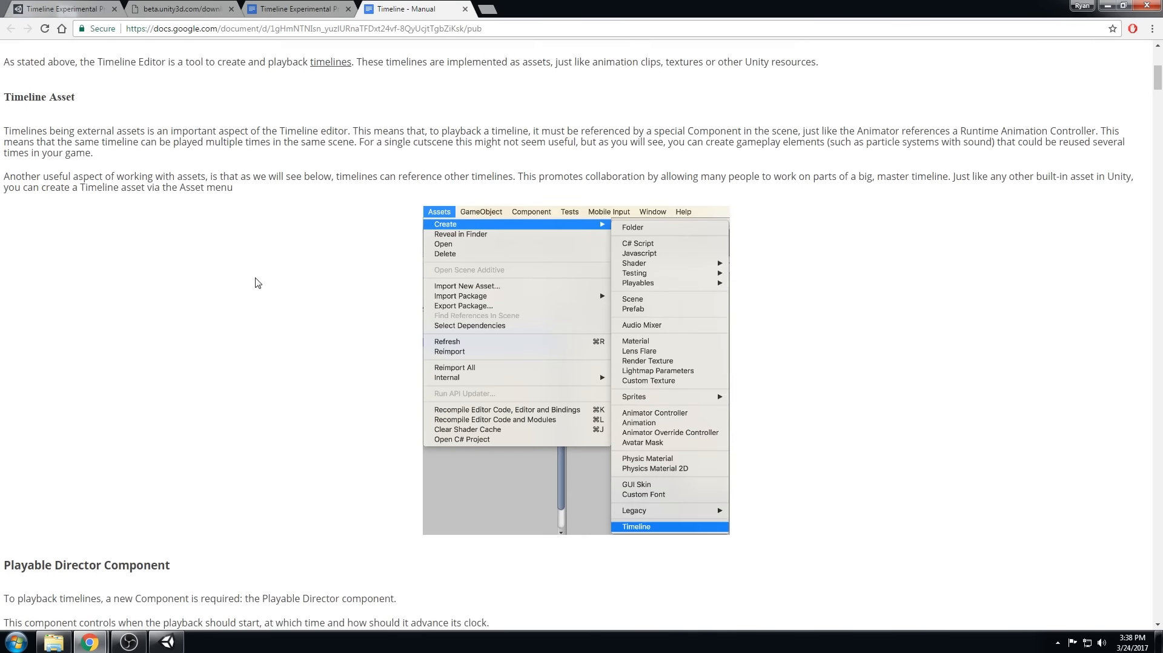
scroll(255, 282, "down", 8)
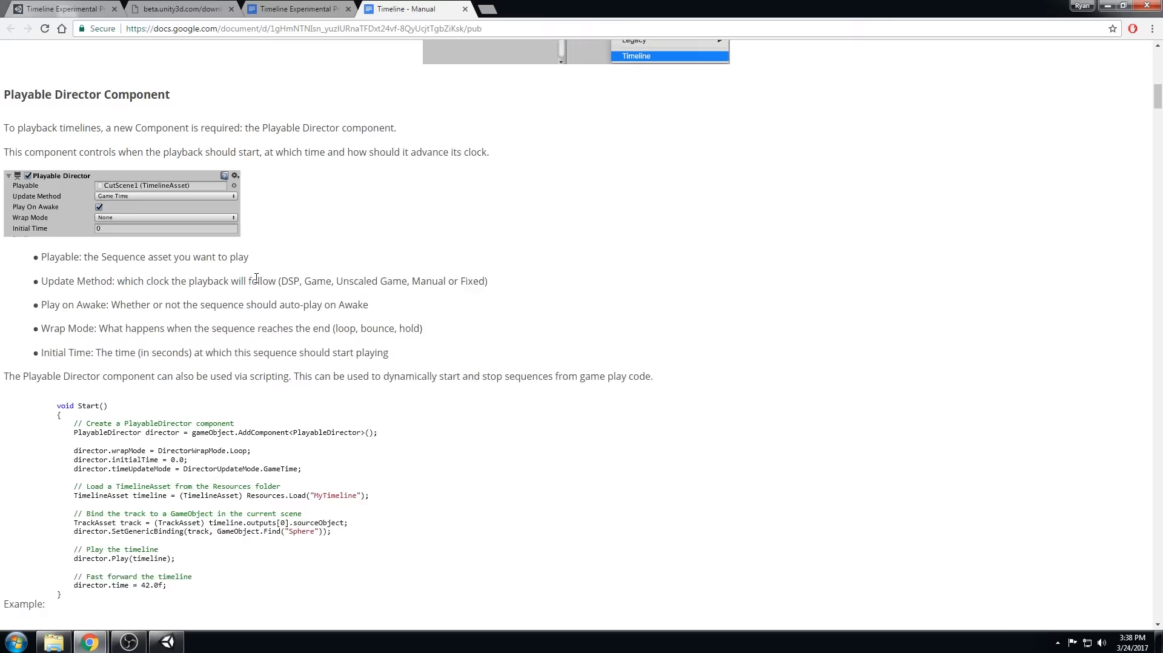
scroll(256, 278, "down", 1)
scroll(255, 282, "down", 1)
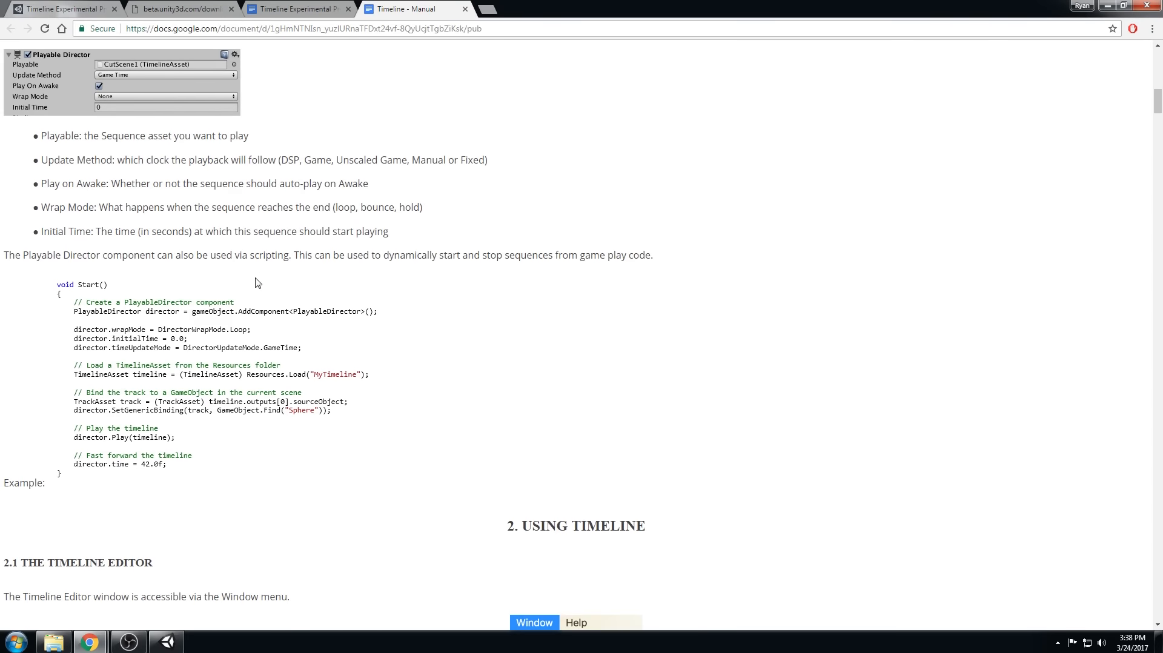
scroll(255, 282, "down", 12)
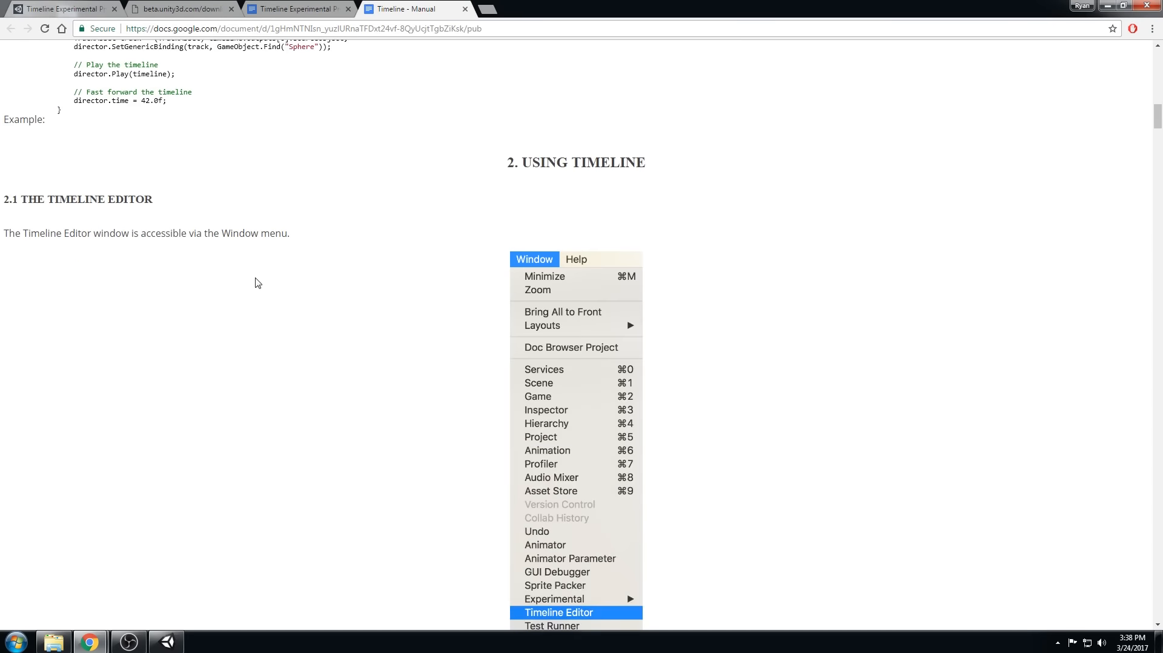
scroll(255, 282, "down", 20)
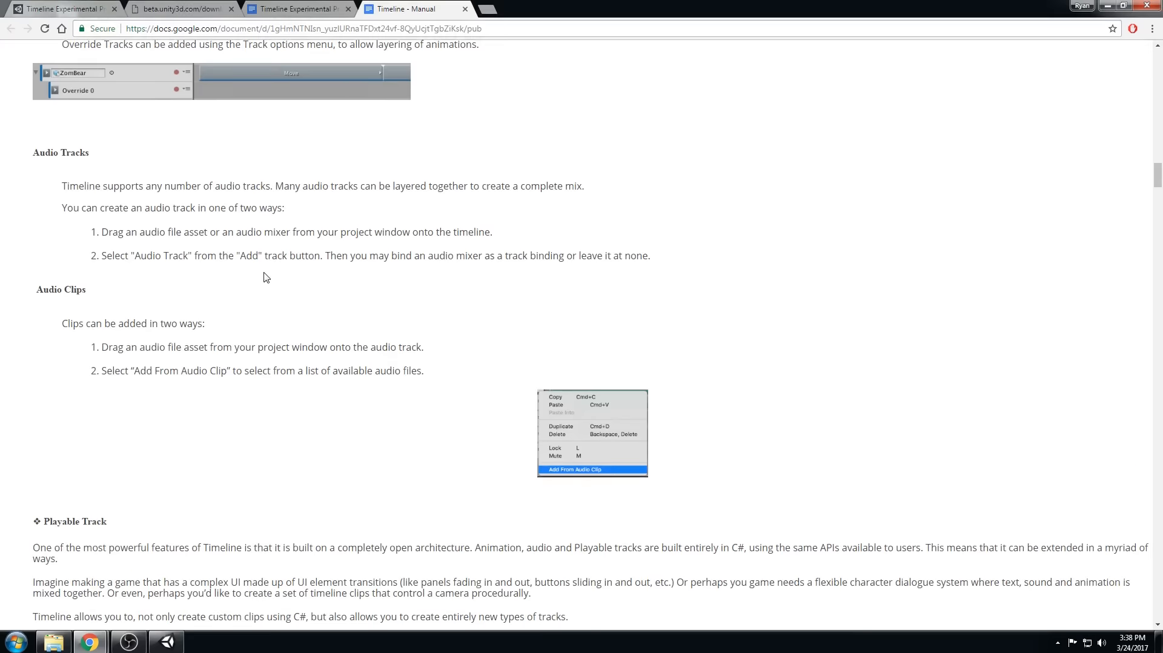
scroll(268, 280, "down", 12)
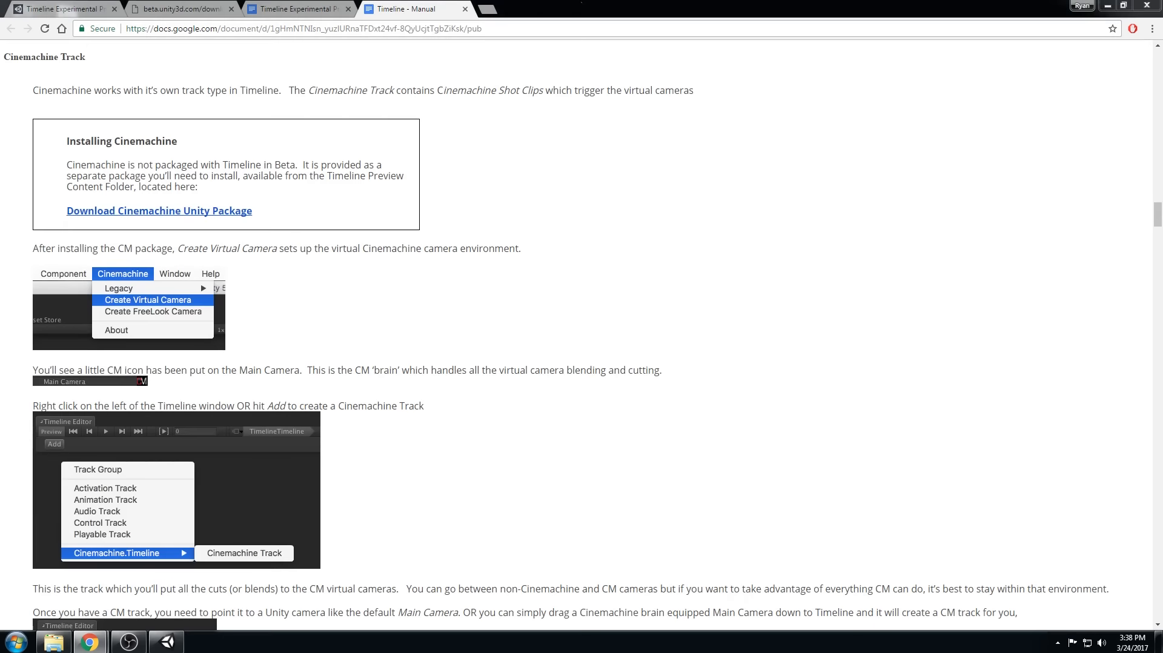
scroll(325, 167, "down", 18)
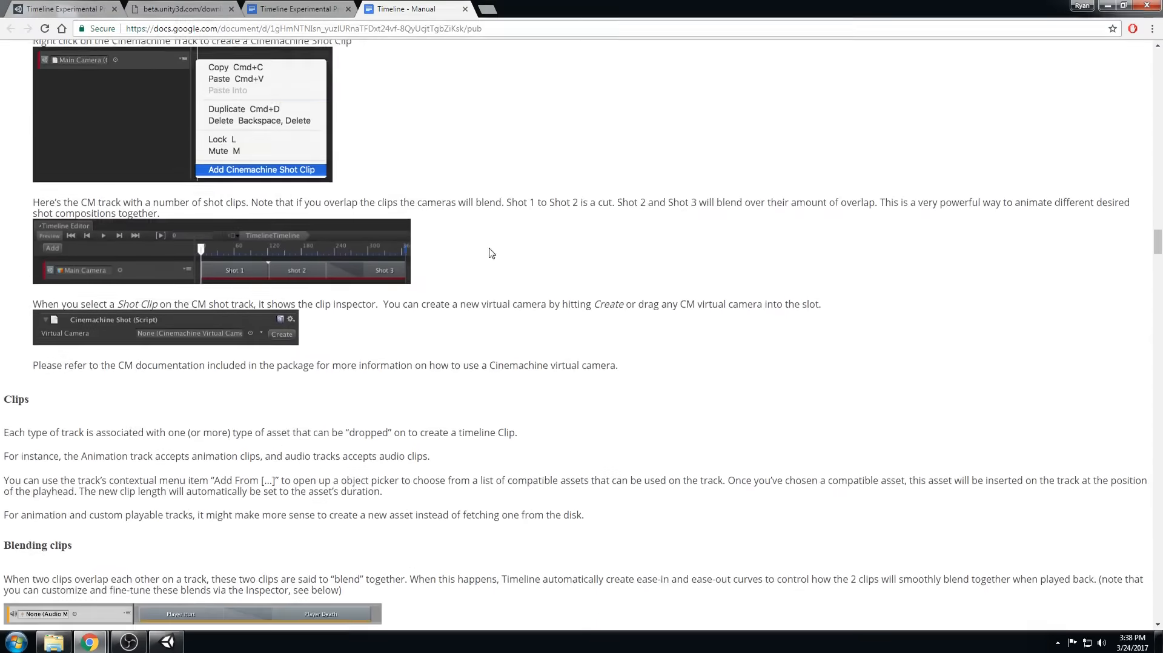
scroll(325, 167, "down", 6)
scroll(310, 215, "down", 20)
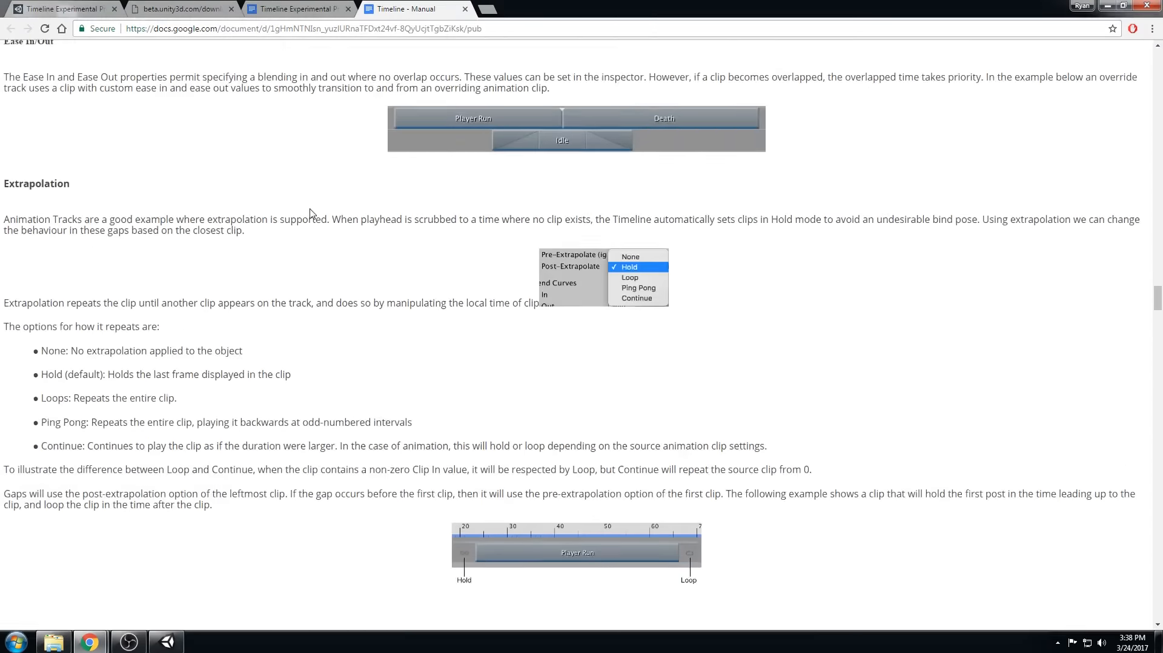
scroll(311, 221, "down", 20)
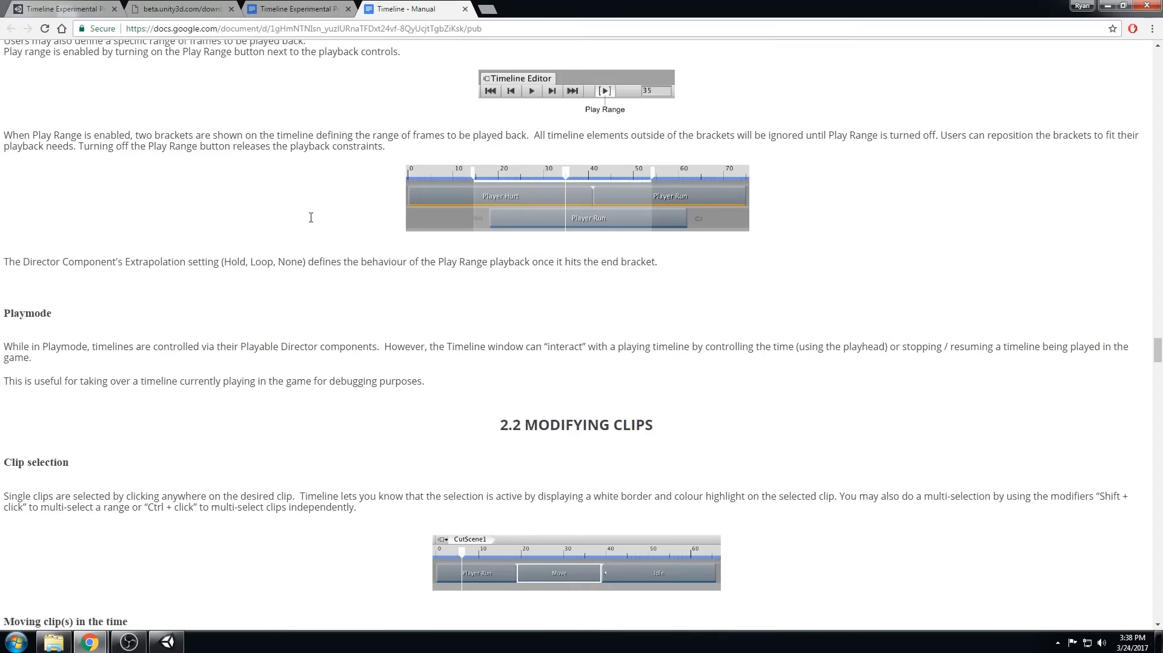
scroll(311, 221, "down", 2)
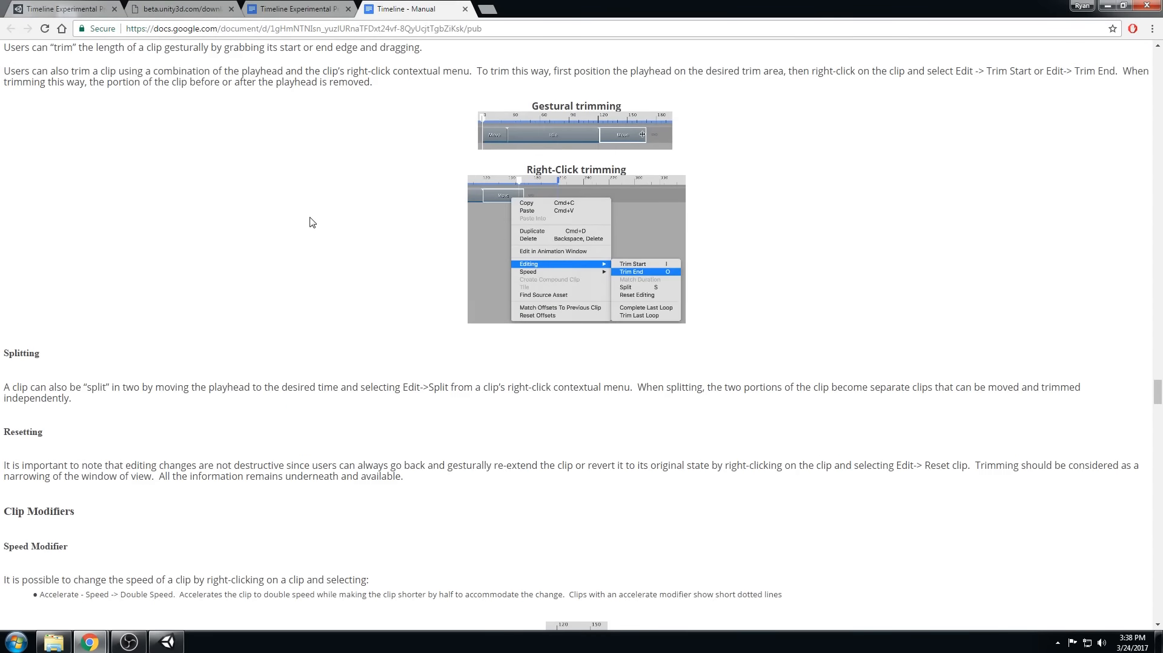
scroll(311, 222, "down", 2)
- Return to the preview forum thread and read its Example Projects and Playables API sections, then revisit the Cinemachine package link
left_click(303, 10)
left_click(176, 9)
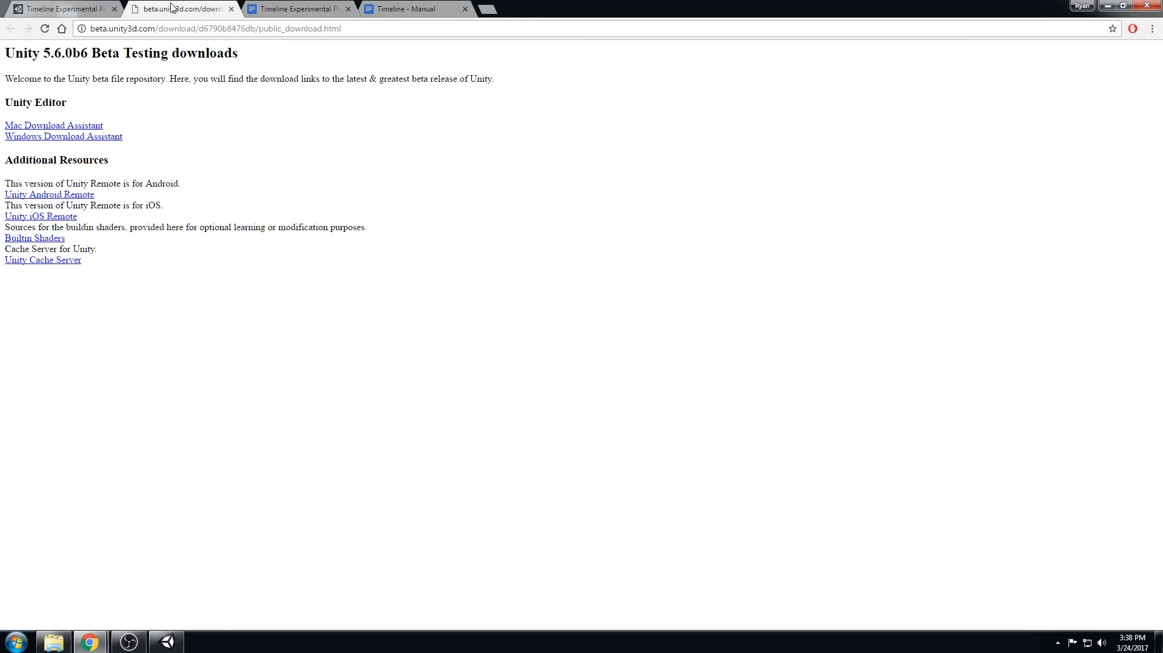
left_click(41, 10)
scroll(272, 401, "down", 6)
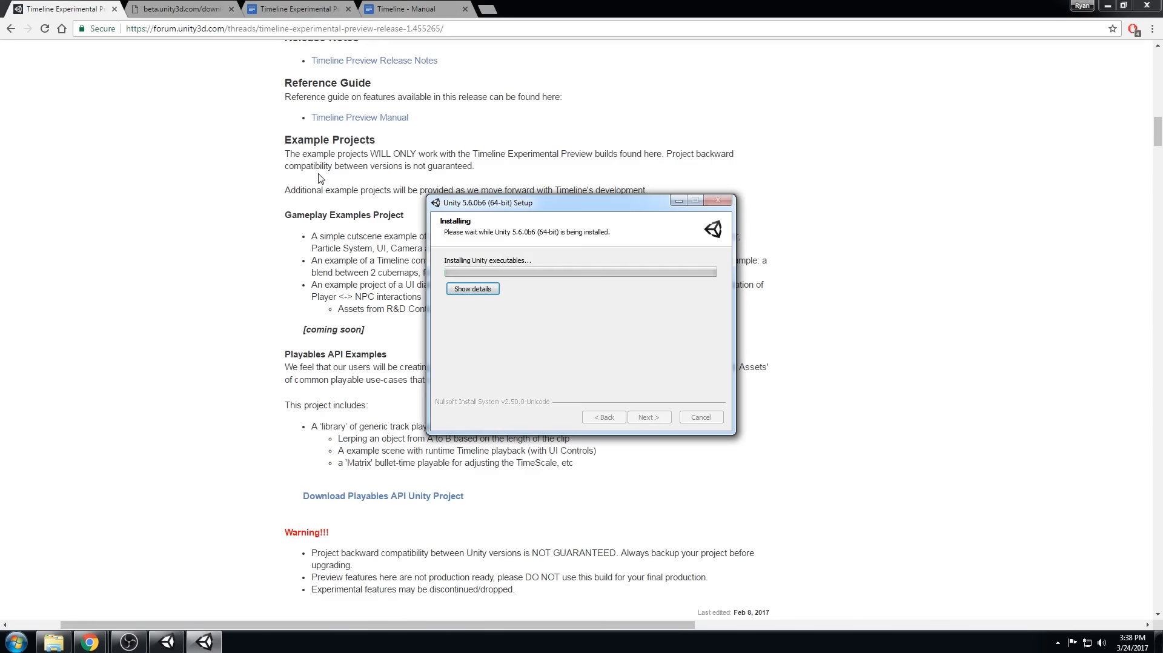
left_click(213, 244)
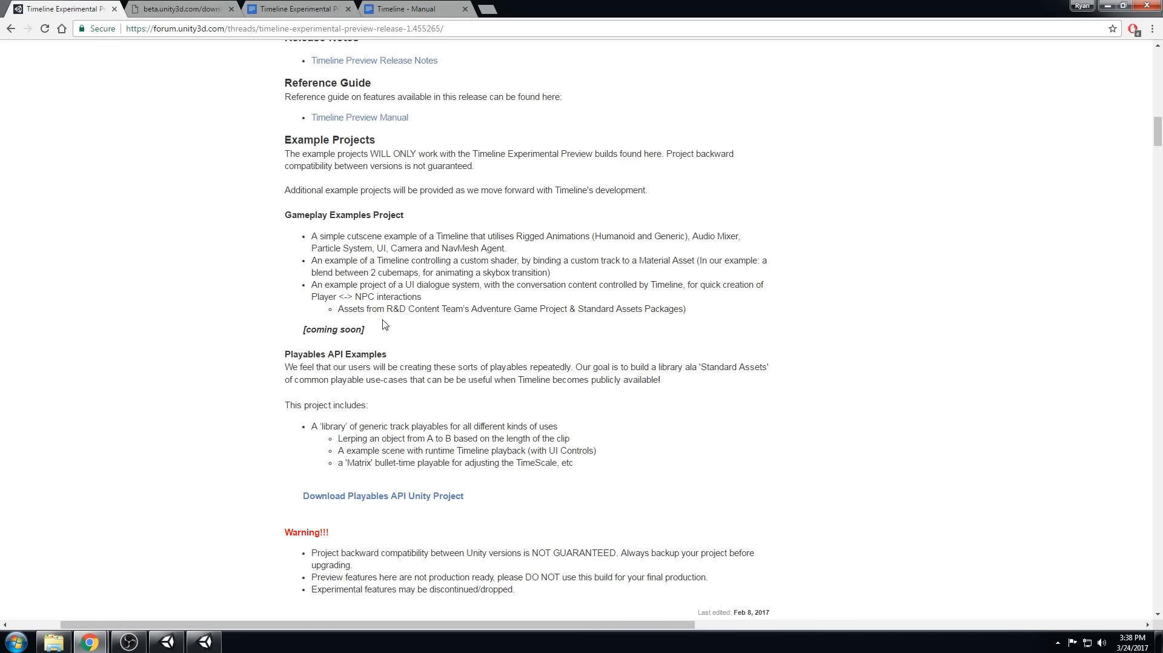
scroll(388, 335, "down", 1)
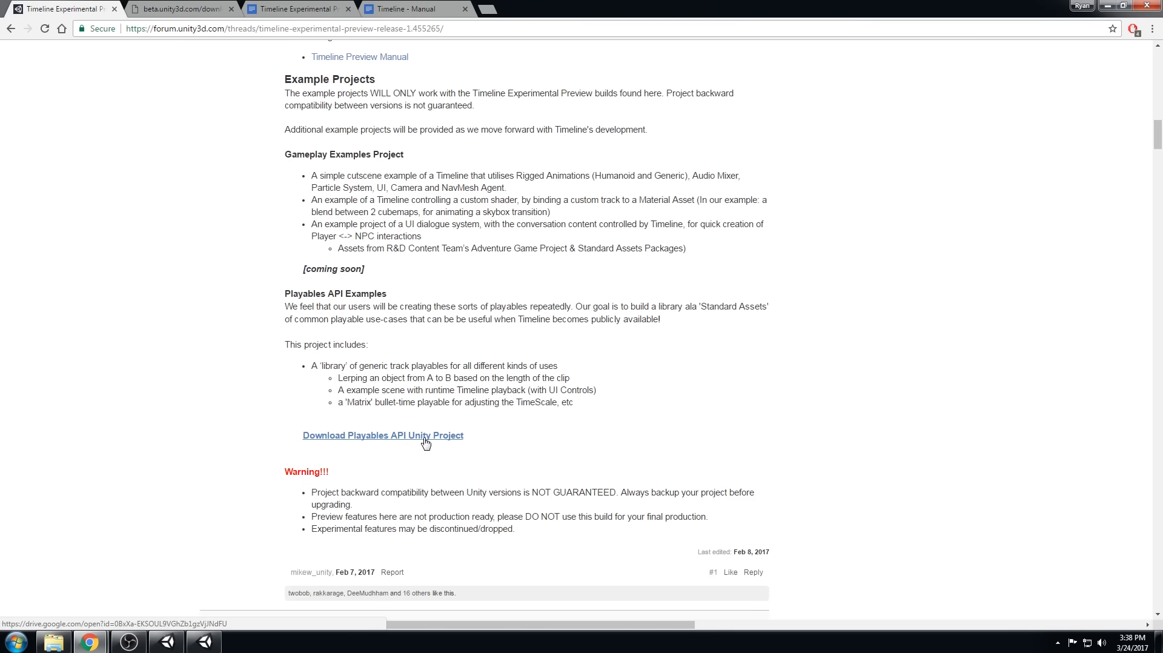
scroll(247, 418, "up", 1)
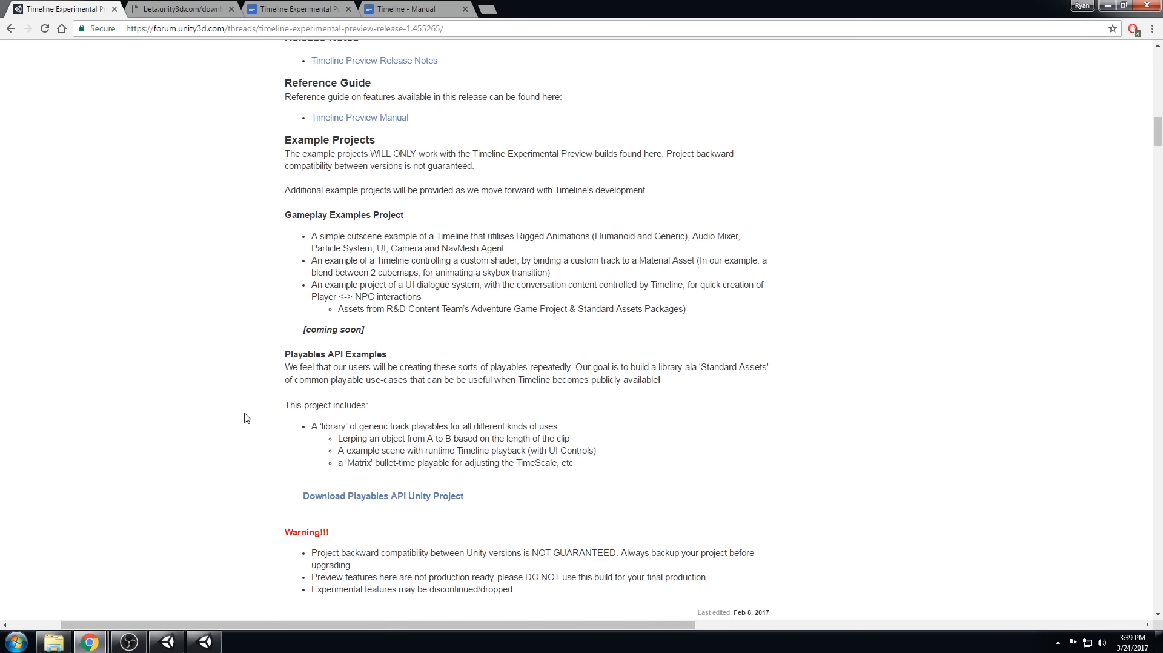
scroll(247, 418, "up", 4)
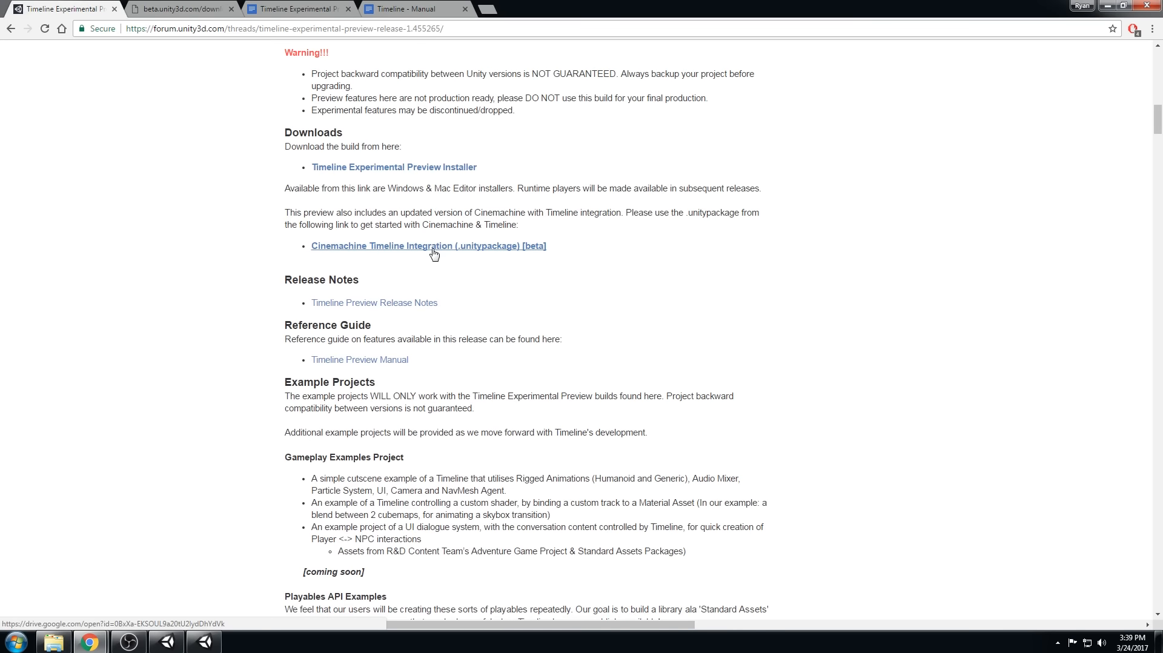
scroll(439, 288, "up", 1)
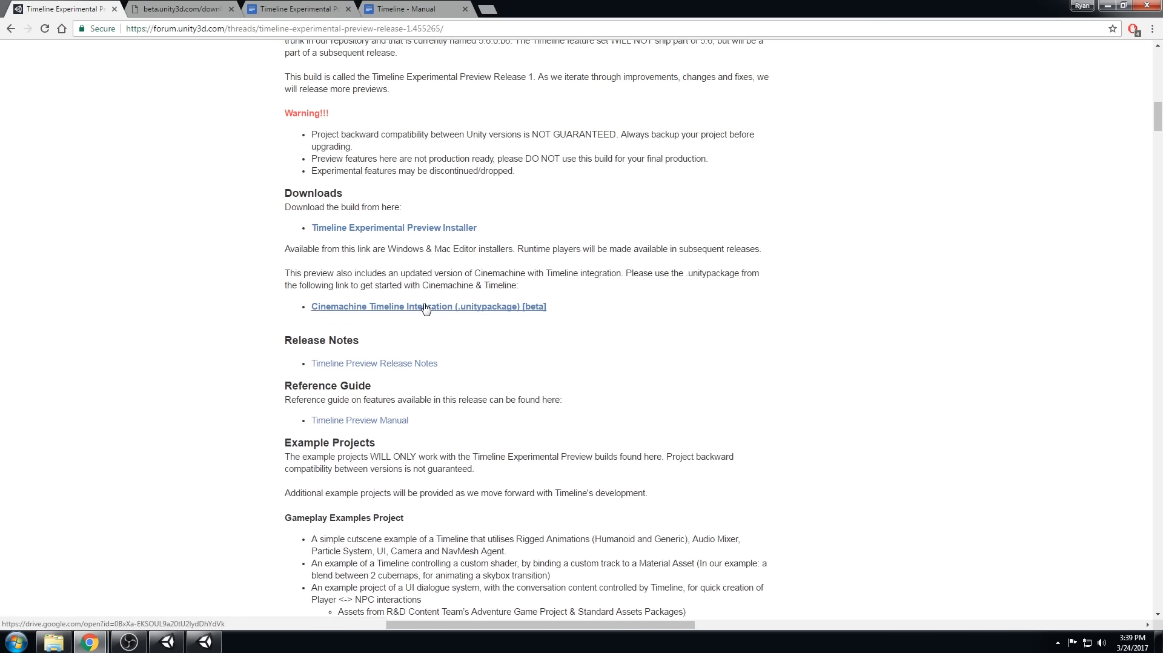
- Shrink the enlarged Timeline Editor image back to normal size and go to the parent Timeline & Cinemachine forum
scroll(426, 309, "up", 15)
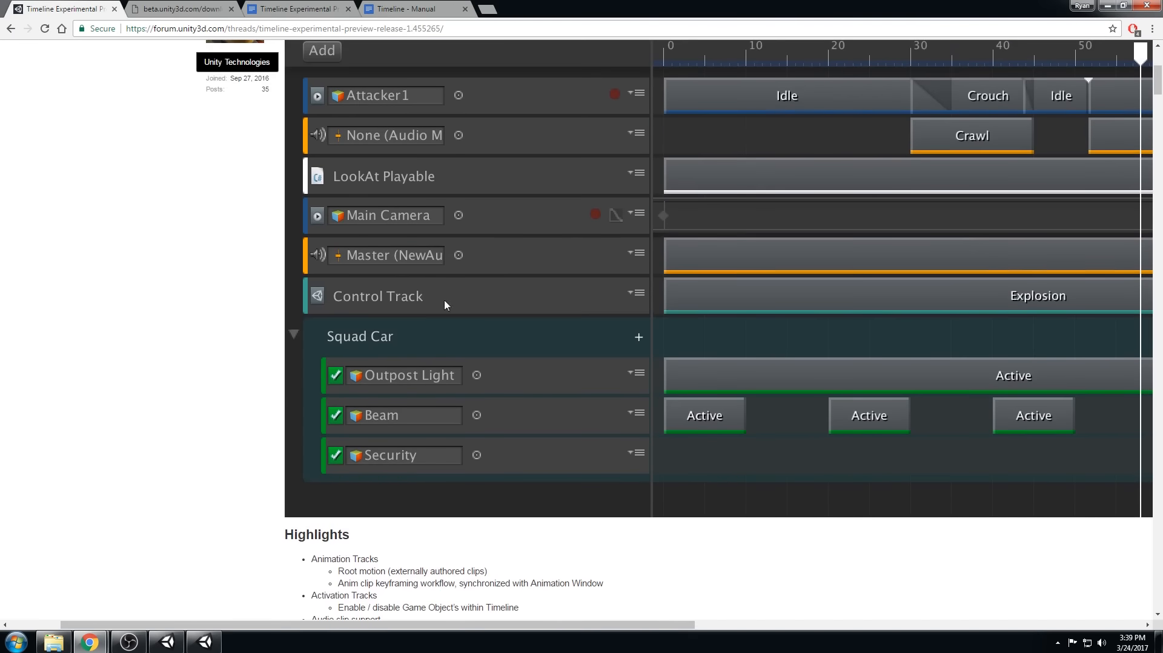
scroll(564, 221, "up", 4)
left_click(406, 314)
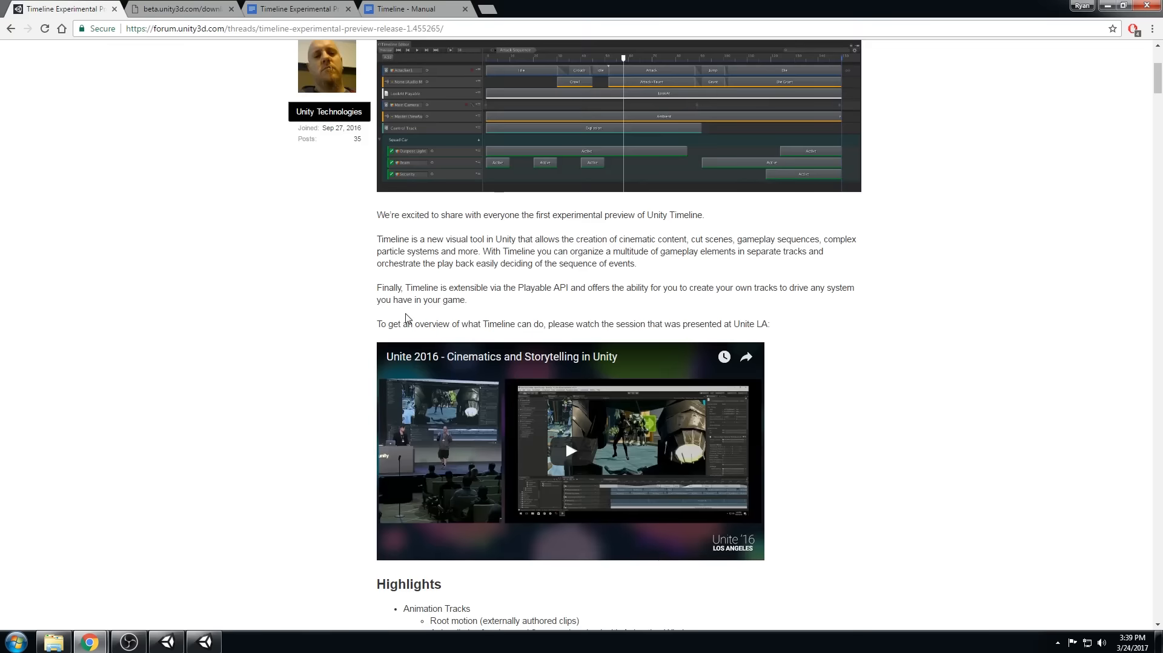
scroll(338, 236, "up", 4)
scroll(338, 240, "up", 1)
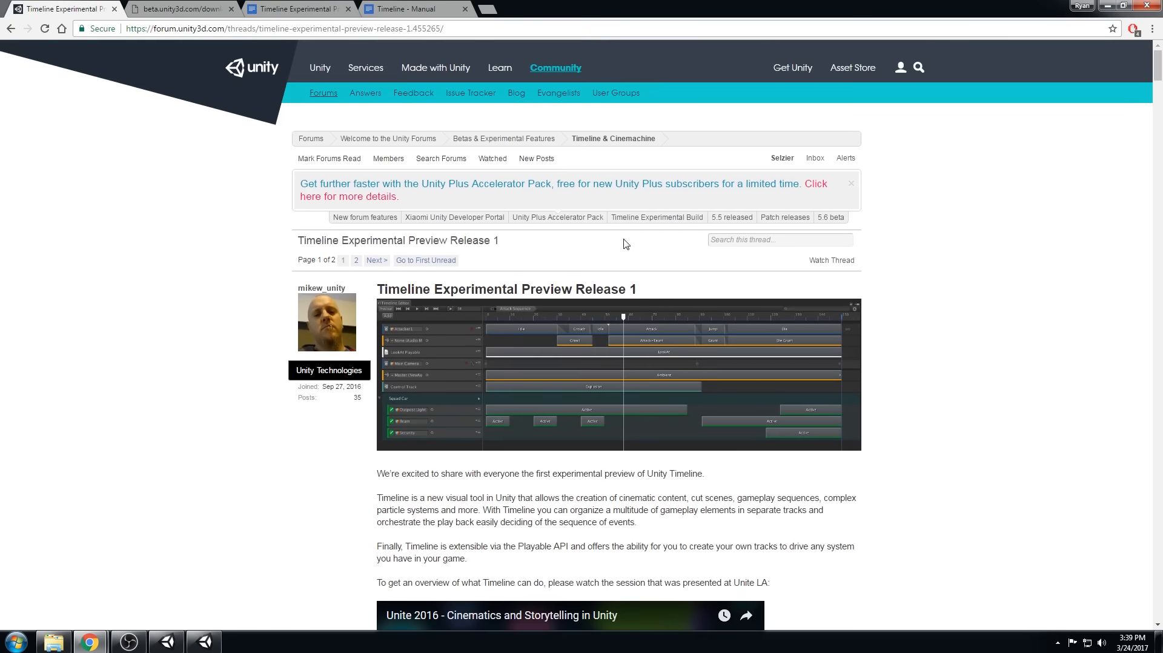
left_click(587, 141)
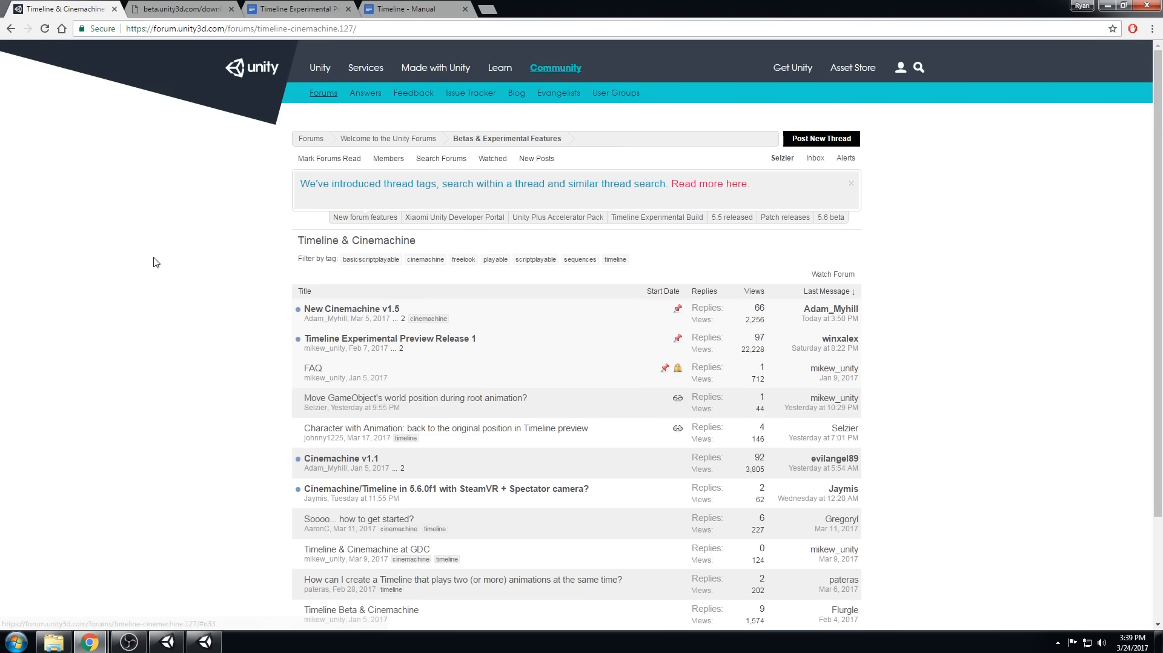
- Open the FAQ thread and read the answers on using Timeline builds and Cinemachine BaseRig in projects
scroll(154, 260, "down", 1)
scroll(219, 347, "up", 1)
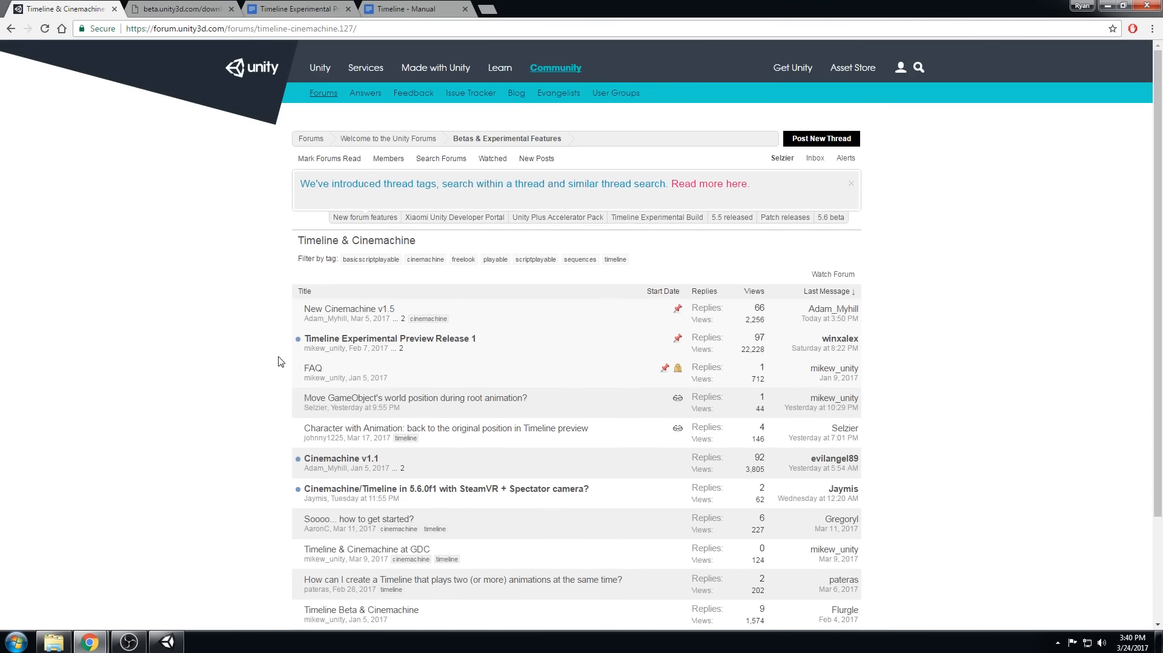
left_click(313, 371)
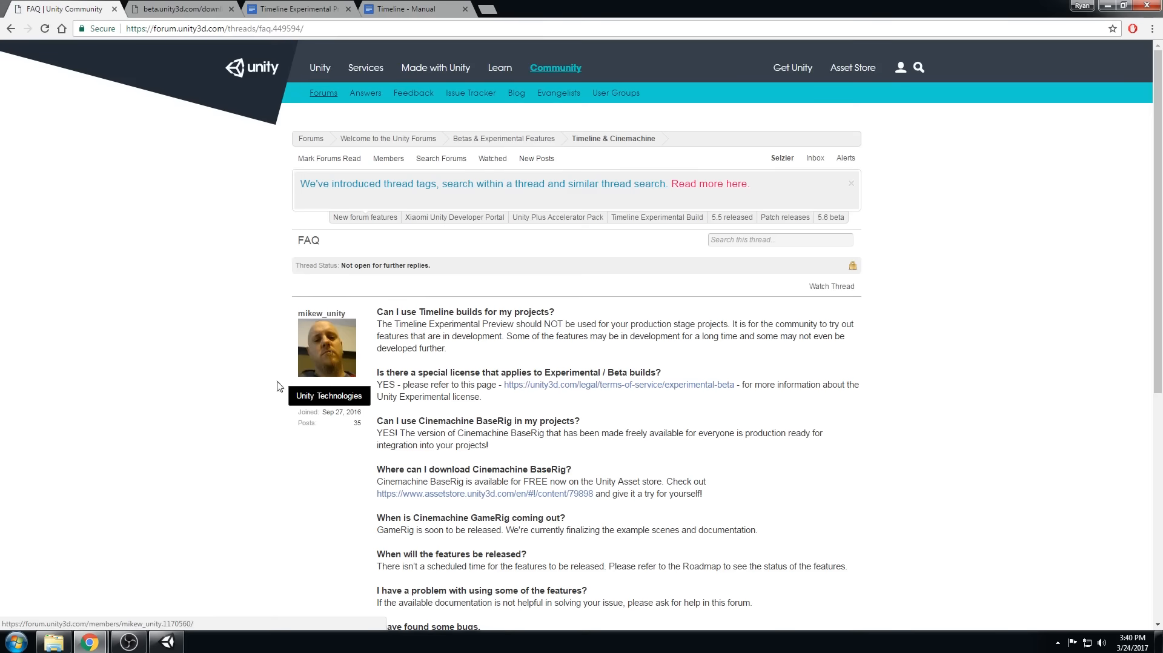
scroll(210, 383, "down", 1)
scroll(211, 383, "down", 2)
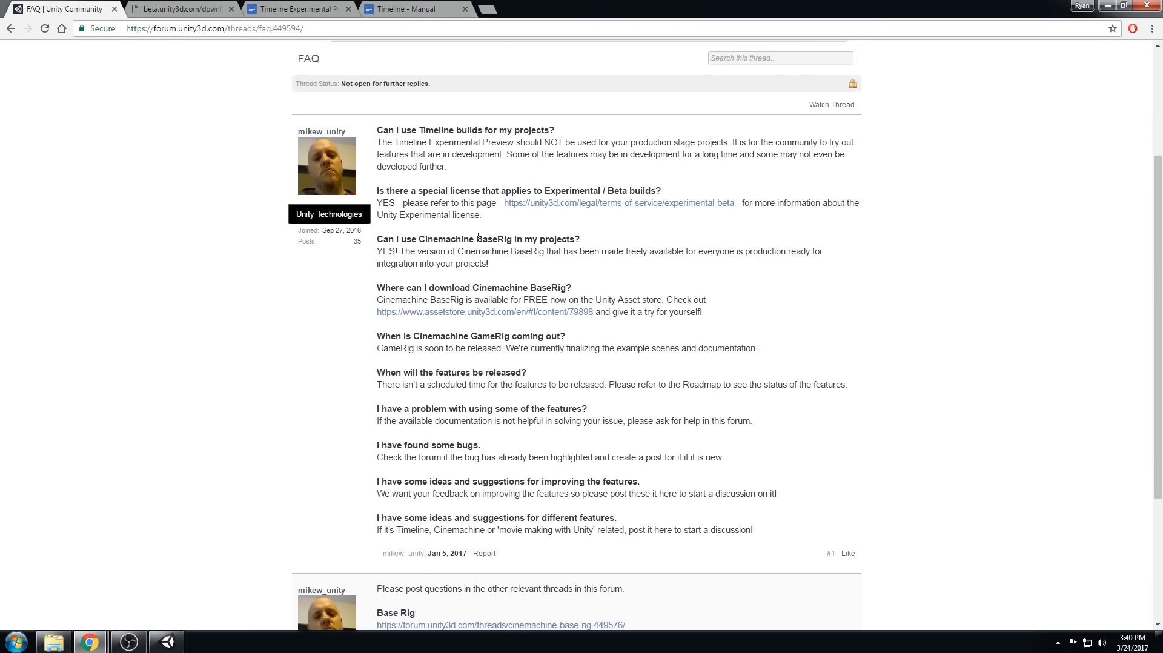
left_click_drag(395, 253, 490, 265)
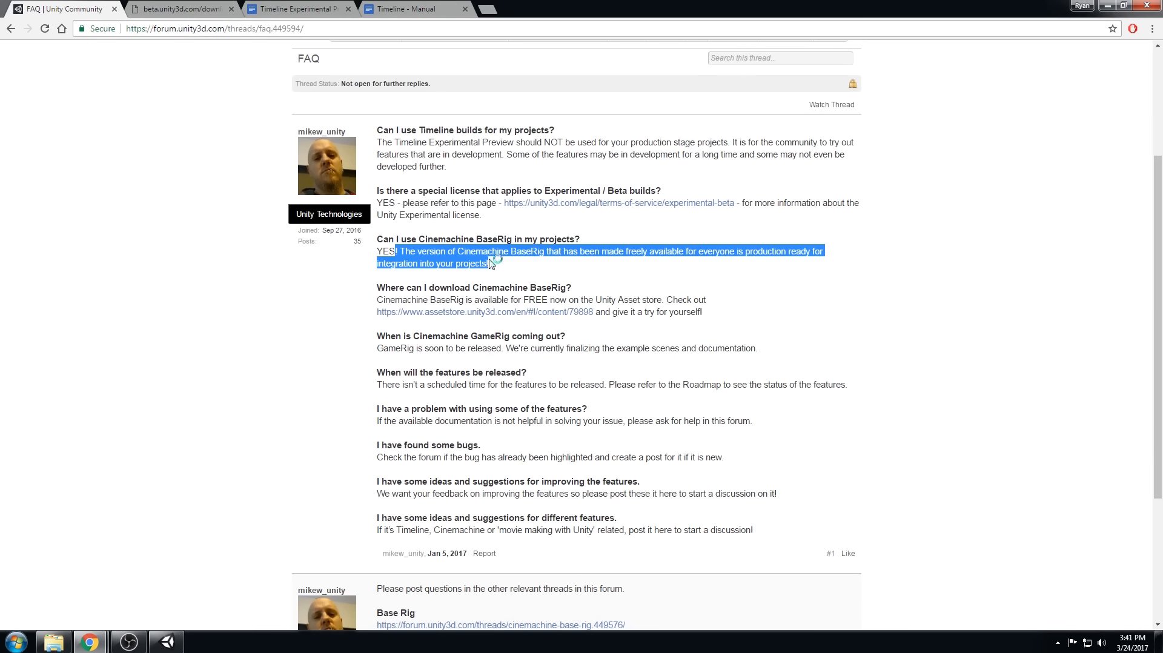
- Open the FAQ's Asset Store link for Cinemachine BaseRig in a separate browser tab and view it alongside the Timeline documents
middle_click(534, 313)
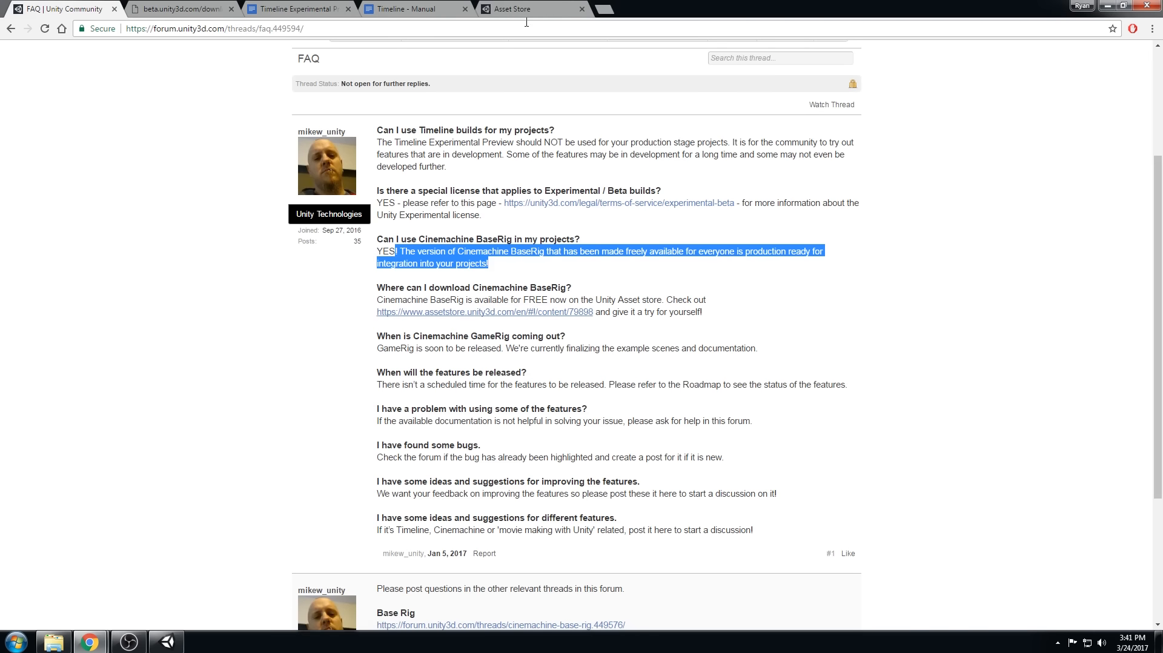
left_click(533, 9)
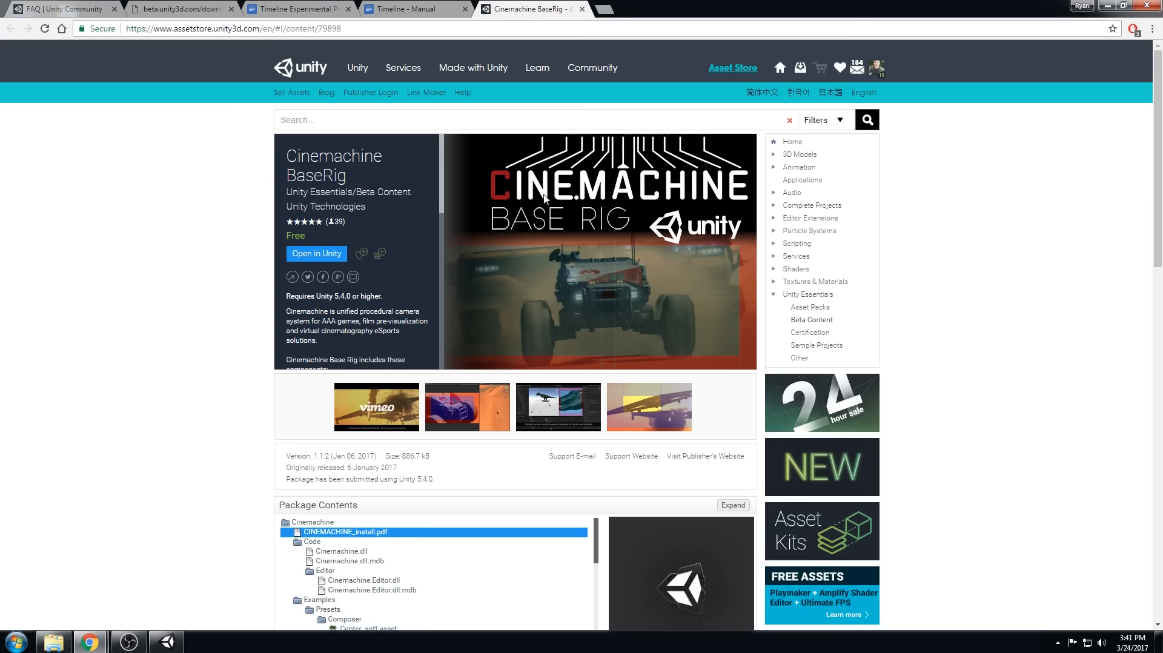
left_click(385, 8)
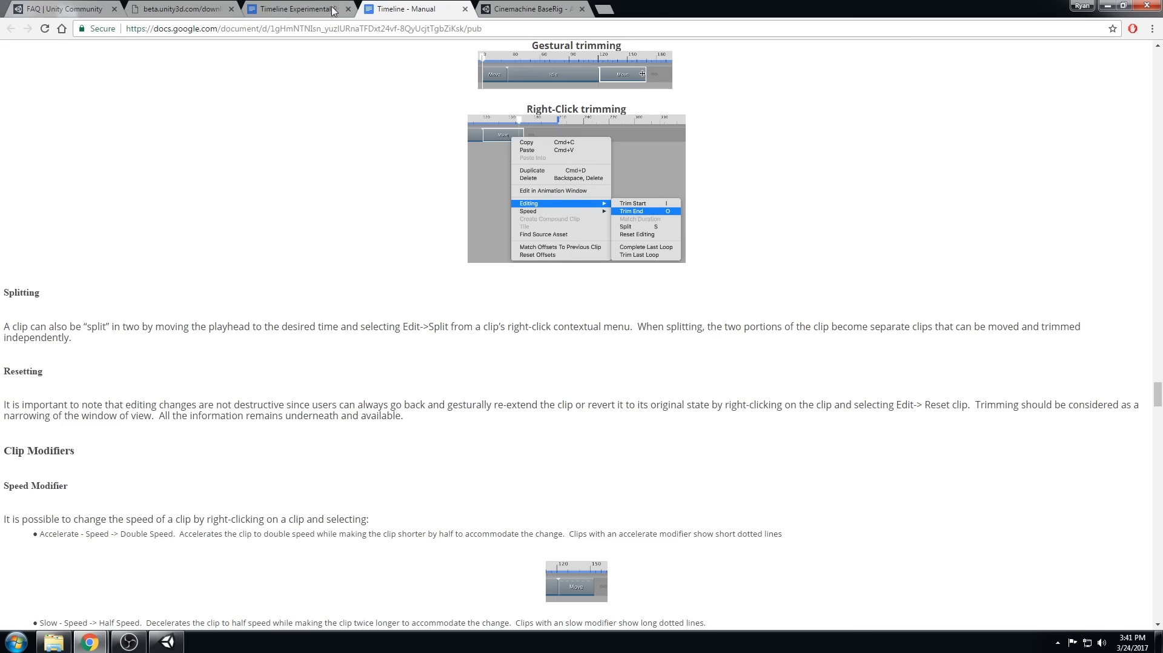
left_click(306, 9)
left_click(407, 9)
left_click(514, 9)
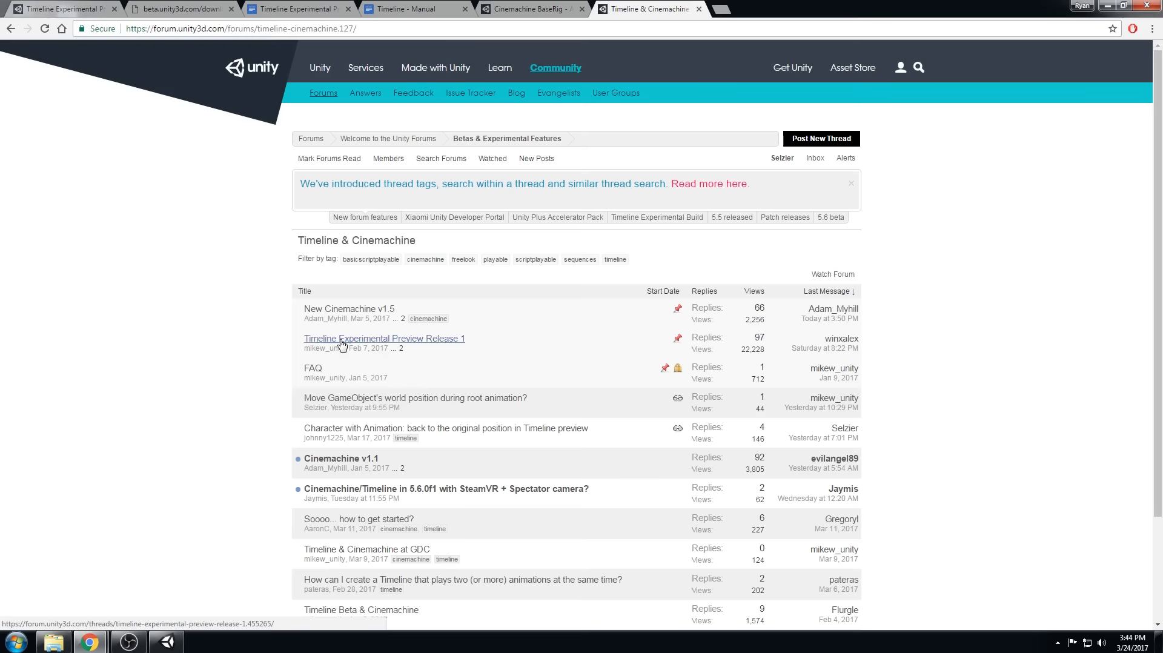
- Open the Timeline Experimental Preview Release 1 thread and follow its Cinemachine Timeline Integration (.unitypackage) [beta] link to the shared Drive folder
left_click(342, 341)
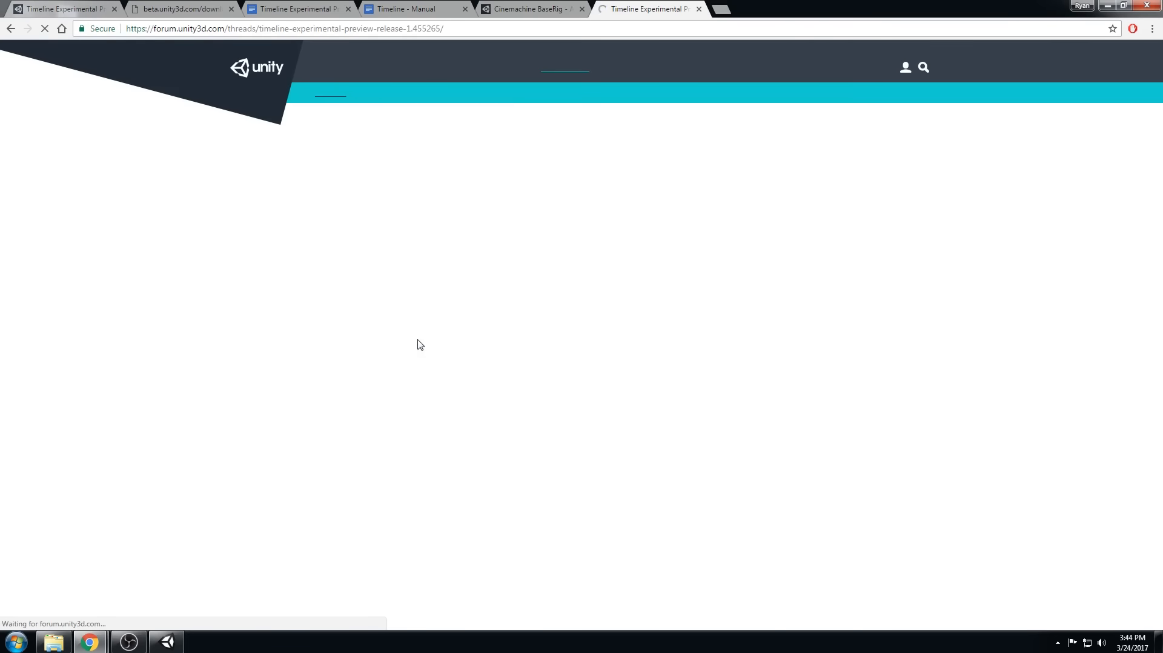
scroll(712, 344, "down", 5)
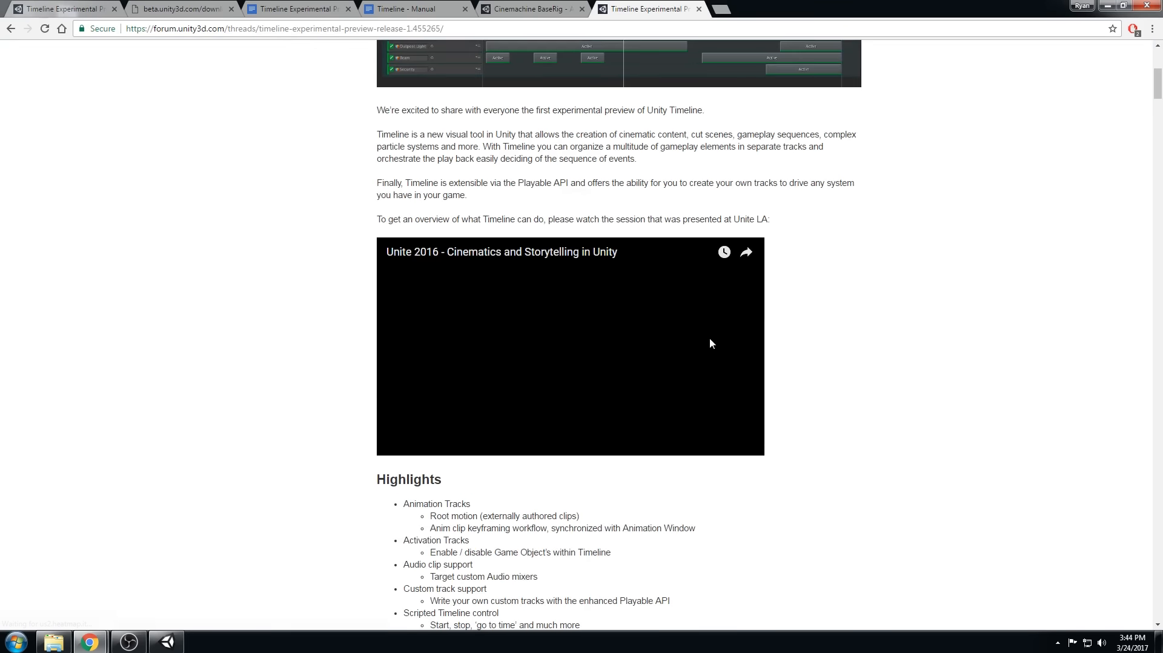
scroll(711, 343, "down", 9)
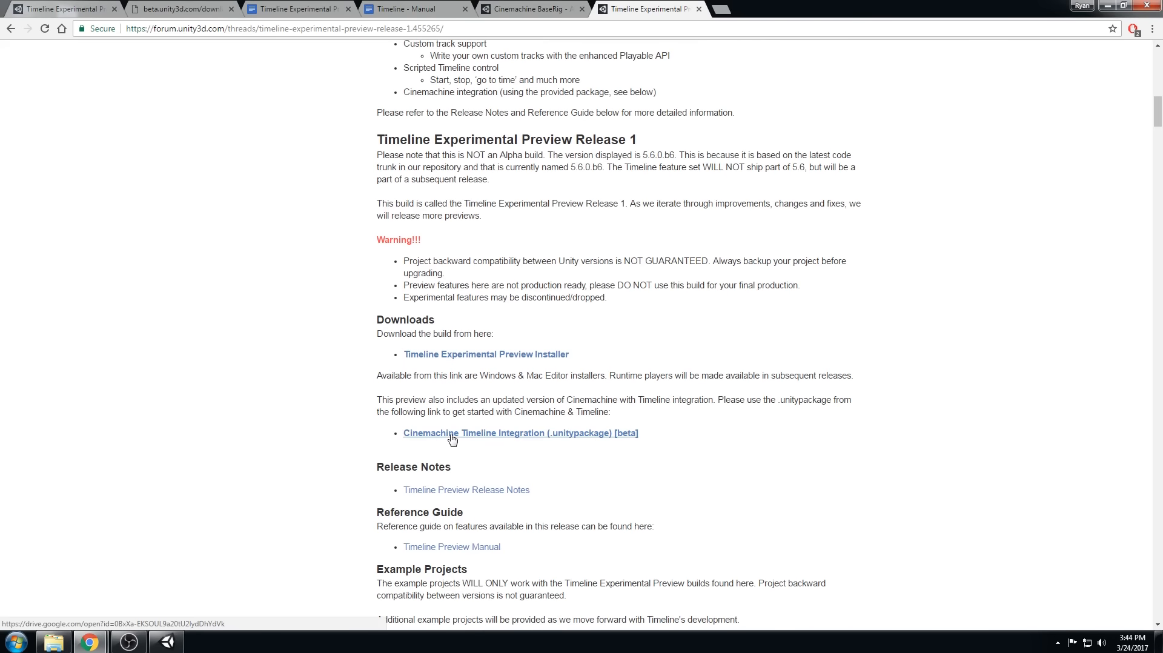
left_click(549, 435)
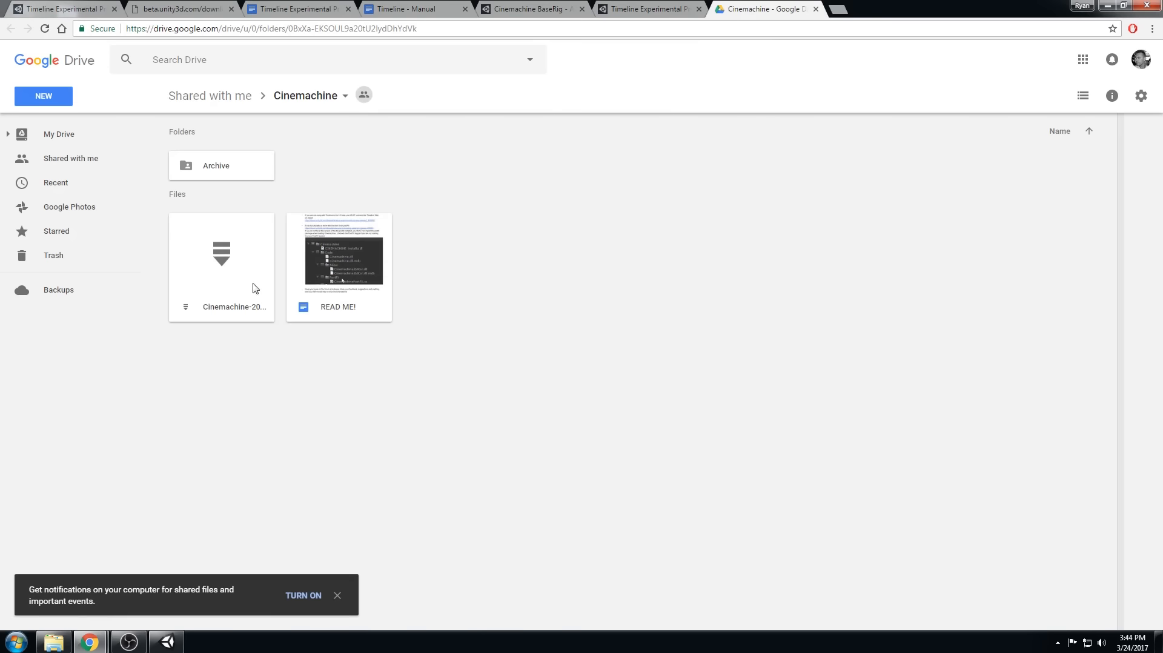
- Open the READ ME! document in the Cinemachine folder and read its import notes on the Timeline files and PostFX
double_click(356, 291)
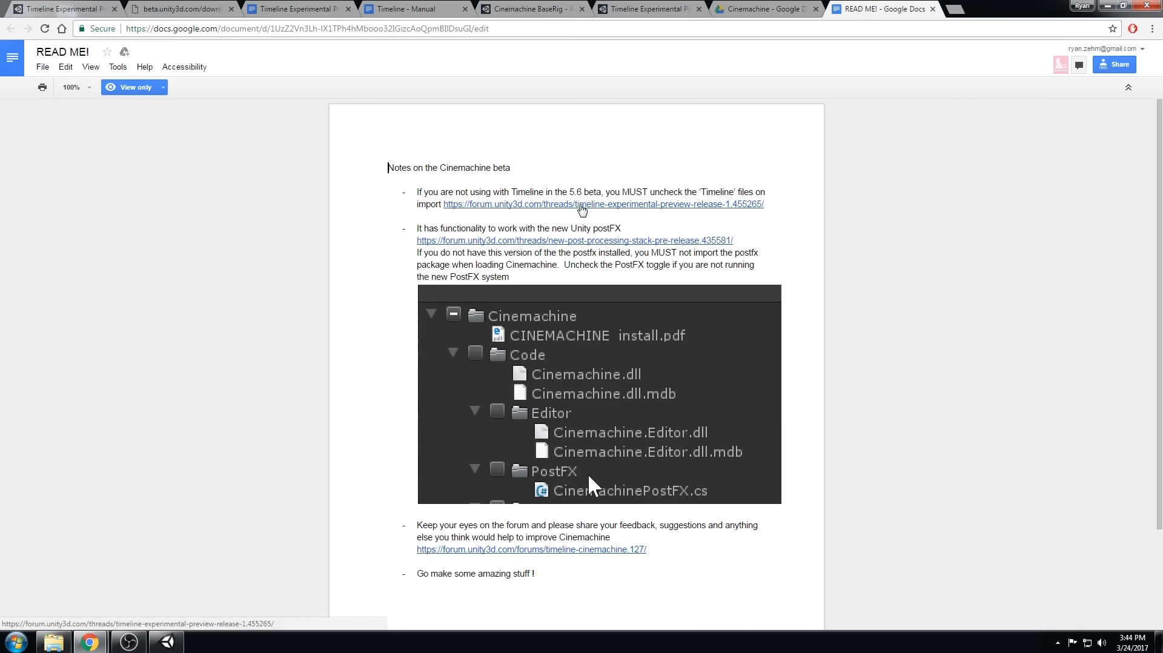
left_click(651, 207)
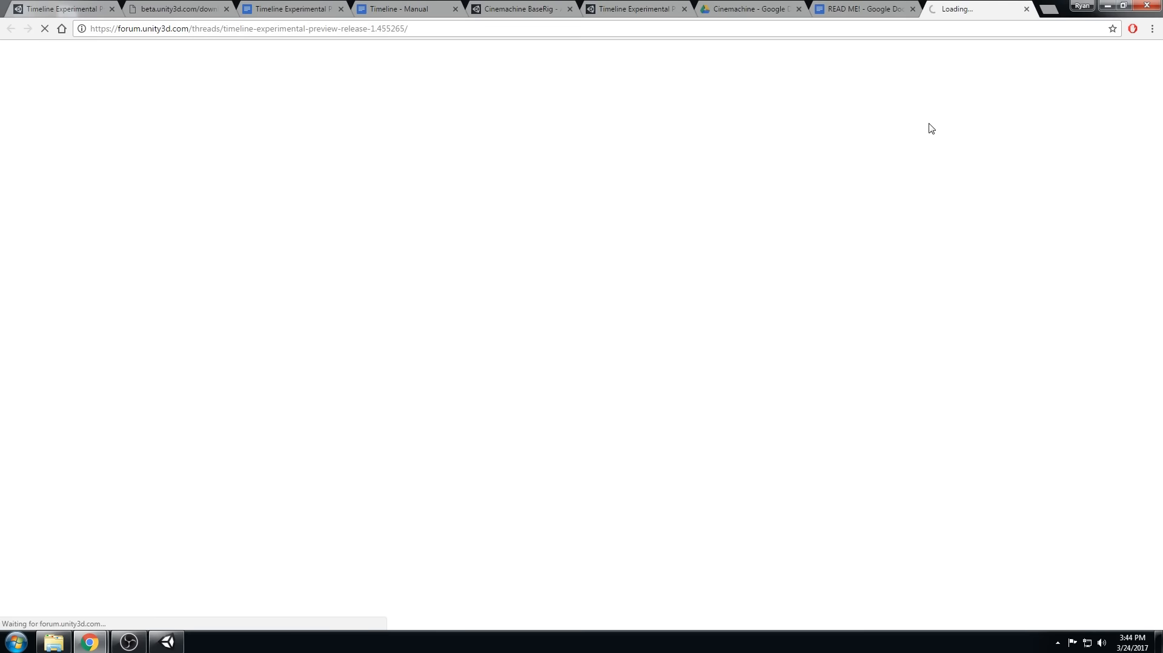
left_click(1027, 9)
left_click(370, 254)
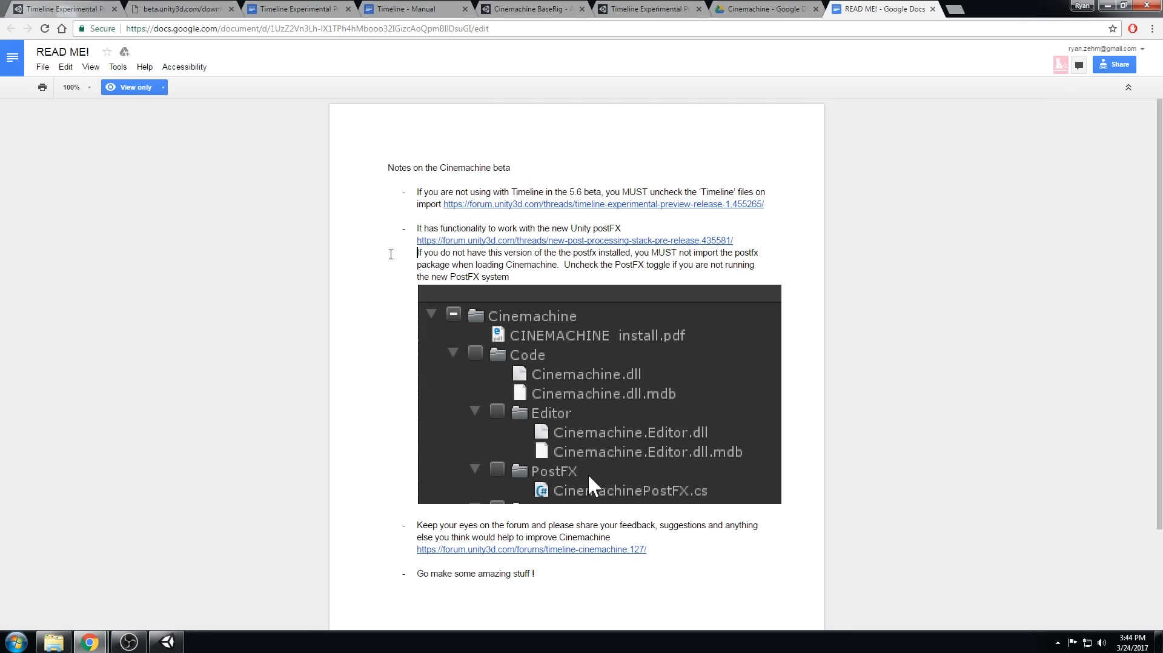
scroll(393, 254, "down", 1)
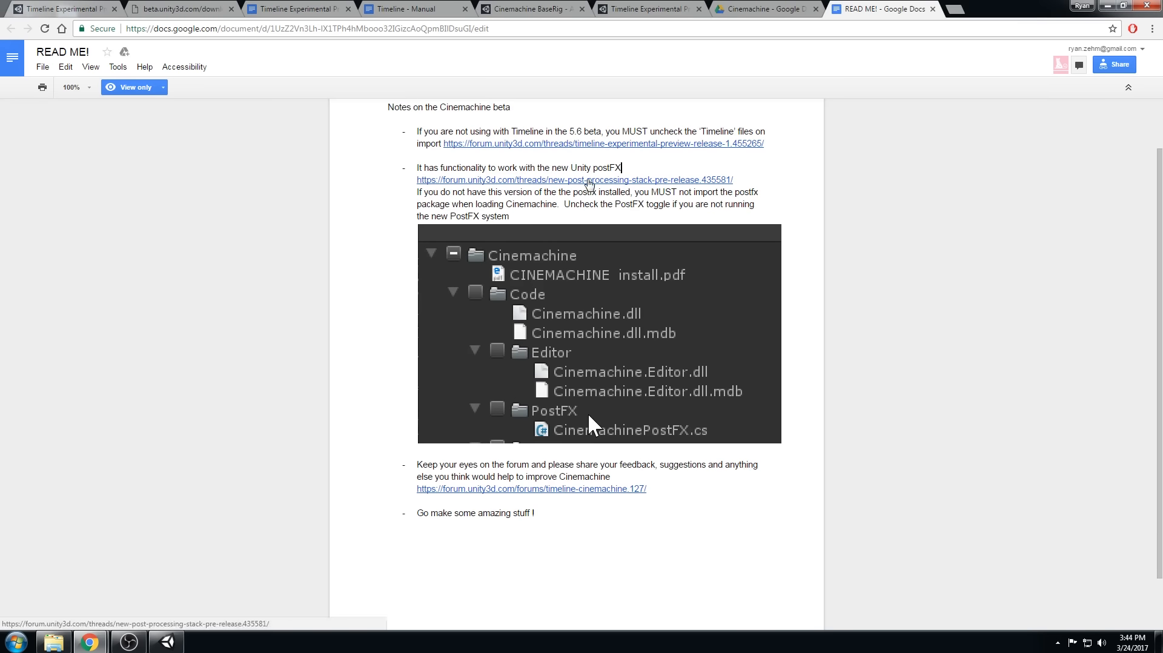
- Open the New Post-processing Stack thread from the READ ME and read down to its download links
left_click(587, 181)
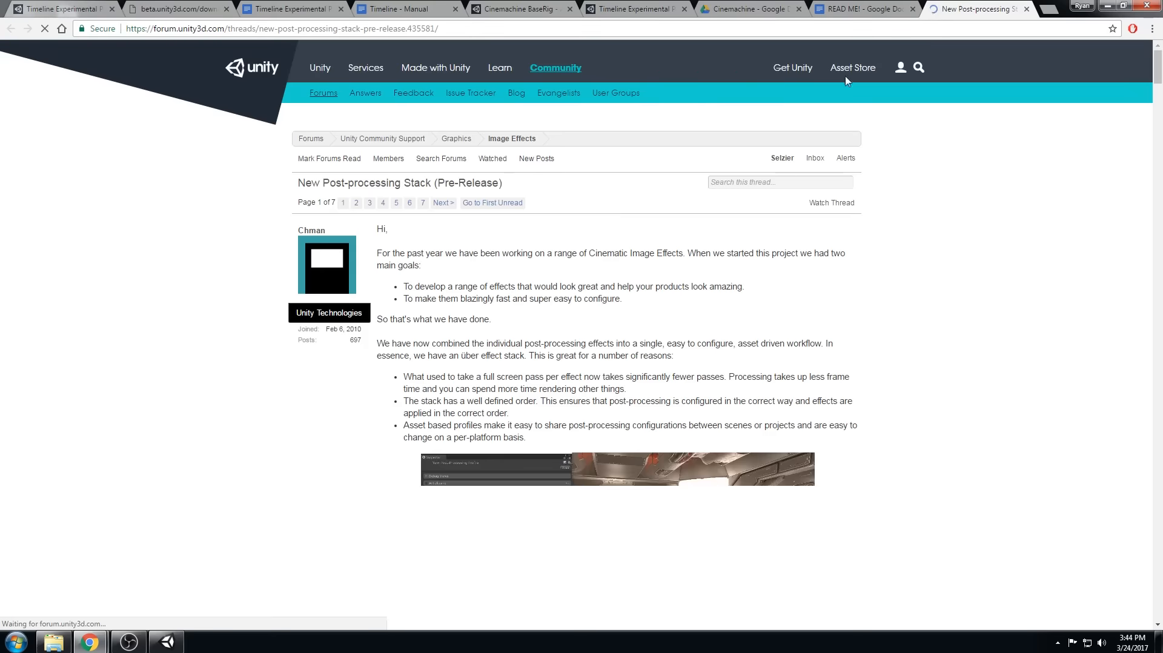
scroll(679, 193, "down", 3)
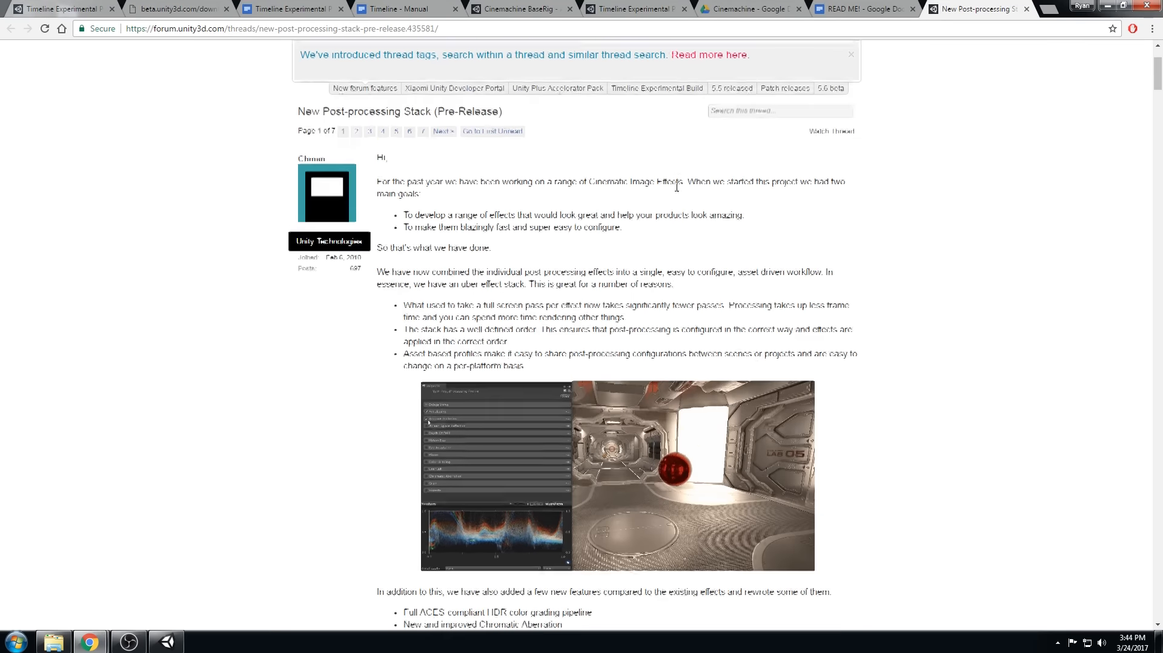
scroll(496, 212, "down", 5)
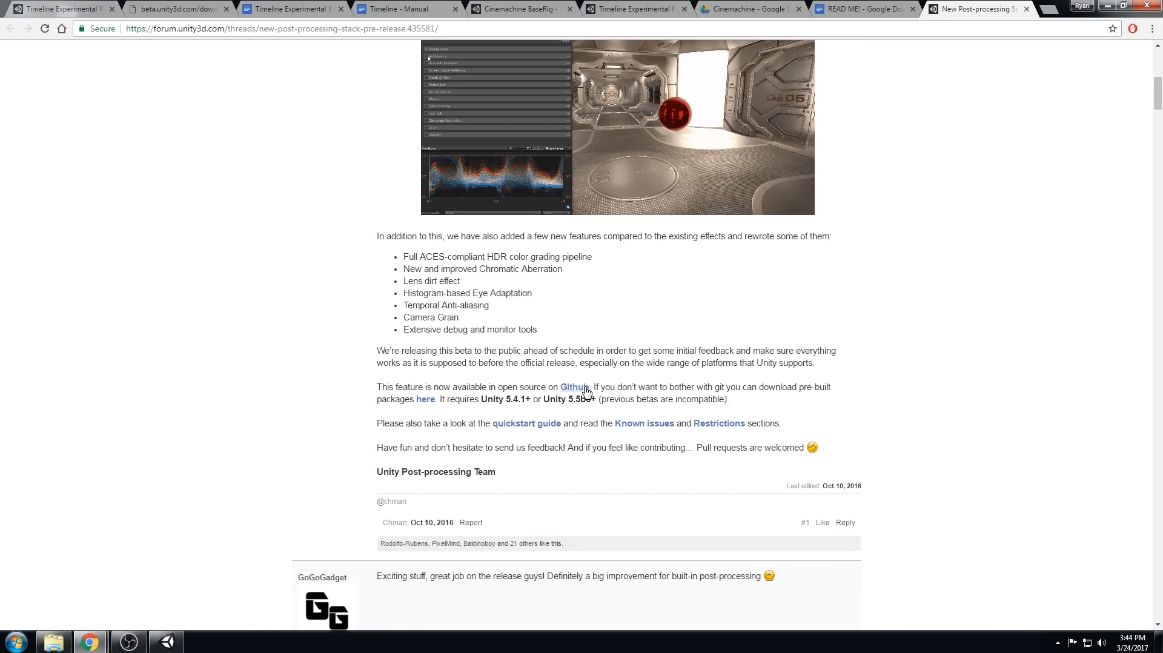
- Open the pre-built PostProcessing releases on GitHub and download Unity-PostProcessing-1.0.1.unitypackage from the Post-processing Stack 1.0.1 release
middle_click(426, 399)
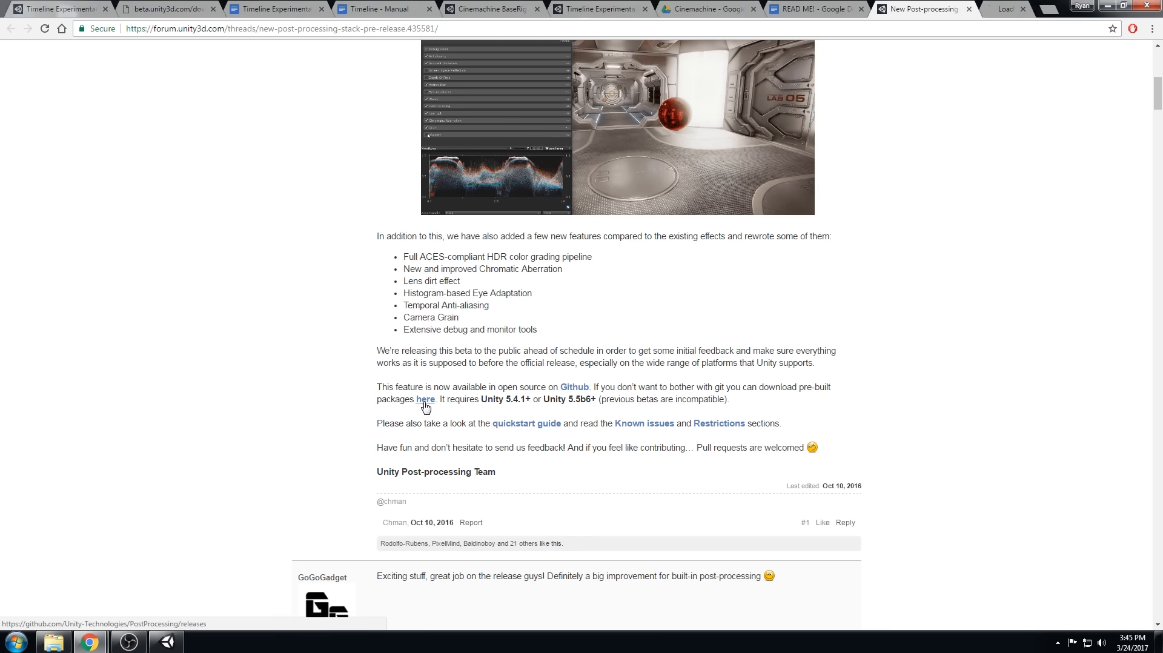
left_click(984, 12)
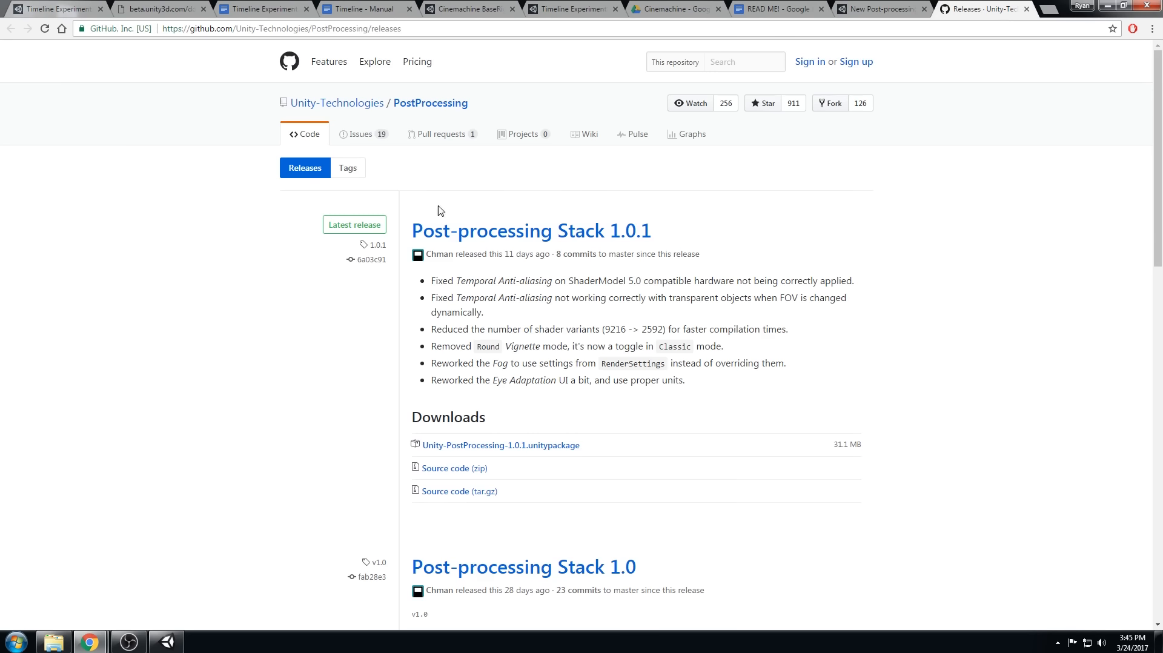
left_click(597, 233)
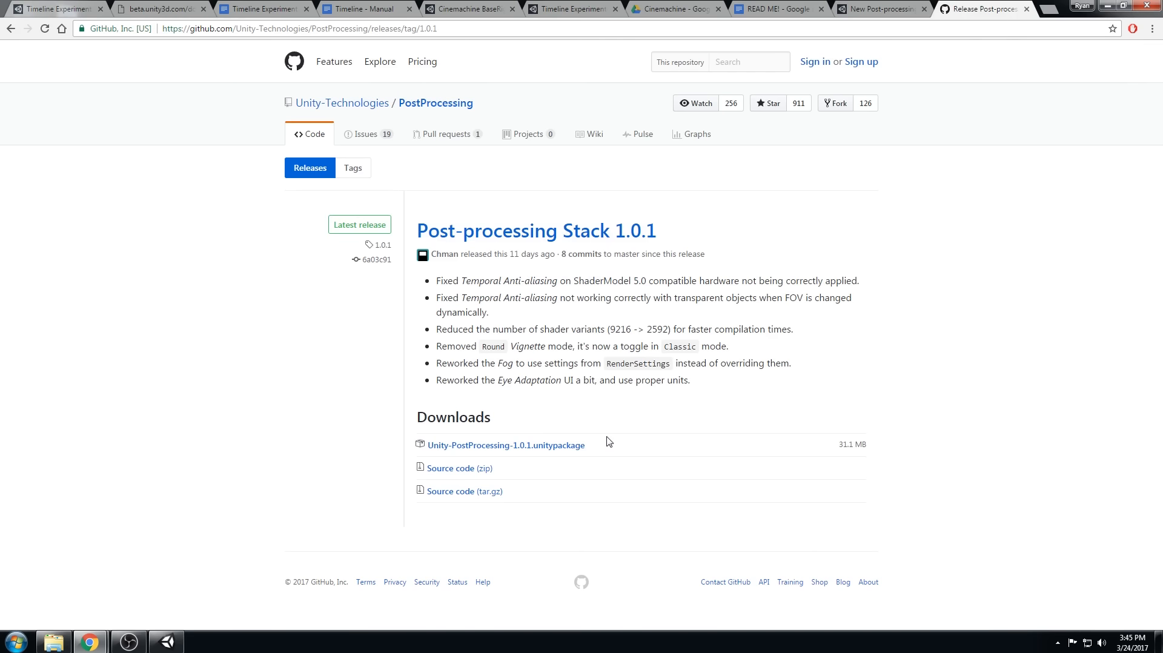
left_click(479, 449)
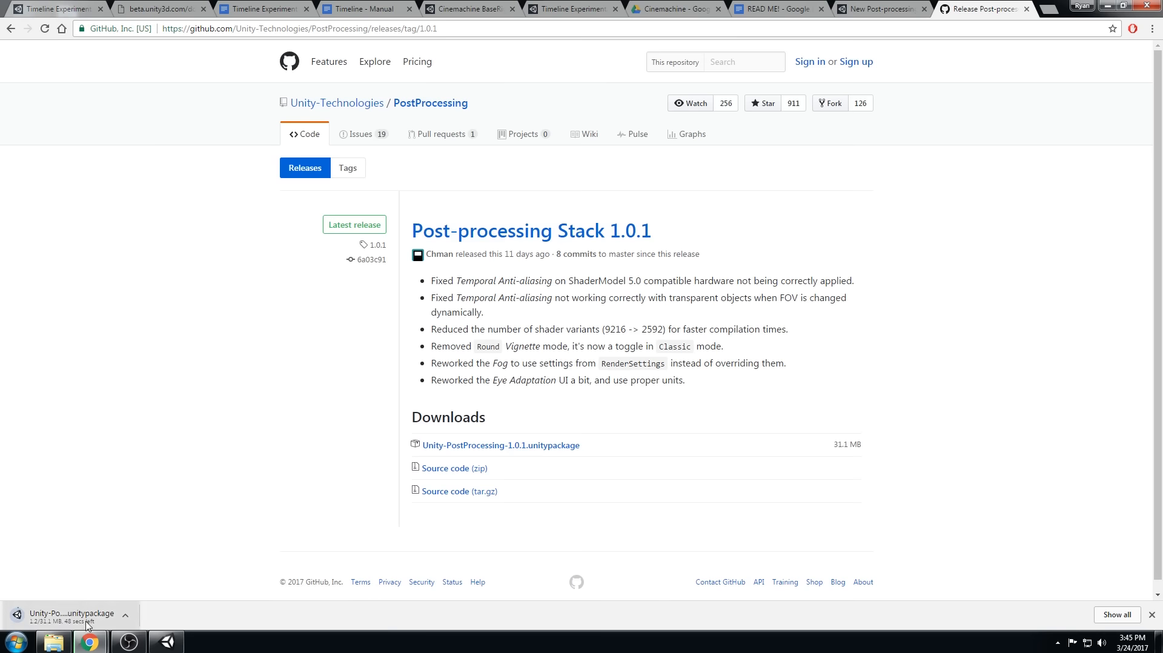
- Check on the Unity 5.6.0b6 installation and create a new 3D project named TestTimelineEditor in Unity
left_click(167, 643)
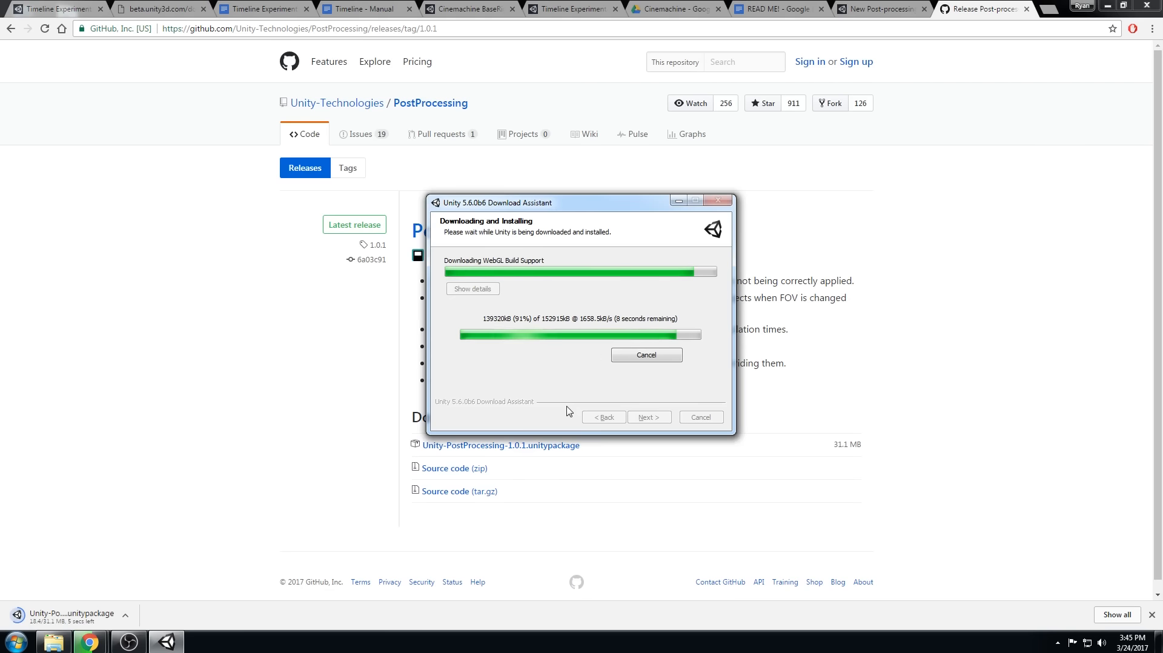
type("imelineEditor")
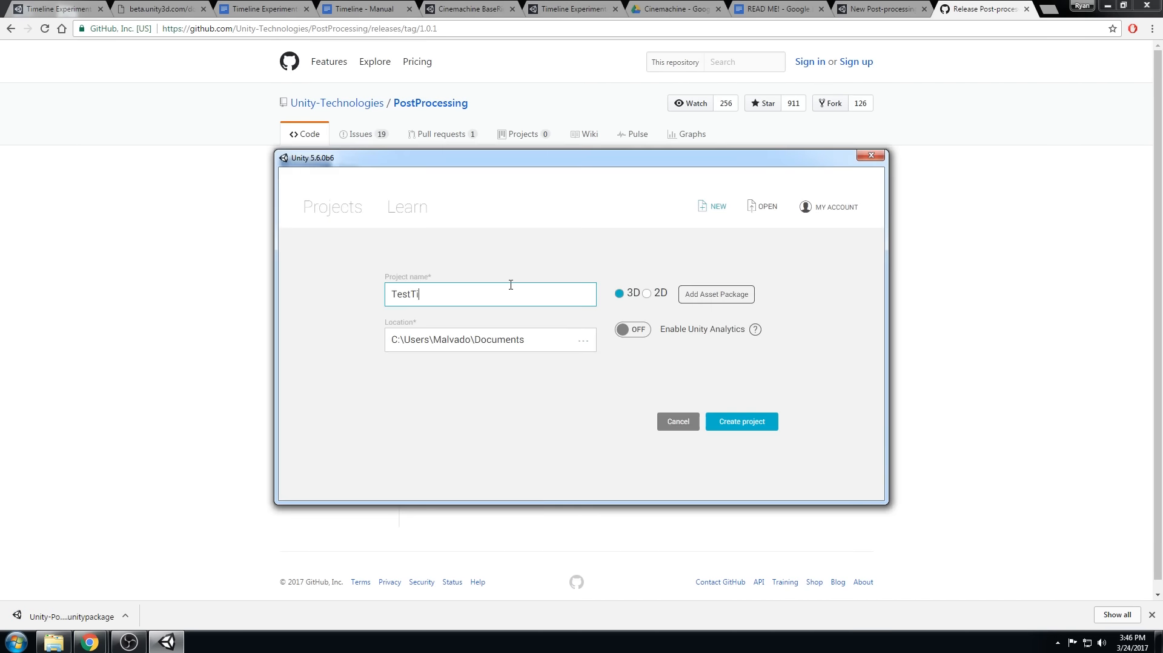
key("Return")
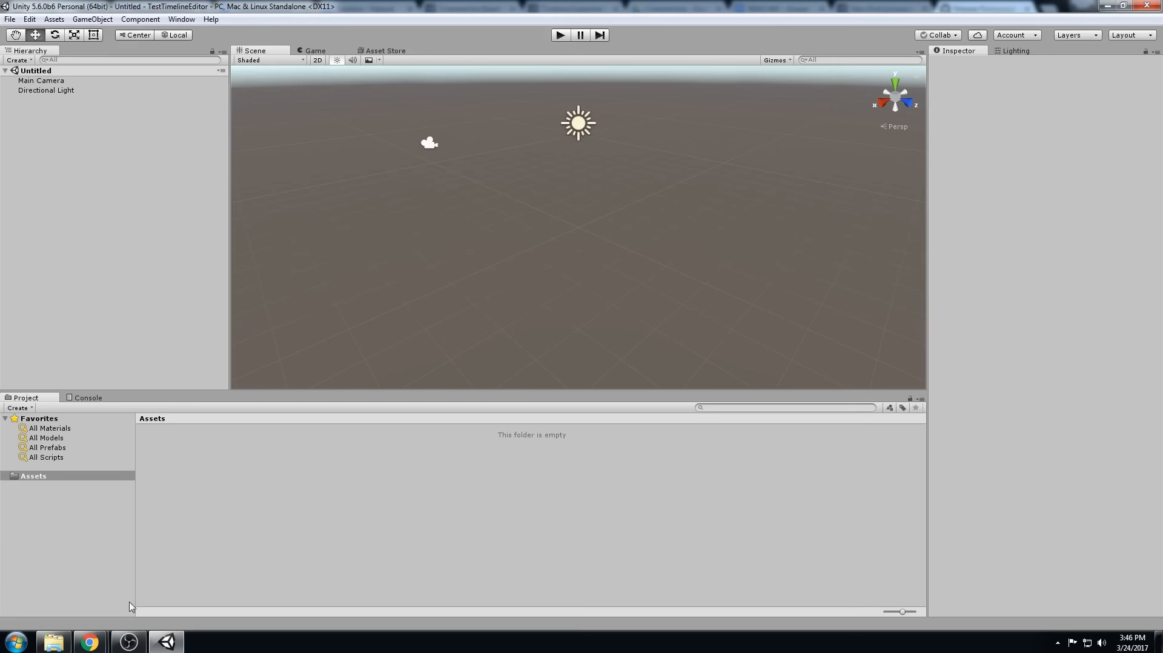
- Import all contents of the custom package Unity-PostProcessing-1.0.1 into the project
left_click(53, 643)
left_click(85, 576)
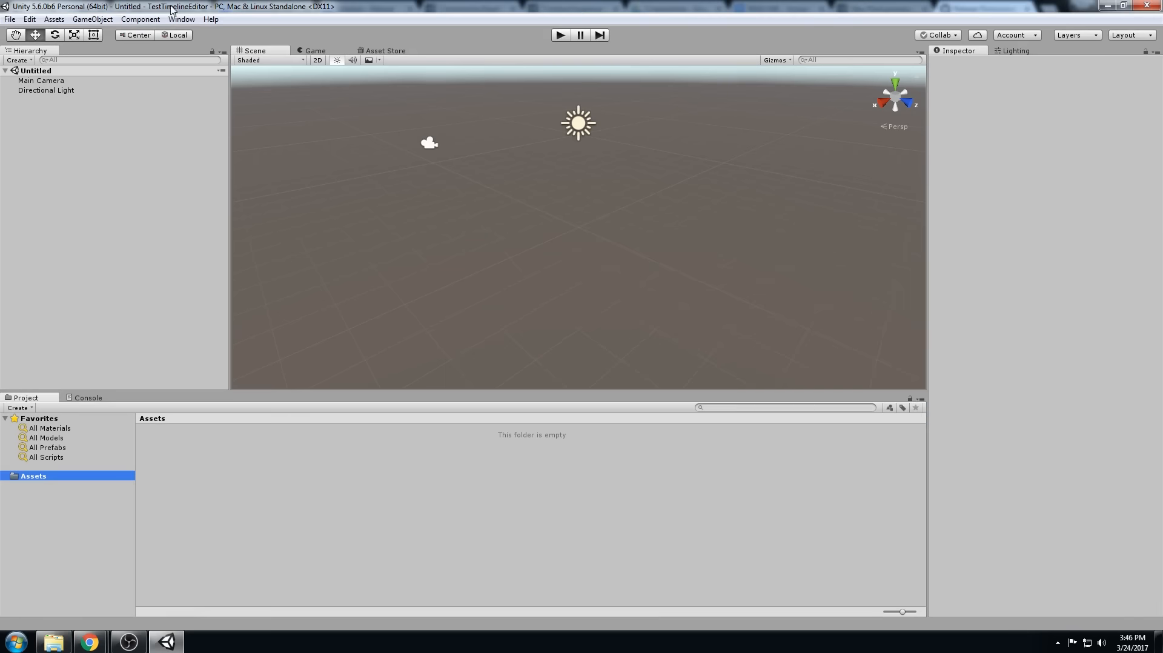
left_click(29, 19)
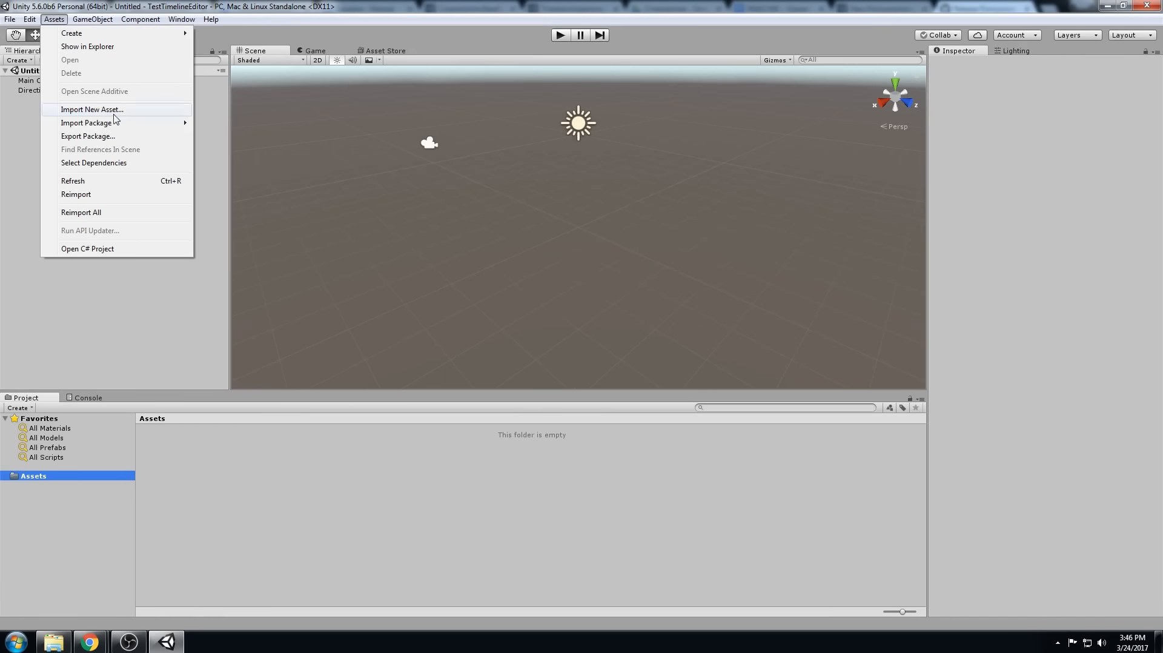
mouse_move(115, 121)
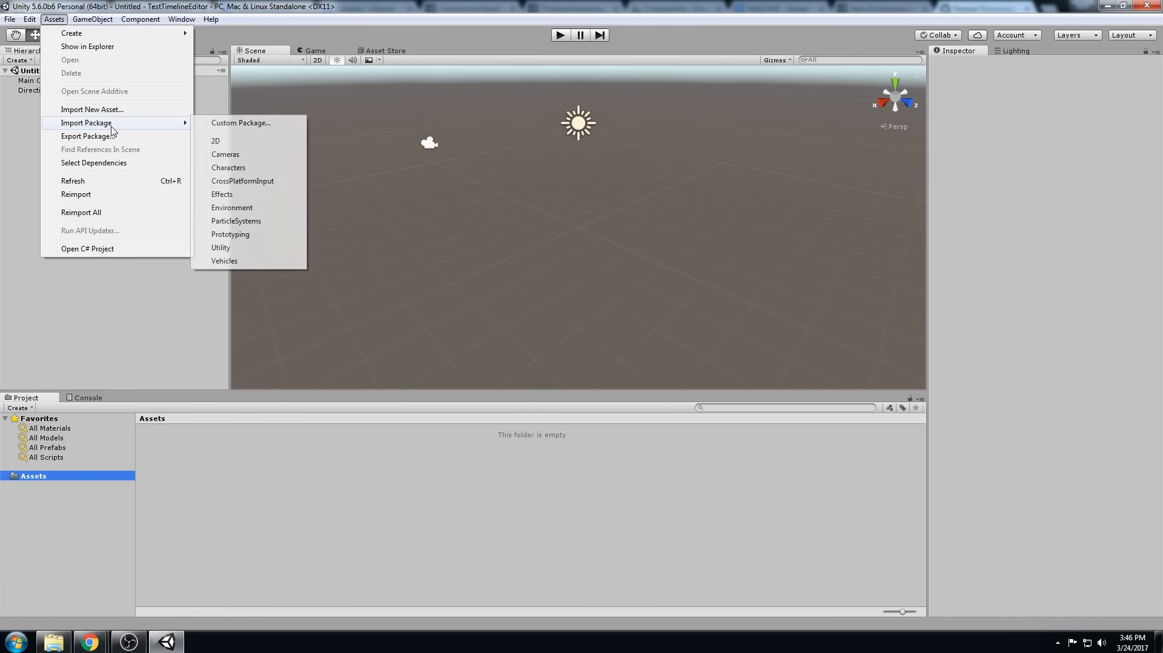
left_click(254, 123)
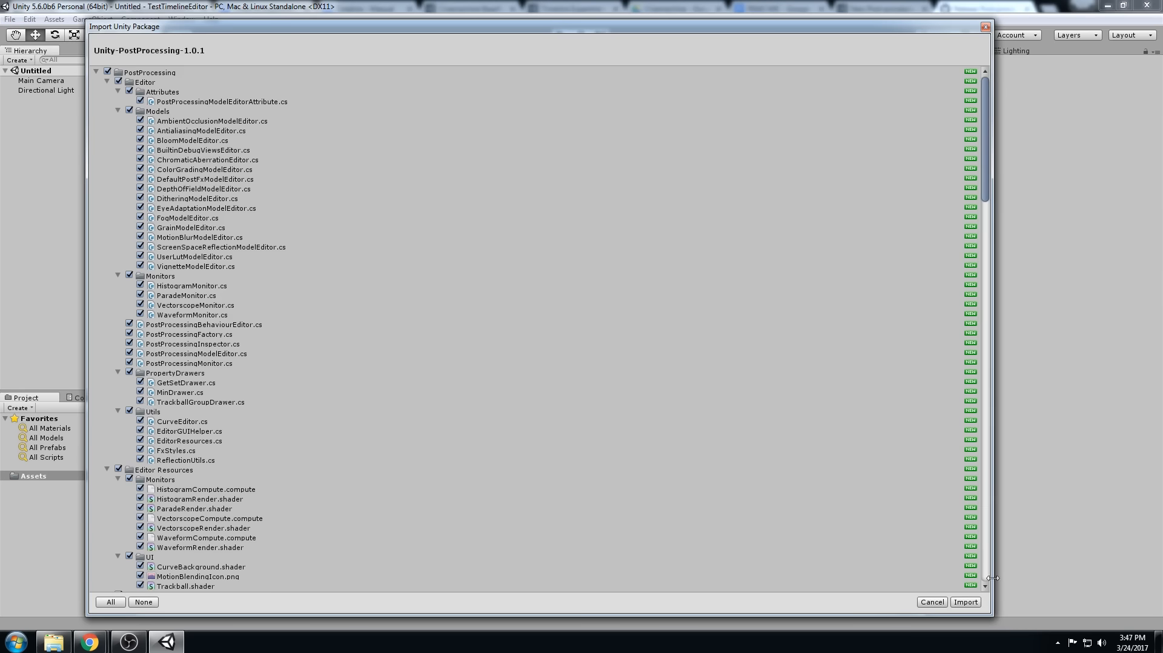
left_click(954, 603)
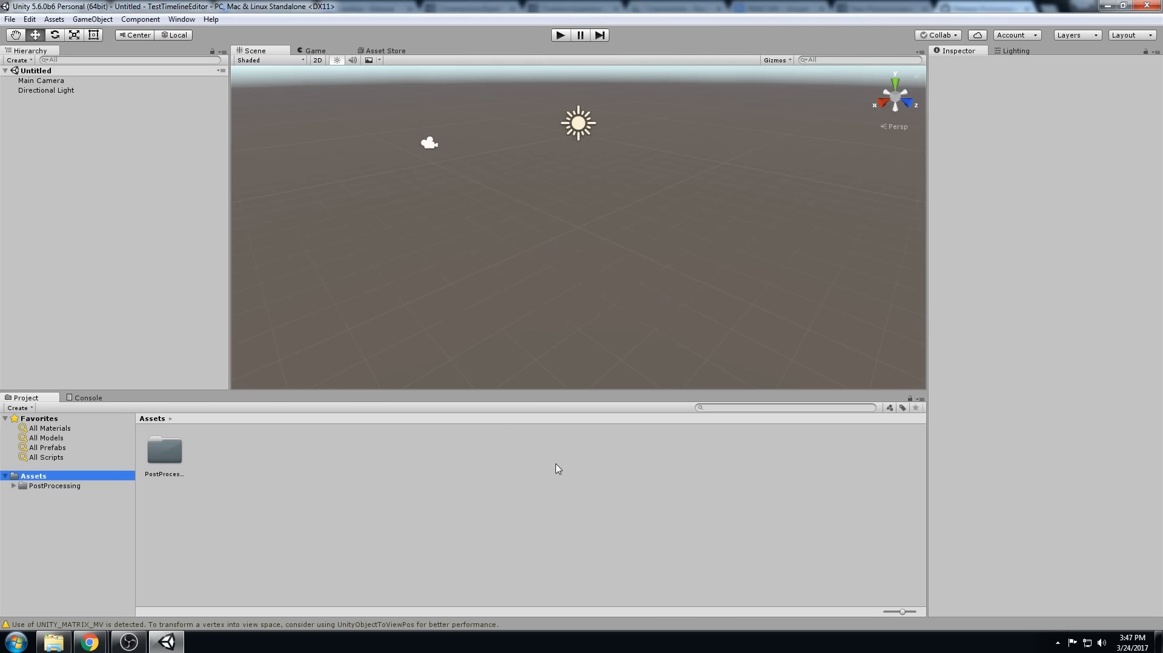
- Switch back to Chrome and return to the Cinemachine READ ME! document
left_click(65, 643)
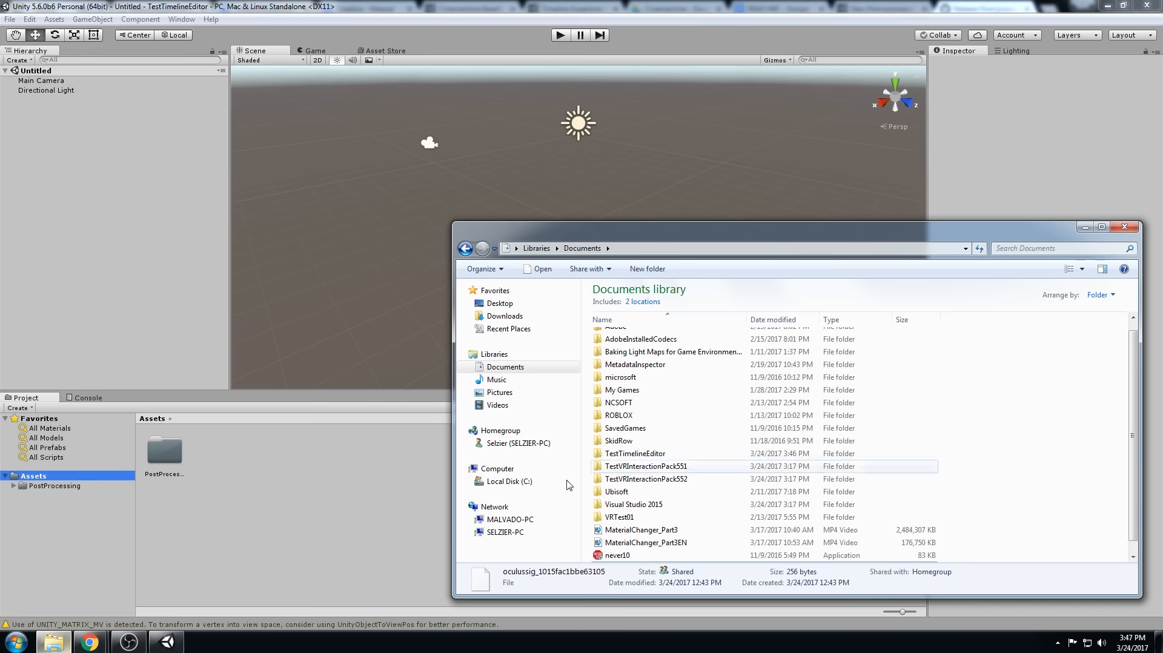
left_click(89, 642)
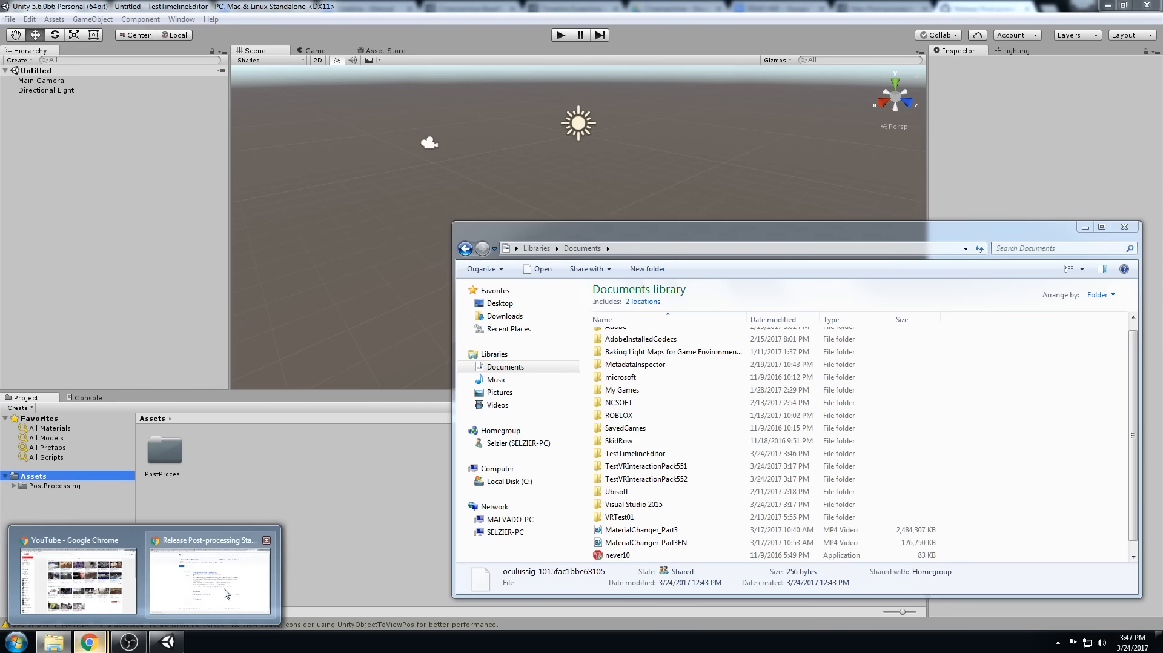
left_click(211, 580)
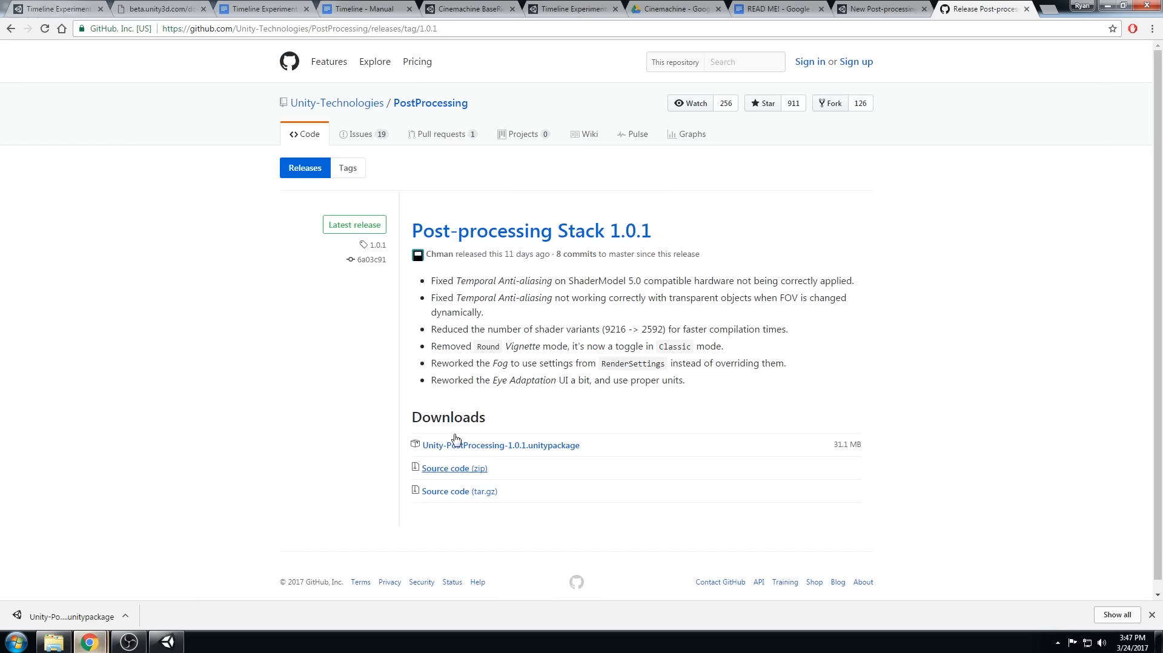
left_click(873, 12)
left_click(773, 14)
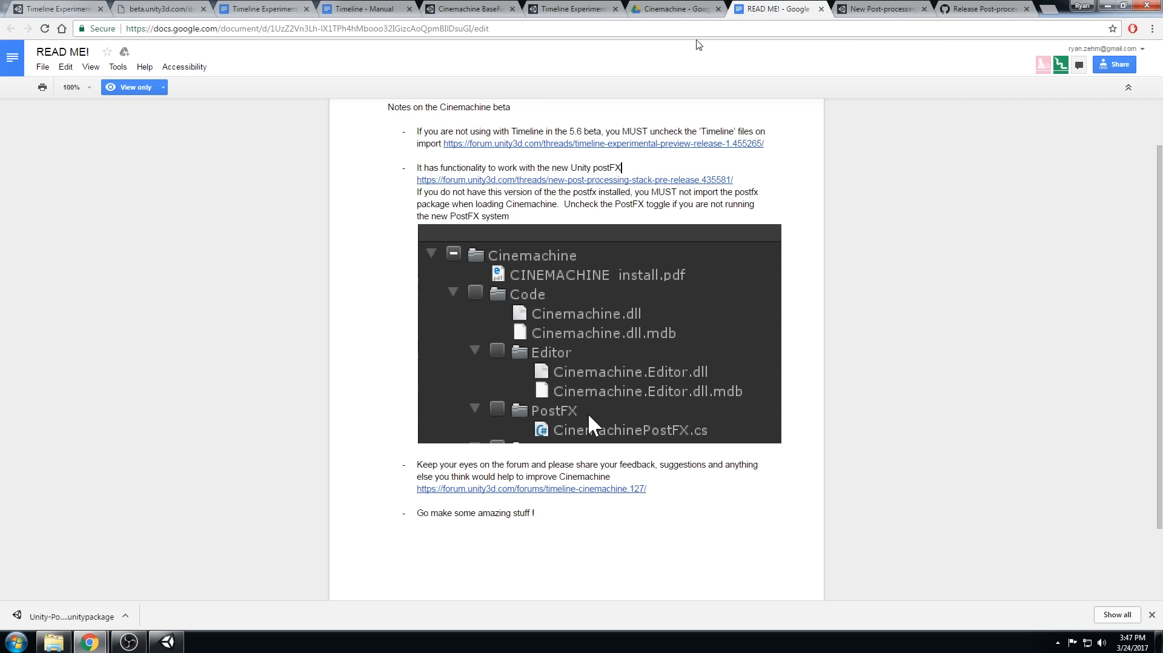
- Download the Cinemachine-2017-03-13 package from the shared Cinemachine Drive folder and import all its contents into the Unity project
left_click(673, 10)
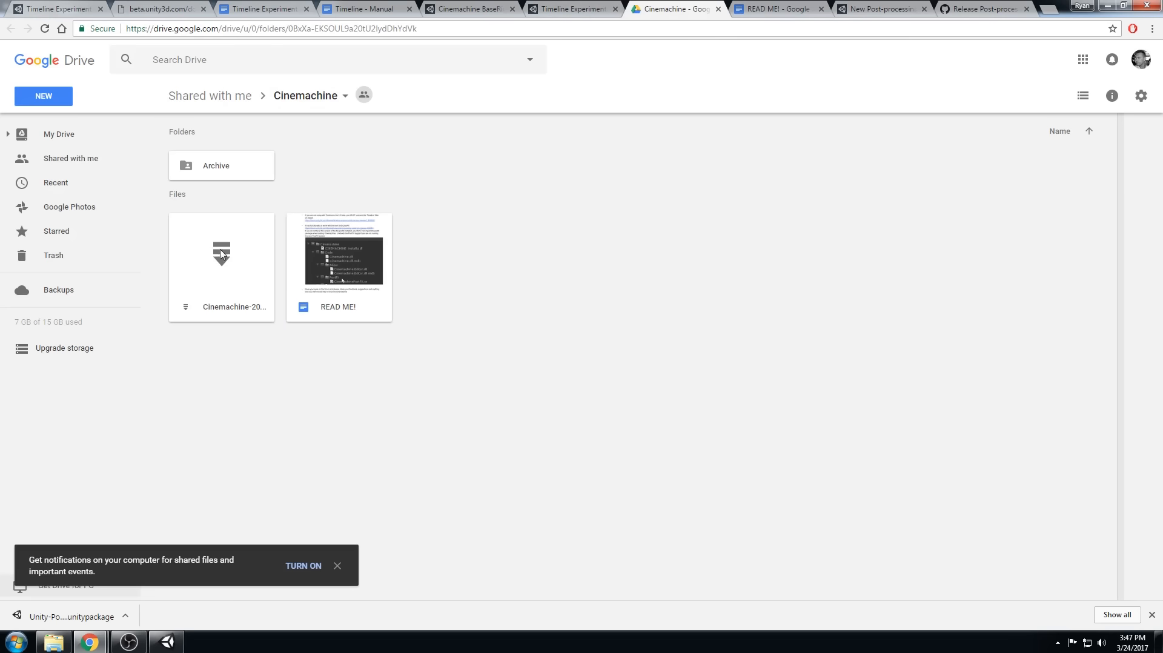
left_click(219, 271)
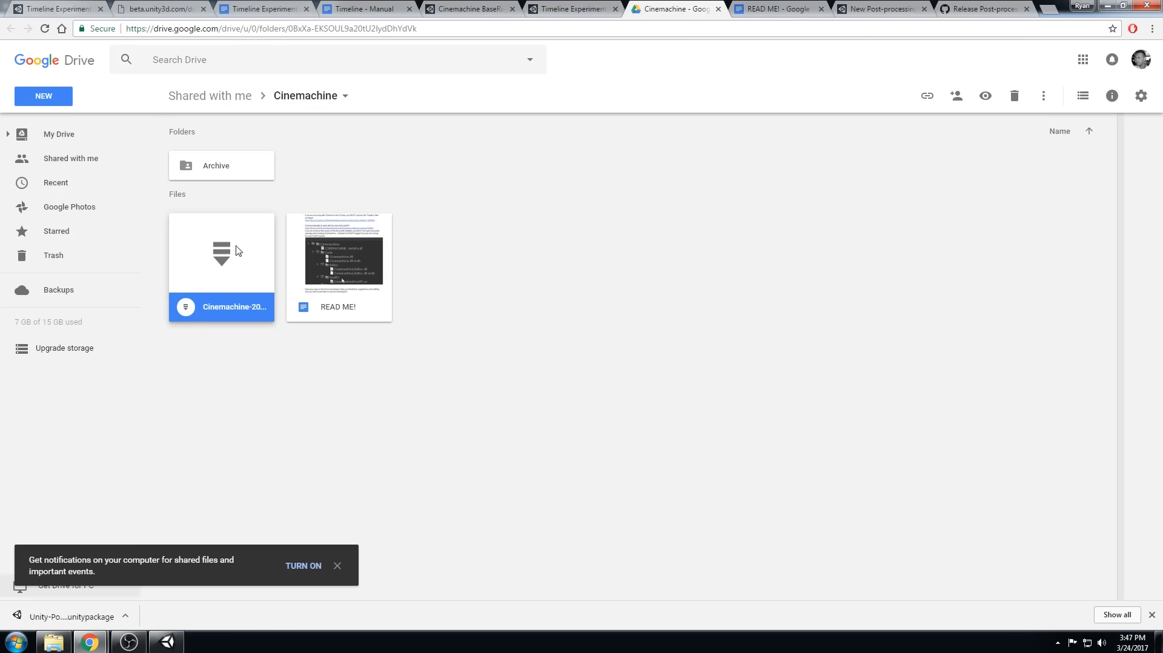
double_click(216, 278)
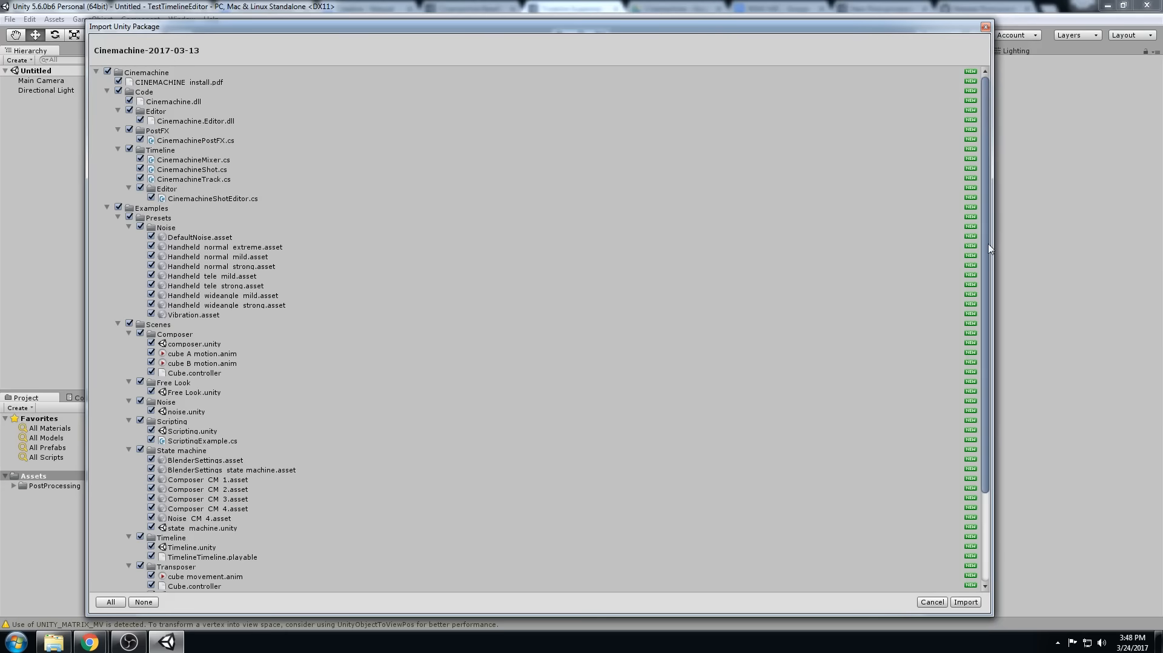
scroll(989, 248, "down", 5)
left_click(965, 602)
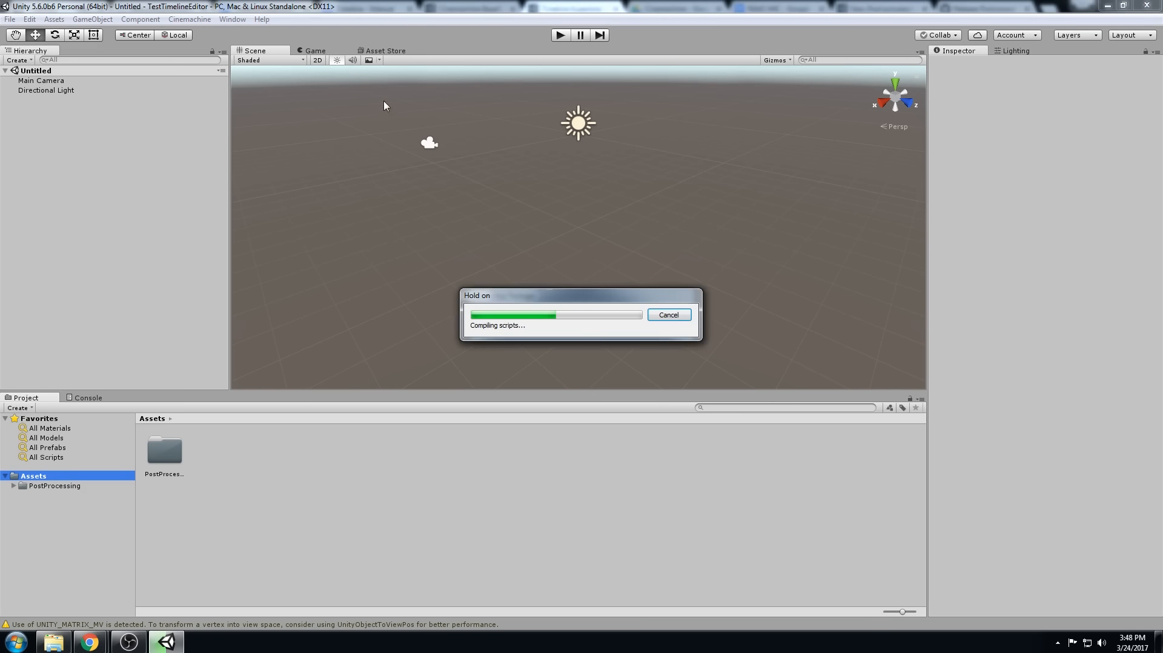
- Search the Asset Store for cinemachine, then download Cinemachine BaseRig and import it into the project
left_click(388, 50)
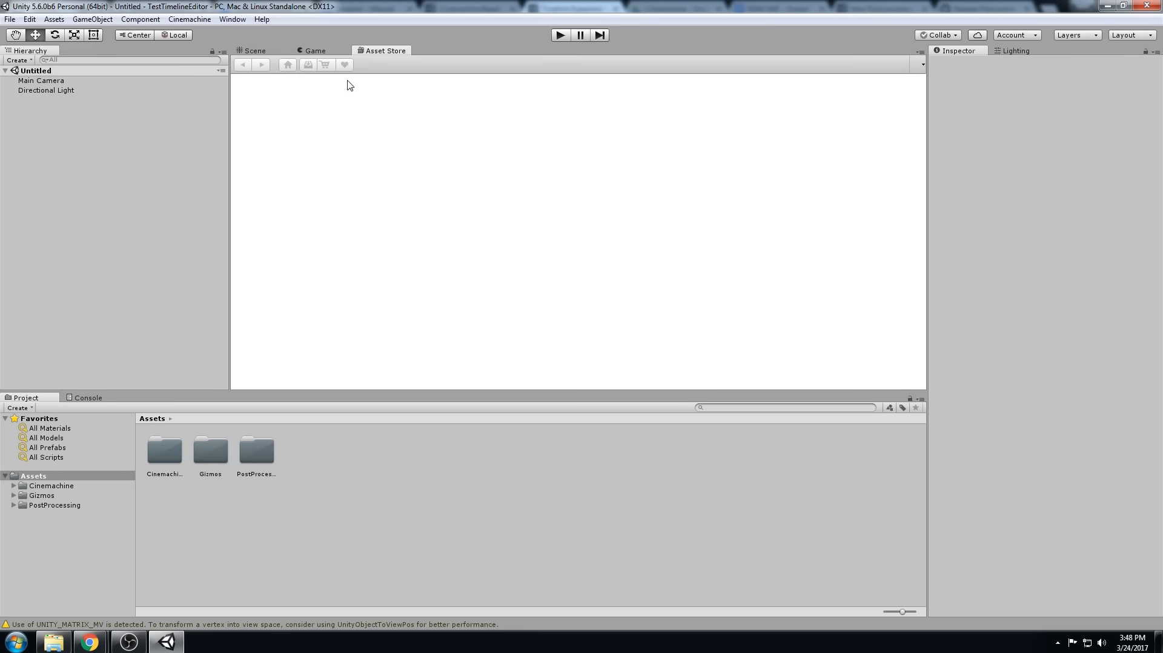
left_click(407, 92)
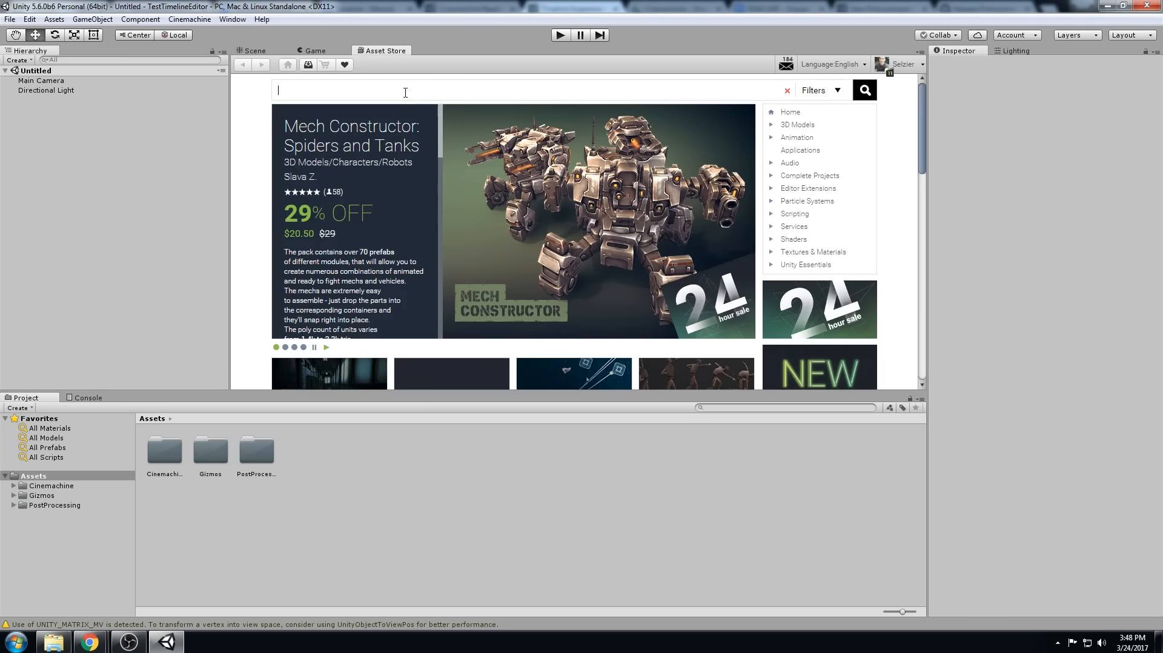
type("cinemachine")
key("Return")
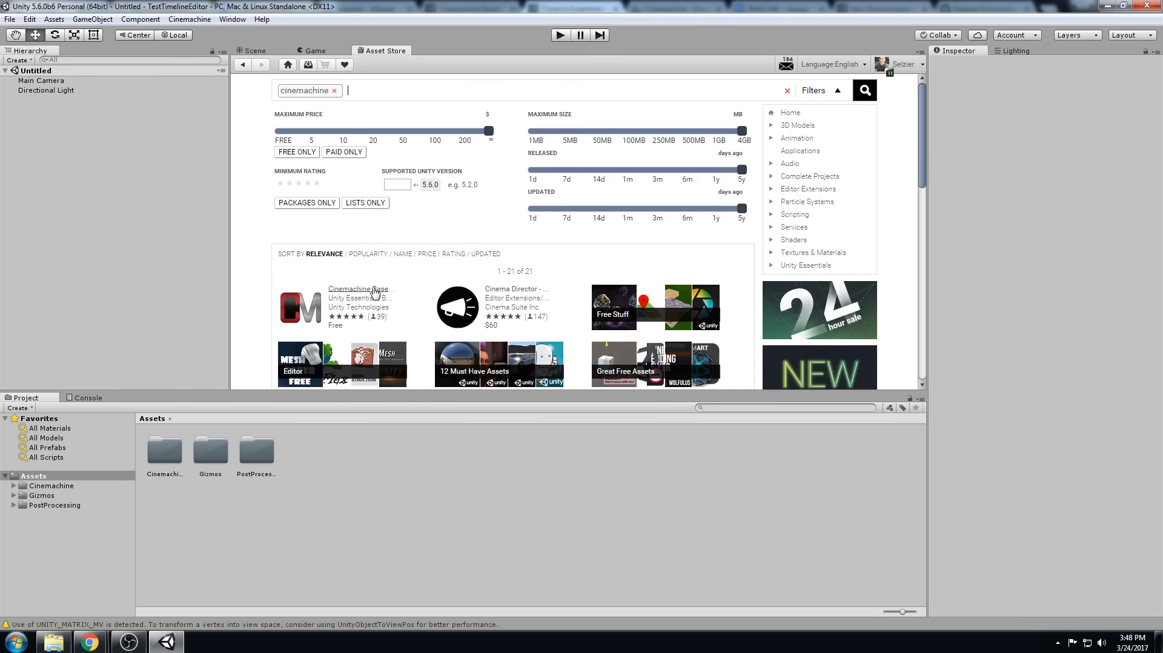
left_click(364, 289)
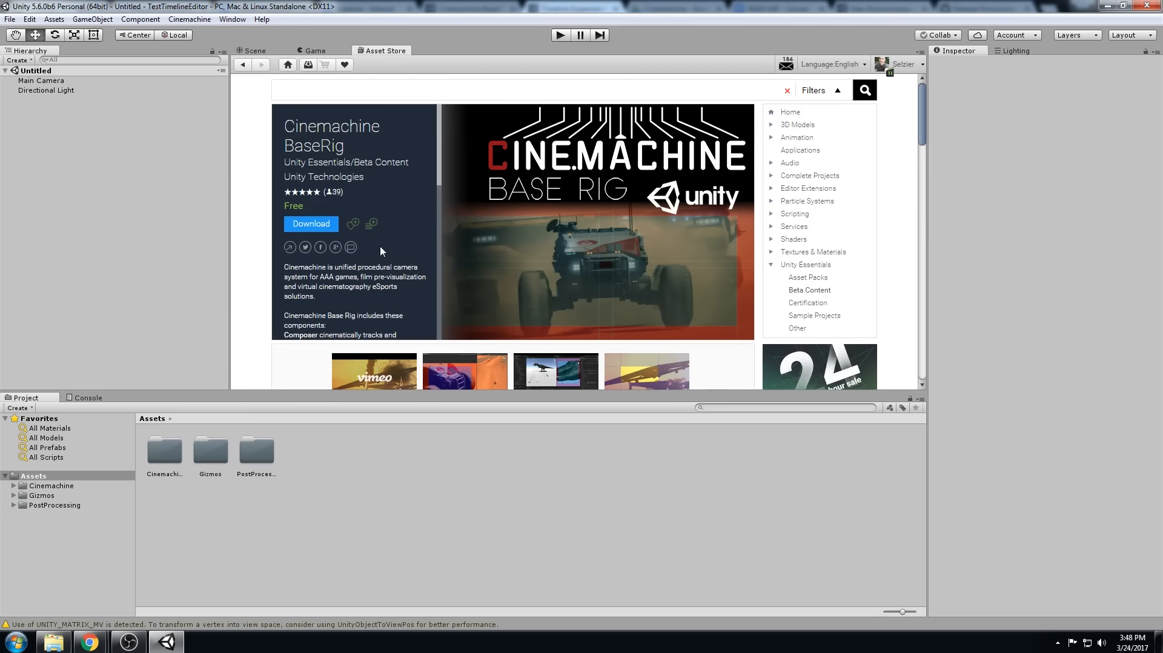
left_click(310, 224)
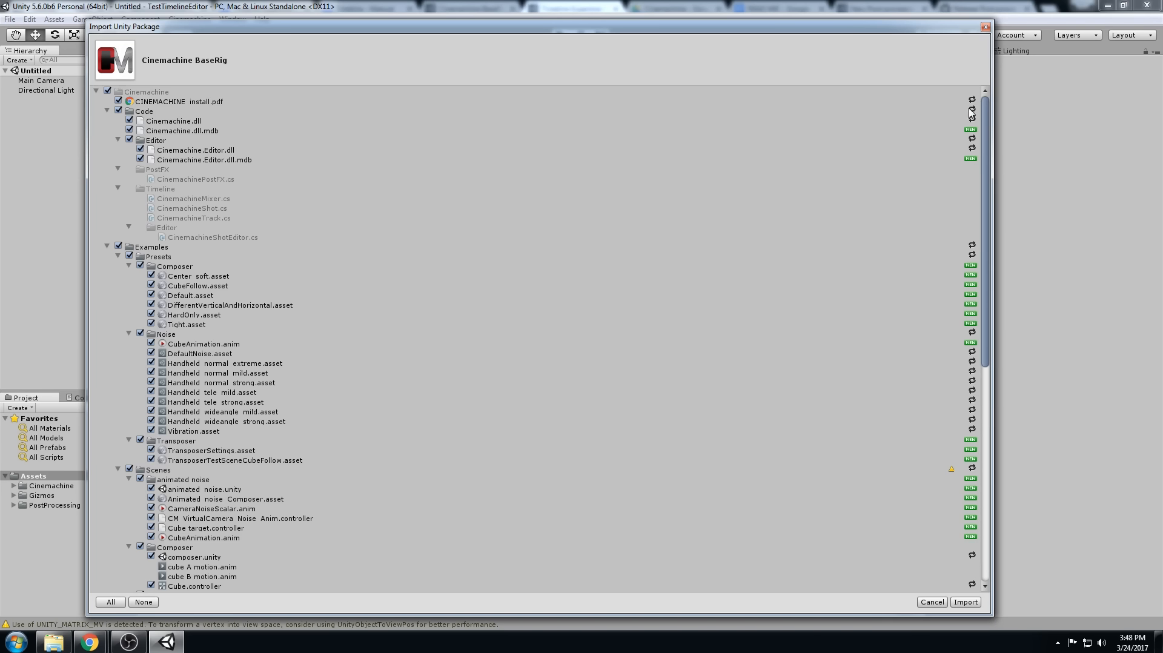
left_click(965, 602)
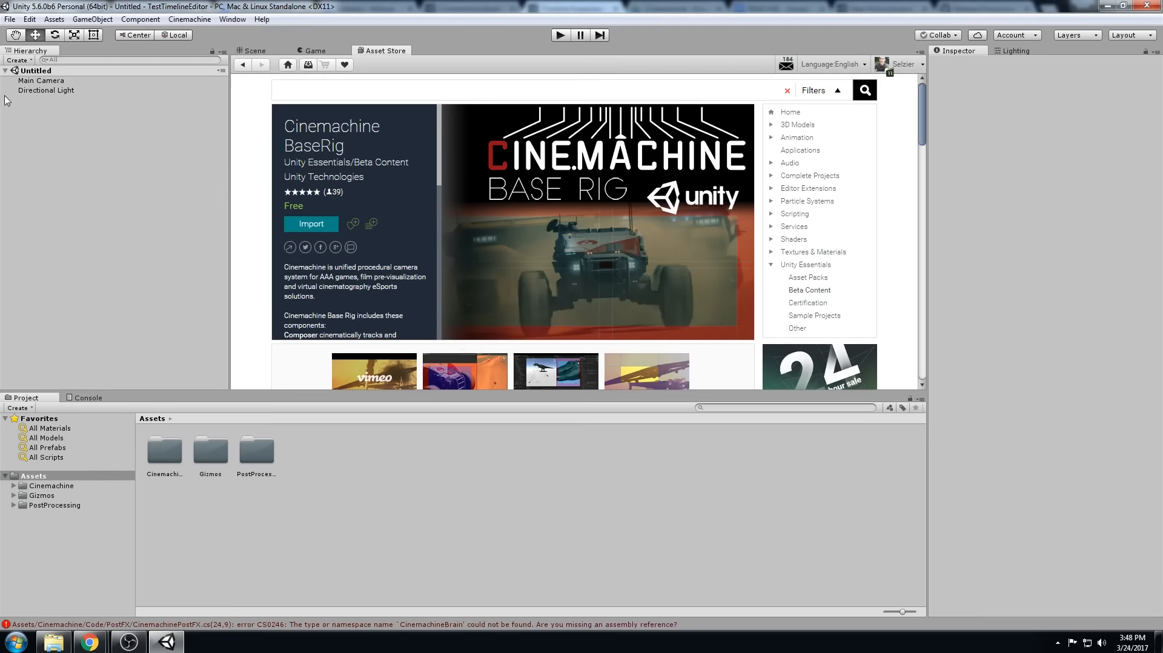
- Import the custom package Cinemachine-2017-03-13 from Downloads again, keeping the preselected files
left_click(54, 19)
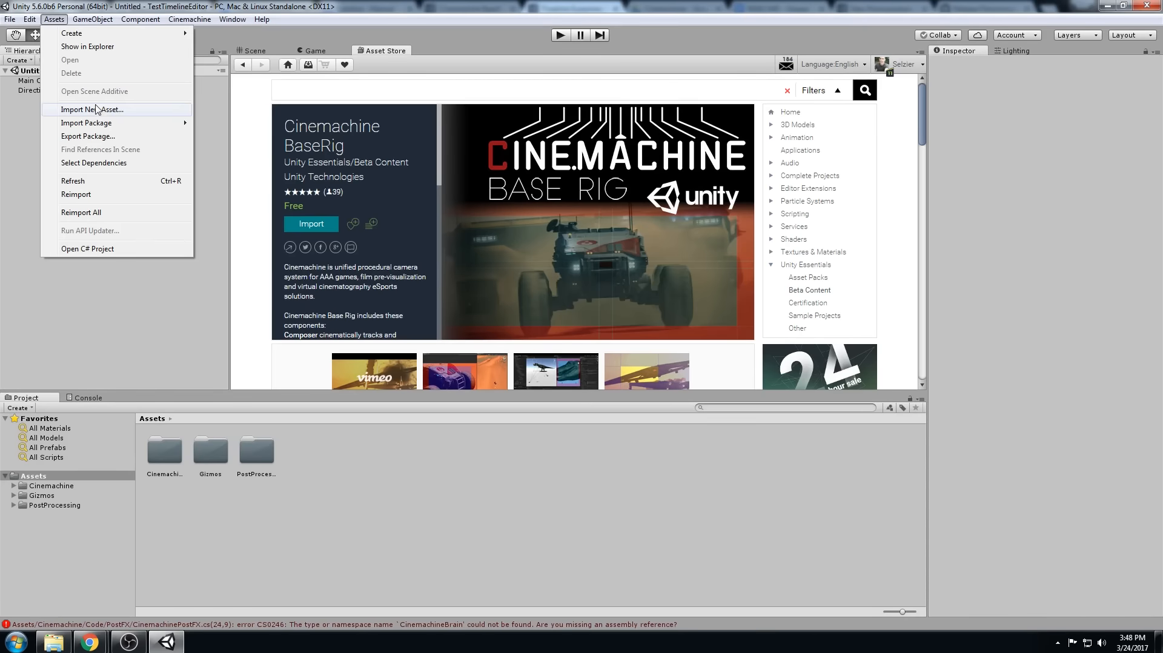
mouse_move(103, 123)
left_click(254, 122)
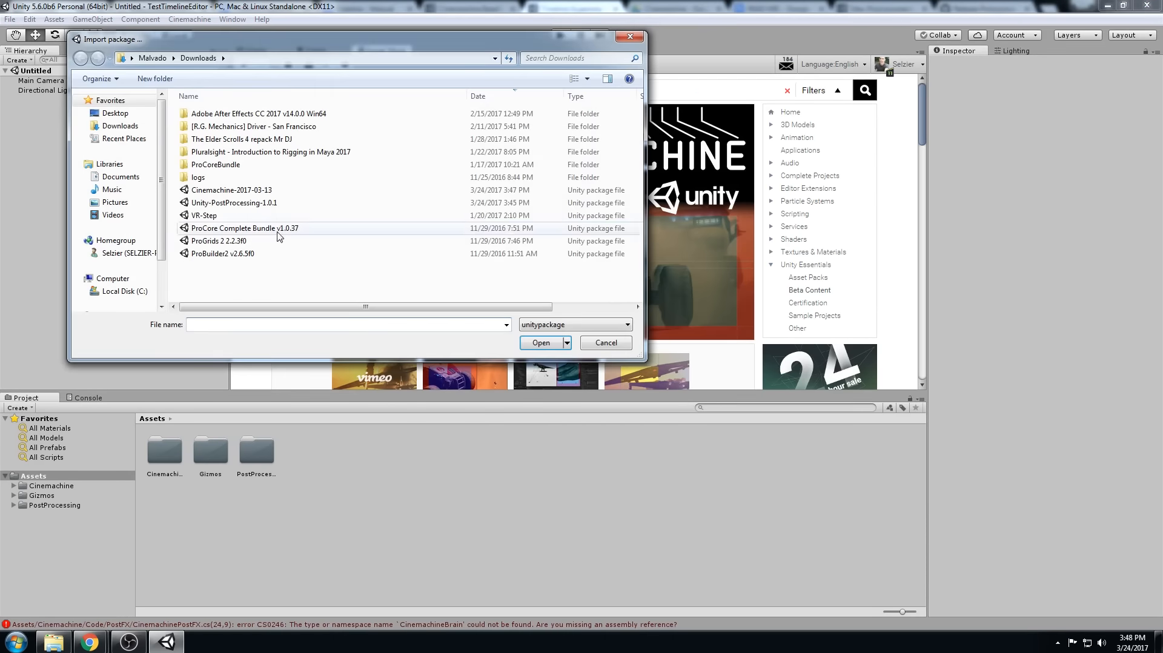
left_click(237, 189)
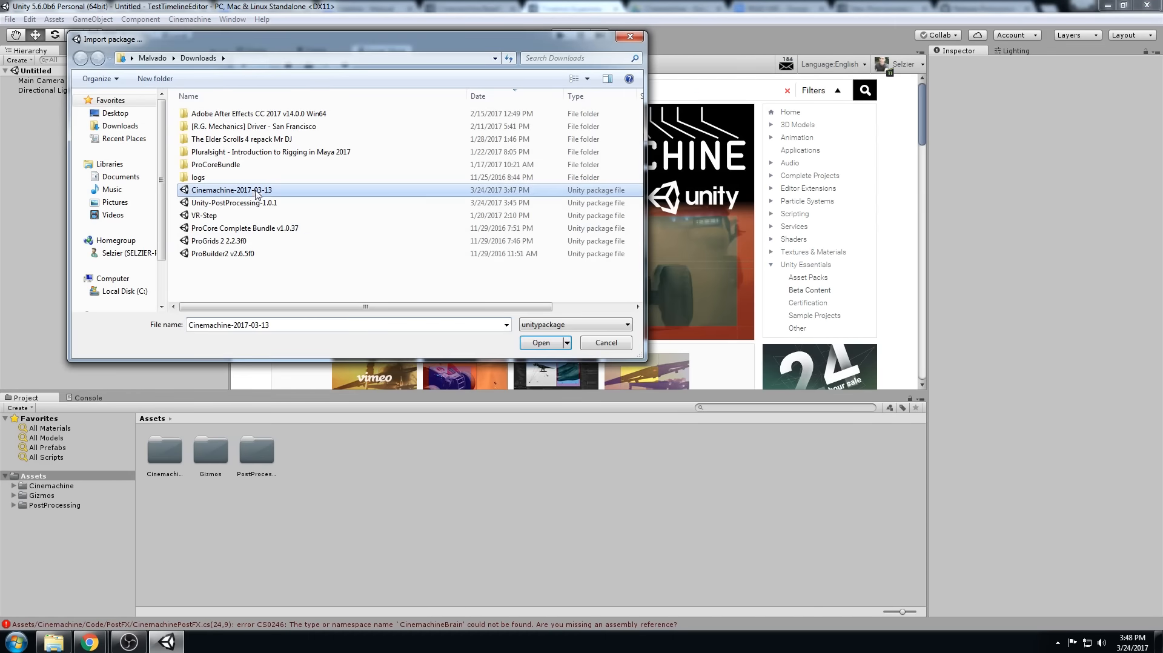
left_click(541, 343)
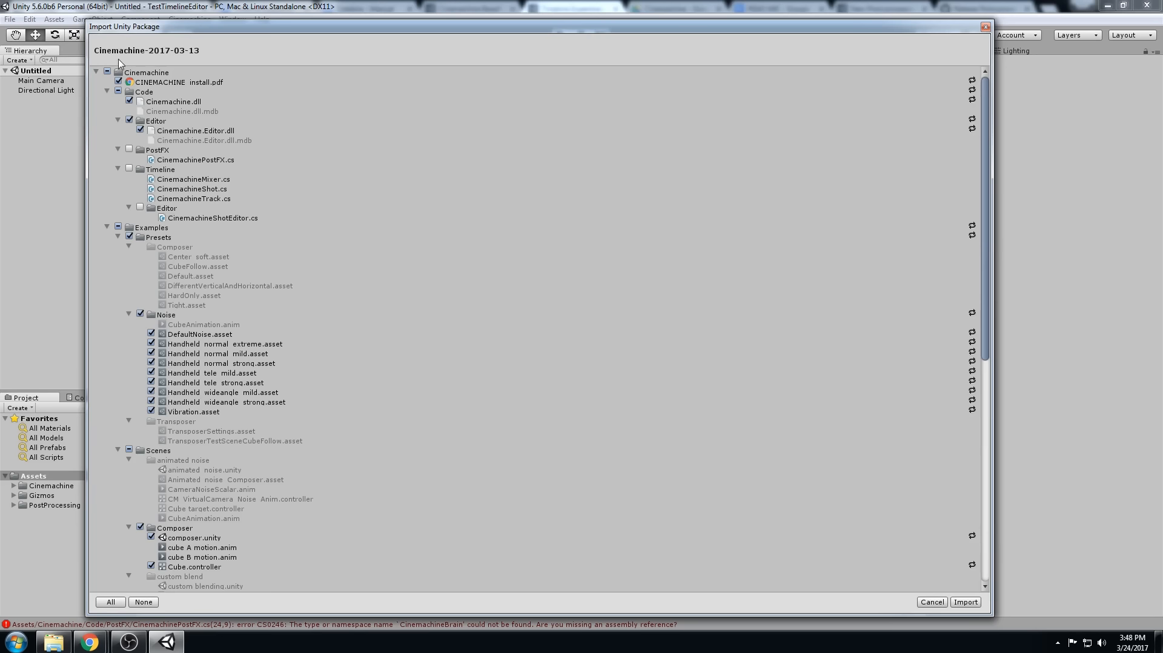
left_click_drag(131, 30, 219, 45)
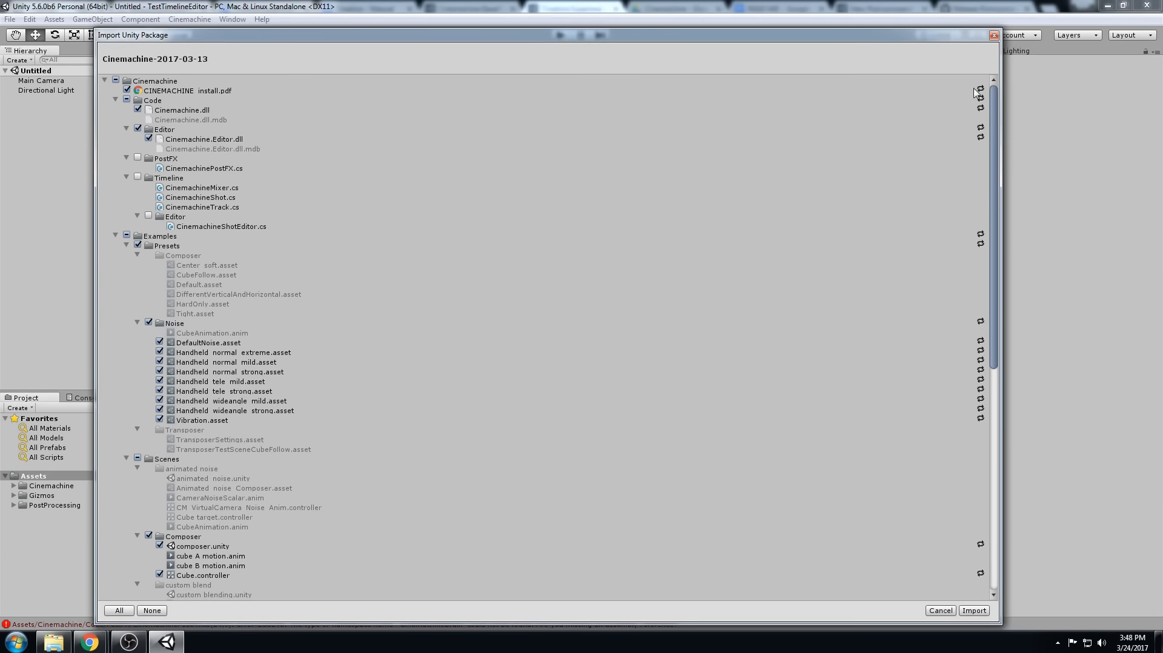
left_click(974, 610)
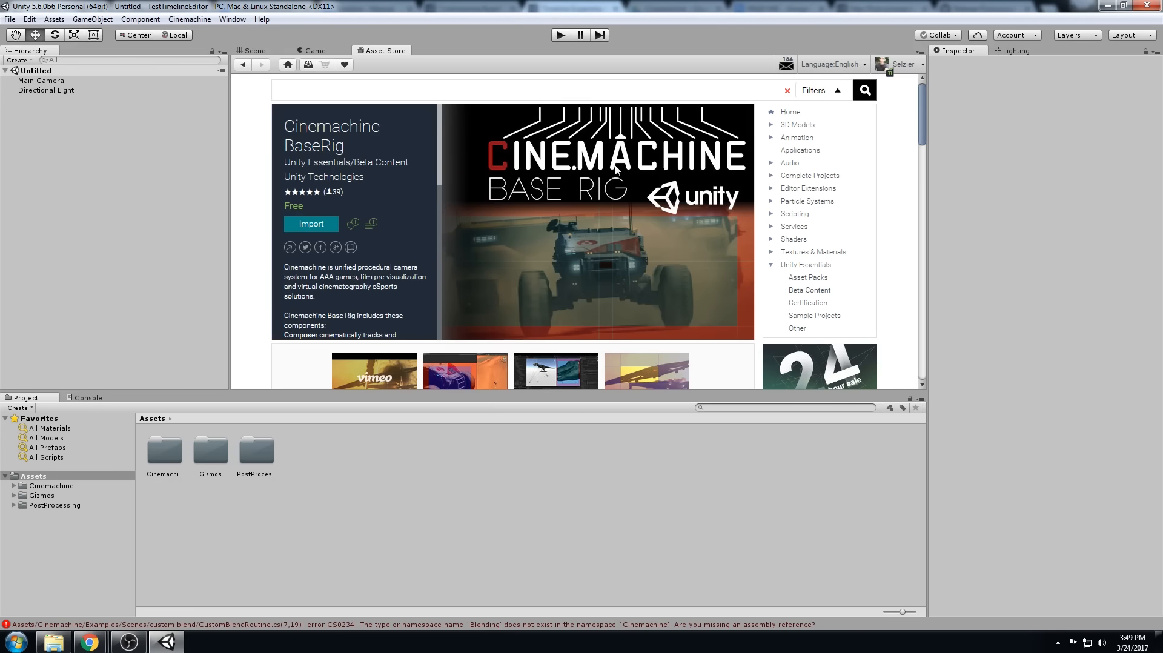
- Clear the console and examine the remaining CustomBlendRoutine.cs compile errors
left_click(90, 398)
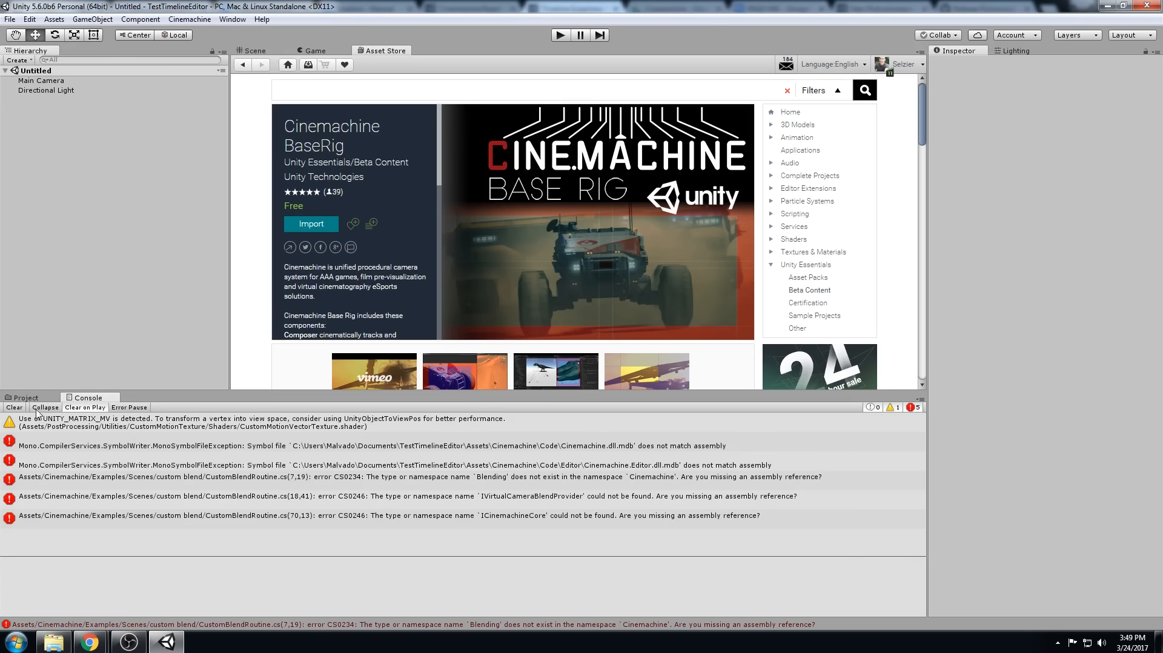
left_click(13, 407)
left_click(24, 399)
left_click(85, 398)
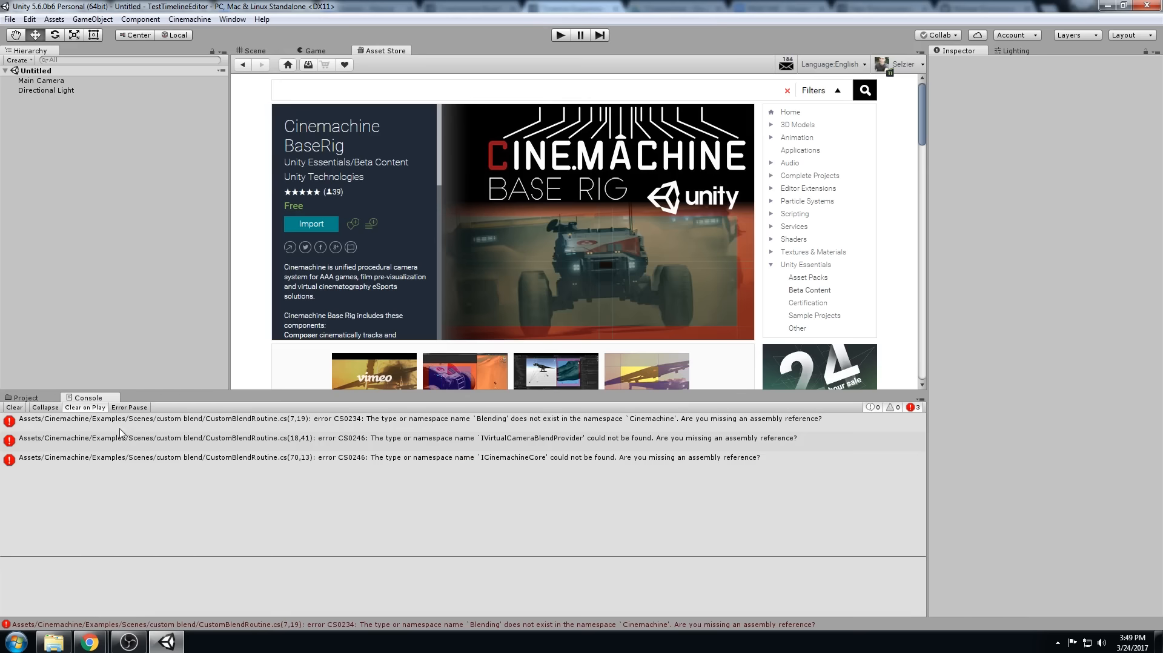
left_click(172, 448)
left_click(224, 456)
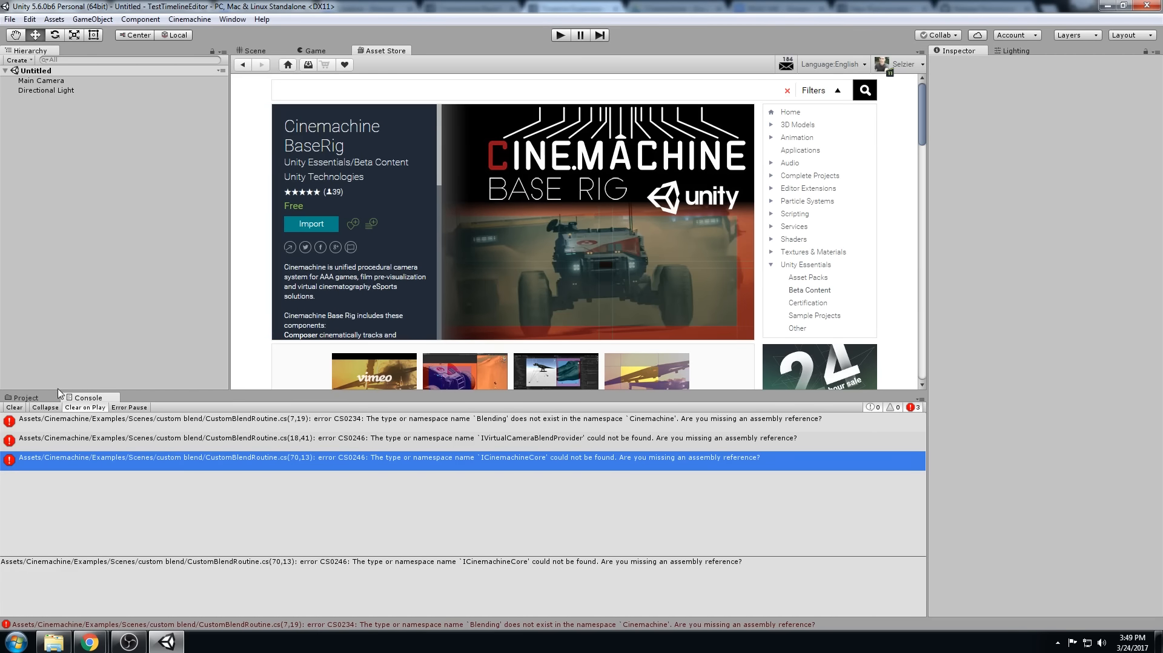
- Delete the custom blend folder from Cinemachine/Examples/Scenes, check the console and return to the Scene view
left_click(31, 399)
left_click(85, 555)
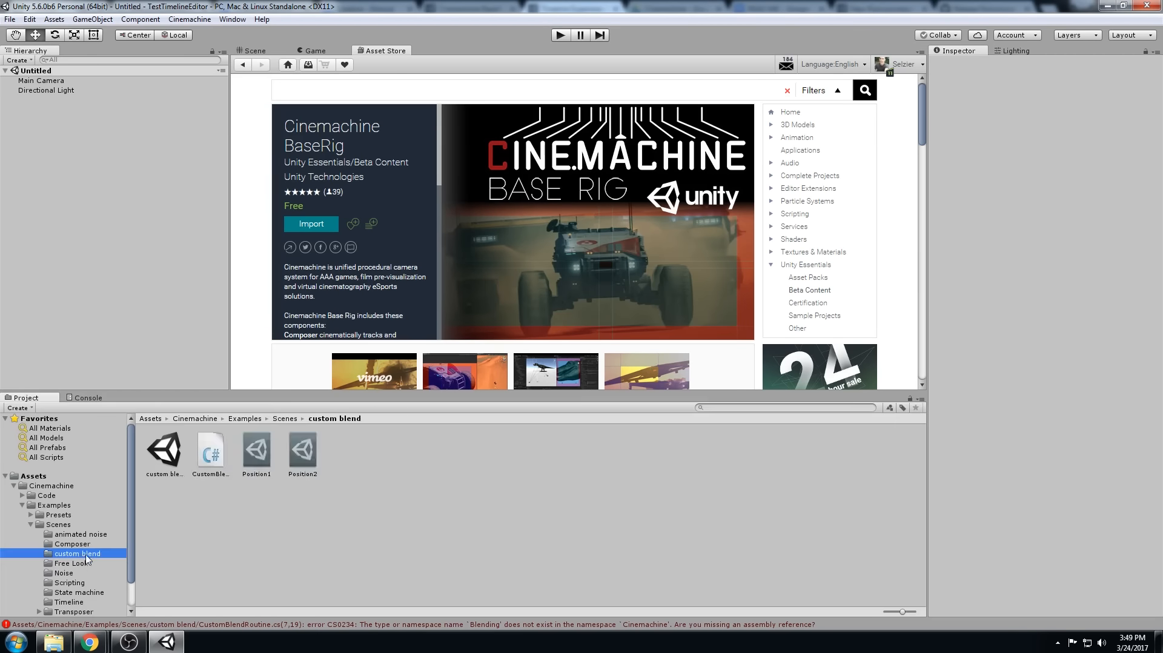
key("Delete")
key("Return")
left_click(32, 525)
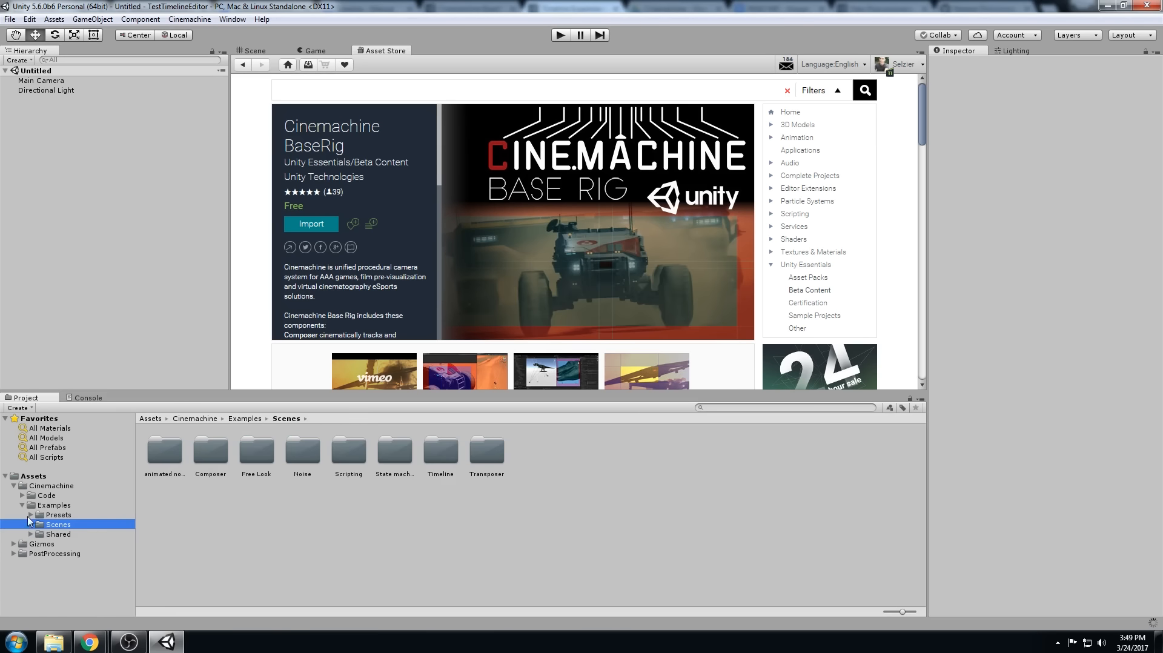
left_click(91, 398)
left_click(51, 399)
left_click(253, 50)
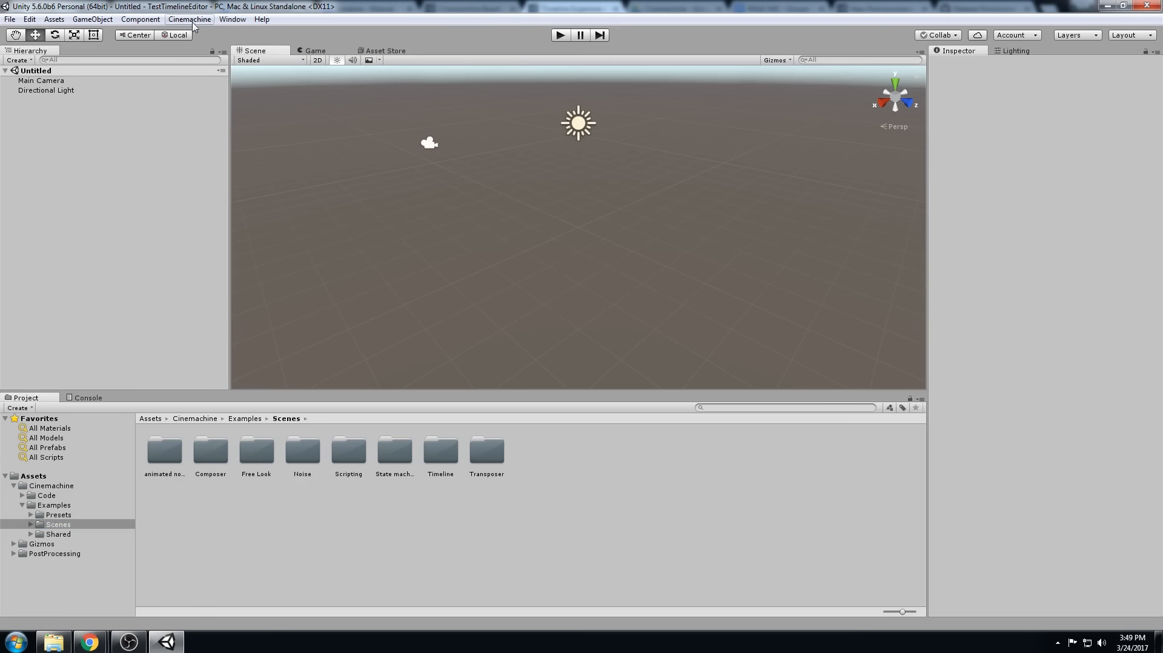
- Open the Timeline Editor window and dock it beside the Console
mouse_move(89, 641)
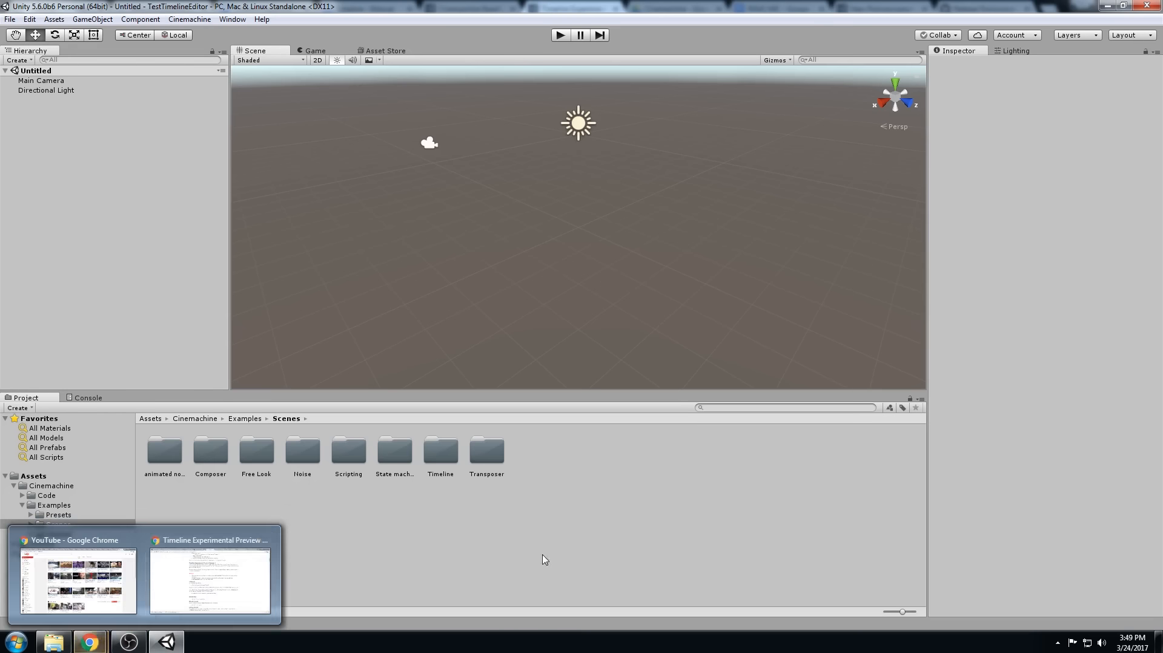
left_click(181, 20)
mouse_move(230, 23)
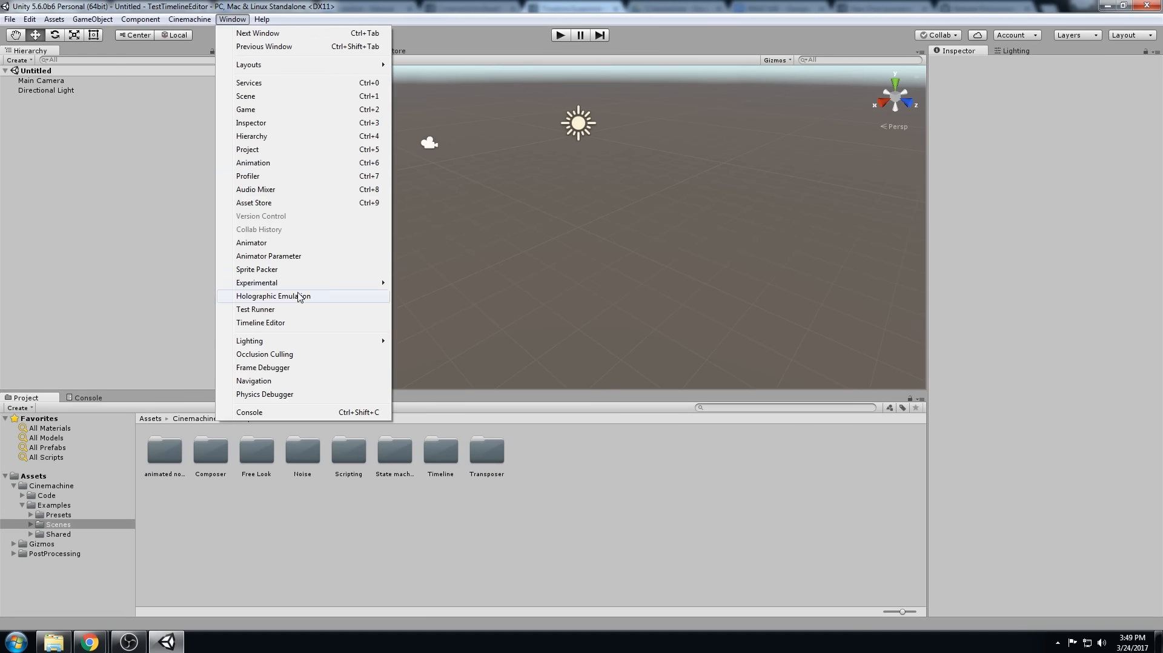
left_click(287, 328)
left_click_drag(34, 15, 146, 403)
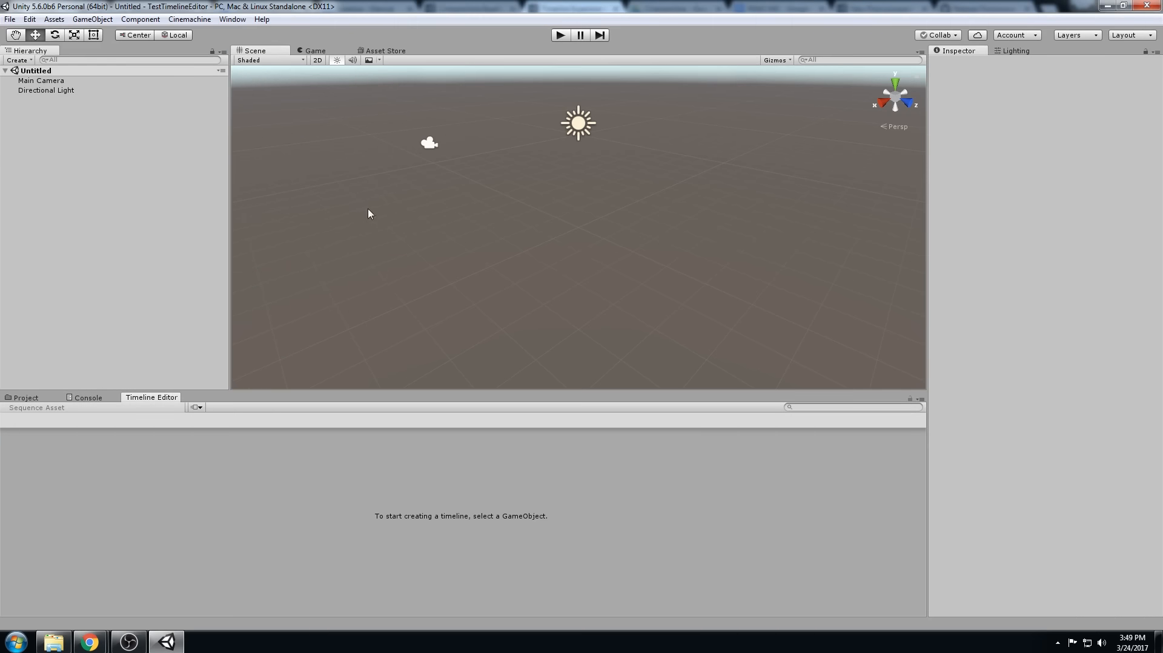
- Add a plane to the scene and set its X, Y and Z scale to 100
right_click(50, 175)
mouse_move(124, 285)
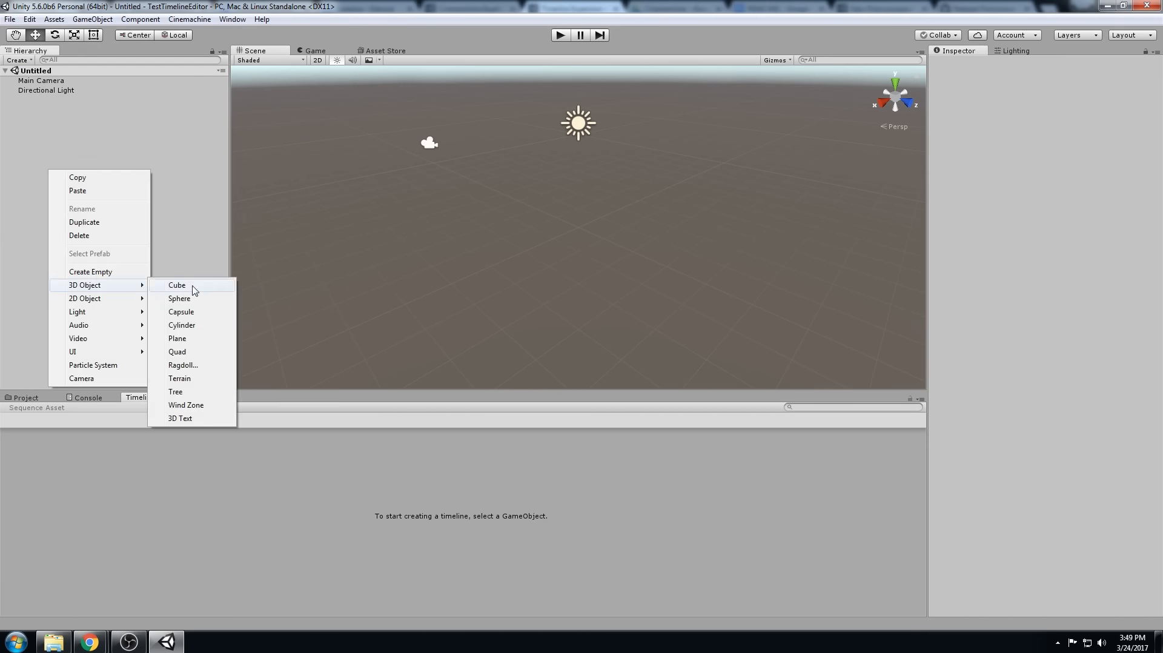
left_click(208, 338)
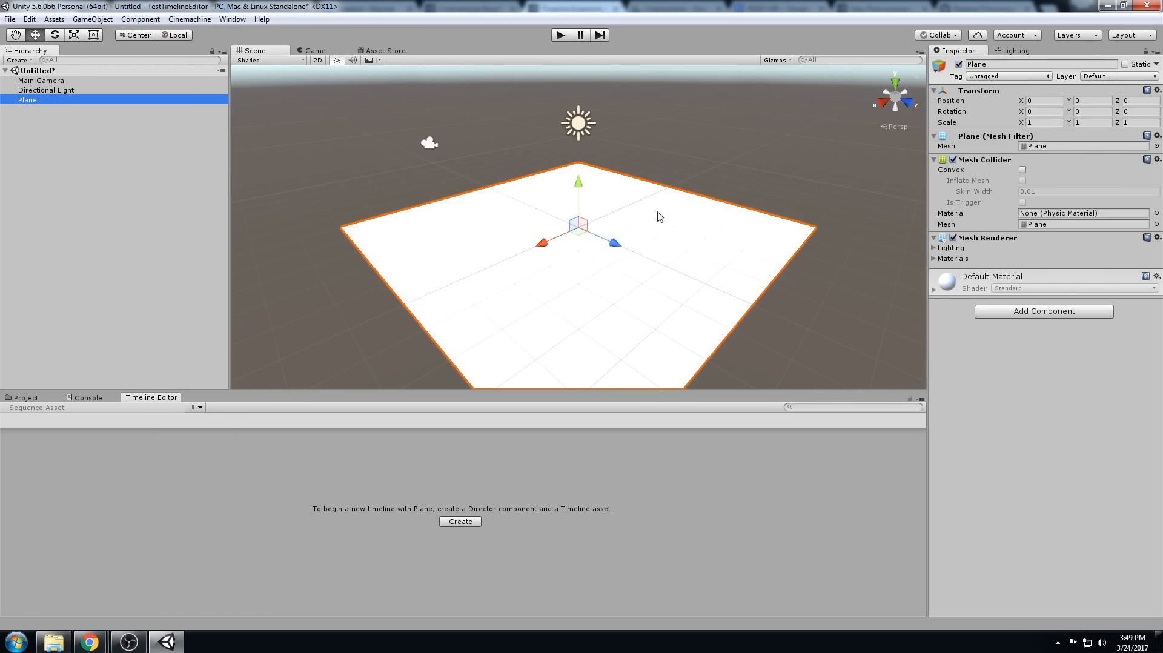
left_click(1043, 123)
type("100")
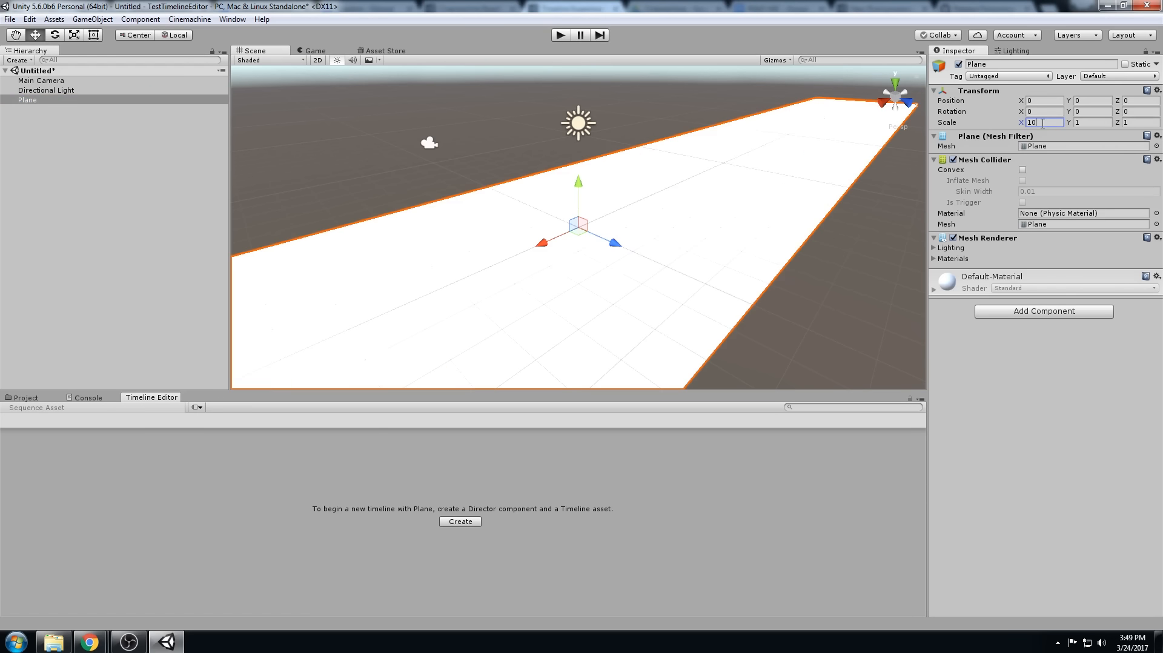
key("Tab")
type("100")
key("Tab")
type("100")
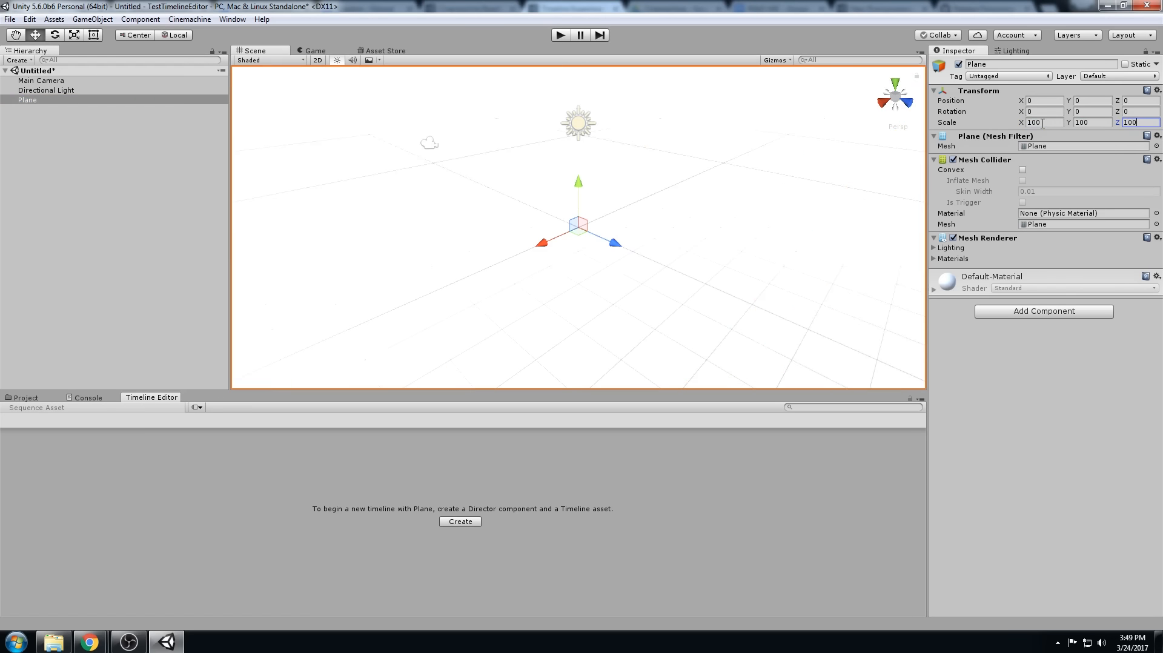
left_click(98, 138)
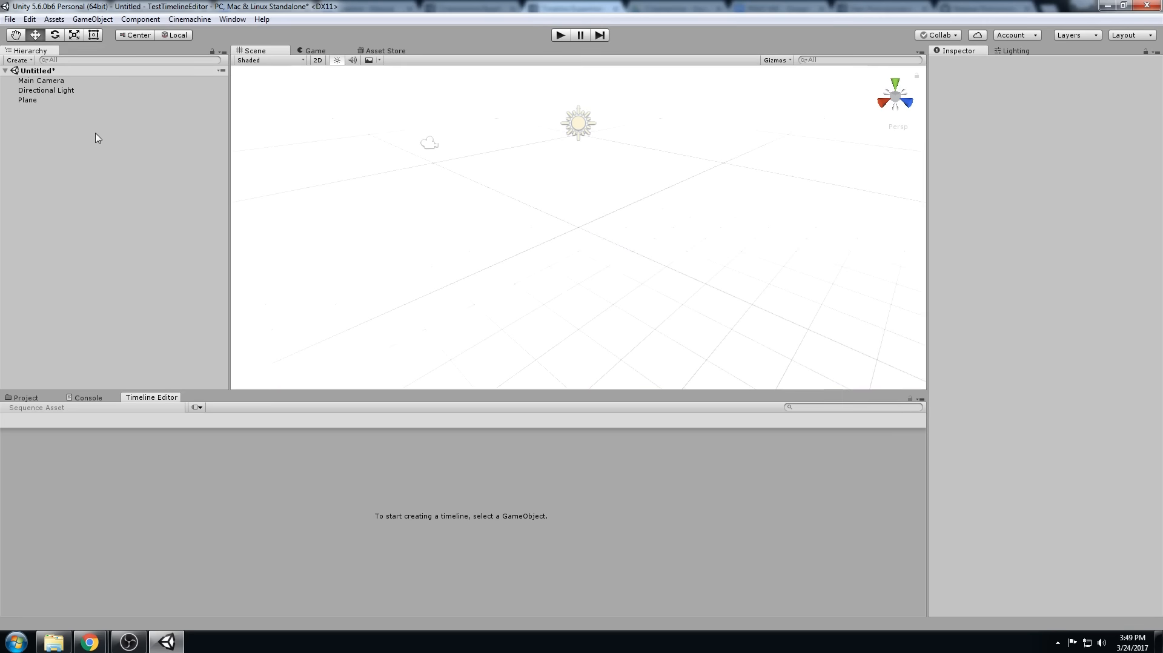
left_click(51, 100)
left_click(144, 285)
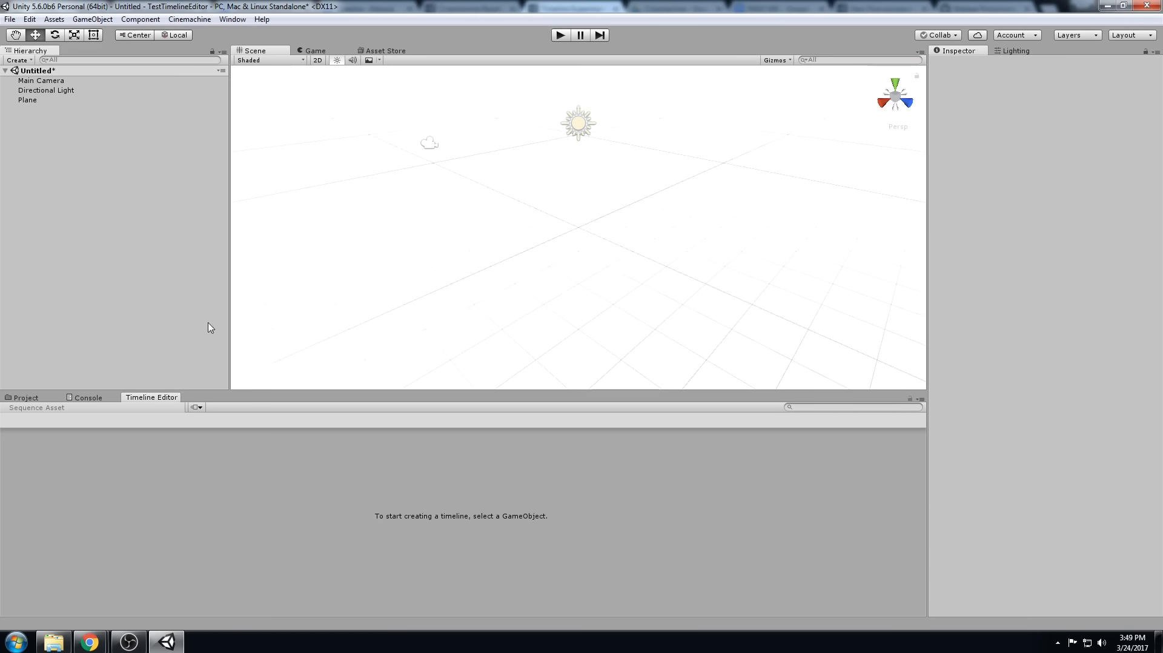
- Create a new material named Green in the project's Assets folder
left_click(30, 398)
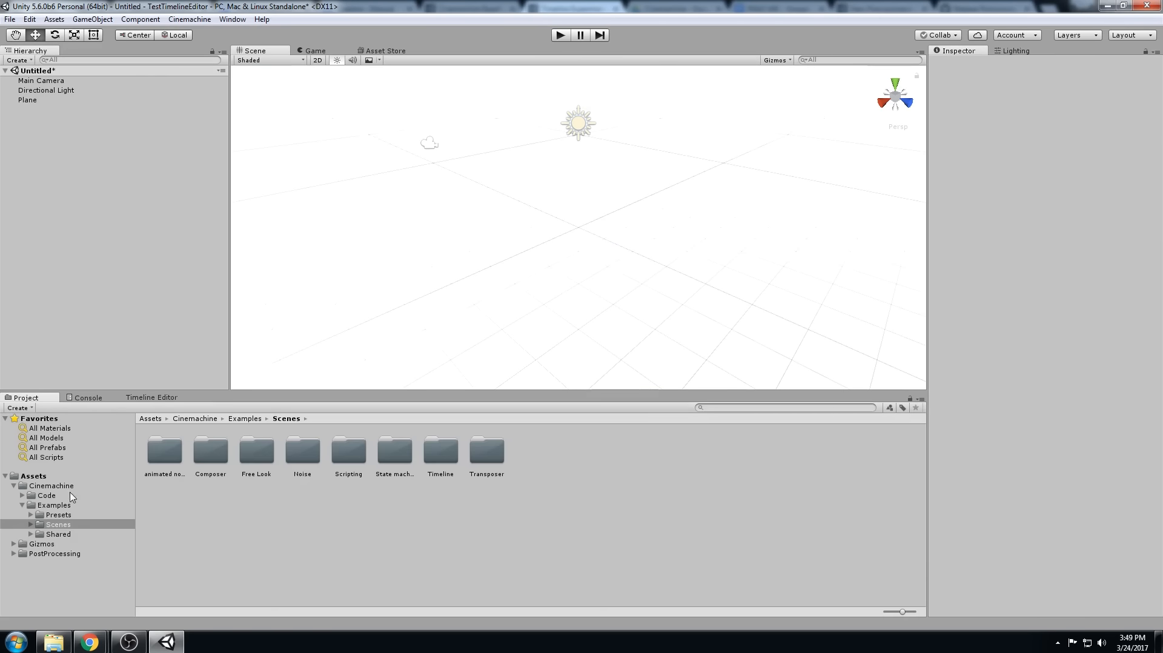
left_click(366, 301)
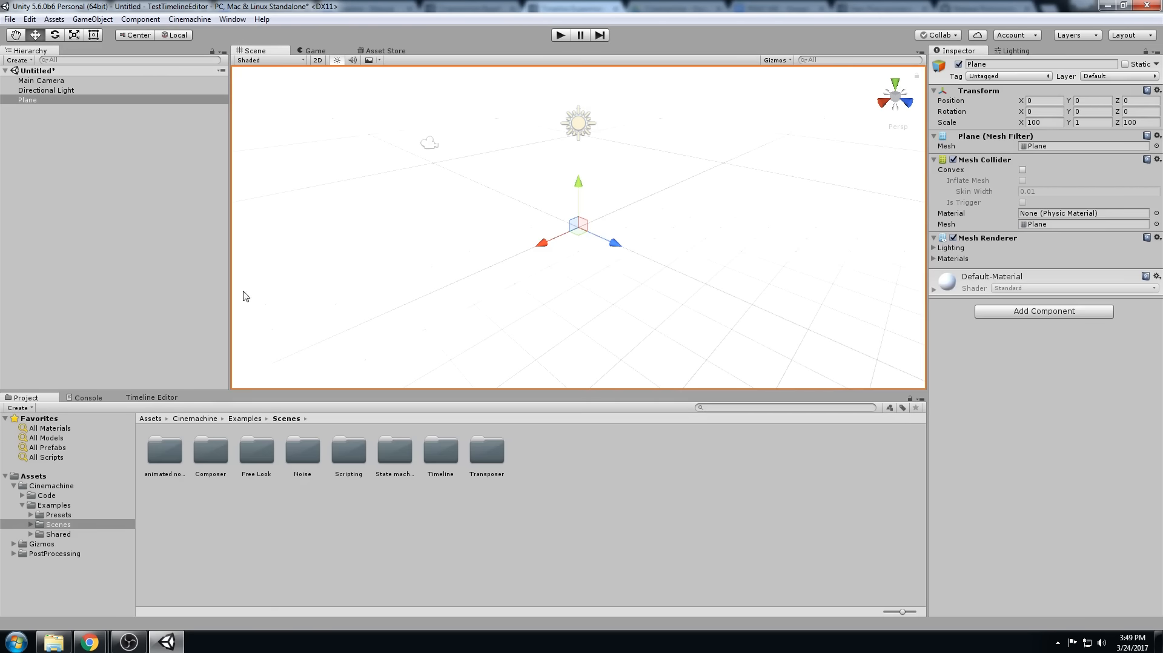
left_click(32, 477)
right_click(267, 513)
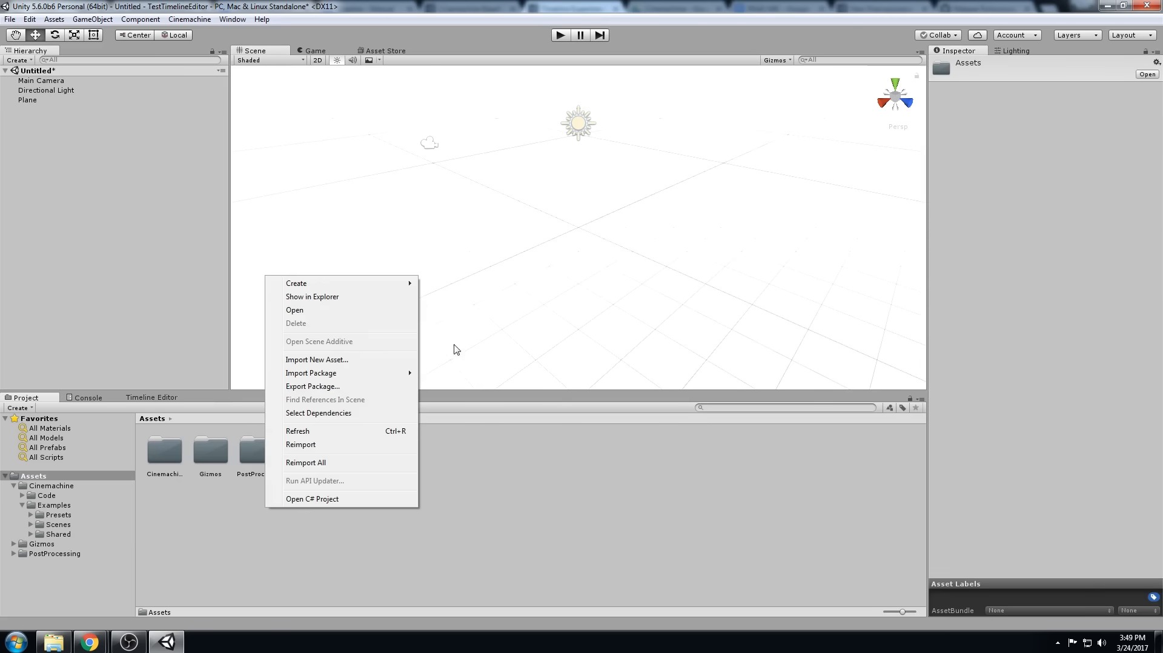
mouse_move(371, 287)
left_click(485, 400)
type("Green")
key("Return")
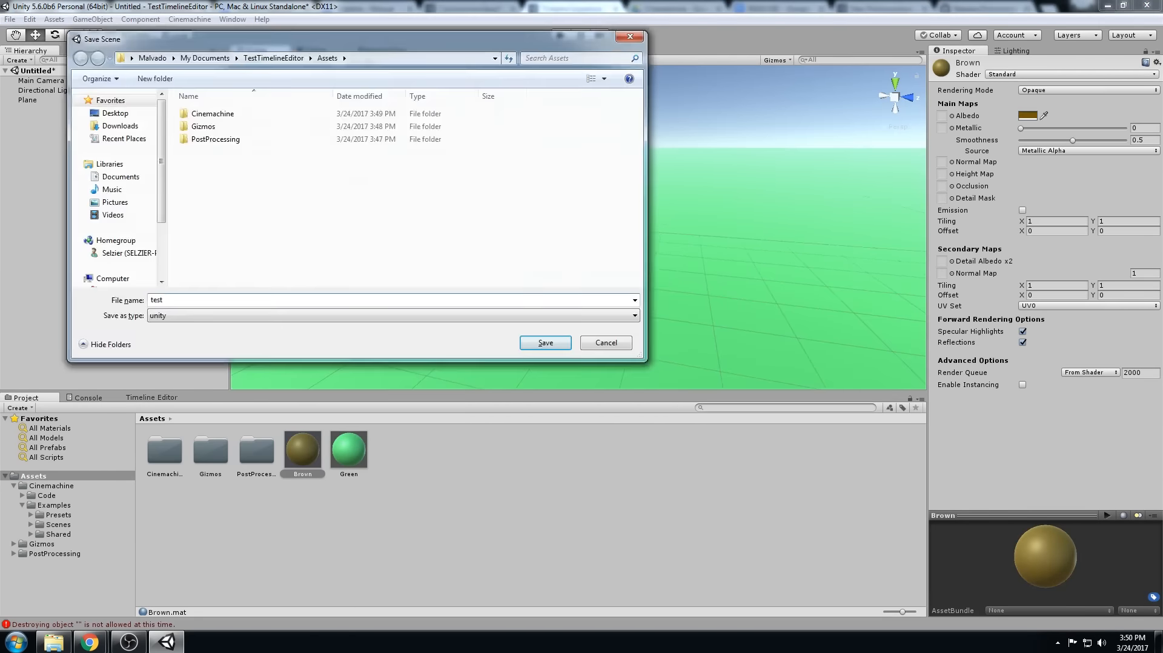
- Save the scene as SceneTest in the project's Assets folder
key("Return")
left_click(357, 532)
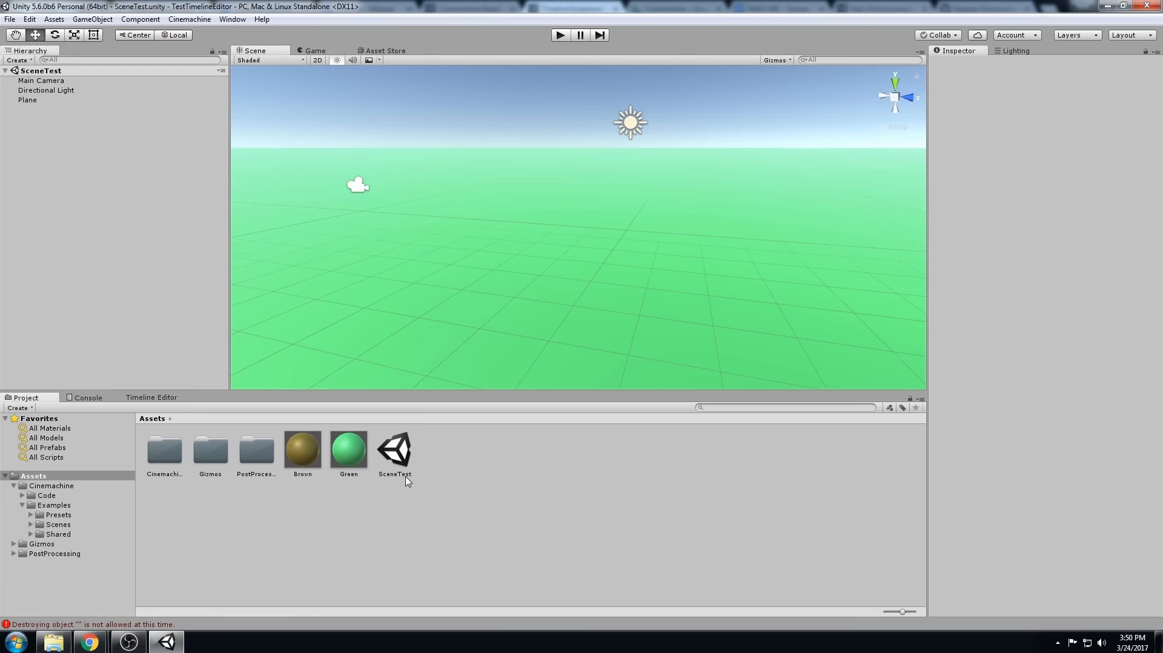
left_click(399, 474)
left_click(119, 258)
left_click_drag(791, 190, 733, 179, "alt")
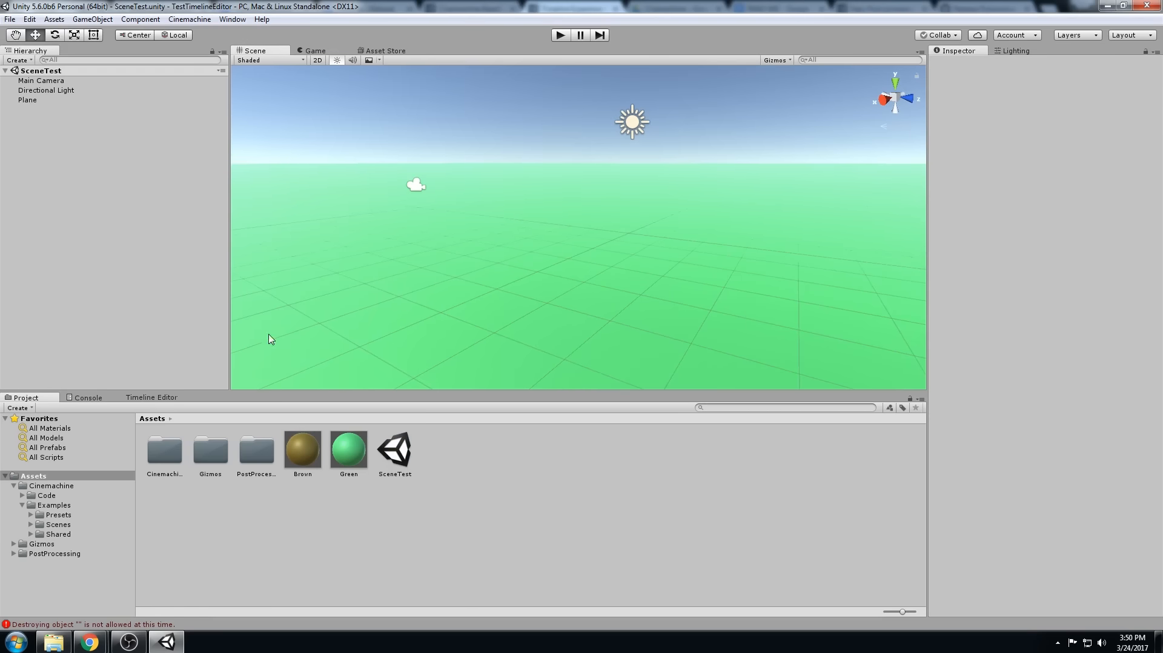
- Create an empty GameObject in the scene and name it TimelineA
left_click(140, 398)
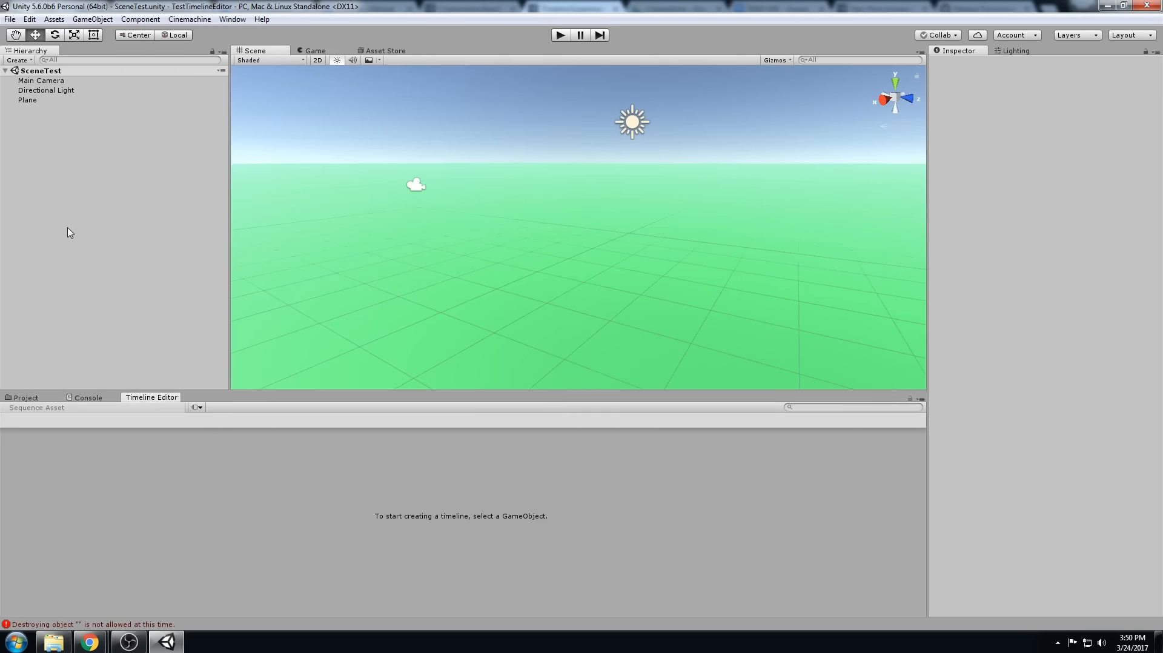
right_click(46, 181)
left_click(124, 281)
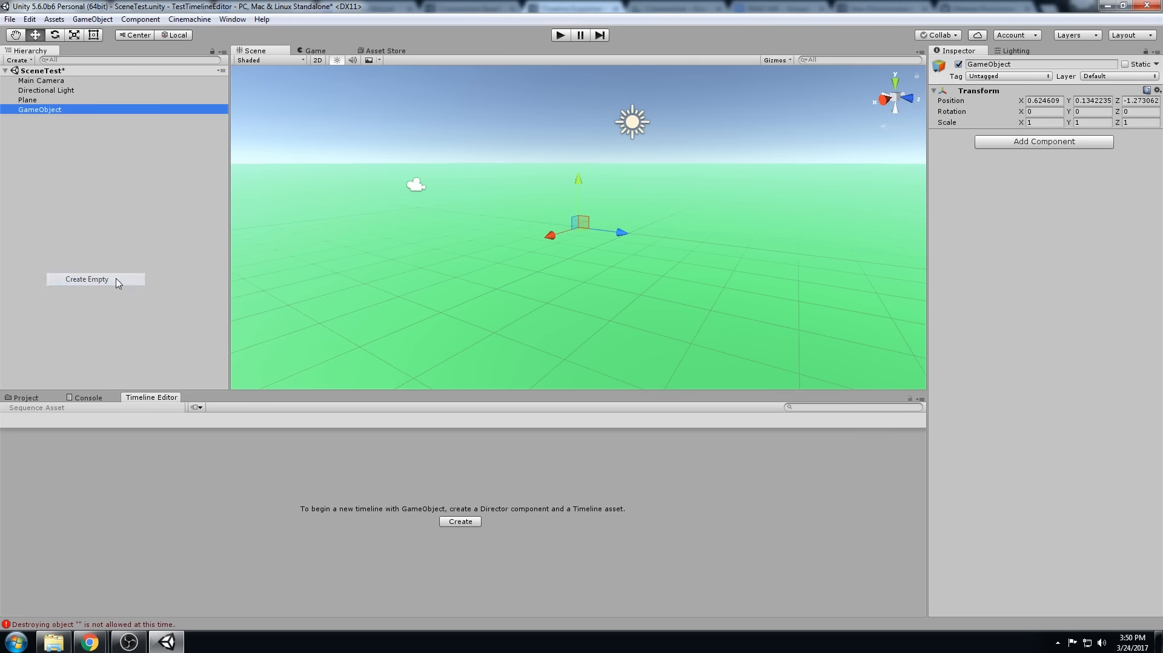
key("F2")
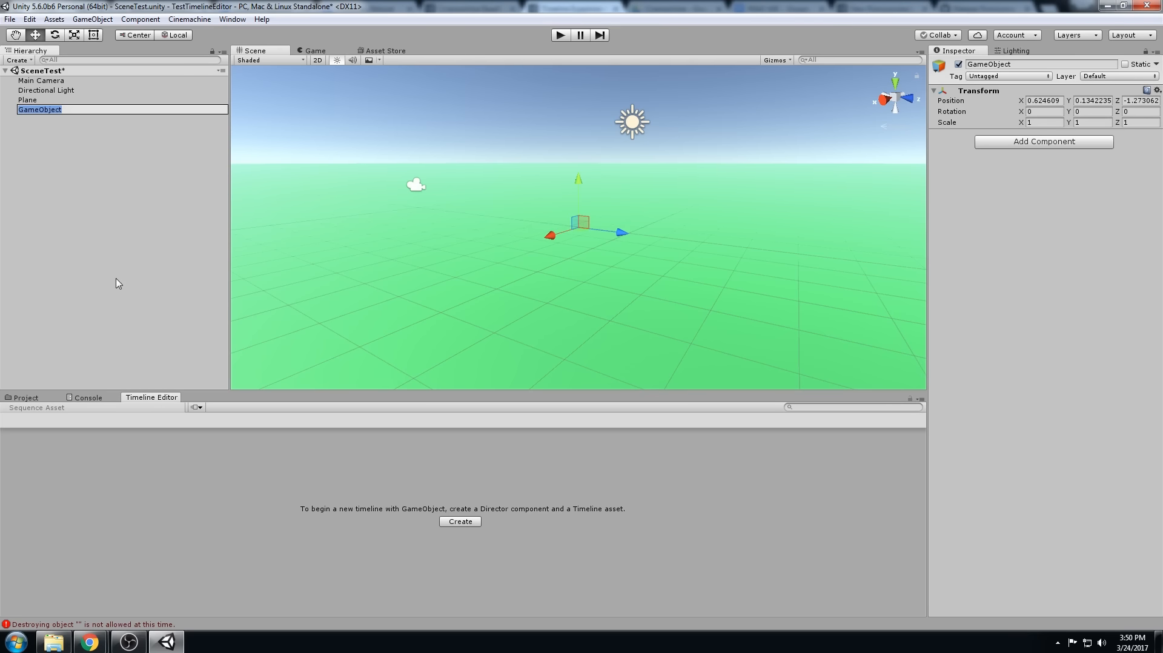
type("Timeline")
key("Return")
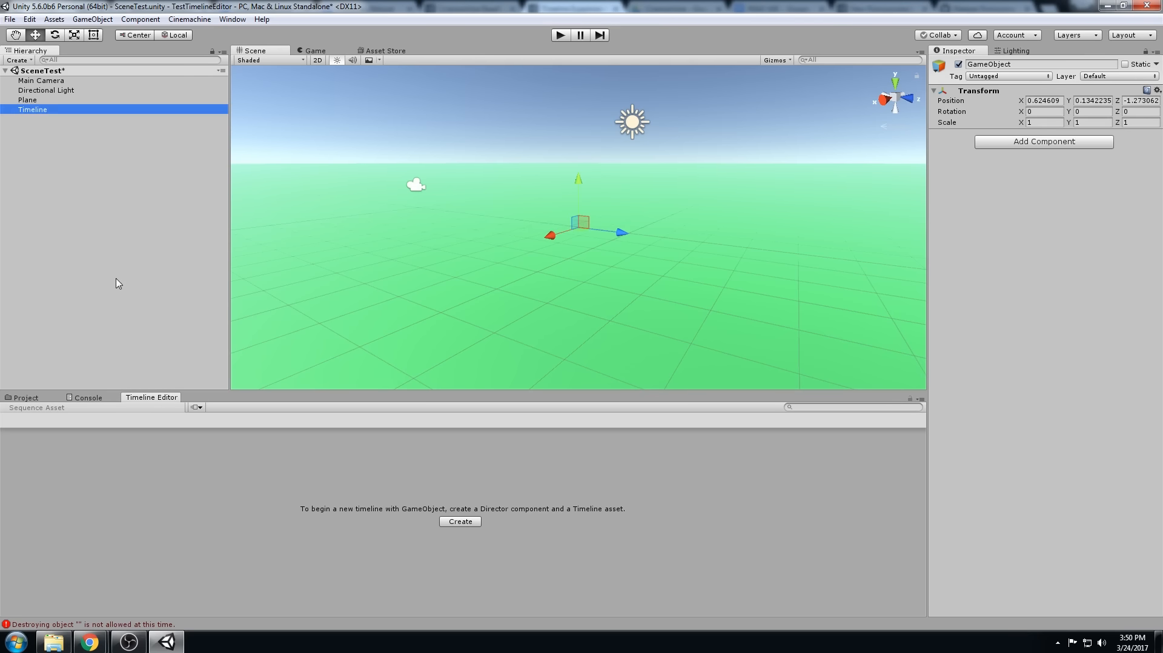
key("F2")
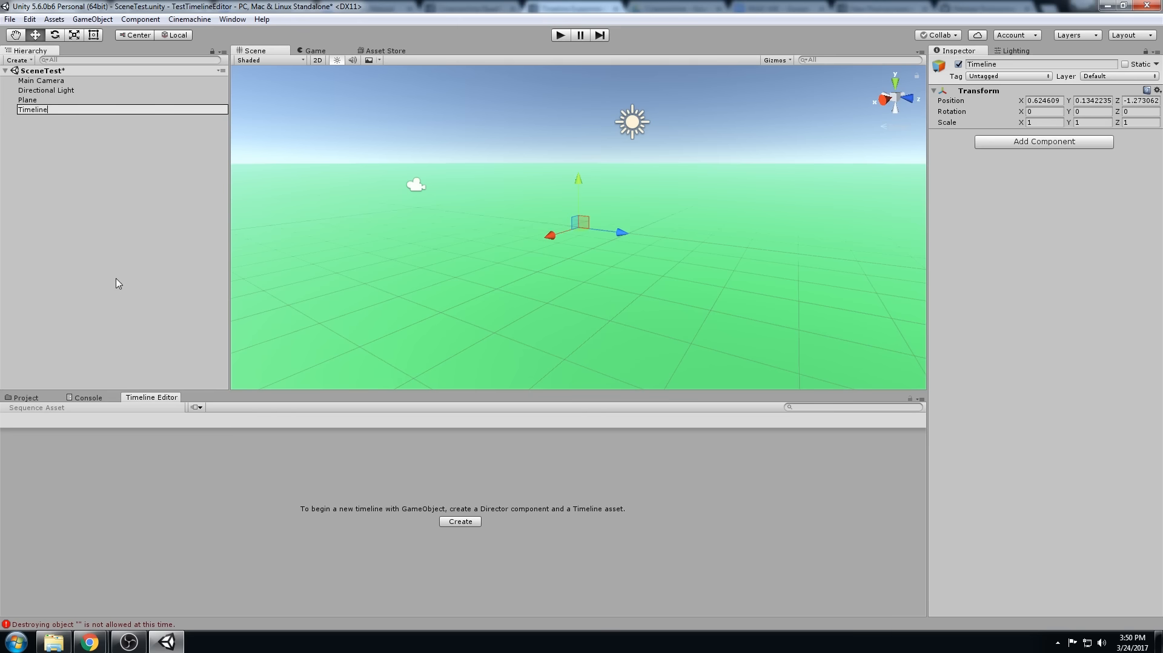
type("01")
key("BackSpace")
key("BackSpace")
type("A")
key("Return")
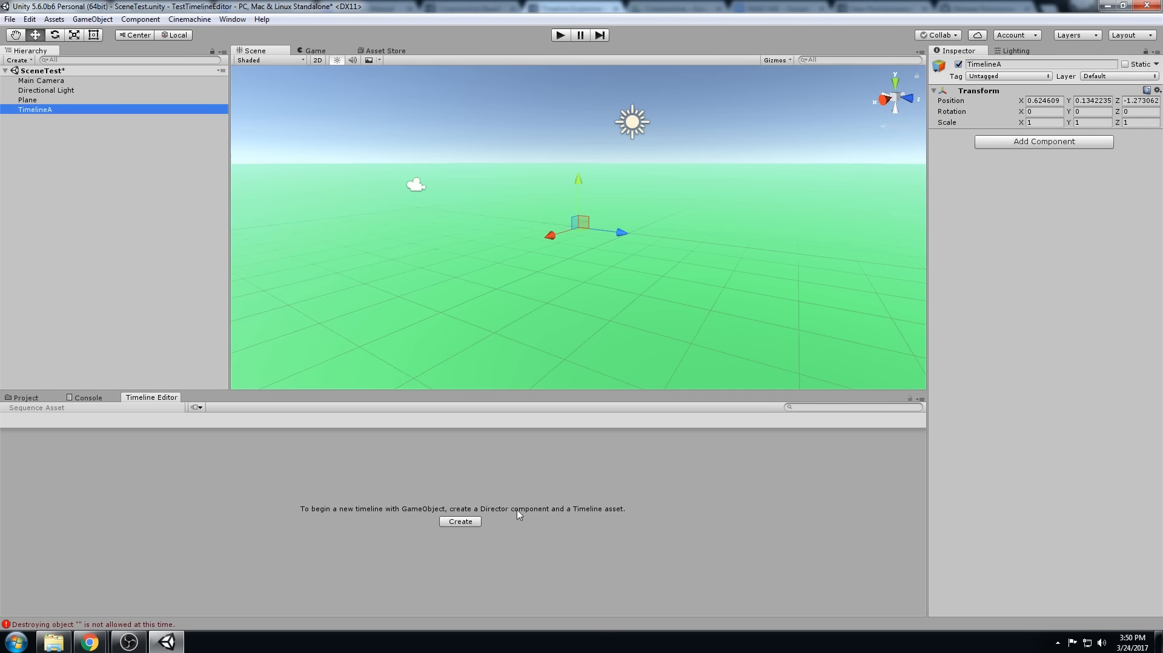
- Create a Director component and timeline asset for TimelineA, saving the playable file as TimelineA in Assets
left_click(165, 402)
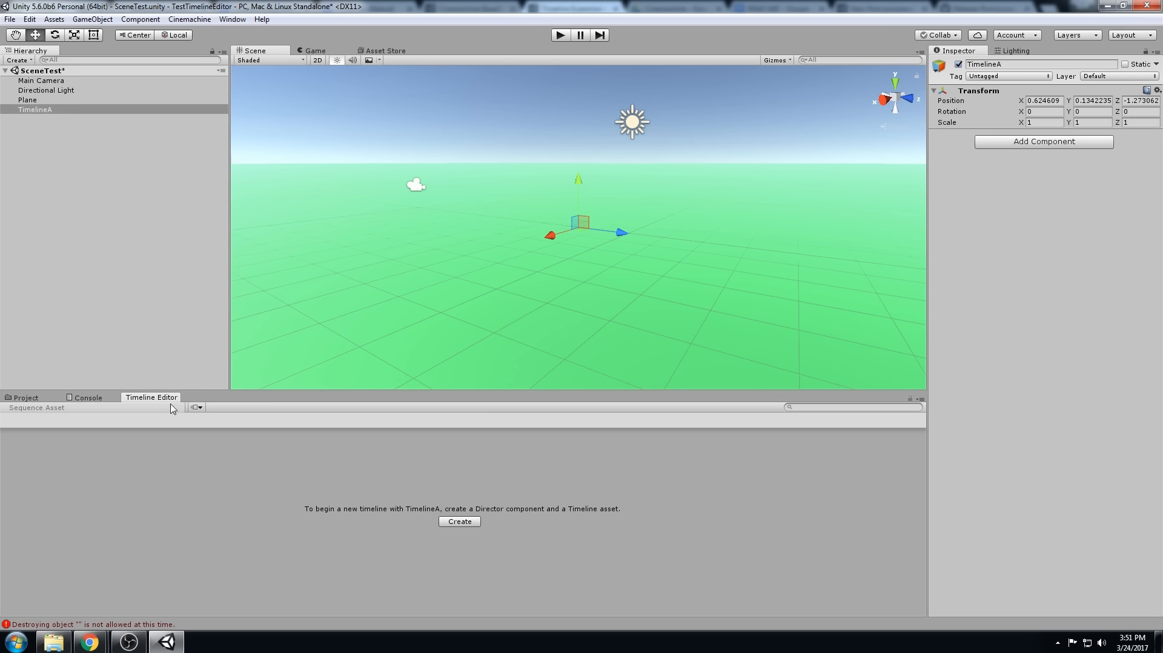
left_click(36, 111)
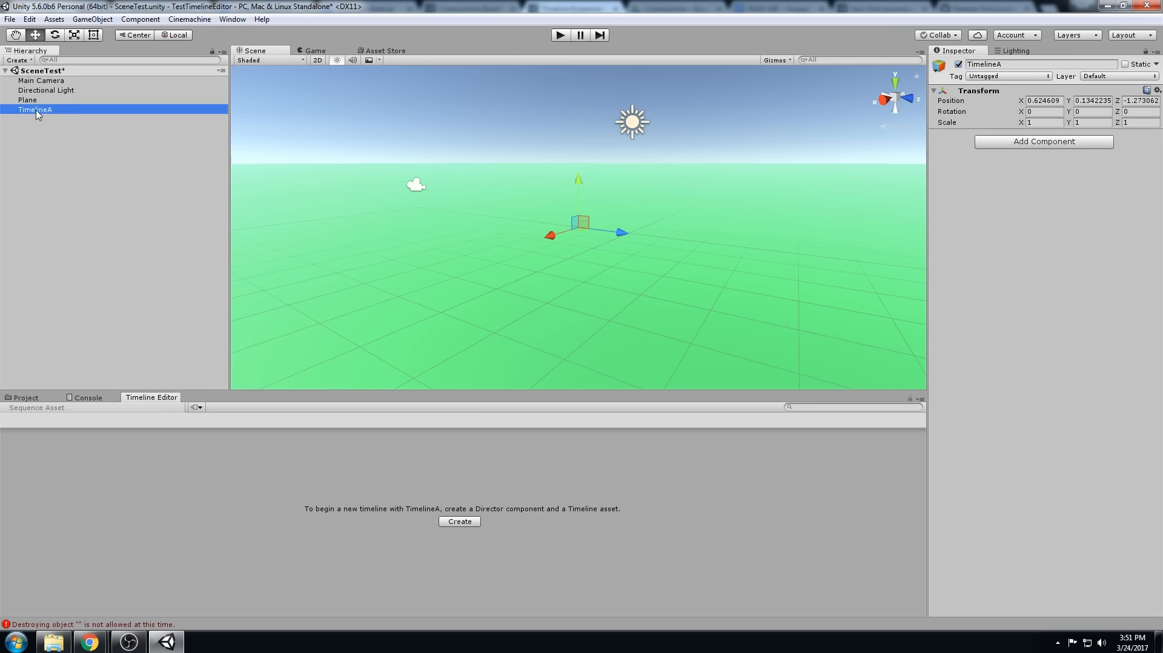
left_click(156, 401)
left_click(466, 522)
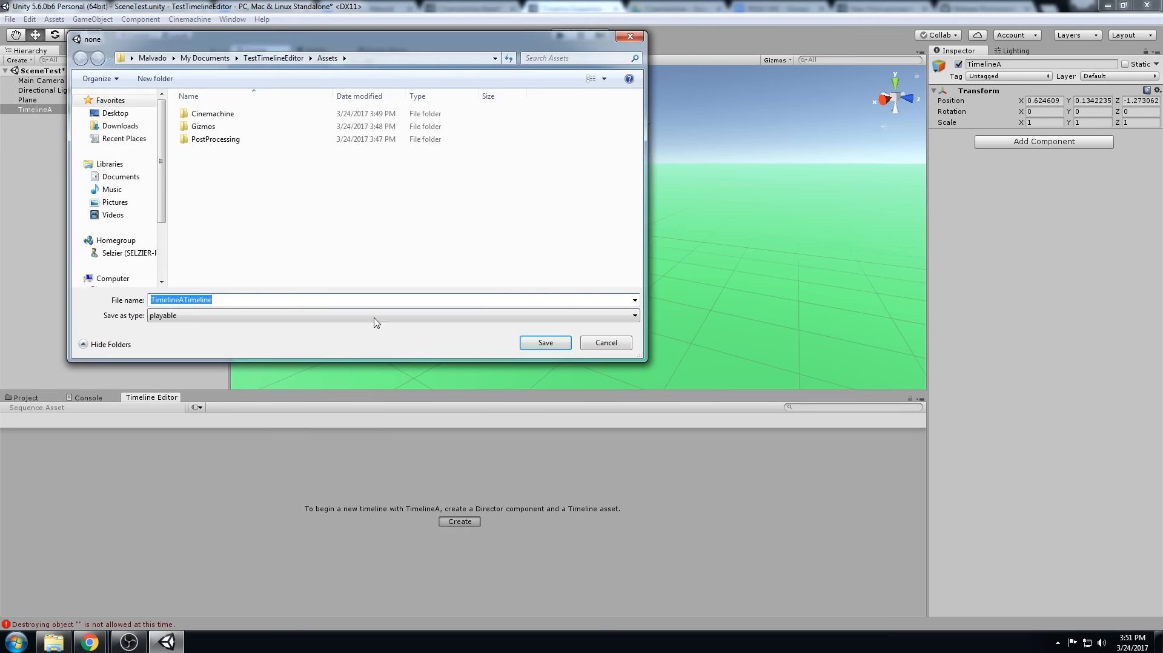
left_click(301, 301)
left_click_drag(186, 300, 319, 298)
type("imeli")
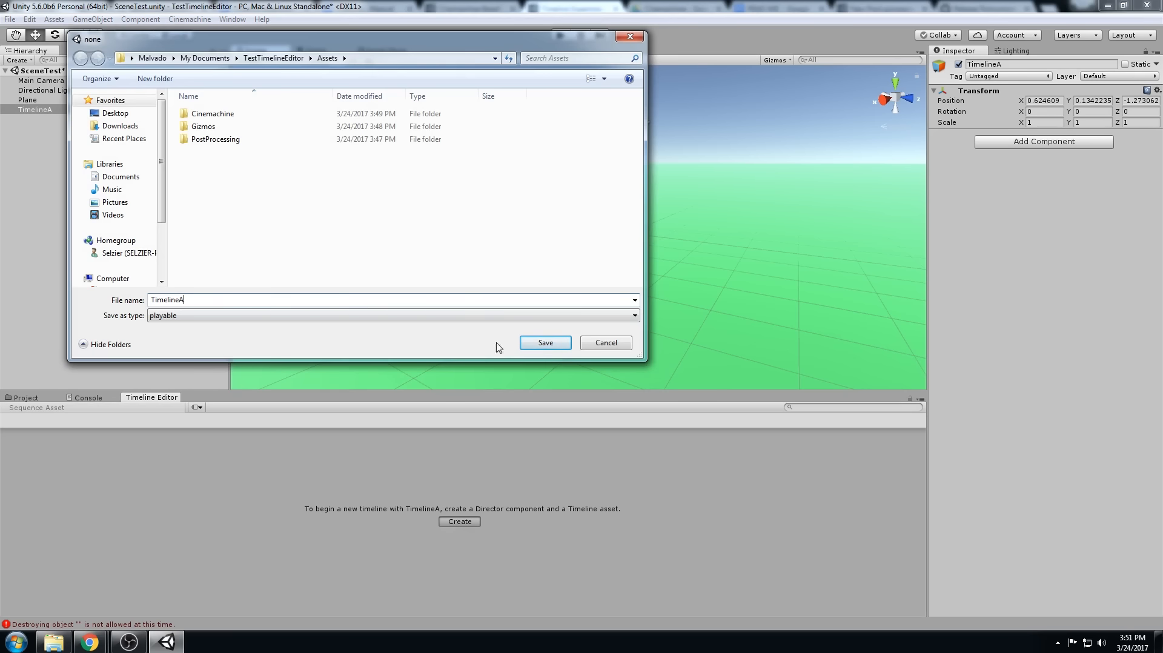
left_click(548, 344)
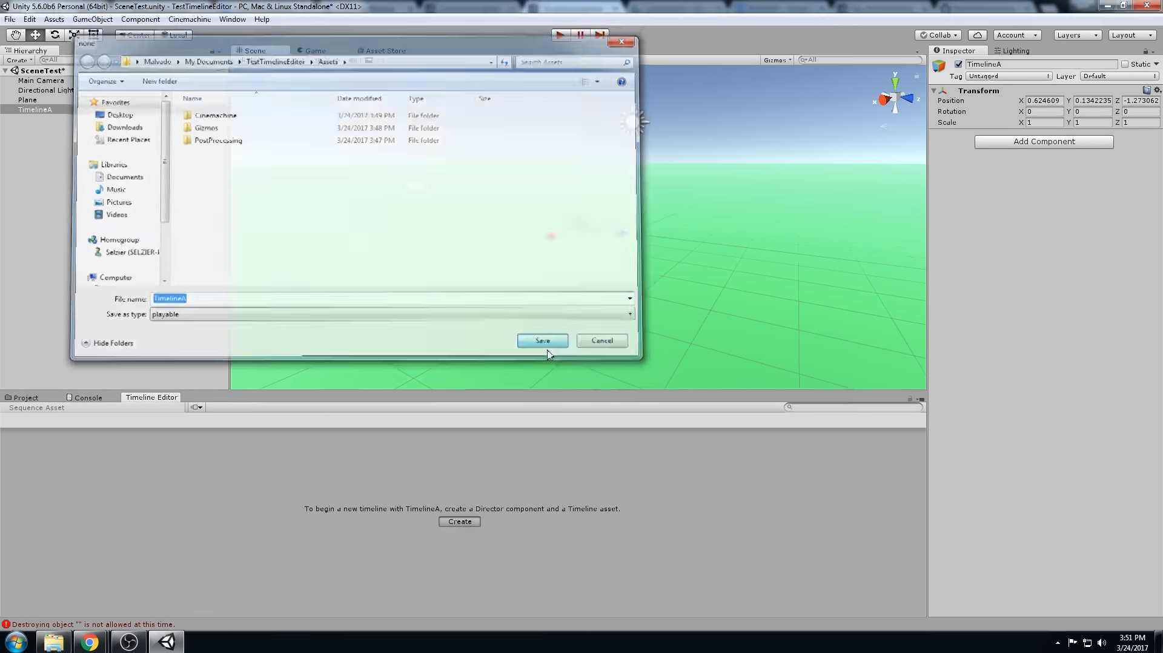
- Check the new timeline asset in the Assets folder and lock the Timeline Editor on TimelineA
left_click(26, 398)
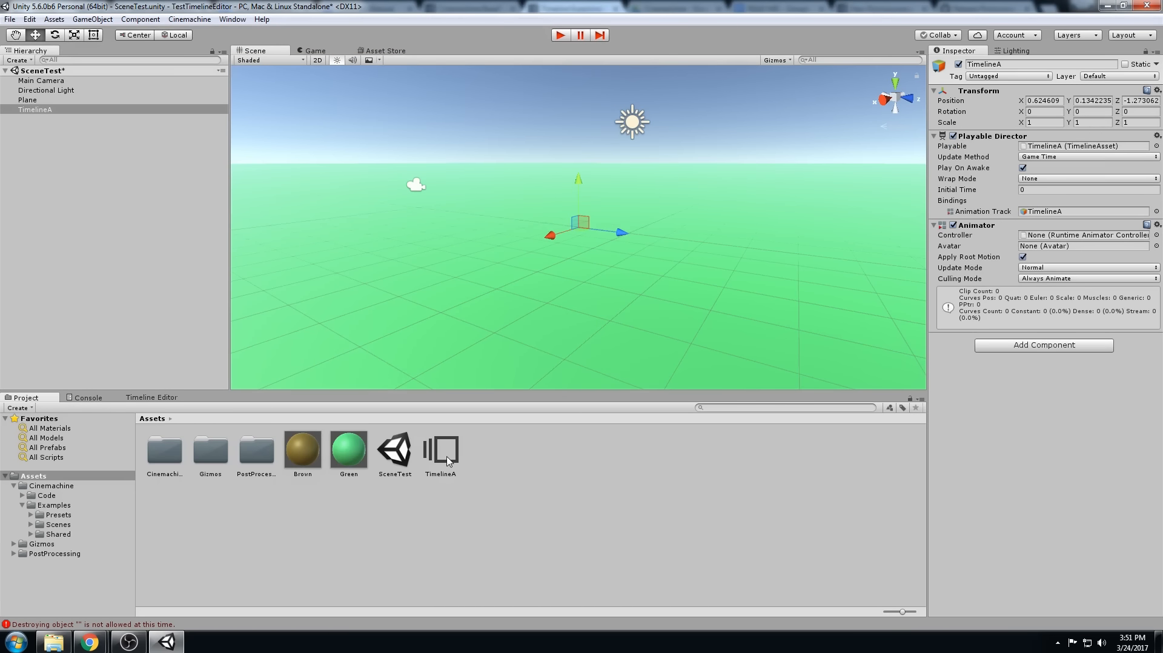
left_click(152, 398)
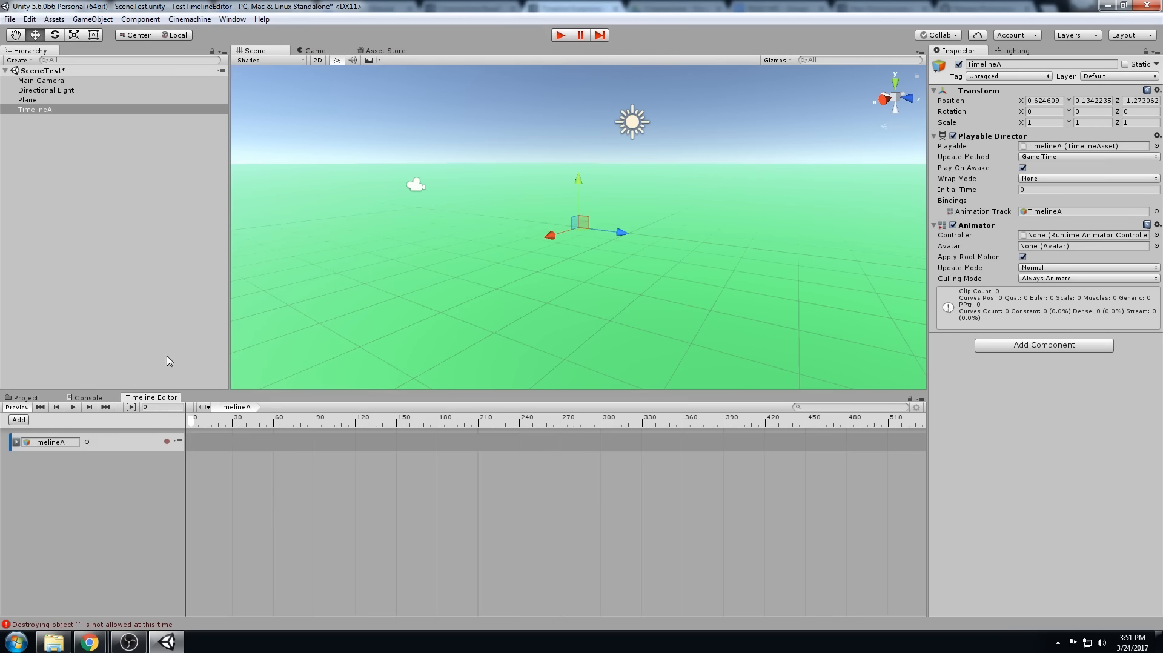
left_click(28, 100)
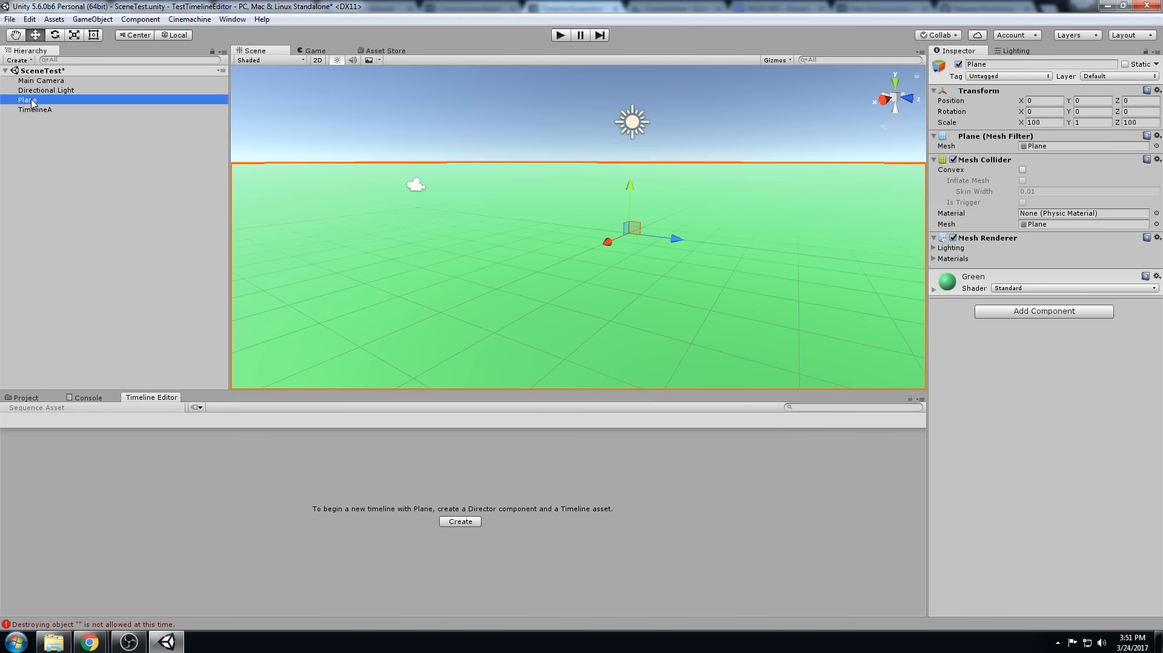
left_click(61, 111)
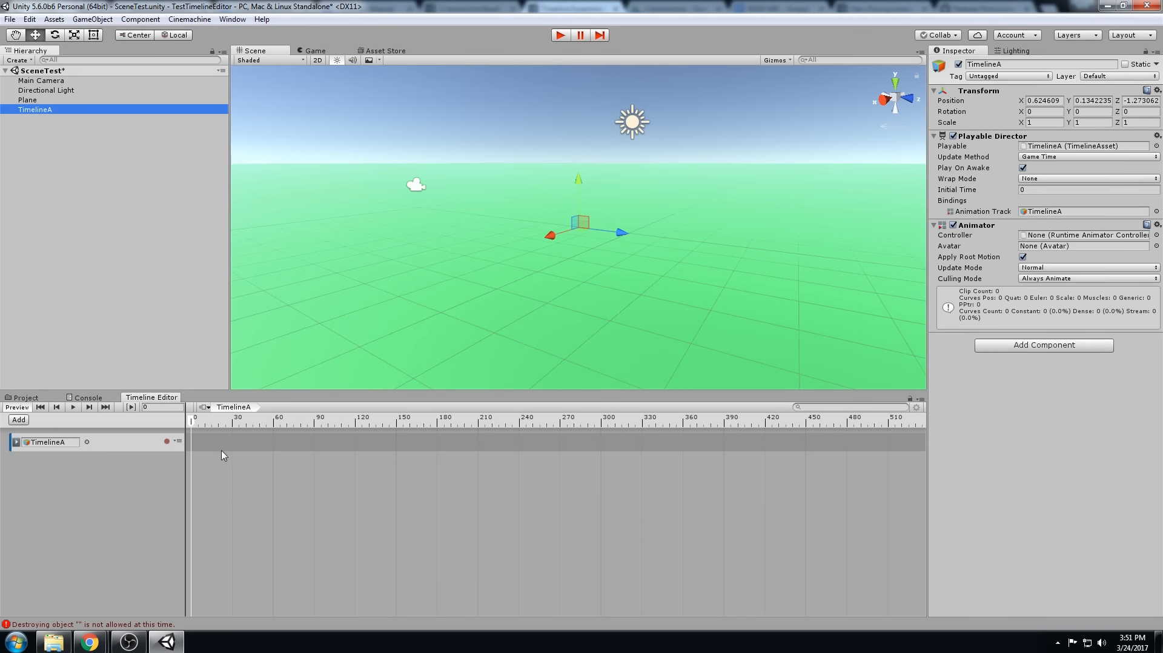
left_click(912, 402)
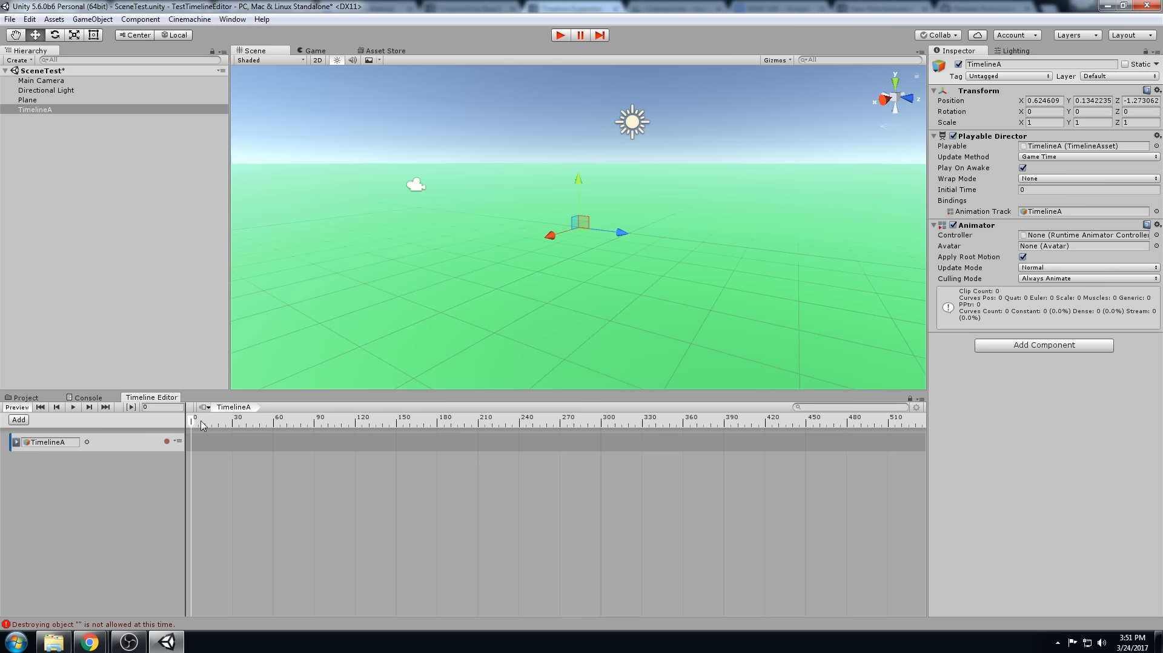
- Add a 3D cube to the scene
right_click(80, 200)
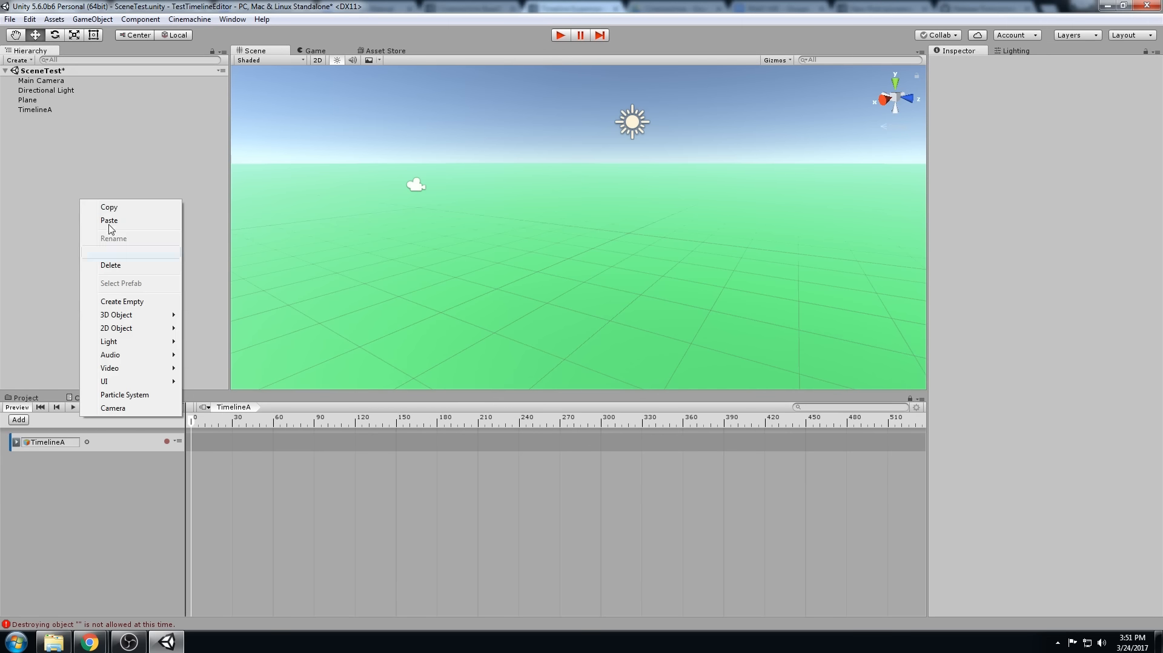
mouse_move(172, 315)
left_click(215, 316)
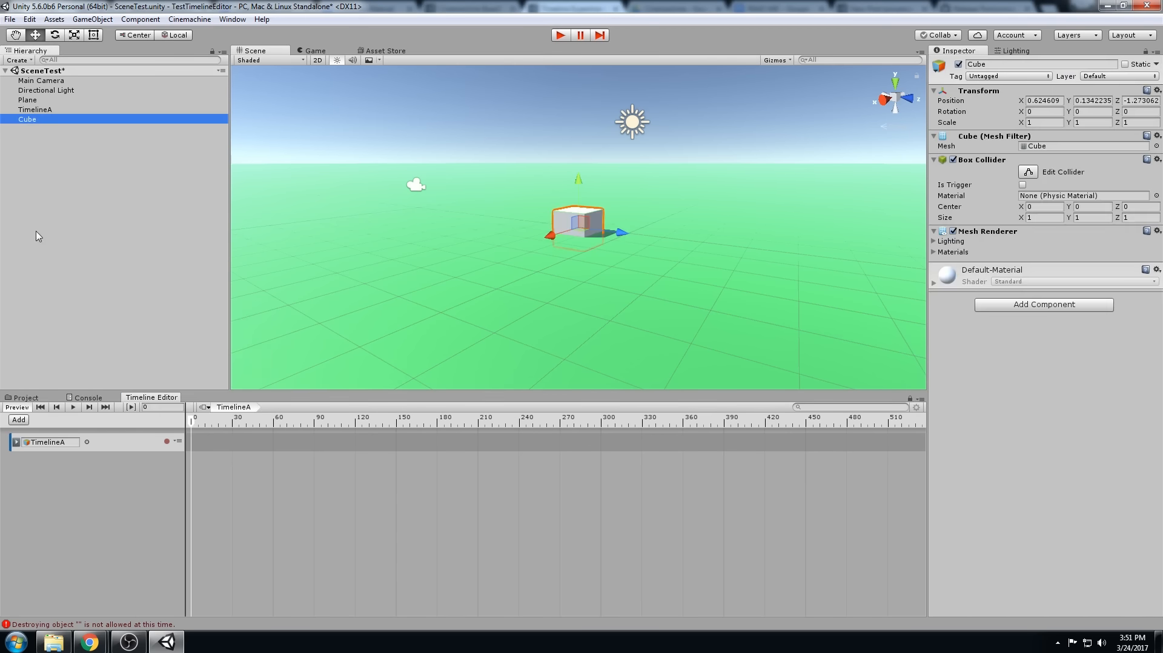
- Add a 3D sphere and move it along the X axis beside the cube, to about X -2.28
right_click(35, 229)
mouse_move(104, 345)
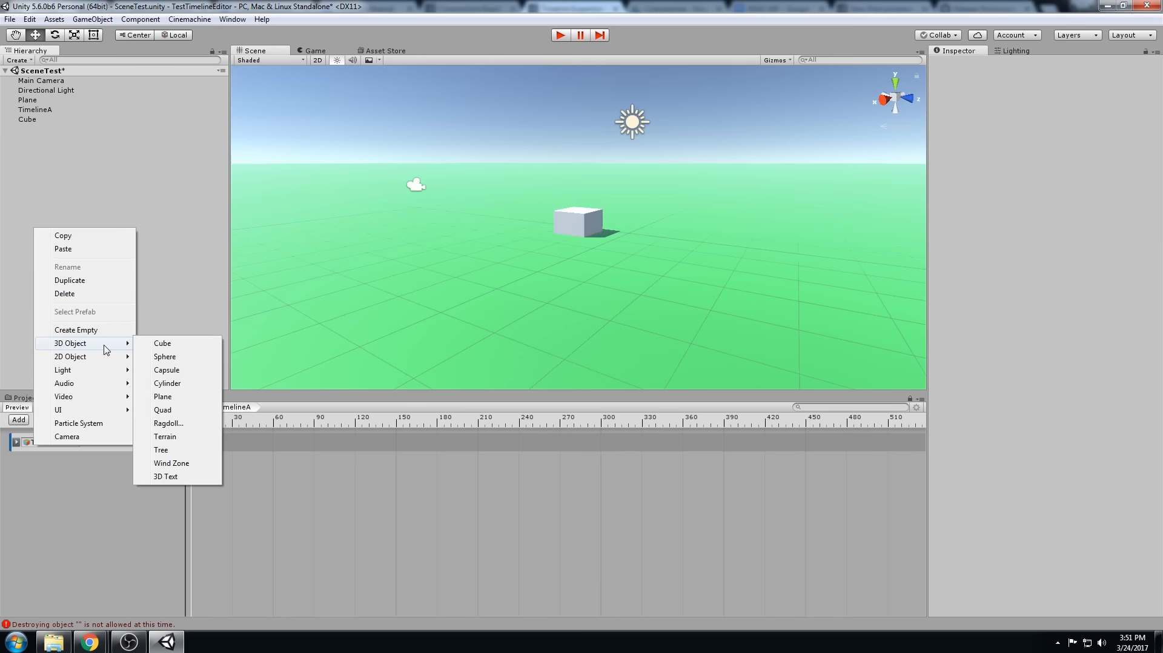
left_click(178, 357)
left_click_drag(420, 220, 709, 238, "alt")
left_click_drag(613, 239, 548, 222)
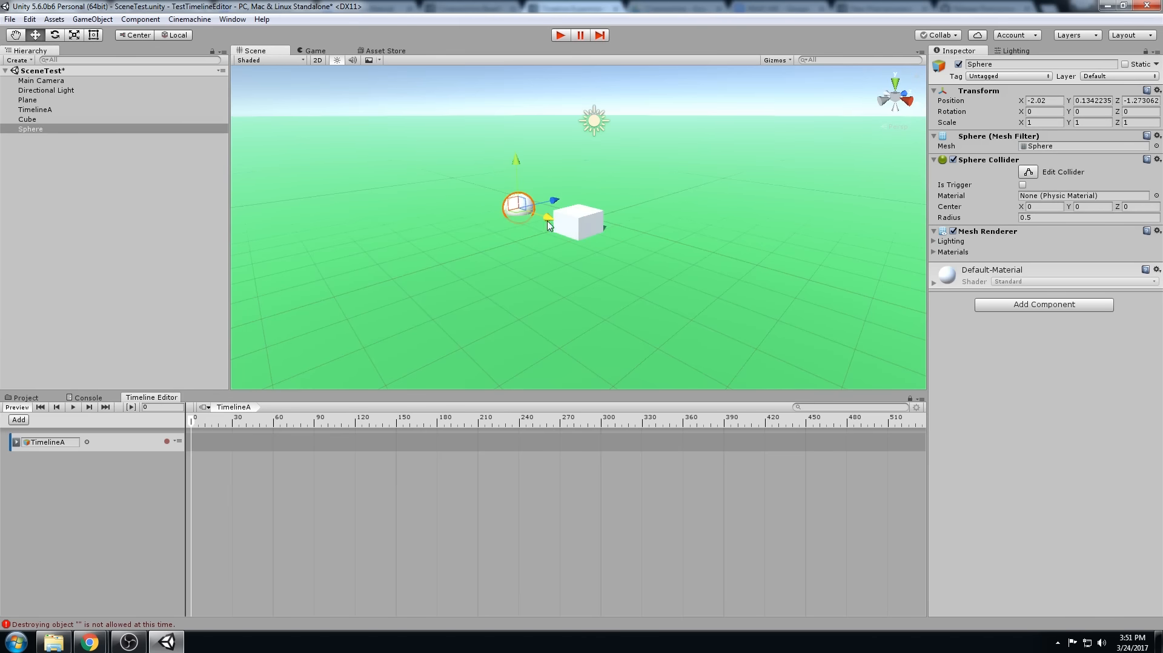
- Apply the Brown material to the cube and the sphere, and raise the sphere to about Y 0.77
left_click(91, 397)
left_click(19, 398)
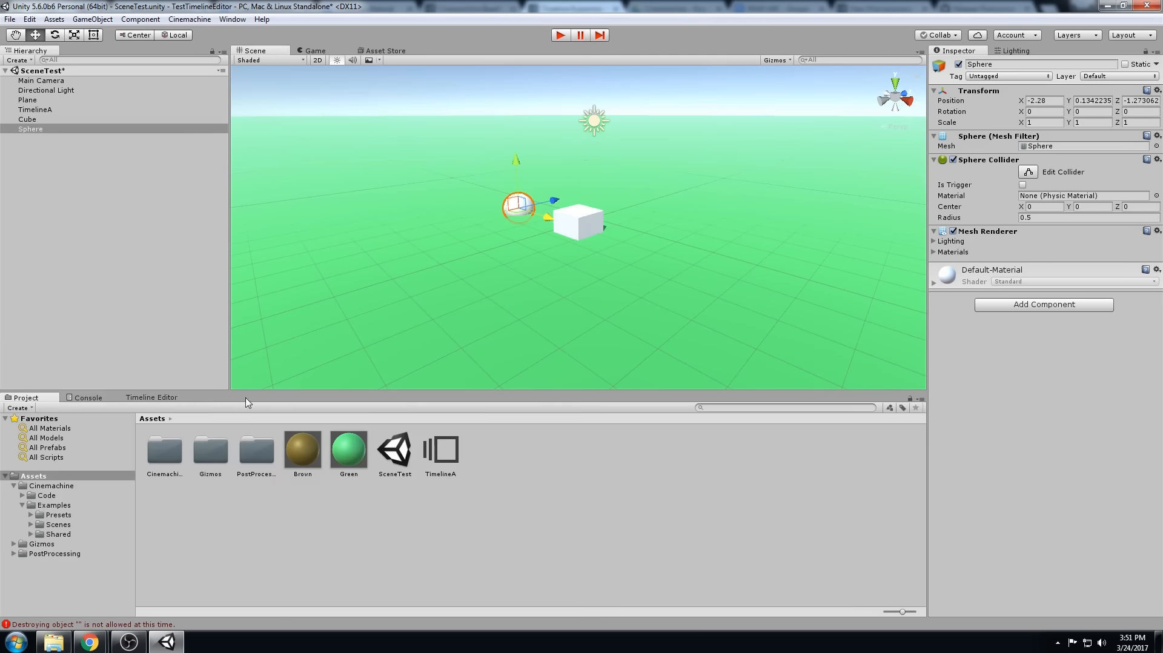
left_click_drag(302, 449, 601, 222)
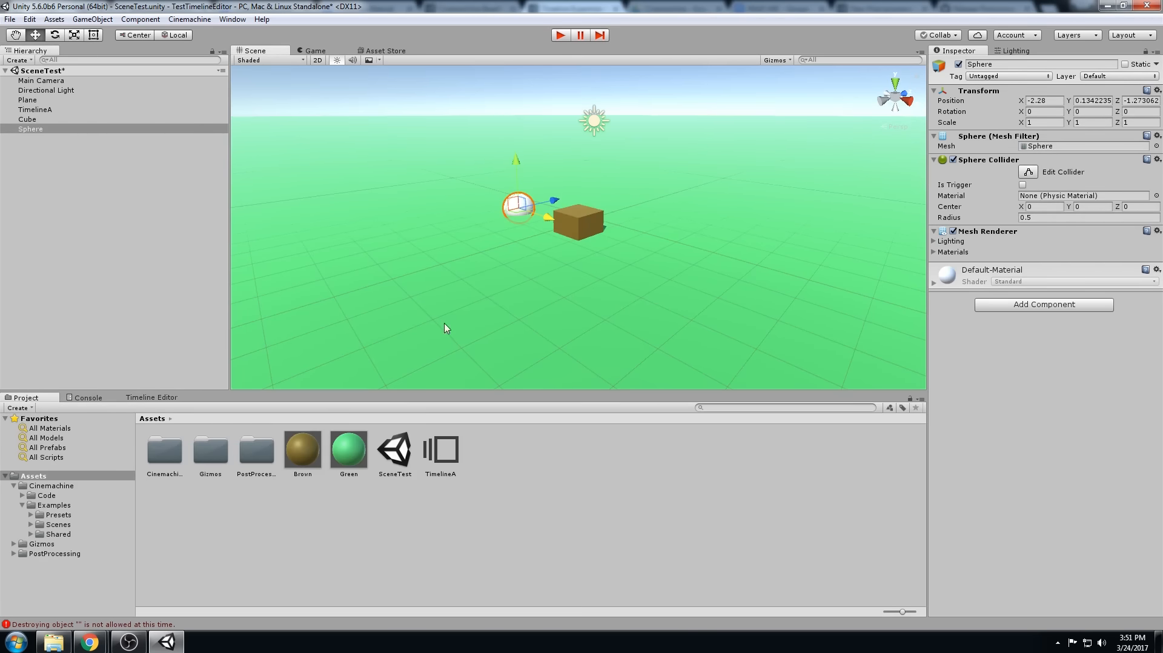
left_click_drag(303, 449, 580, 167)
- Raise the cube to about Y 0.64 and move it along the X axis farther away from the sphere
left_click(583, 209)
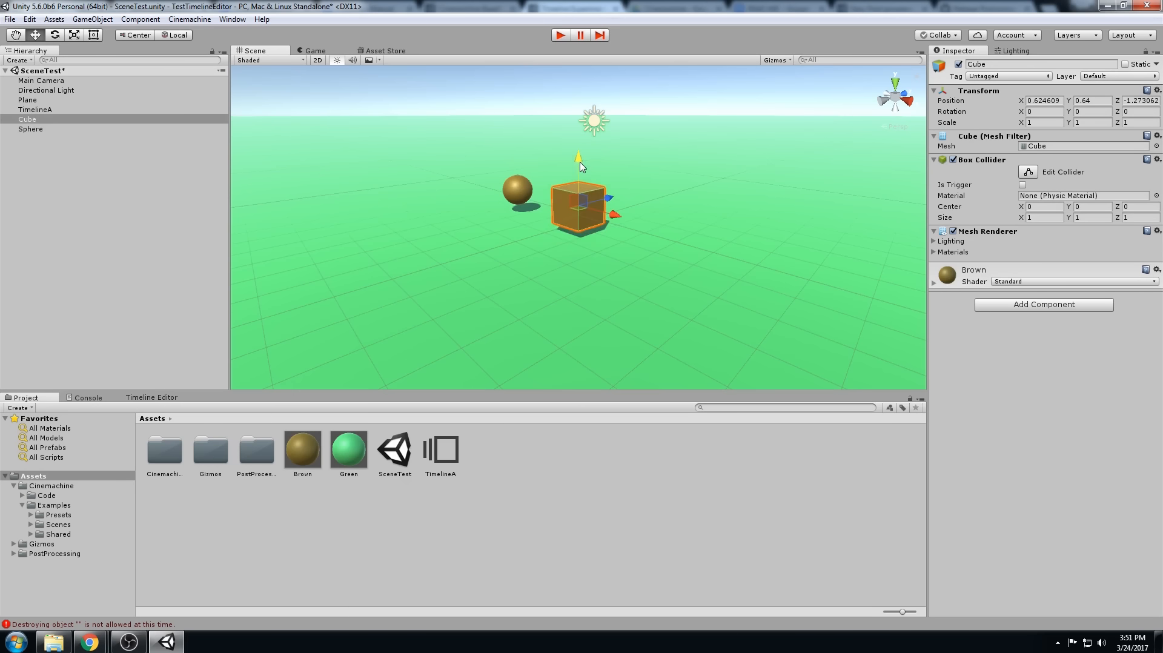
left_click_drag(616, 215, 754, 246)
left_click(516, 190)
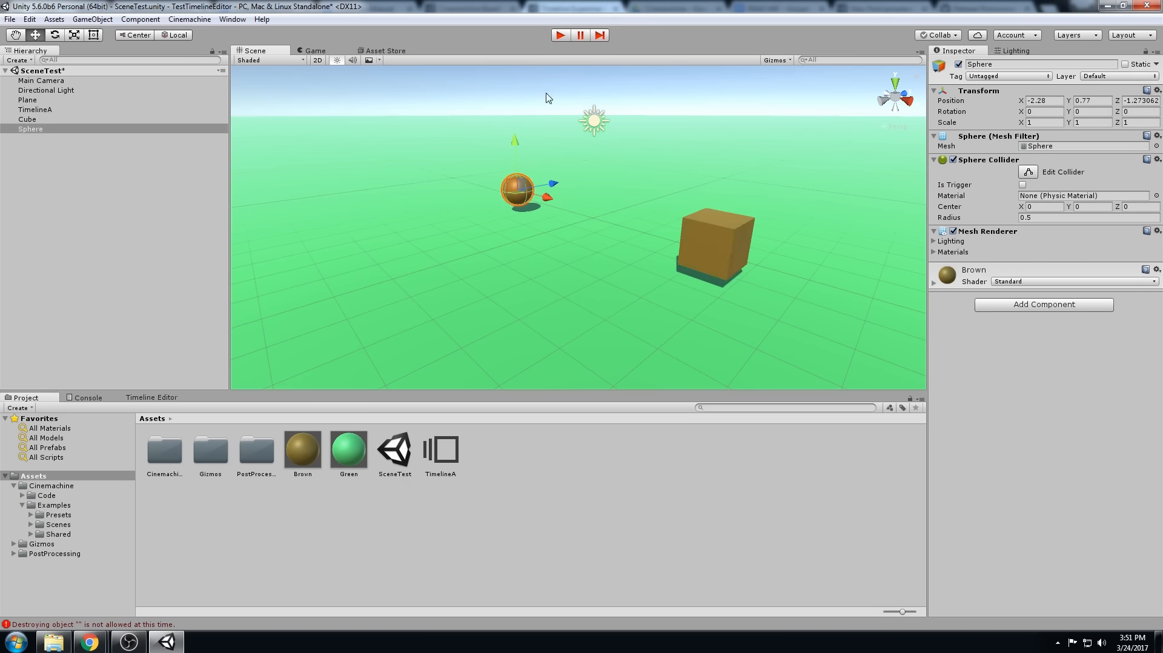
- Run the scene briefly in Play mode, stop it and check the console
left_click(560, 35)
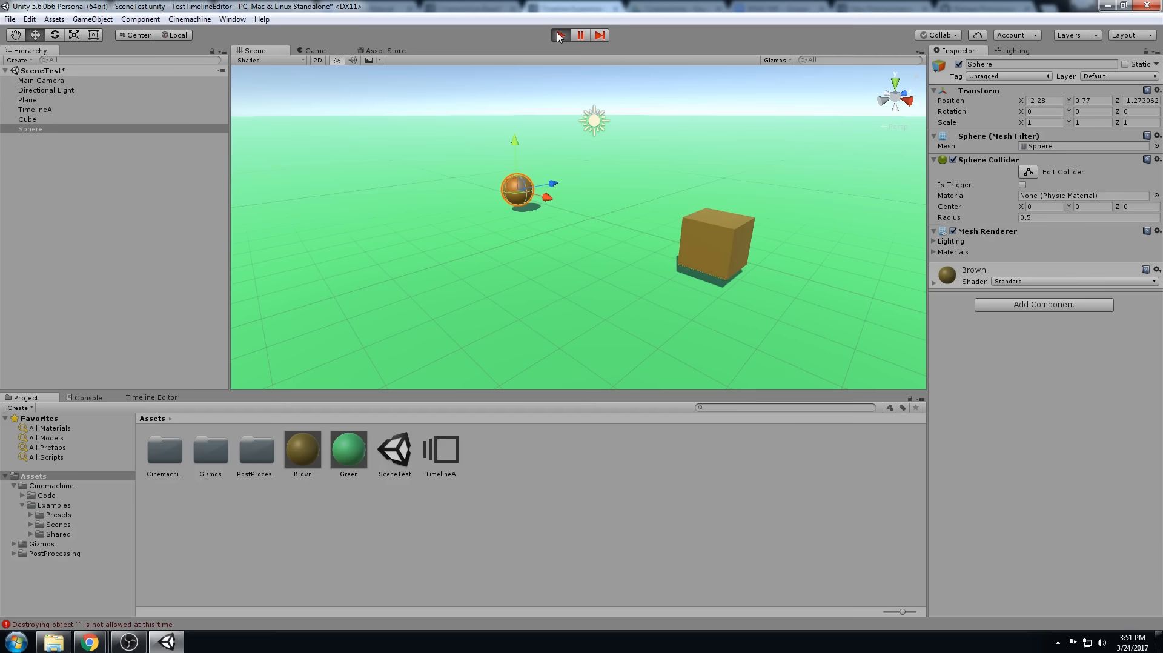
left_click(560, 35)
left_click(104, 213)
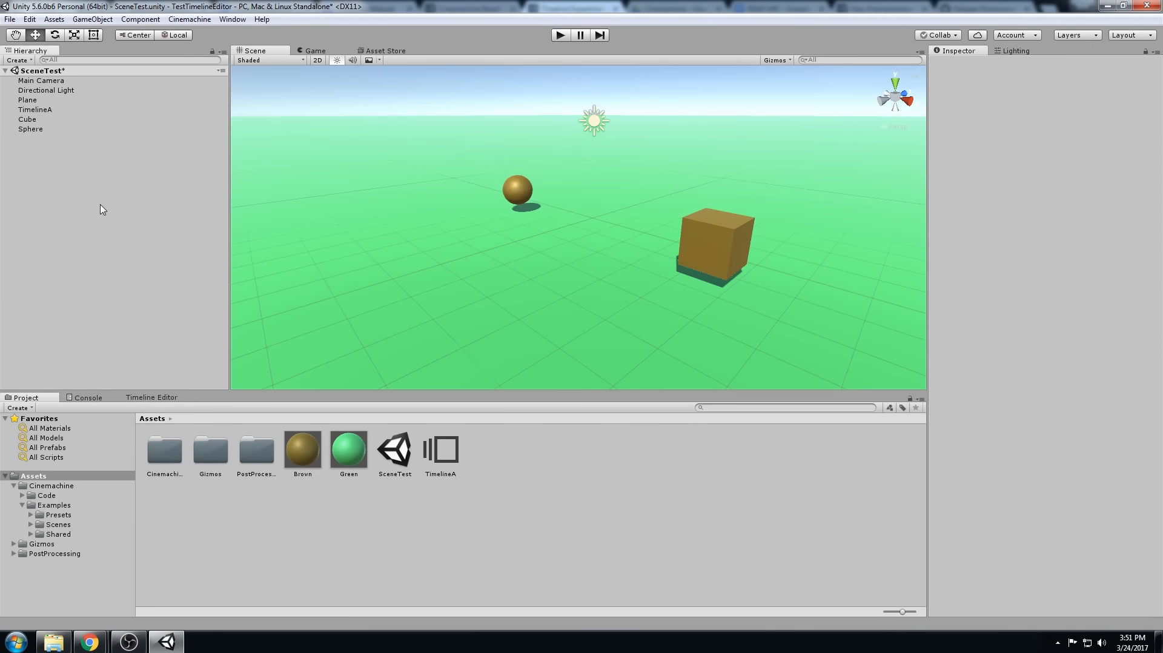
left_click(87, 397)
- Add a Cinemachine Track to the TimelineA timeline and delete it again
left_click(151, 398)
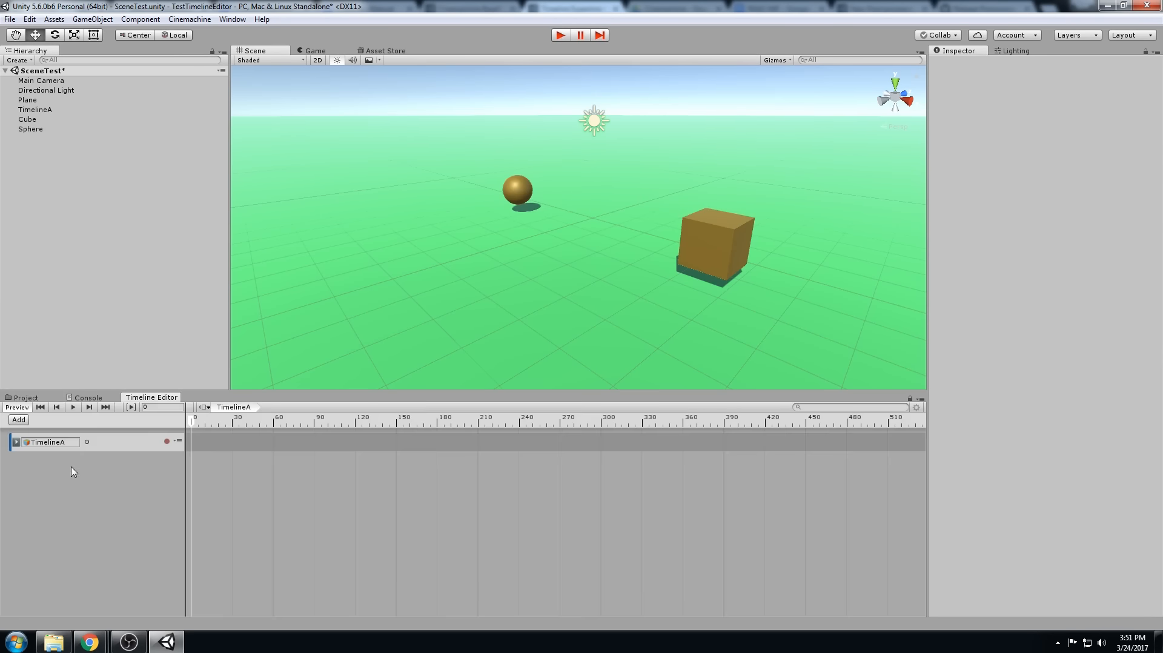
left_click(18, 421)
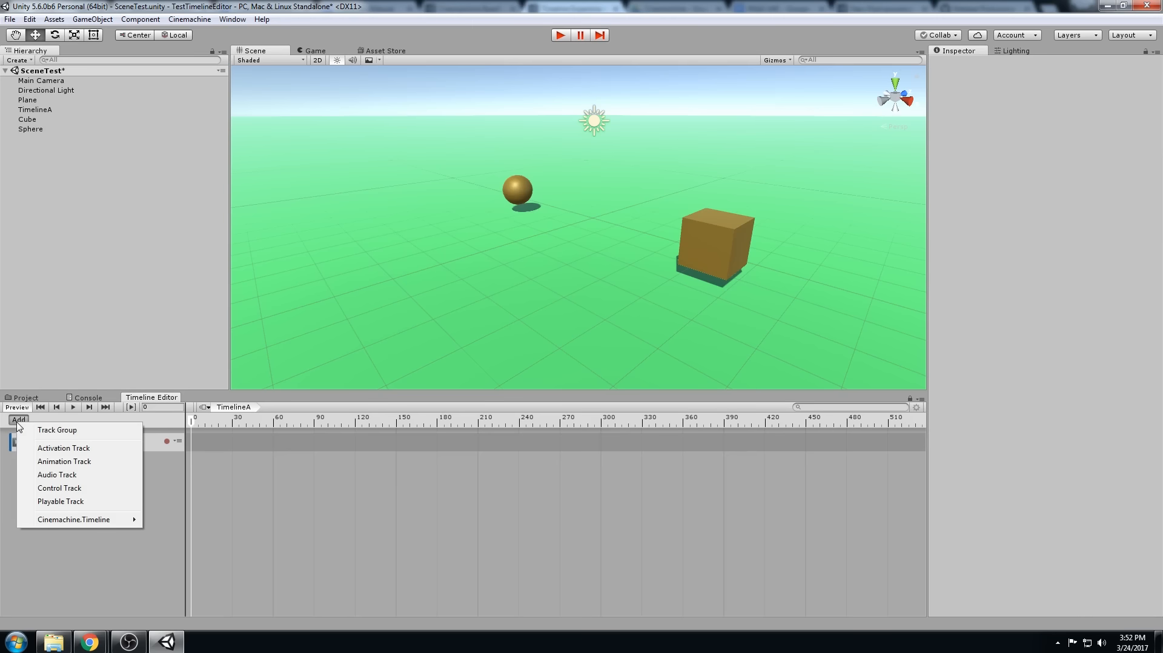
mouse_move(119, 519)
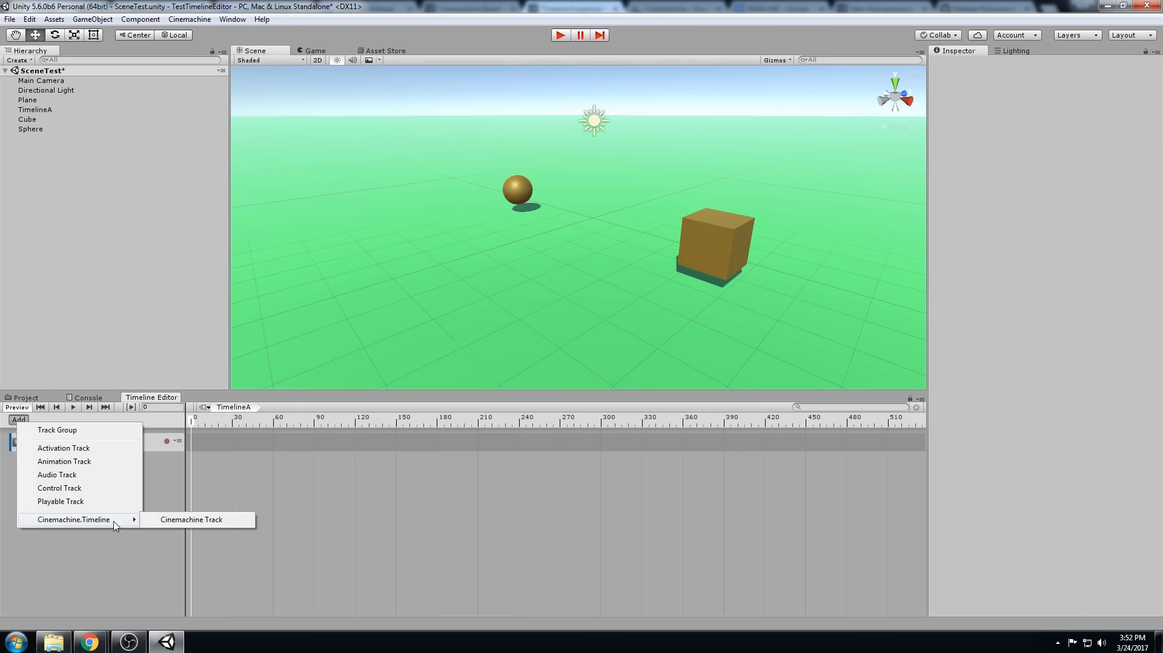
left_click(222, 521)
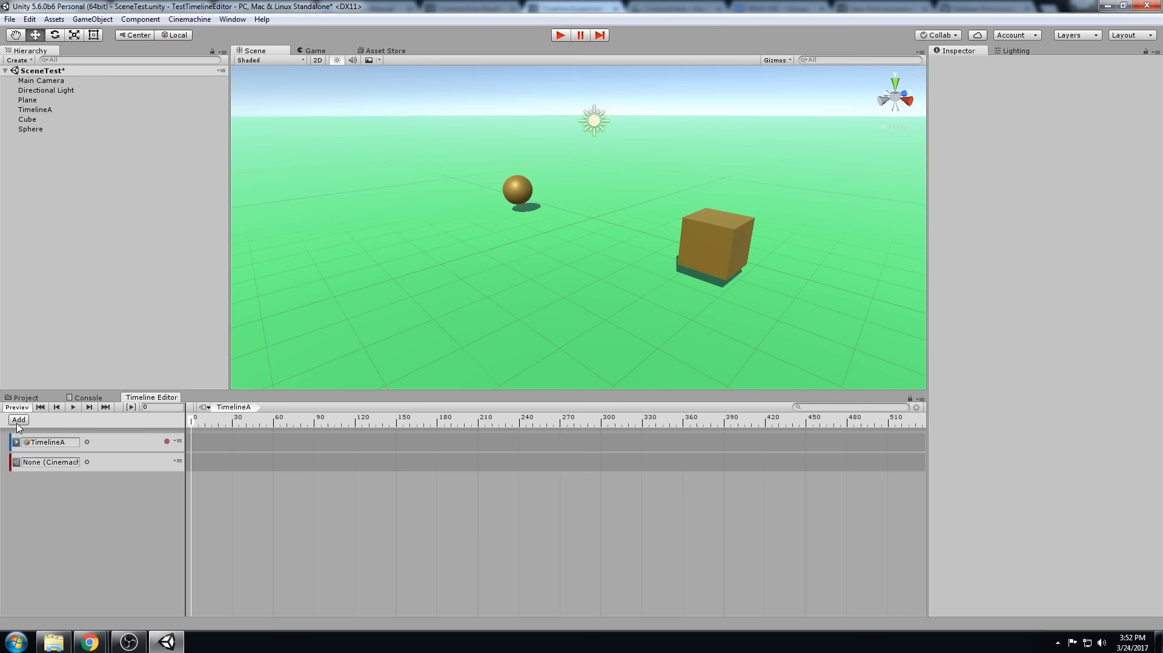
key("Delete")
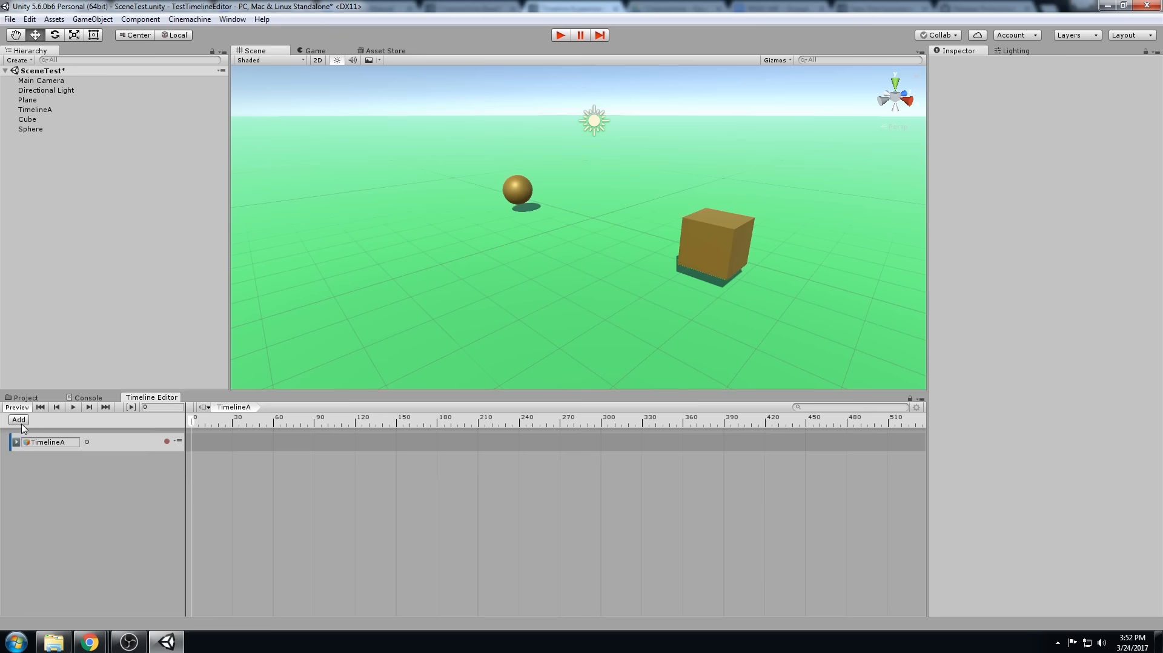
- Add an Activation Track to the TimelineA timeline and assign the Sphere to it
left_click(19, 419)
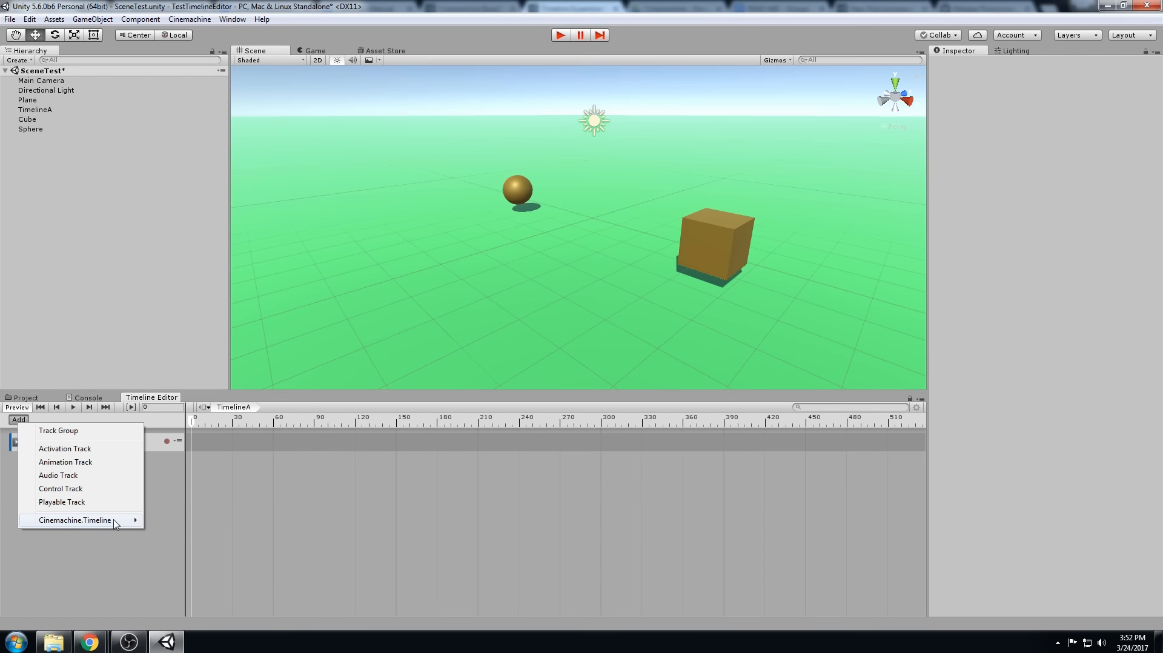
mouse_move(115, 520)
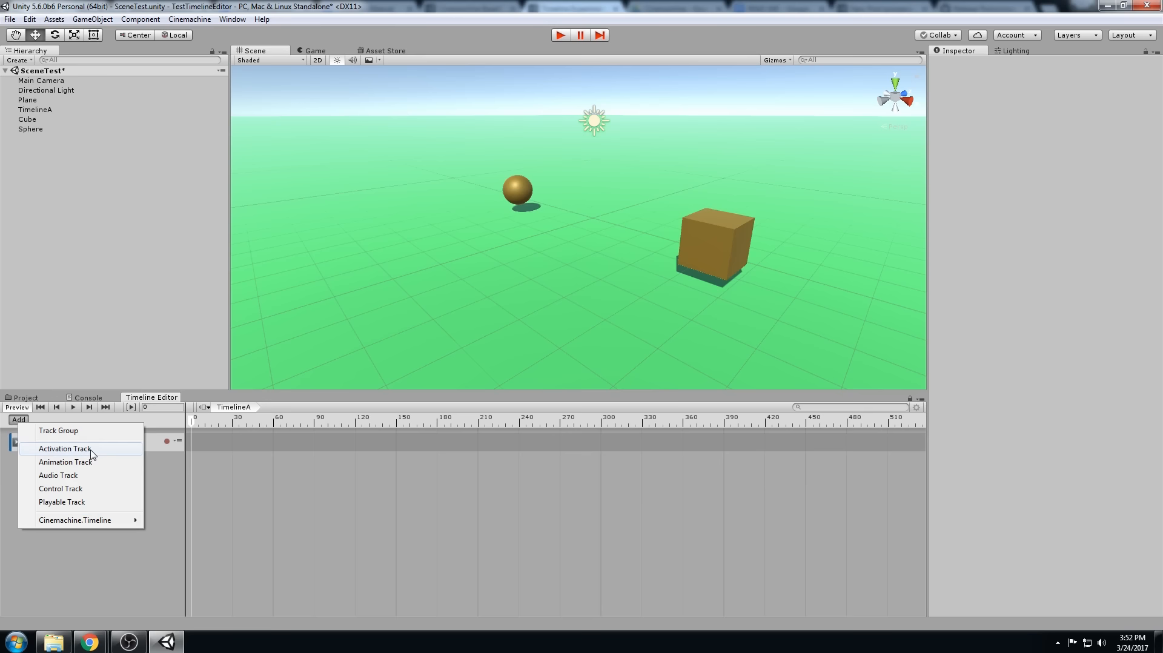
left_click(65, 448)
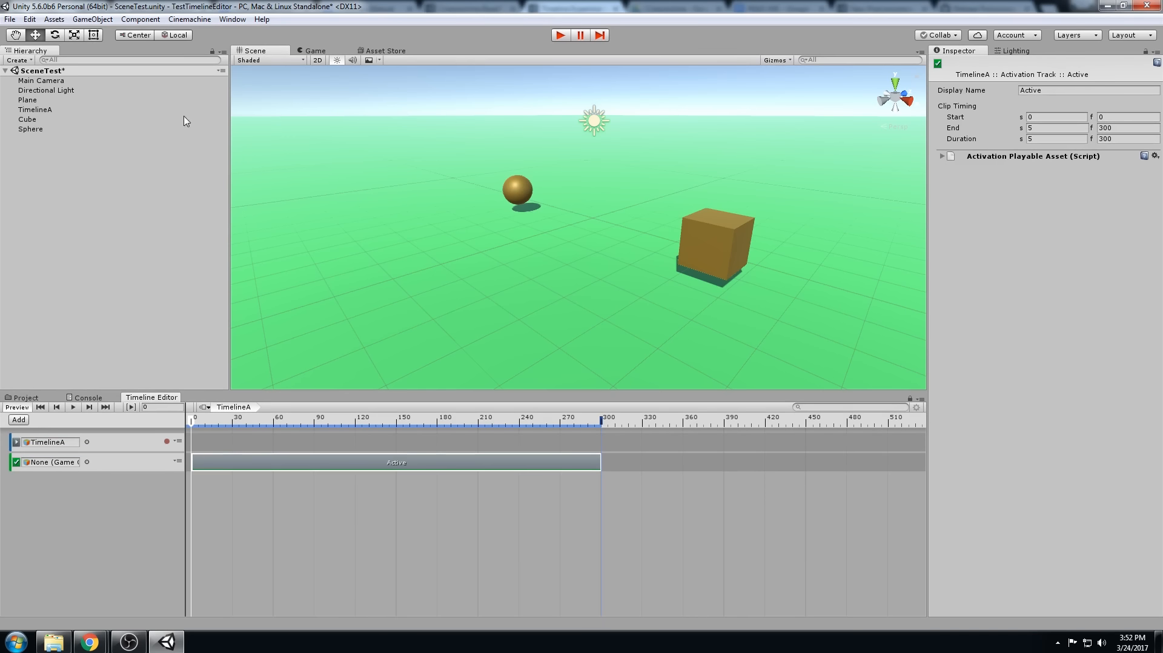
left_click(49, 150)
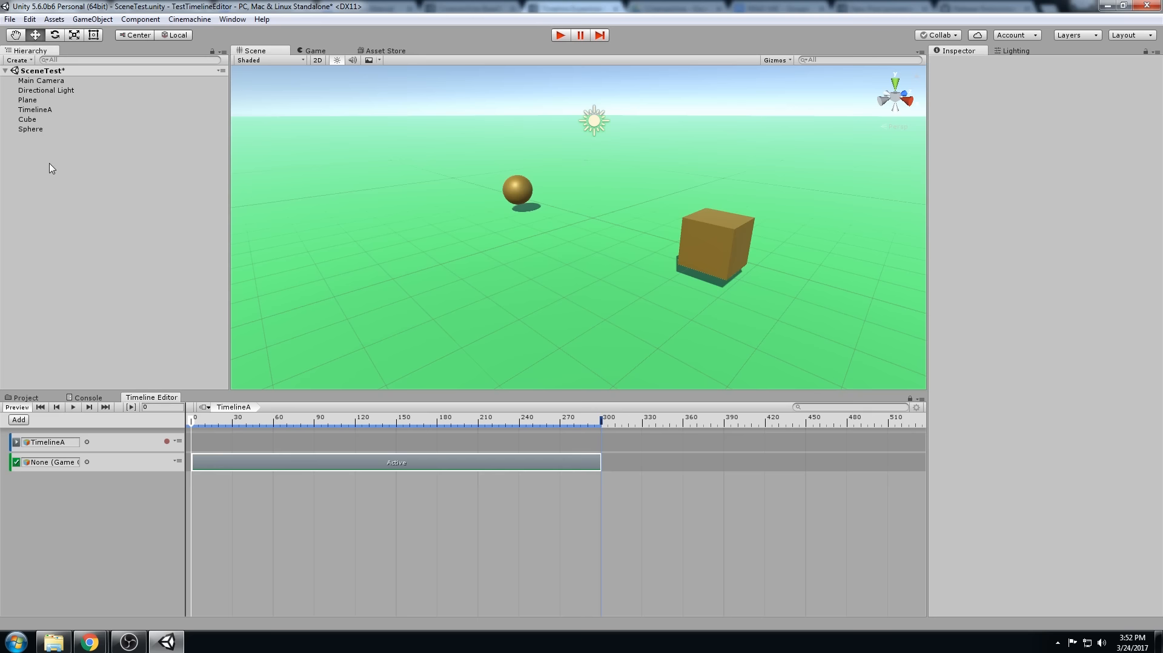
scroll(625, 238, "down", 2)
left_click_drag(626, 238, 521, 248, "alt")
left_click(34, 120)
left_click(48, 130)
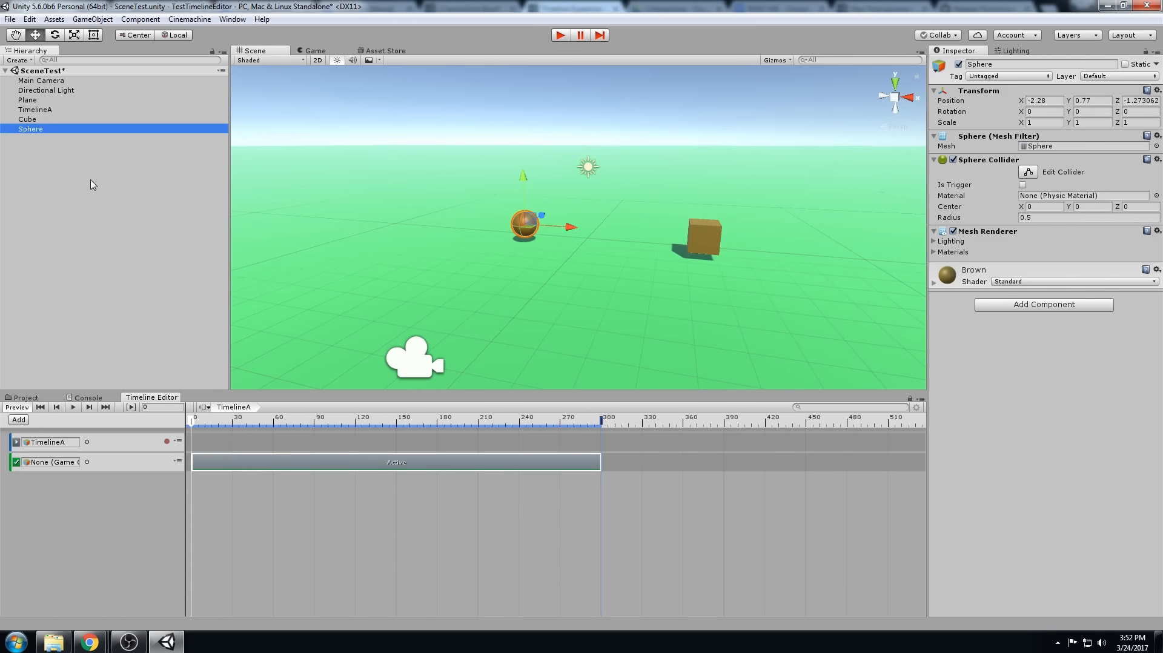
left_click_drag(40, 133, 69, 470)
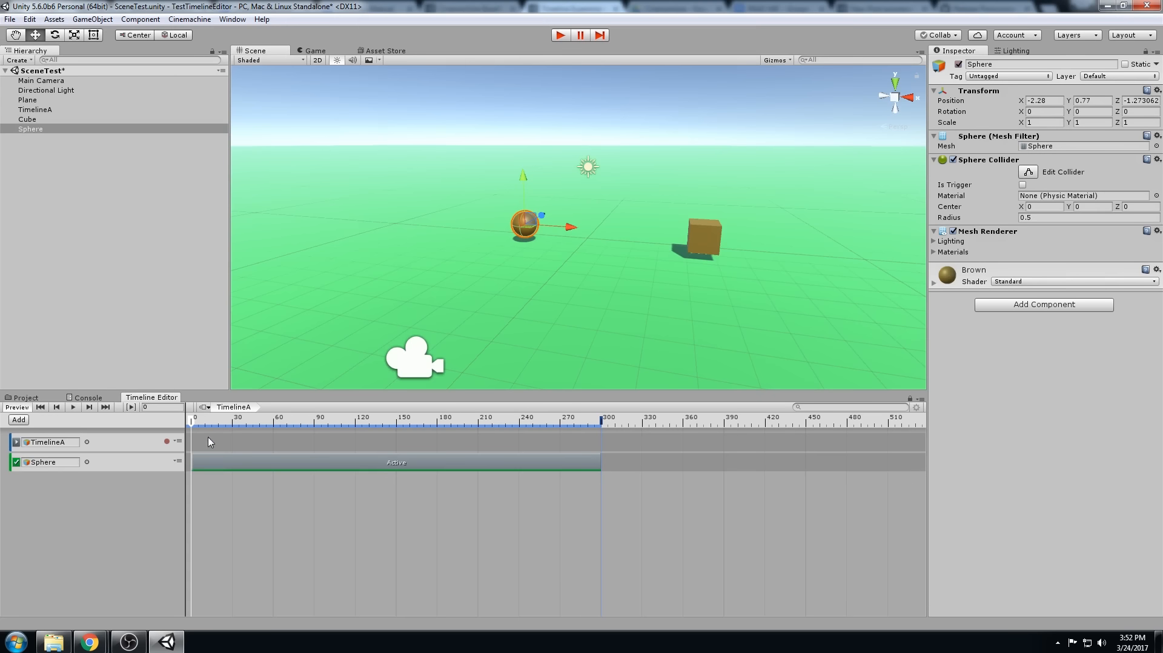
- Shorten the Sphere's Active clip to end at about frame 202, then duplicate it and move the copy to start at frame 283
left_click_drag(192, 424, 391, 422)
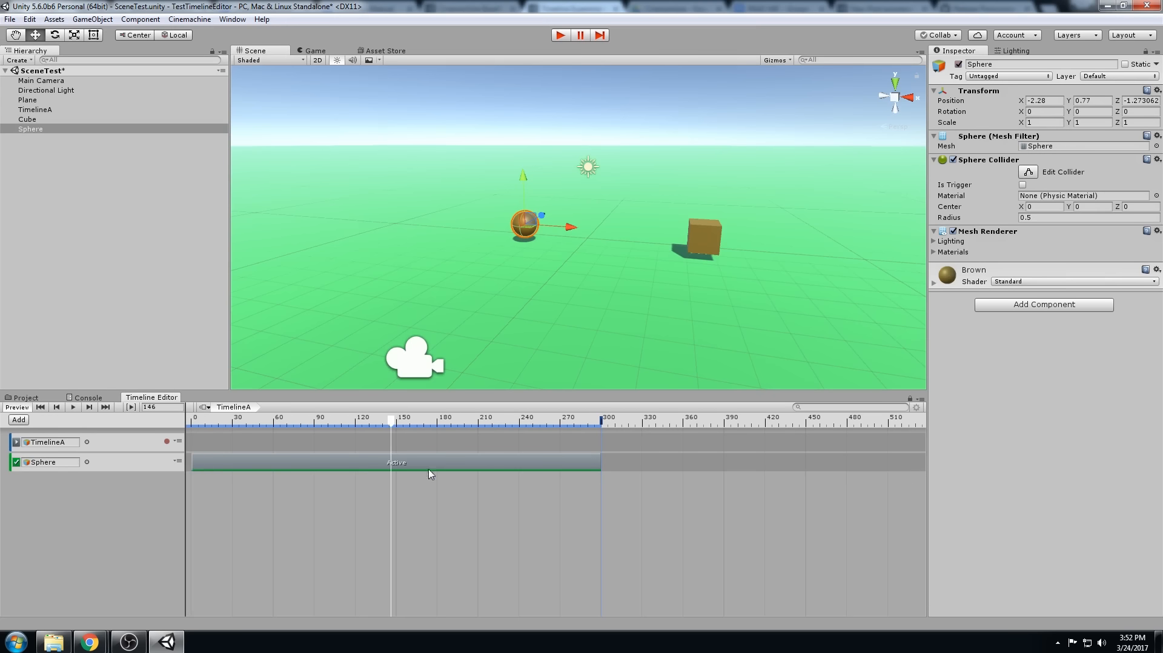
left_click_drag(598, 458, 419, 471)
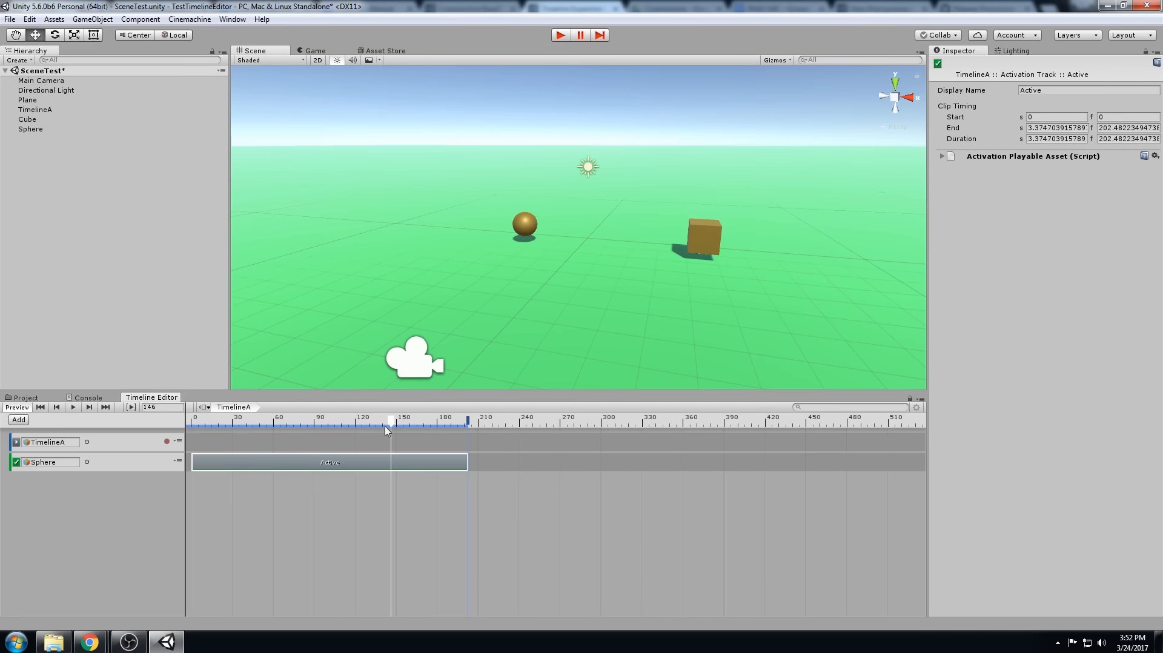
mouse_move(391, 422)
left_mouse_down()
mouse_move(510, 430)
mouse_move(398, 424)
left_mouse_up()
key("ctrl+d")
left_click_drag(483, 462, 589, 464)
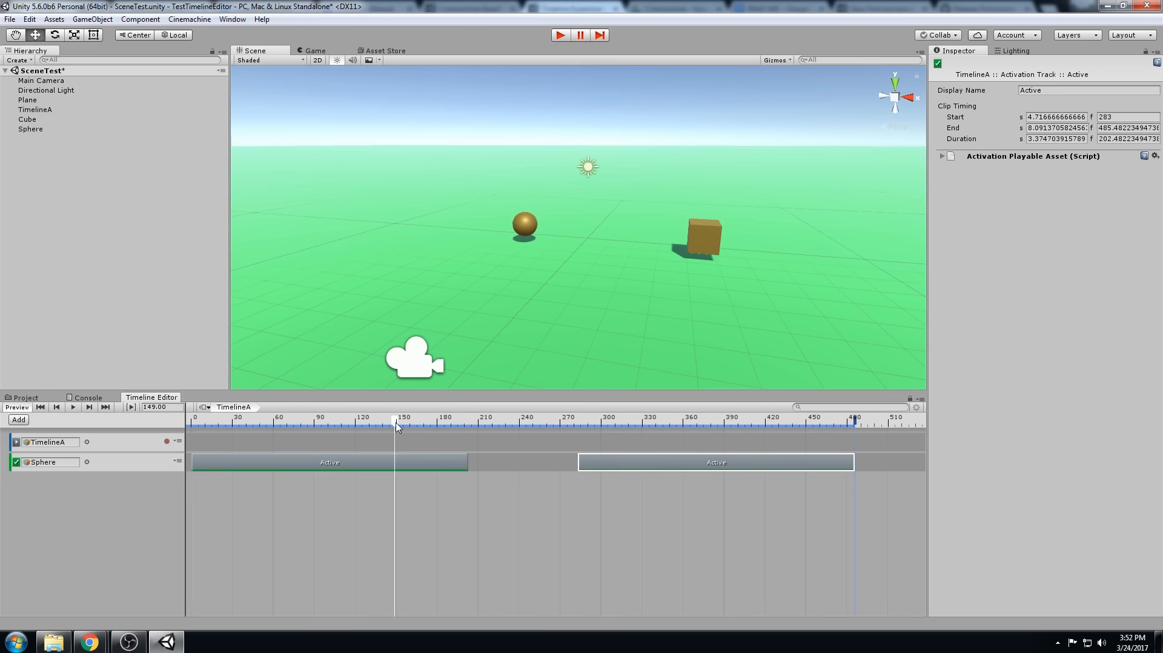
- Rewind the timeline to frame 0, run the scene in Play mode to watch the sphere's activation, and stop it
left_click_drag(399, 422, 191, 422)
left_click(562, 35)
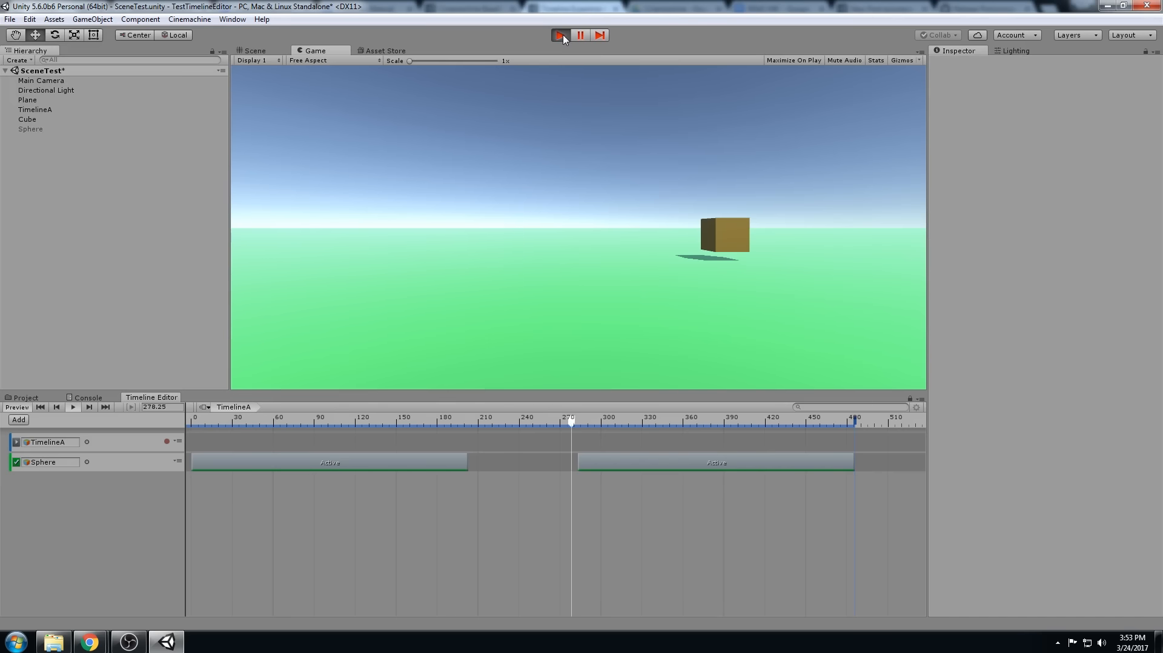
left_click(561, 35)
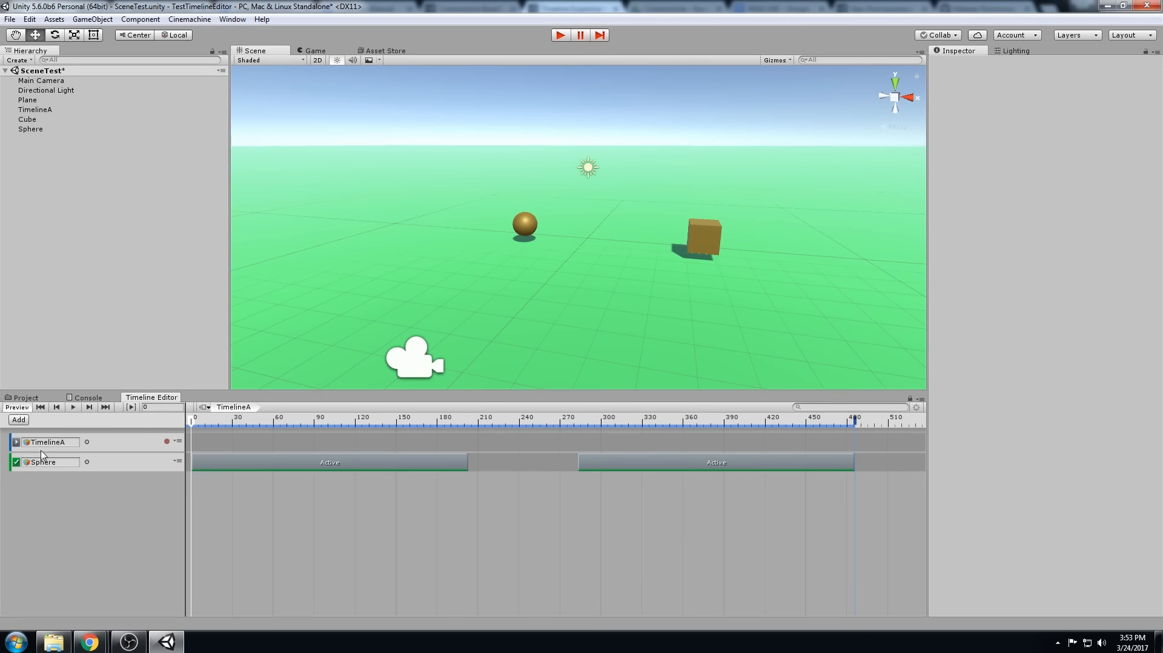
left_click(133, 467)
left_click(238, 465)
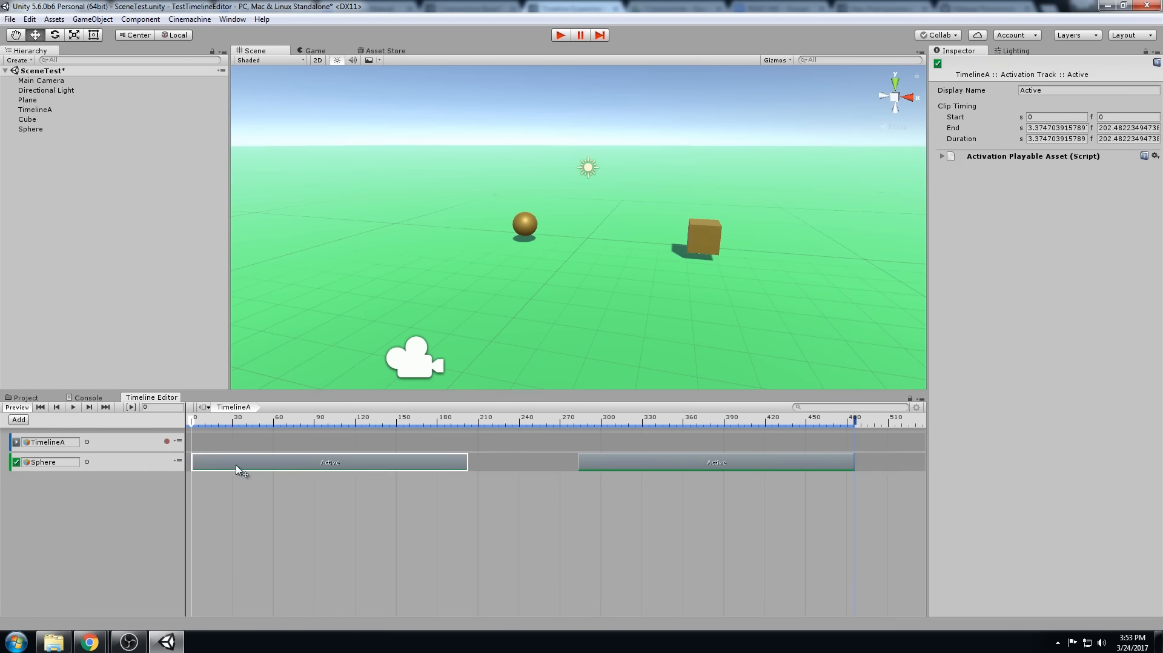
left_click(138, 467)
left_click(178, 464)
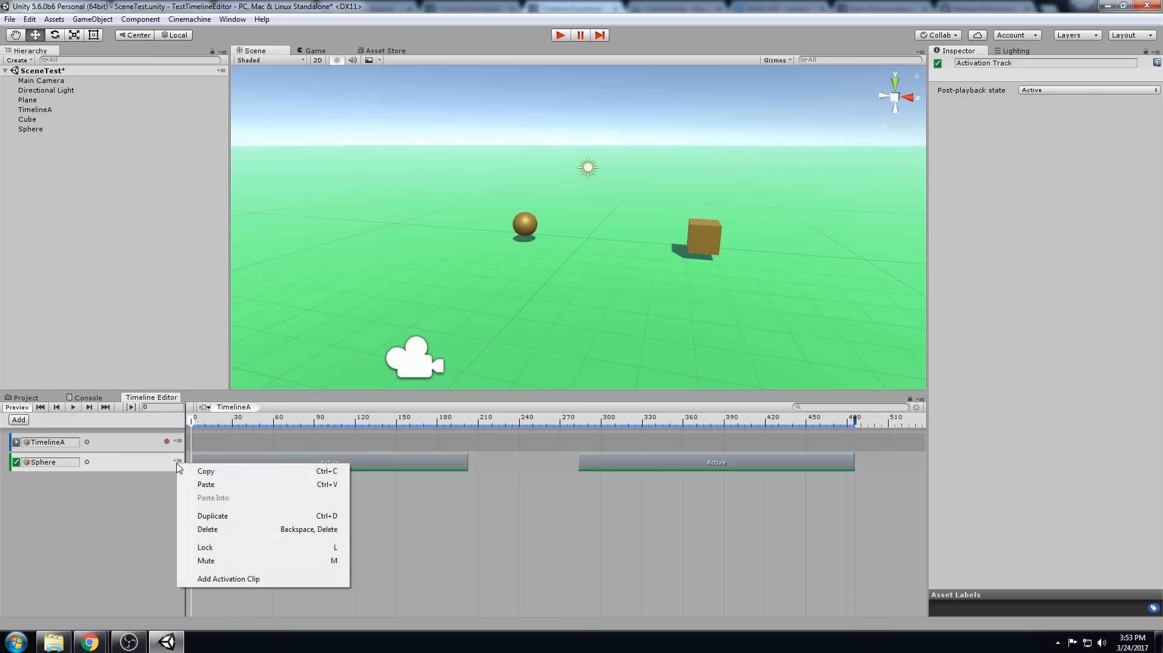
left_click(144, 507)
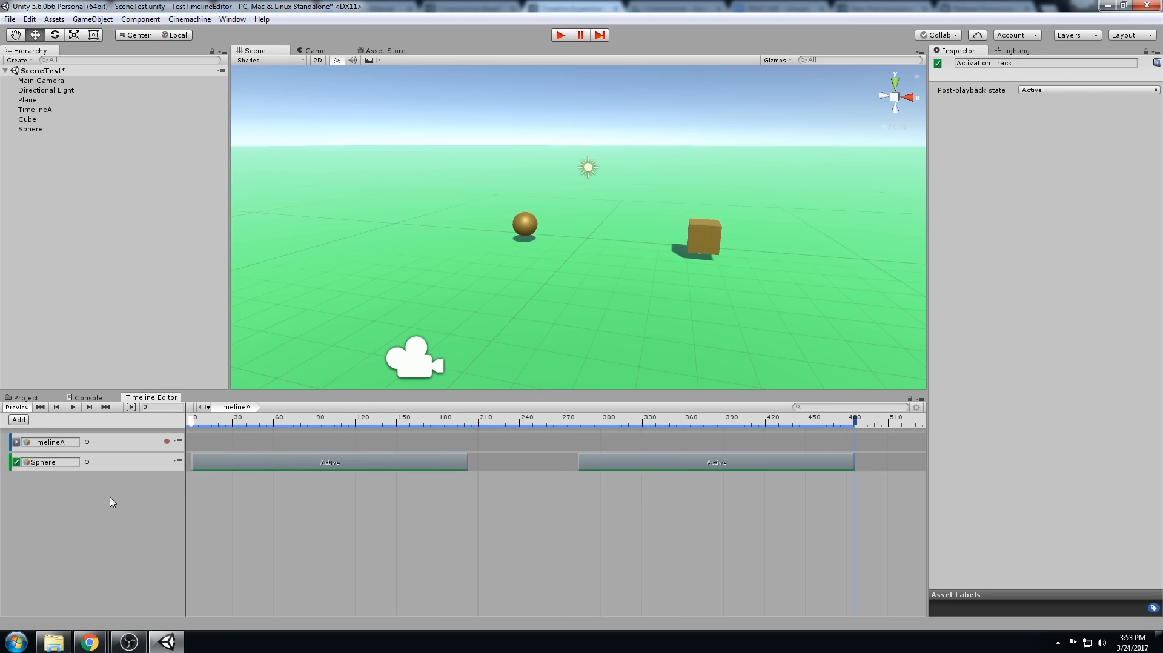
right_click(73, 491)
- Add an Animation Track to the TimelineA timeline
left_click(18, 419)
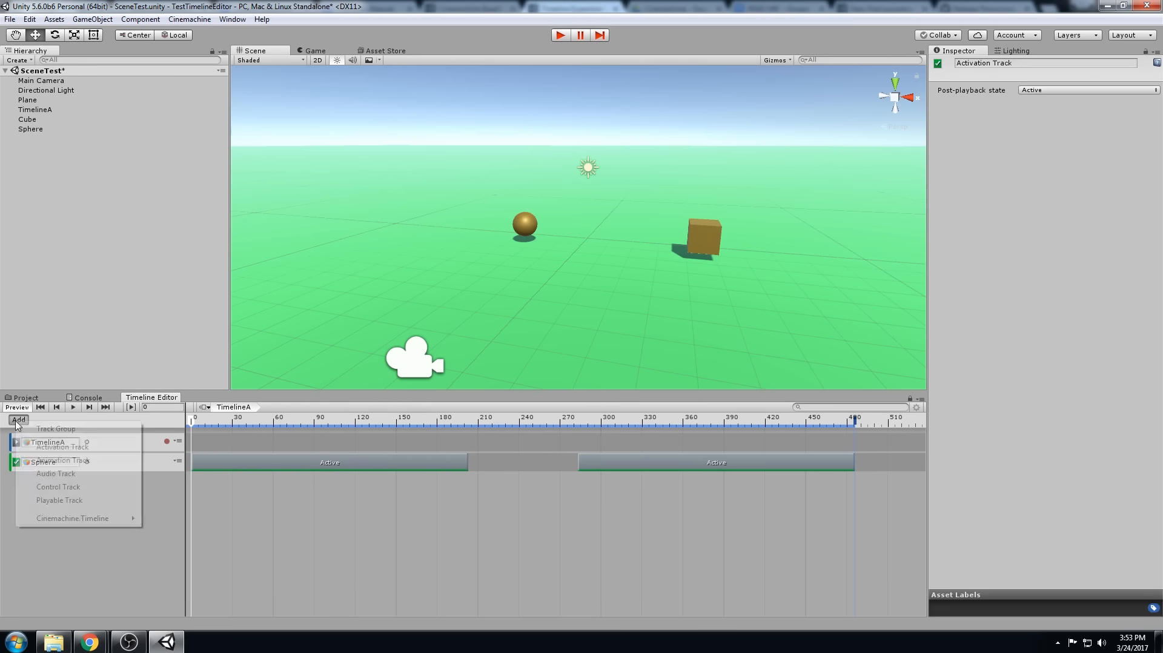
left_click(86, 462)
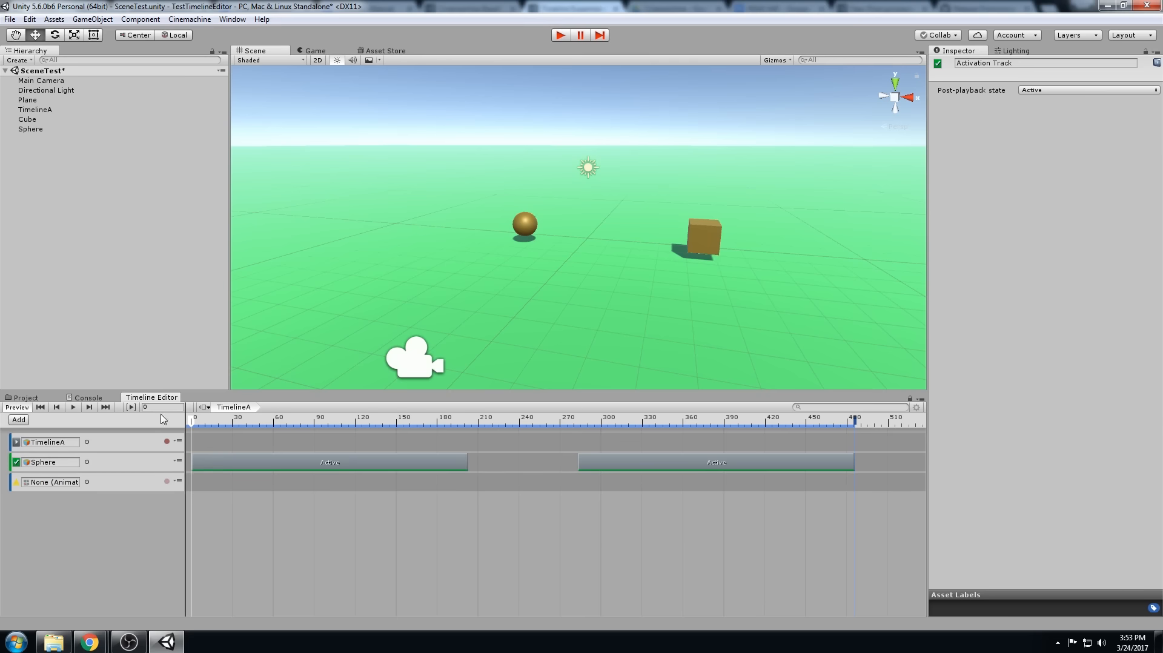
key("alt")
left_click_drag(575, 220, 550, 232, "alt")
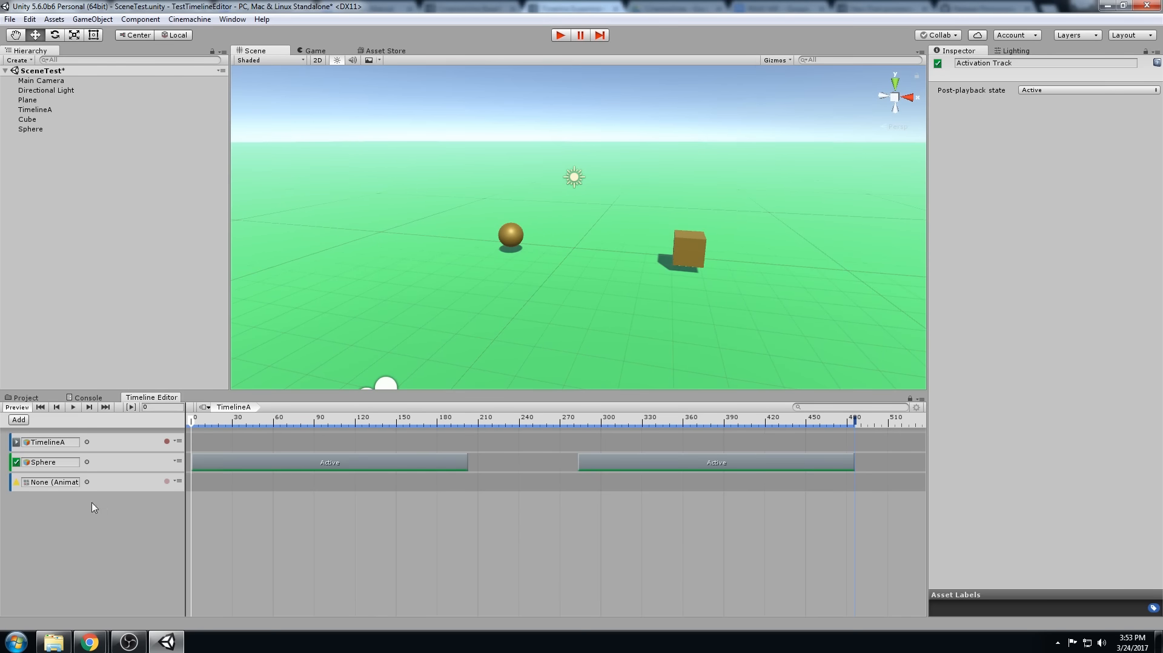
- Add an Animator component to the cube
left_click(515, 241)
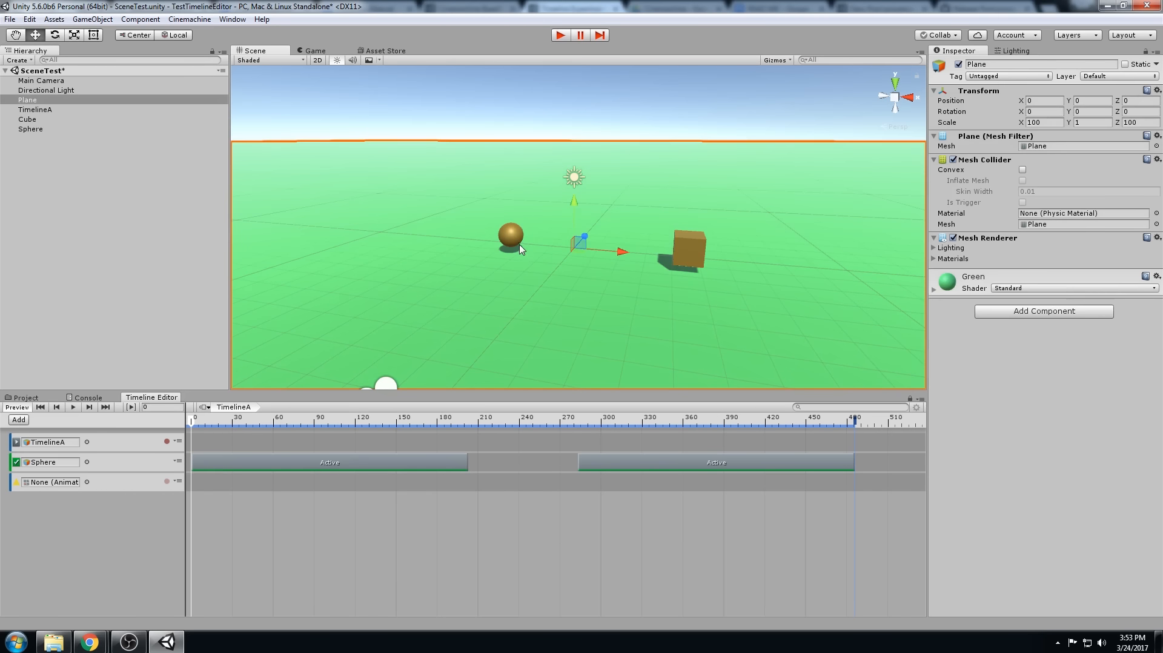
left_click(696, 252)
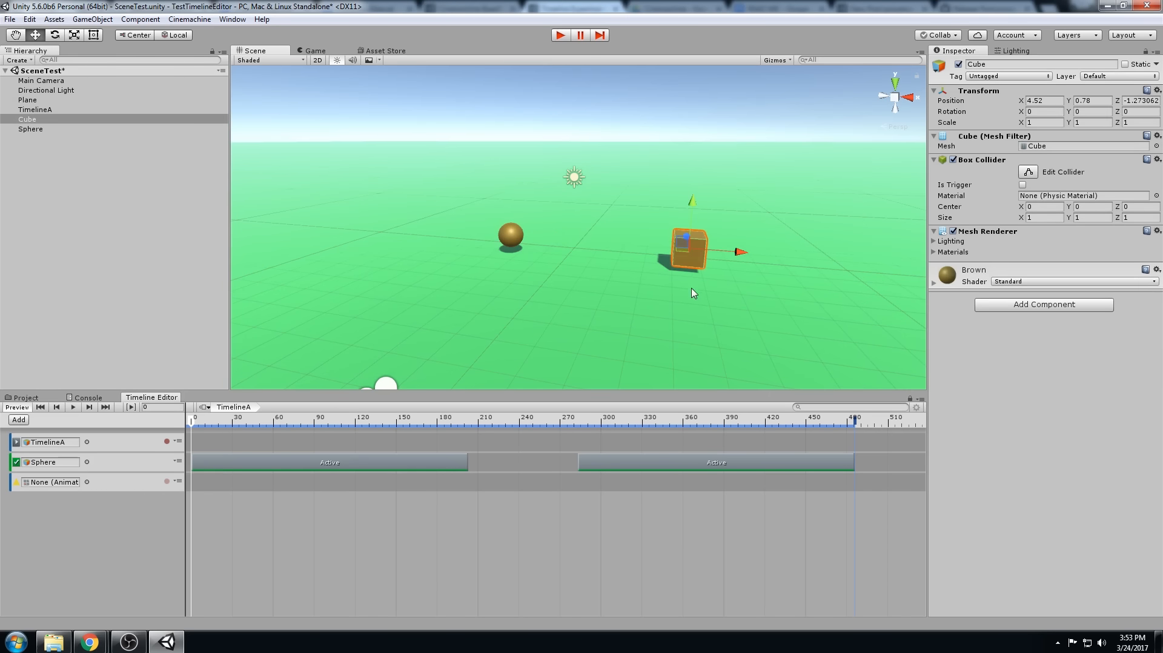
left_click_drag(674, 293, 649, 274, "alt")
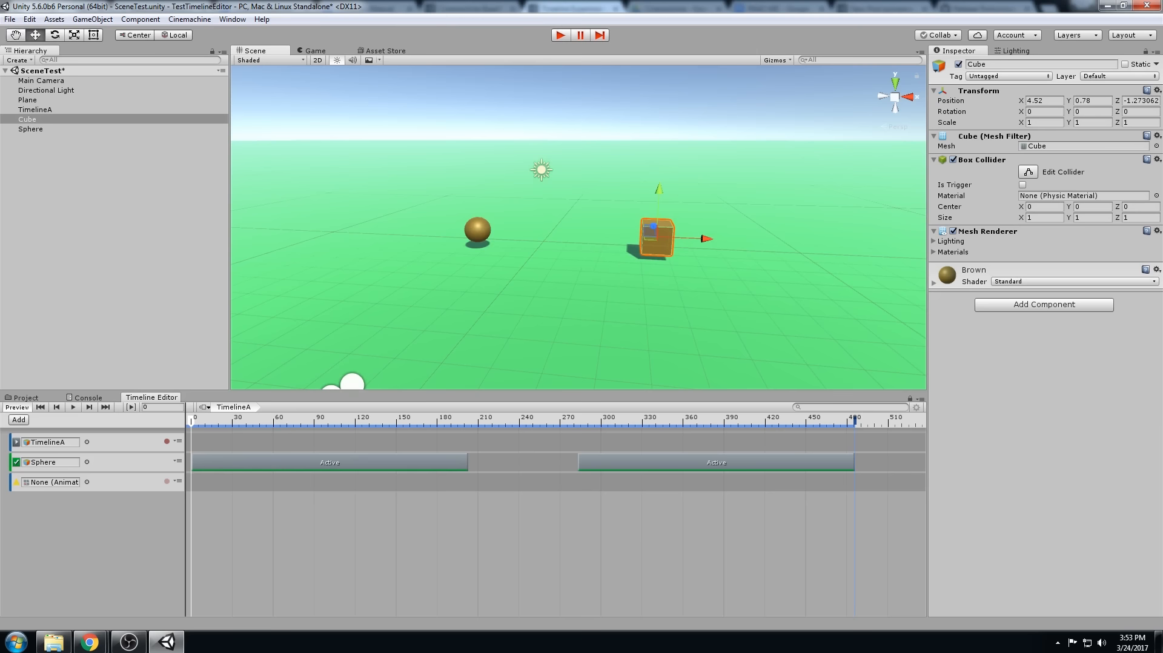
left_click(1047, 308)
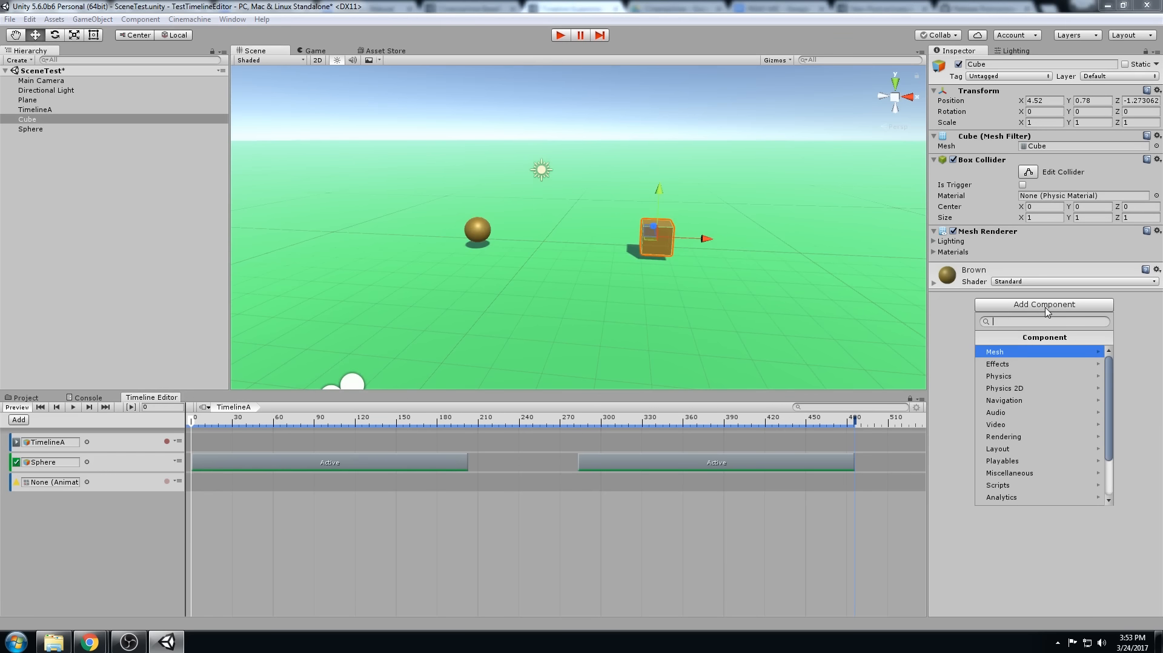
type("anim")
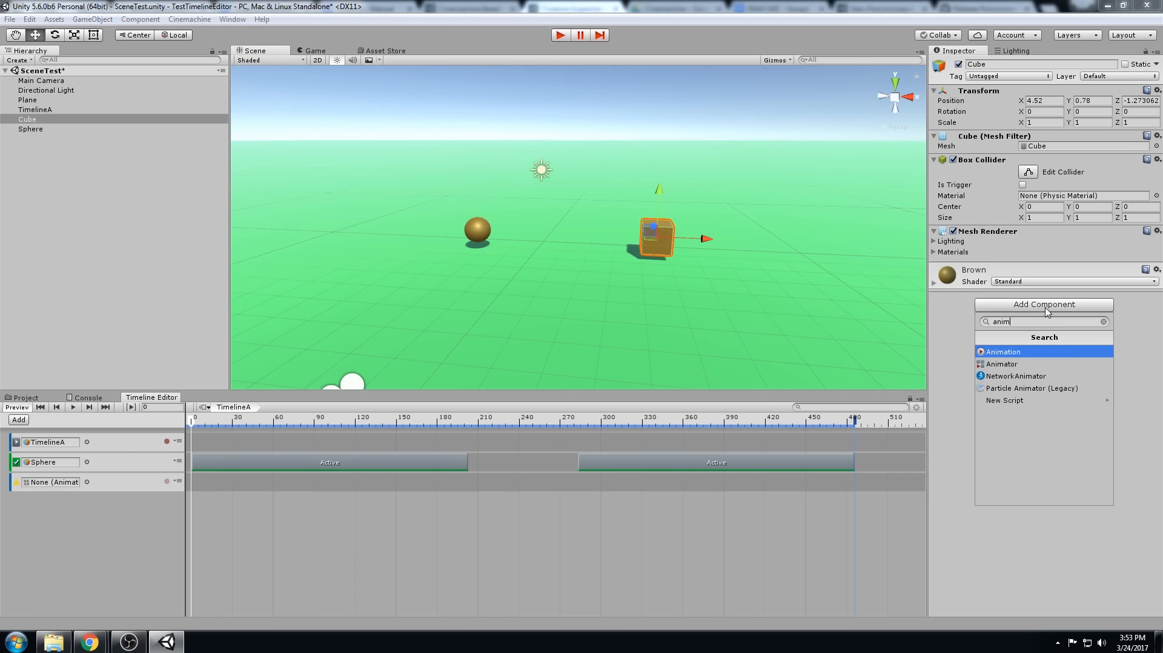
key("Down")
key("Return")
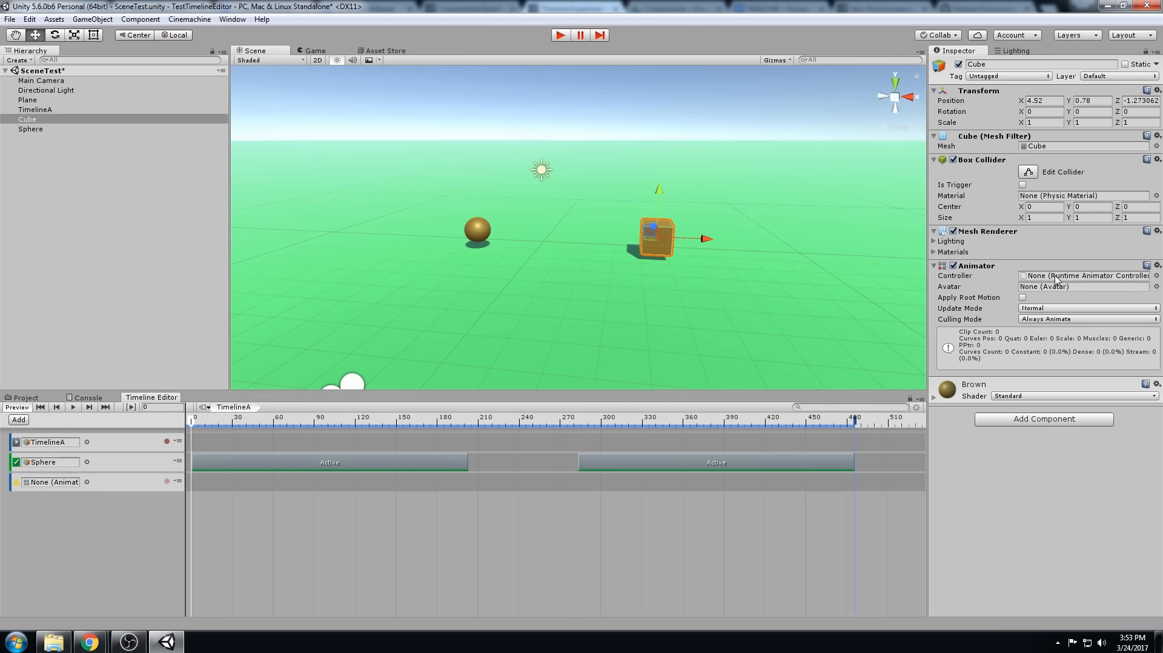
- Assign the Cube to the empty animation track, return the playhead to frame 0 and select the track
left_click_drag(28, 123, 61, 484)
mouse_move(200, 424)
left_mouse_down()
mouse_move(212, 424)
mouse_move(193, 432)
left_mouse_up()
left_click(111, 488)
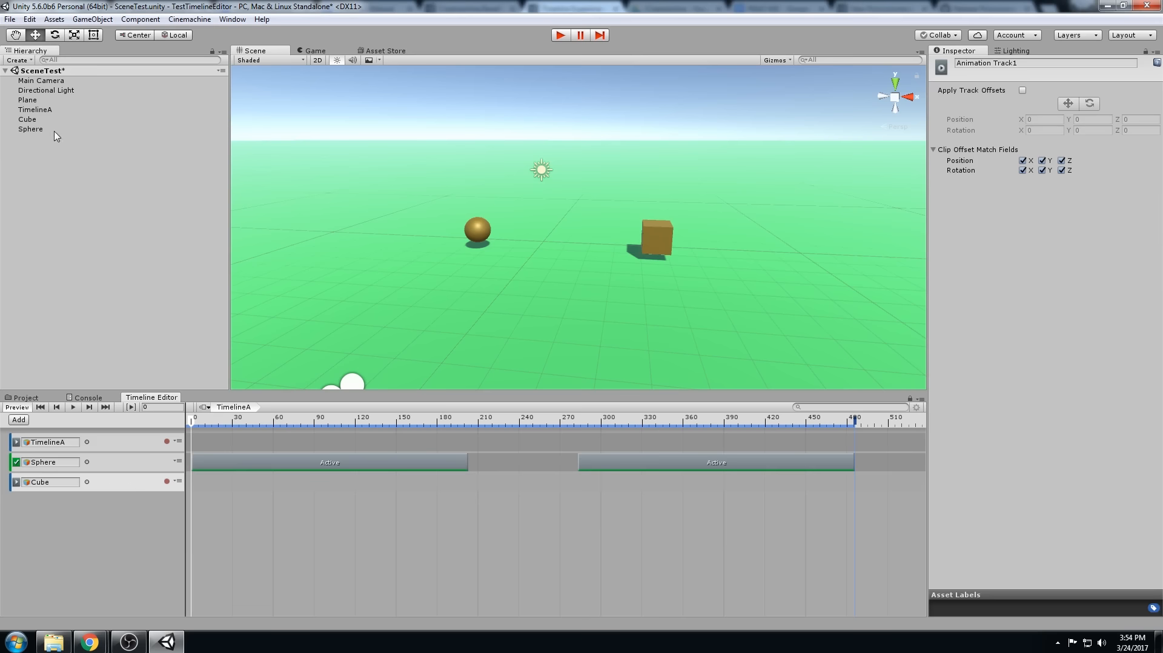
- Start recording on the Cube track and key the cube's position at frame 30 with Y at 0.78
left_click(28, 119)
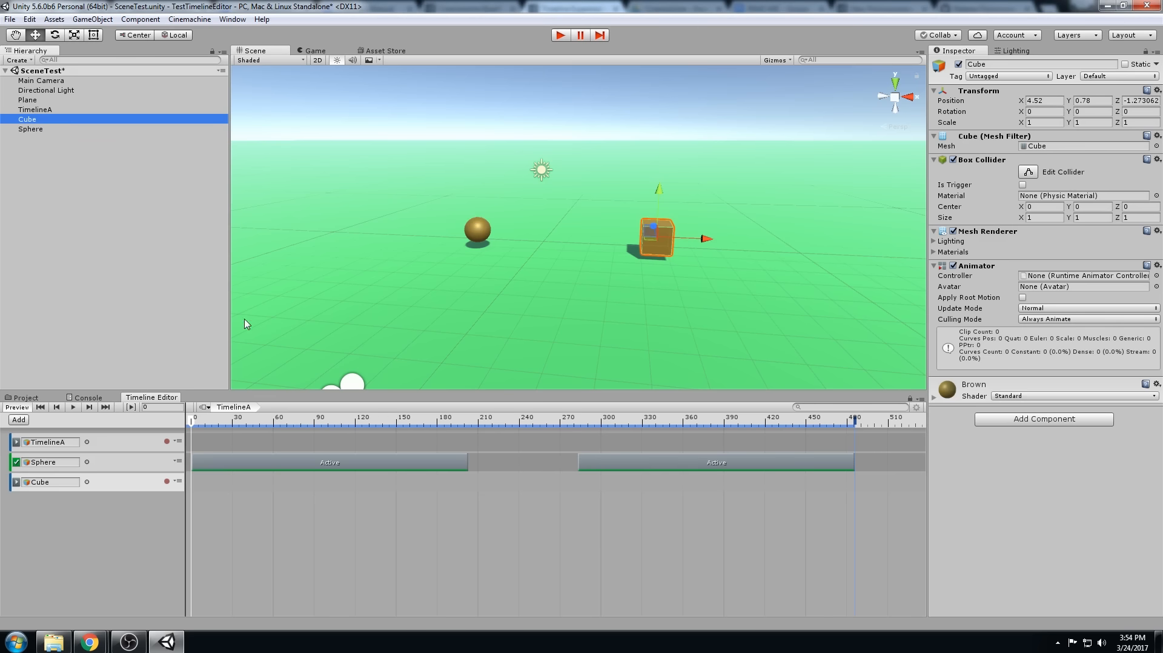
left_click(167, 481)
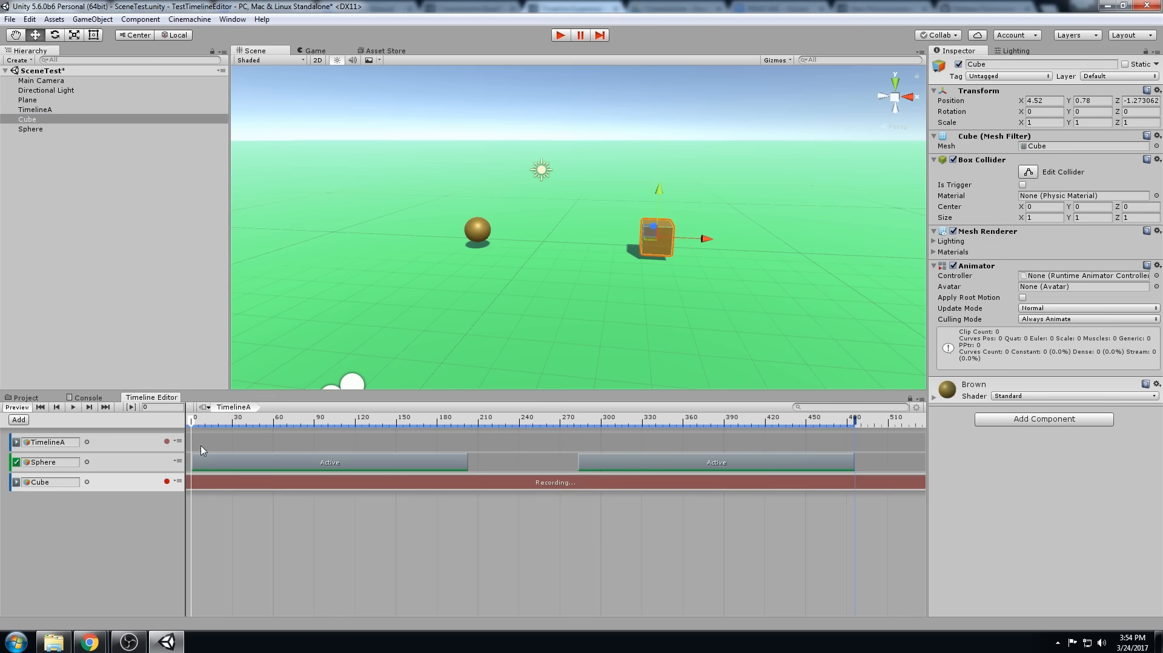
left_click(200, 423)
left_click_drag(200, 423, 235, 438)
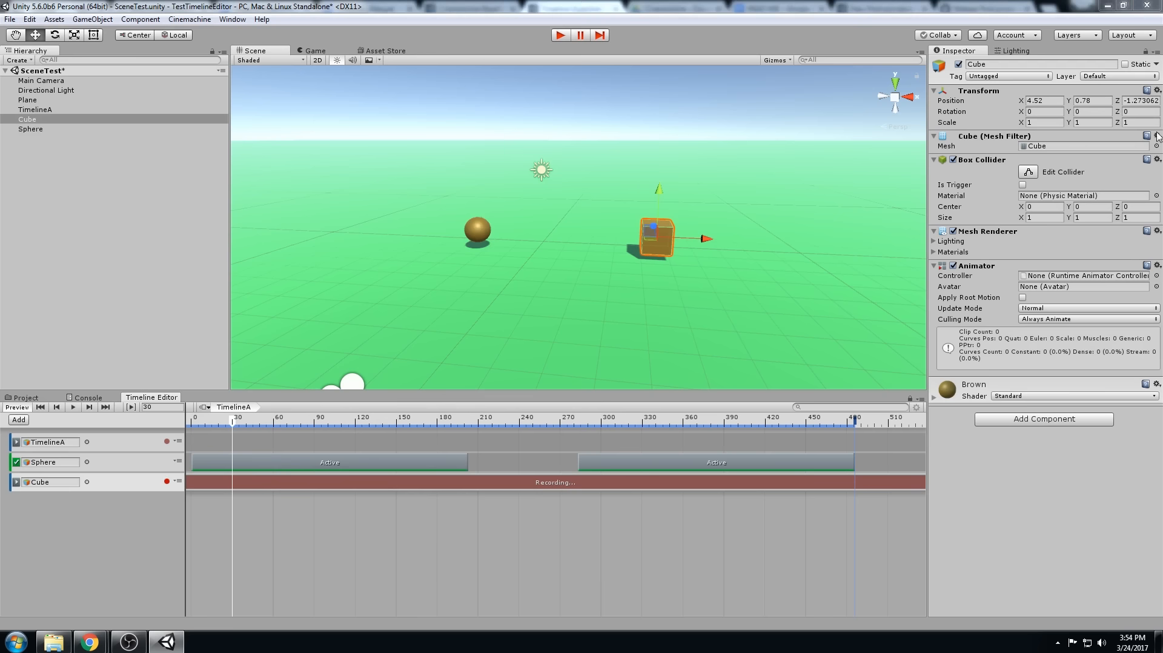
left_click(1099, 100)
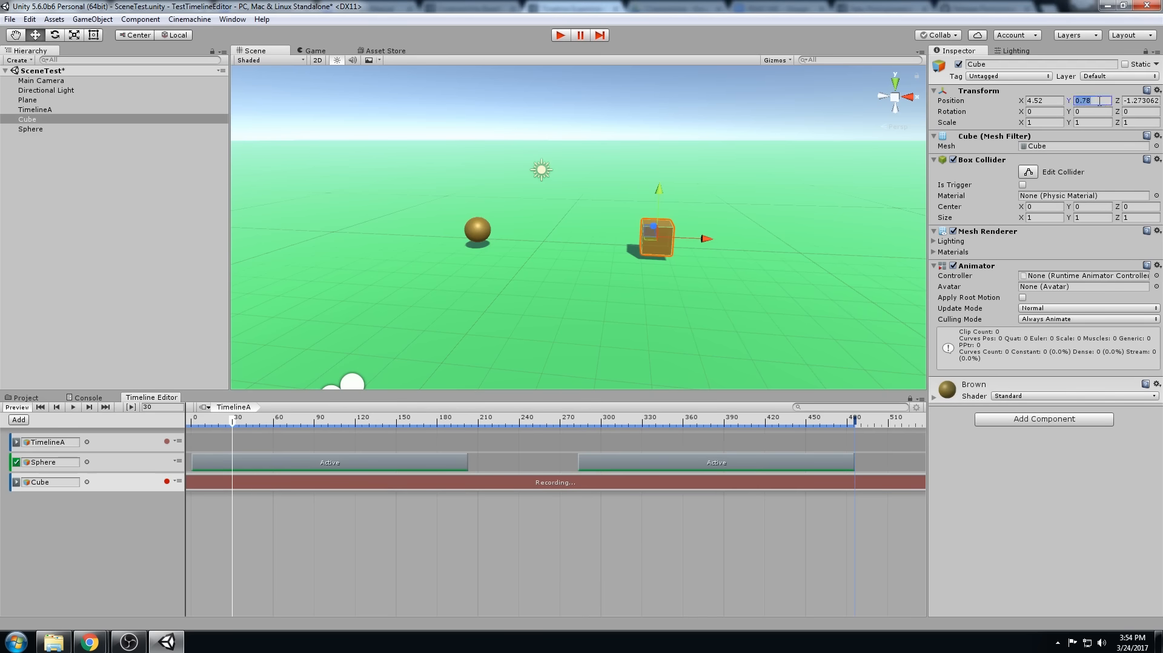
type("1")
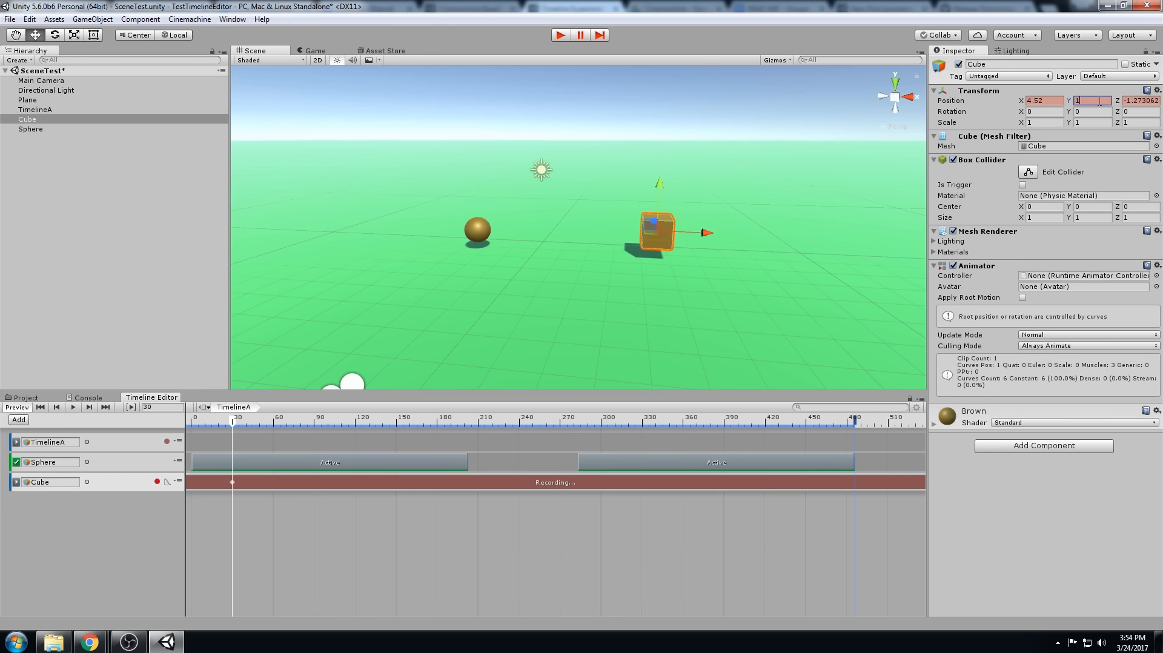
key("Tab")
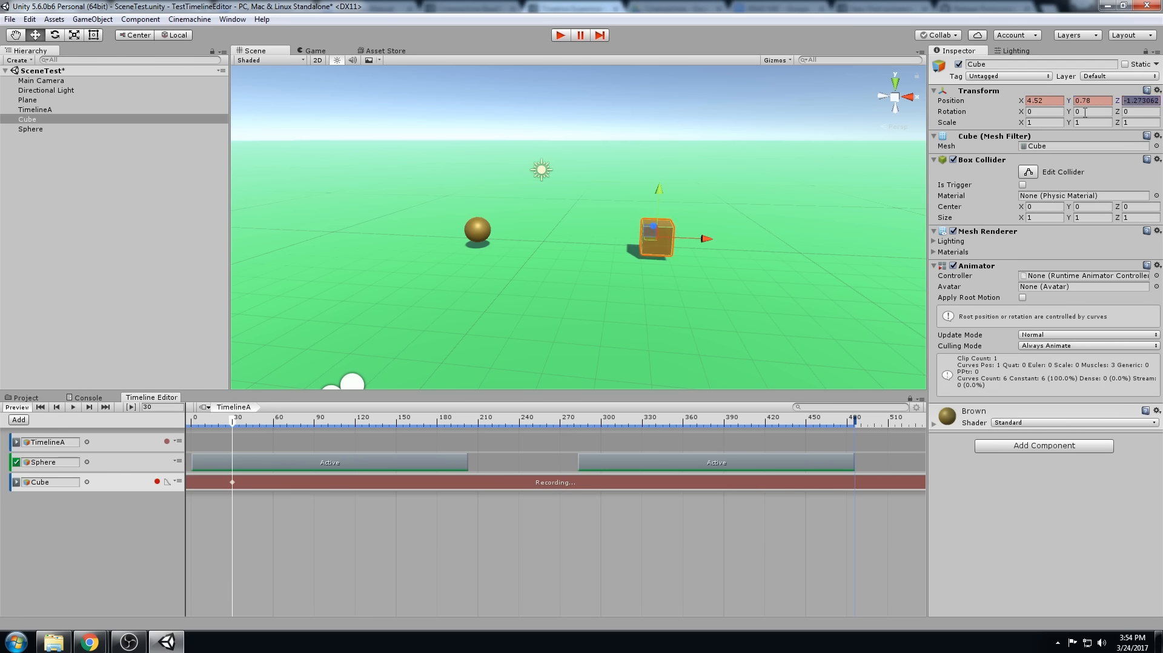
left_click(1084, 112)
- Key the cube at frame 214 by moving it along the X axis past the sphere to about X -7.02, and stop recording
left_click_drag(235, 428, 484, 433)
left_click_drag(703, 225, 655, 325, "alt")
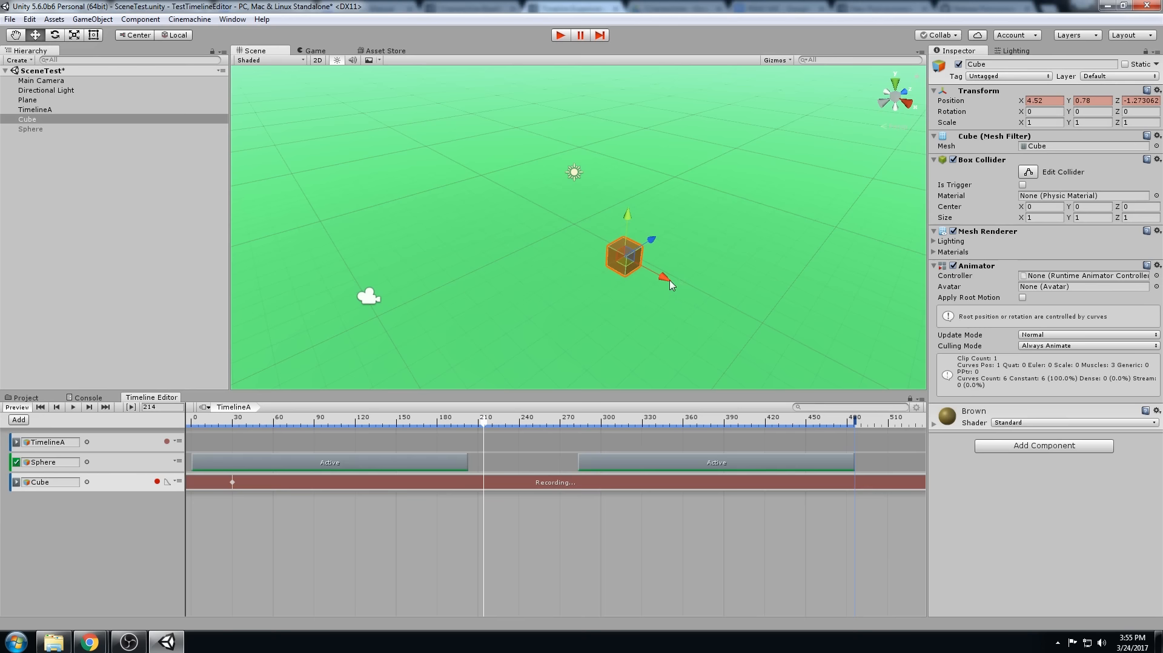
left_click_drag(667, 280, 464, 186)
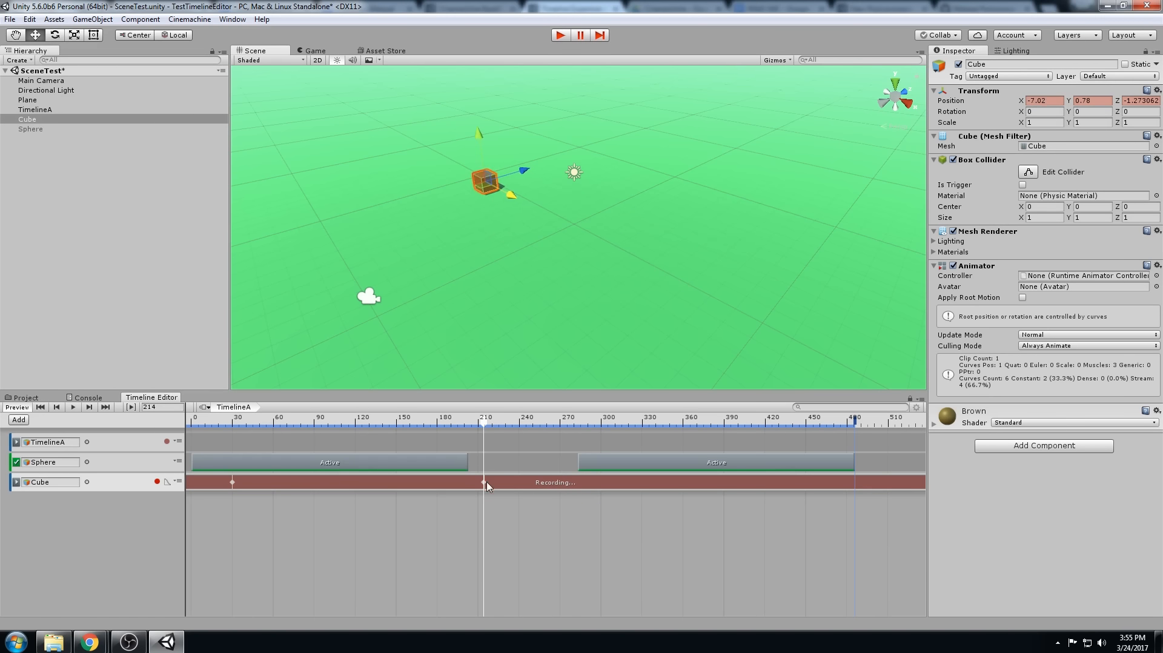
left_click(157, 482)
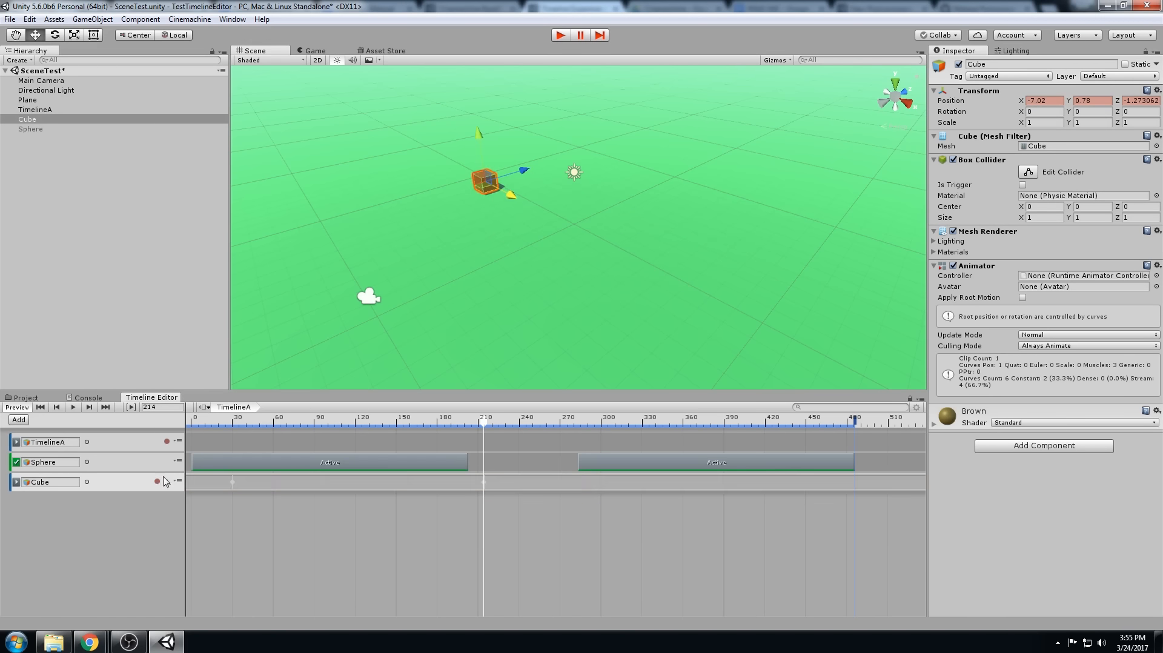
- Scrub to frame 119, where the cube reaches the sphere, and shorten the first Sphere activation clip to end at about frame 120
left_click_drag(429, 310, 516, 302, "alt")
left_click_drag(484, 430, 354, 412)
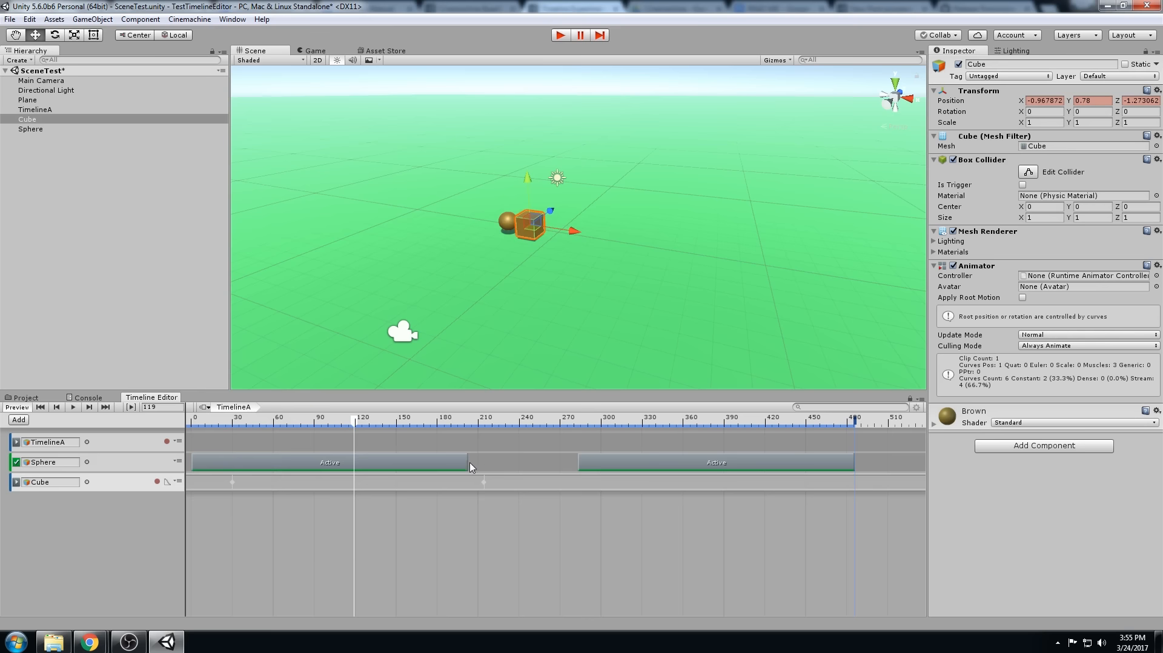
left_click_drag(467, 464, 286, 466)
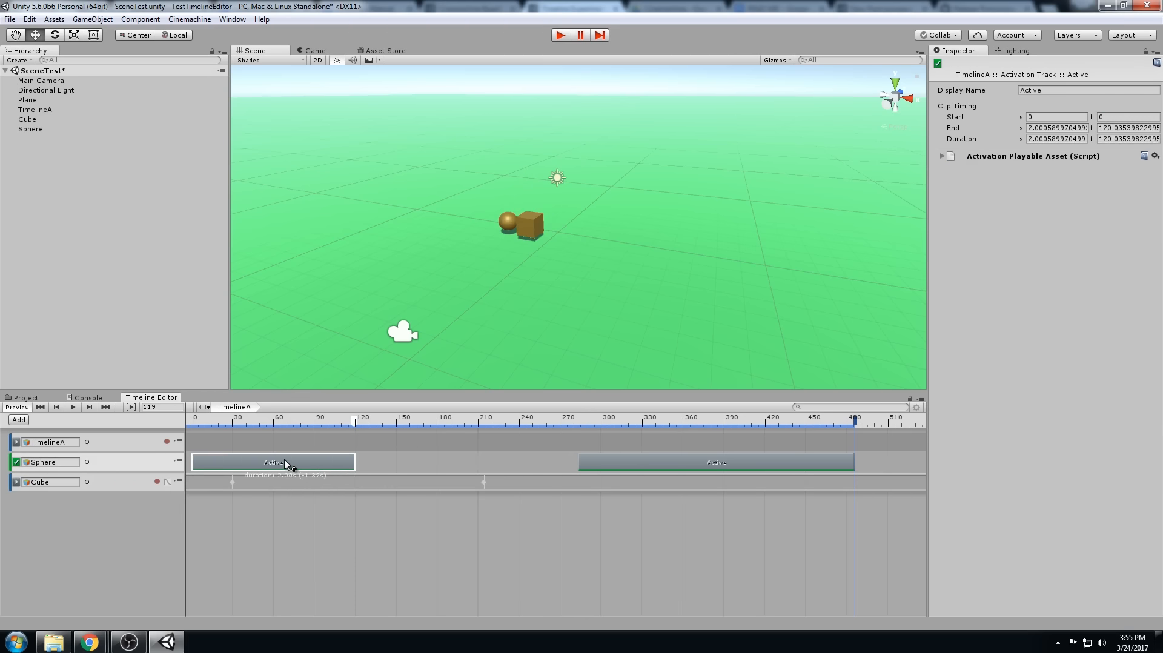
- Scrub to frame 159, where the cube has passed the sphere, and move the second Sphere activation clip to start there
left_click(751, 465)
left_click_drag(701, 464, 611, 464)
left_click_drag(355, 425, 408, 427)
left_click_drag(527, 470, 494, 470)
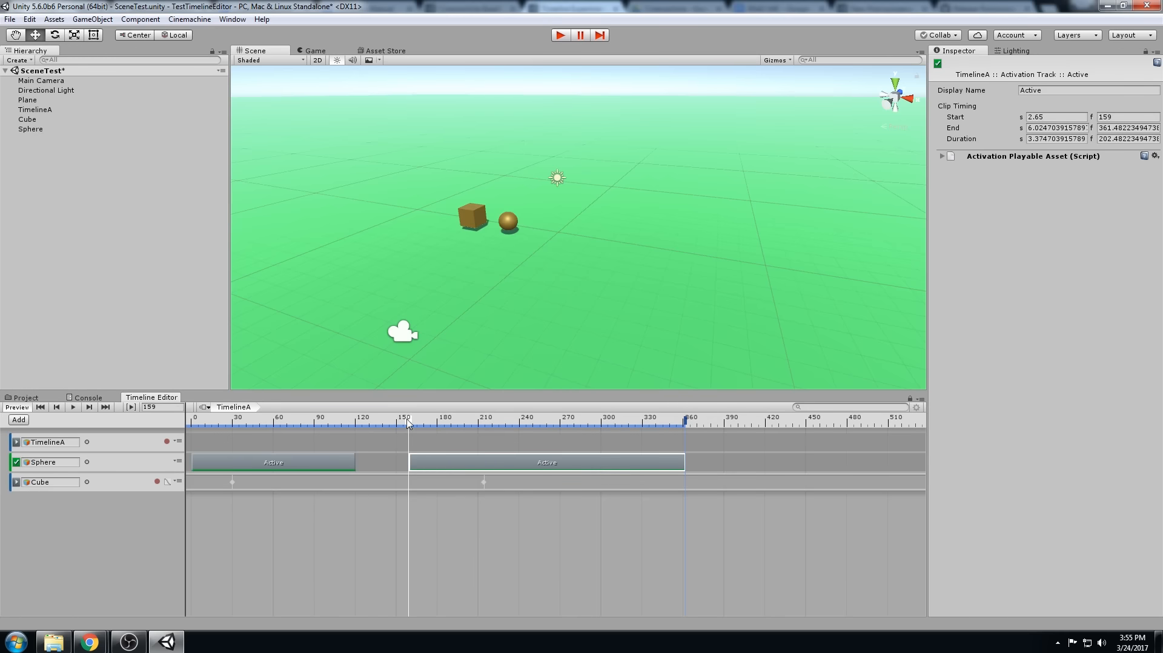
- Return the playhead to frame 0, play the scene to check the sphere's activation against the cube's motion, and stop playback
left_click_drag(407, 424, 185, 421)
left_click(561, 35)
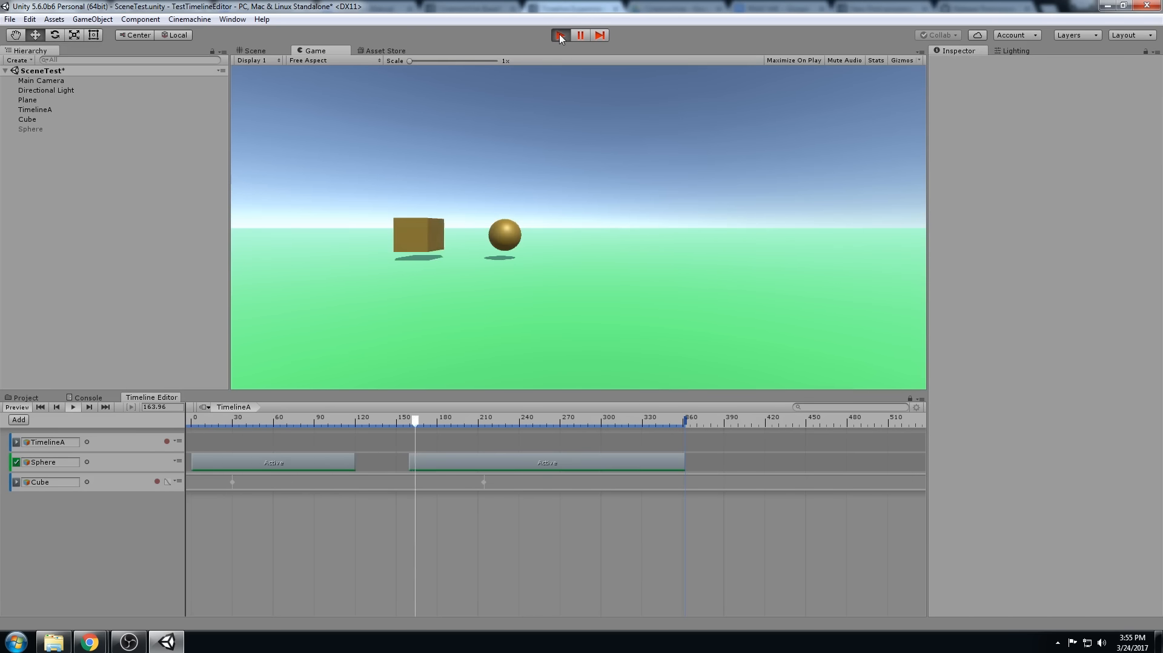
left_click(561, 35)
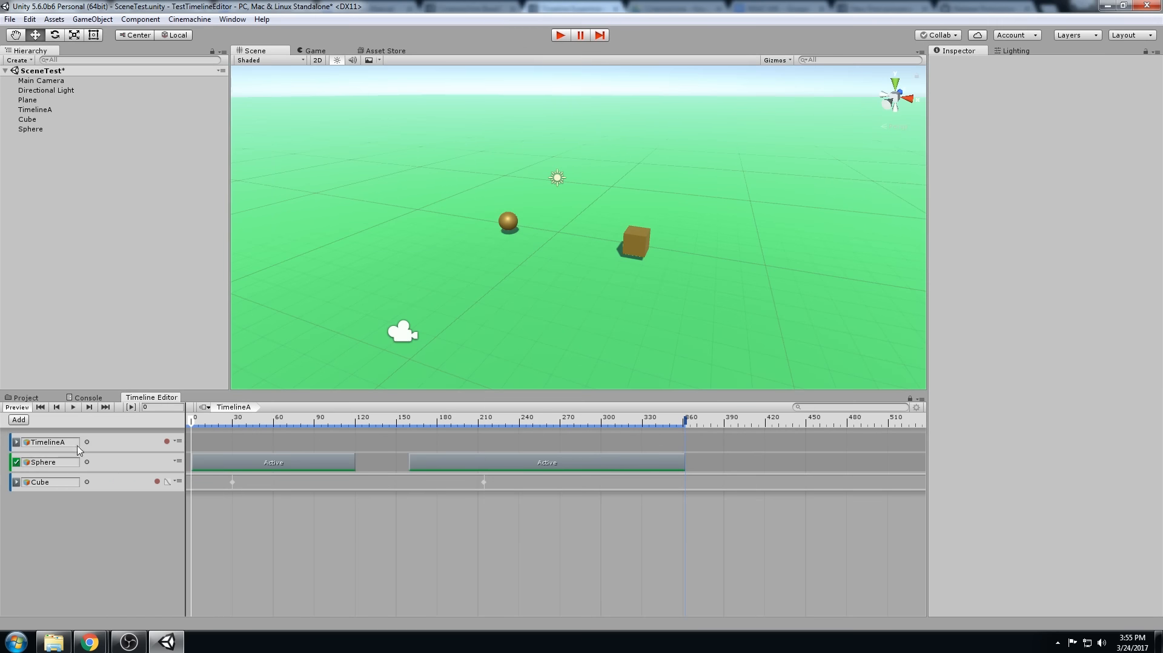
- Add another empty animation track to TimelineA and import the complete Mecanim Locomotion Starter Kit package from the Asset Store
left_click(18, 421)
left_click(90, 459)
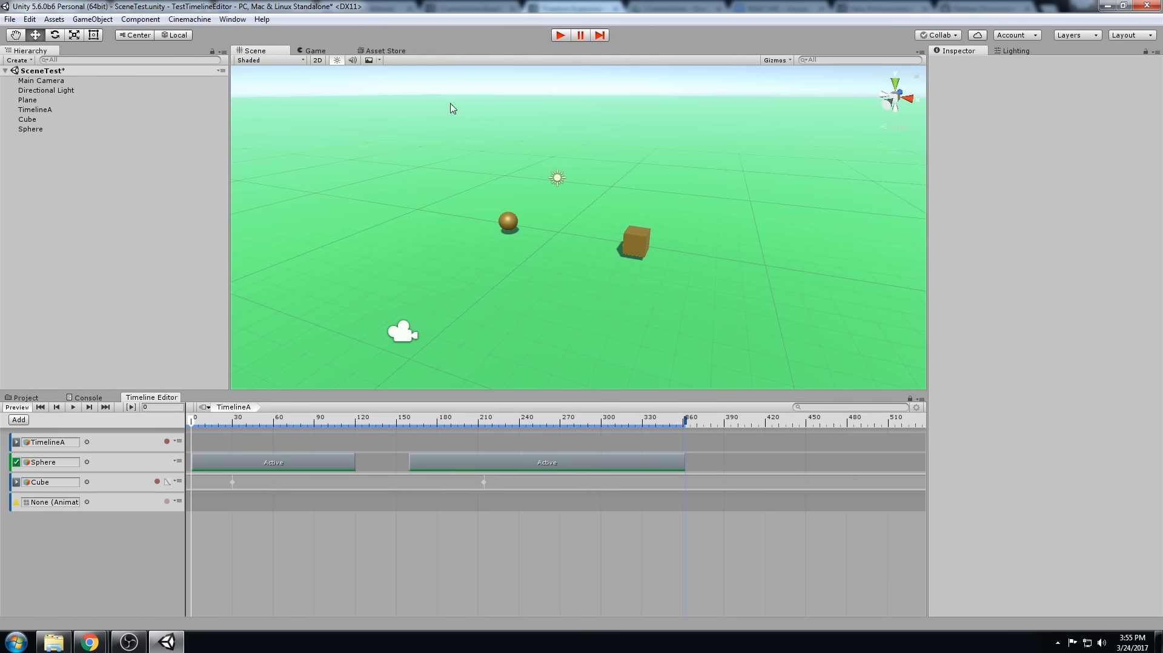
left_click(388, 51)
left_click(317, 248)
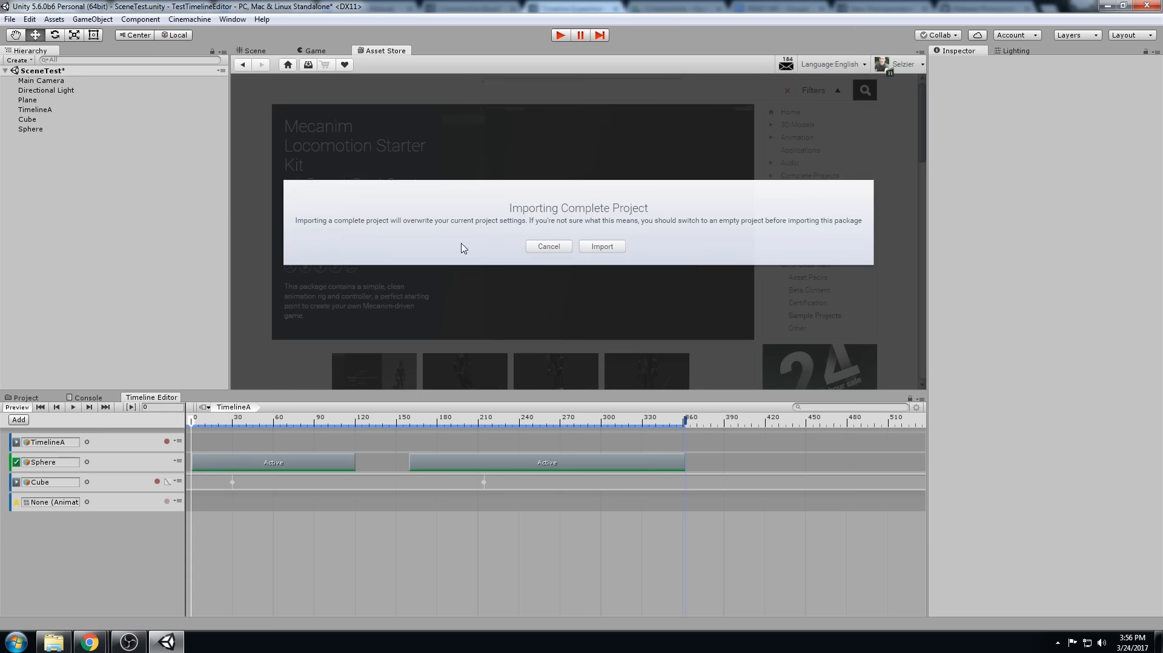
left_click(599, 250)
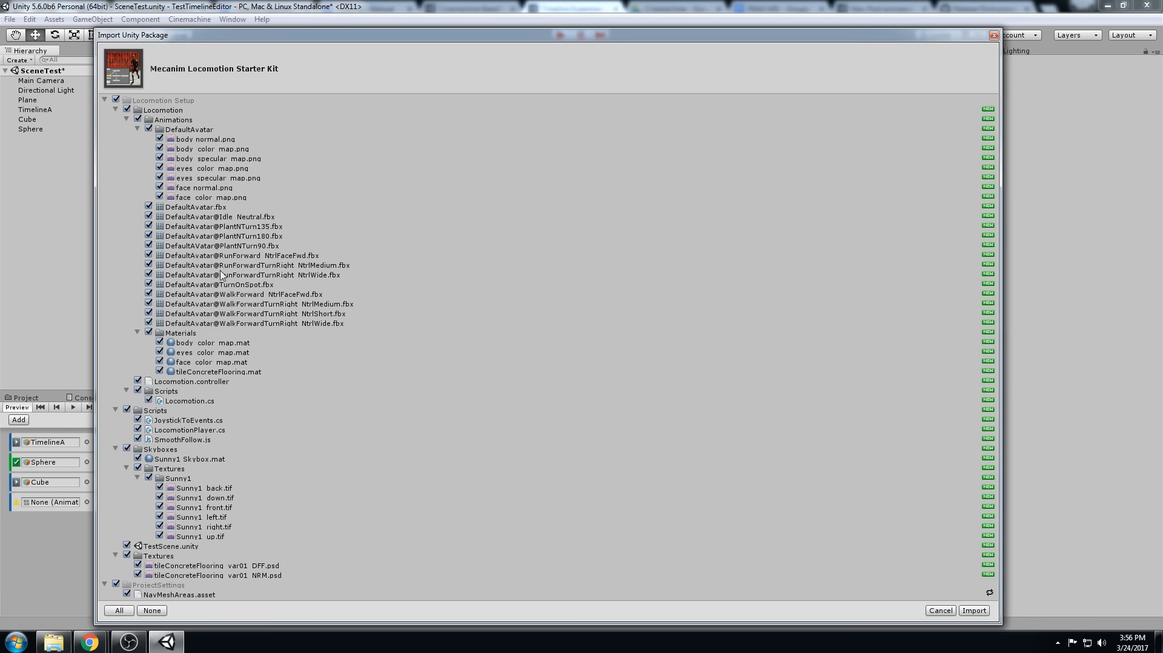
left_click(974, 610)
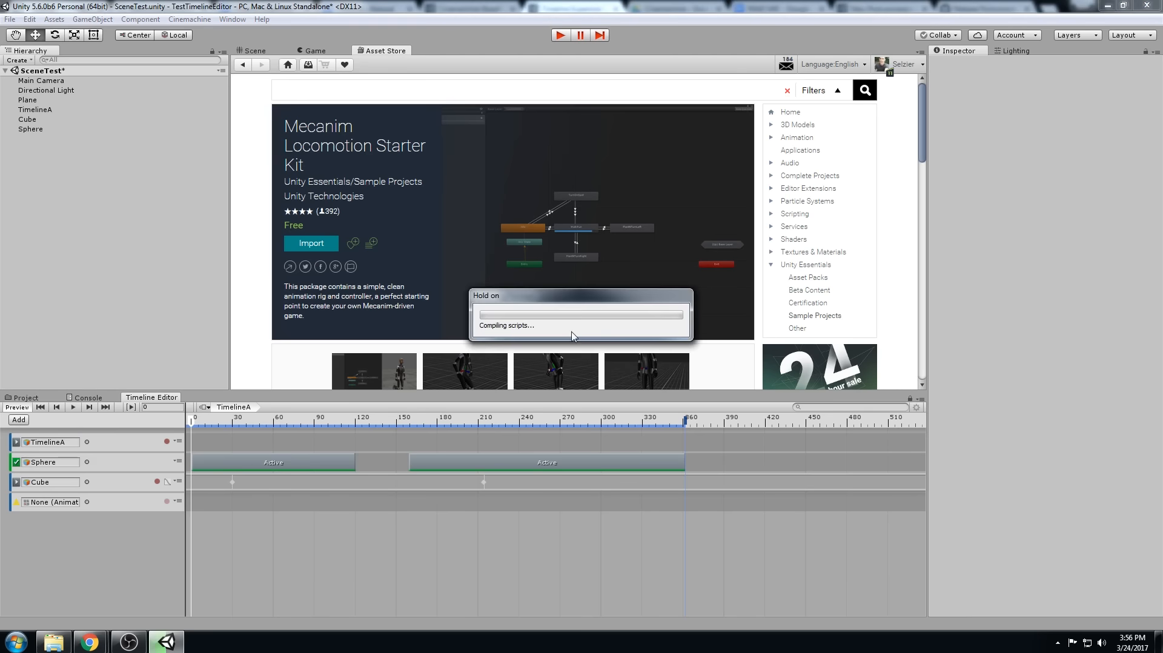
- Return to the Scene view and open the Locomotion Setup > Locomotion > Animations folder in the project assets
left_click(251, 54)
left_click(158, 398)
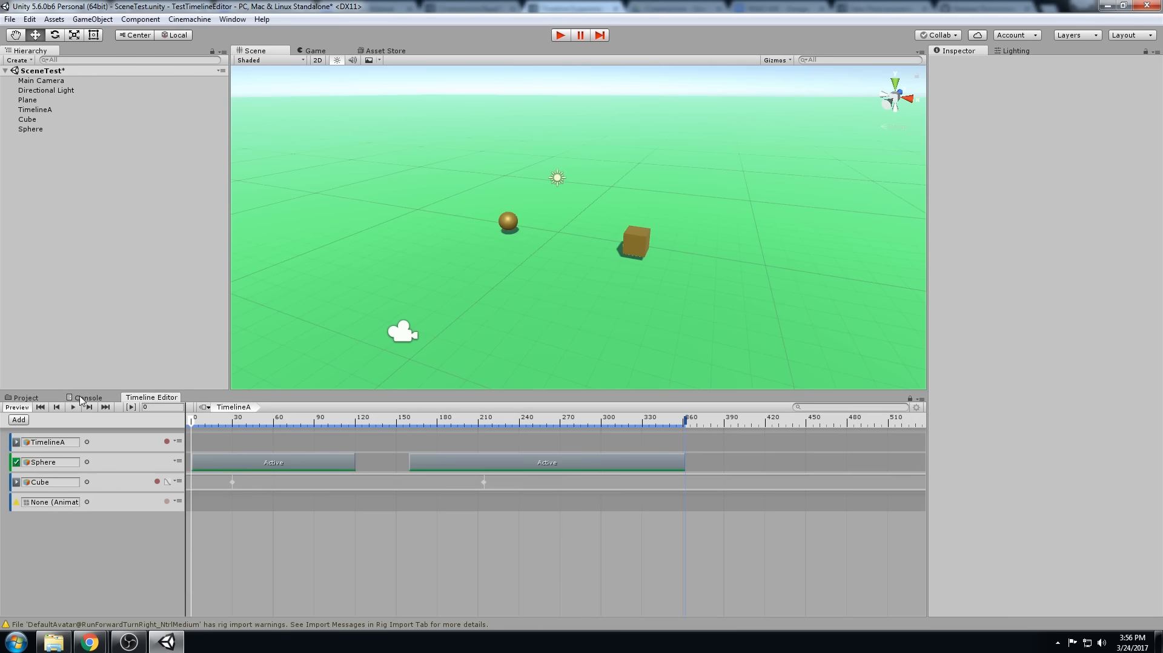
left_click(27, 398)
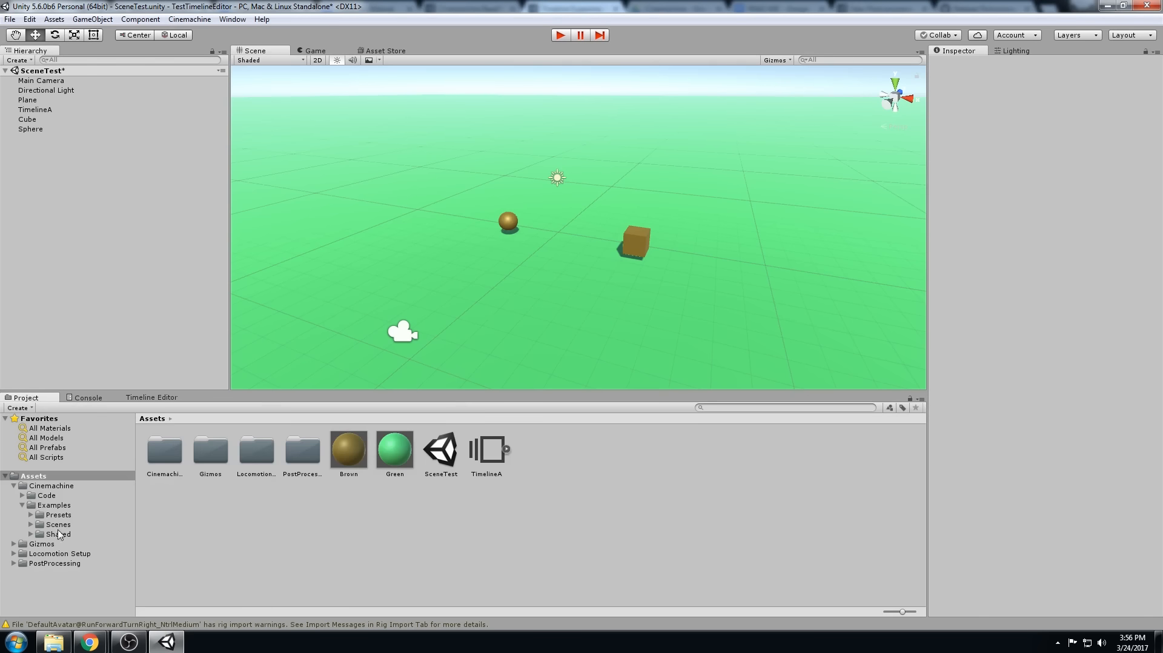
left_click(60, 554)
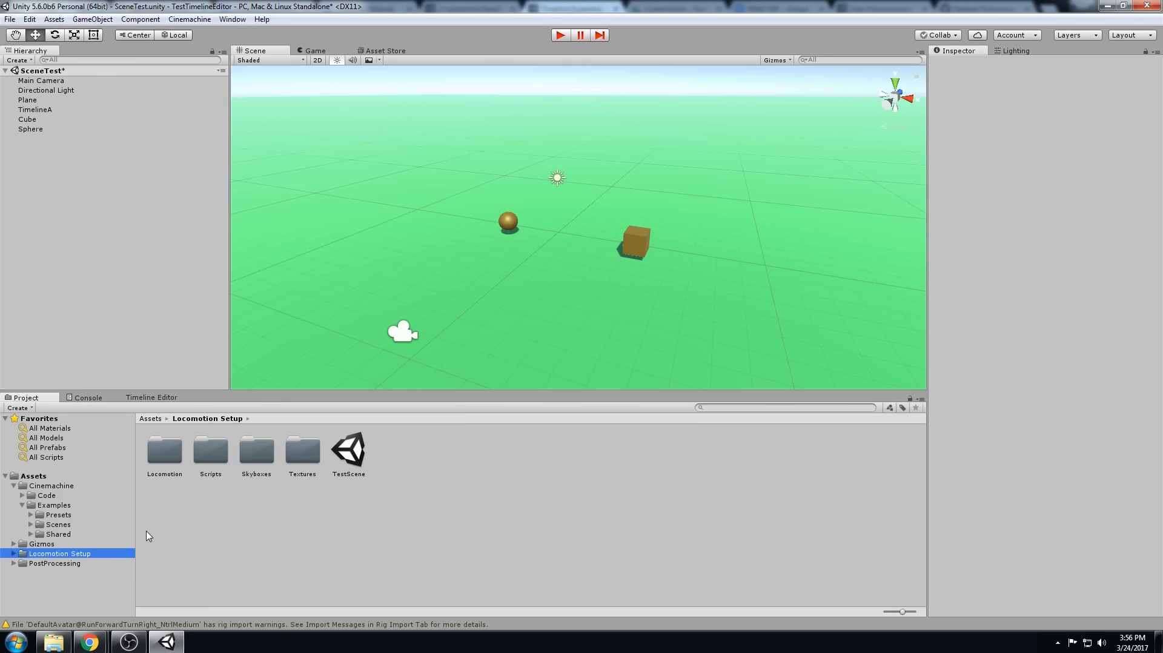
double_click(85, 554)
left_click(64, 573)
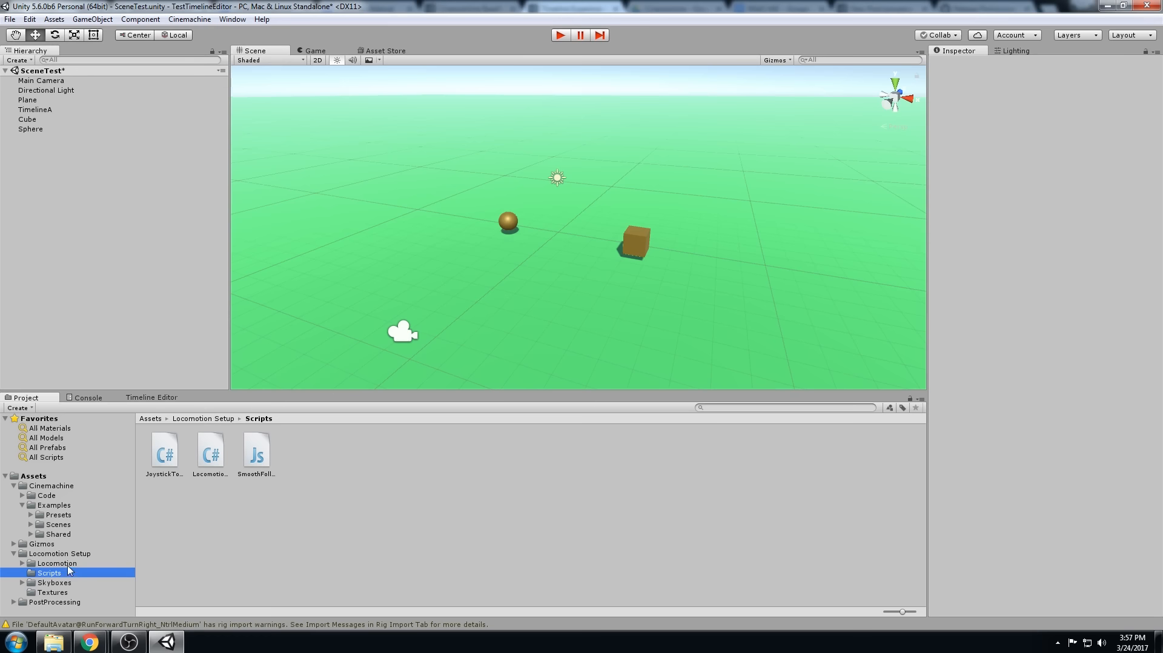
left_click(70, 564)
key("Right")
key("Down")
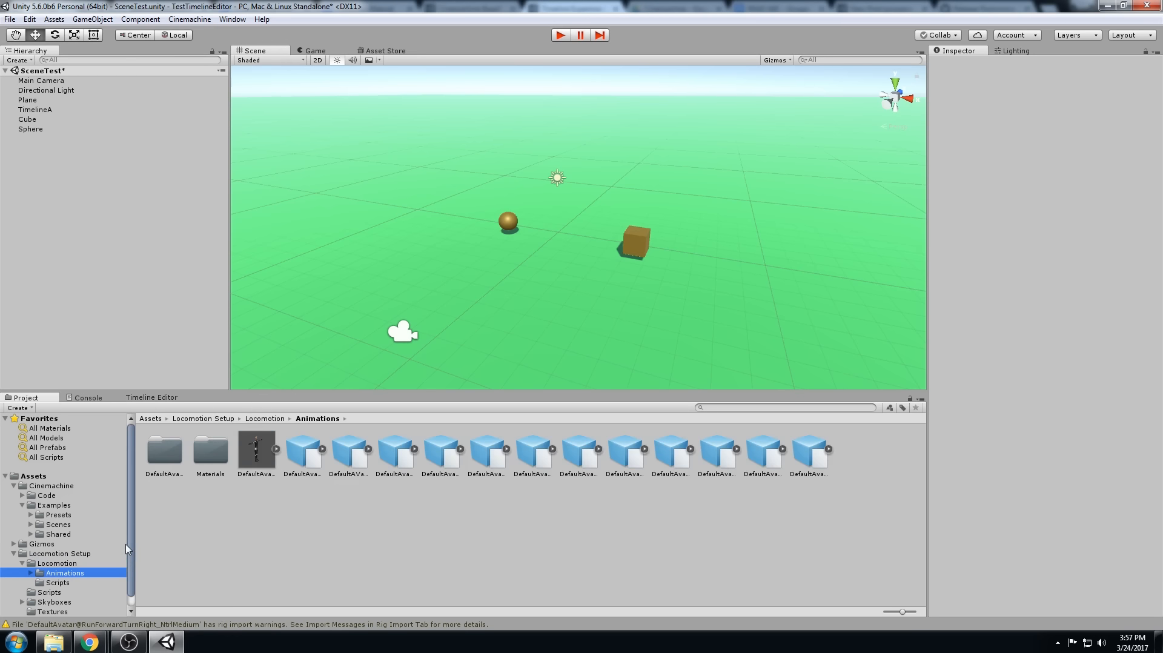
- Add the DefaultAvatar model to the scene at about X -8, Y 0, Z -4.8, turned about 88° around Y
left_click_drag(262, 455, 374, 250)
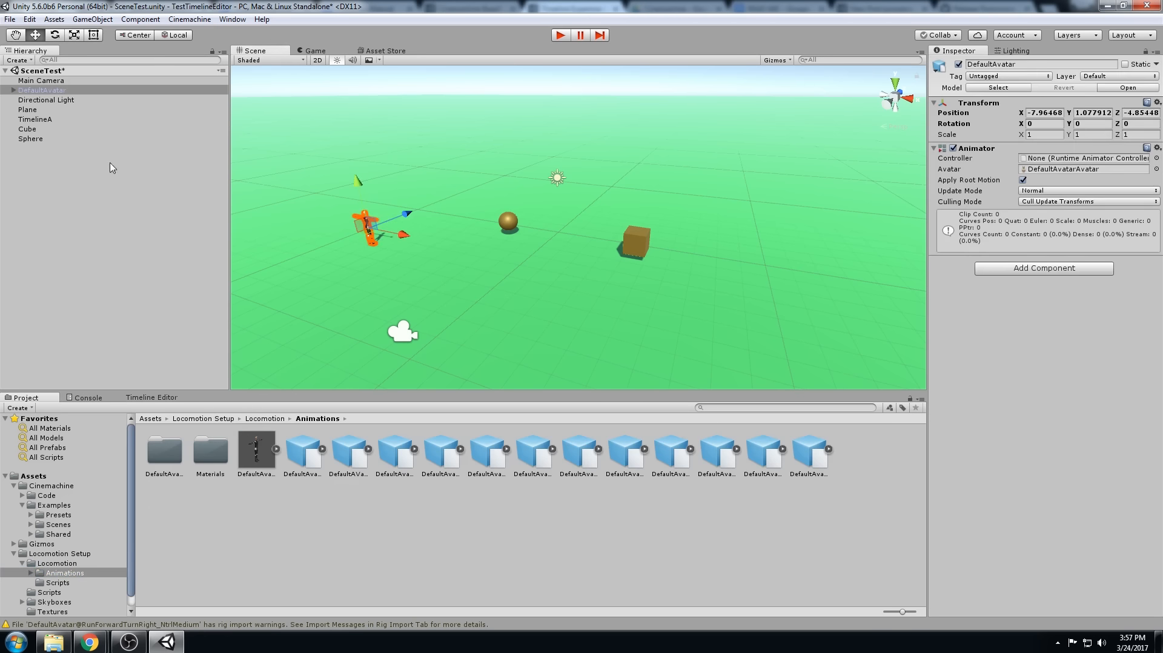
left_click_drag(493, 215, 478, 179, "alt")
left_click(478, 178)
scroll(584, 174, "down", 3)
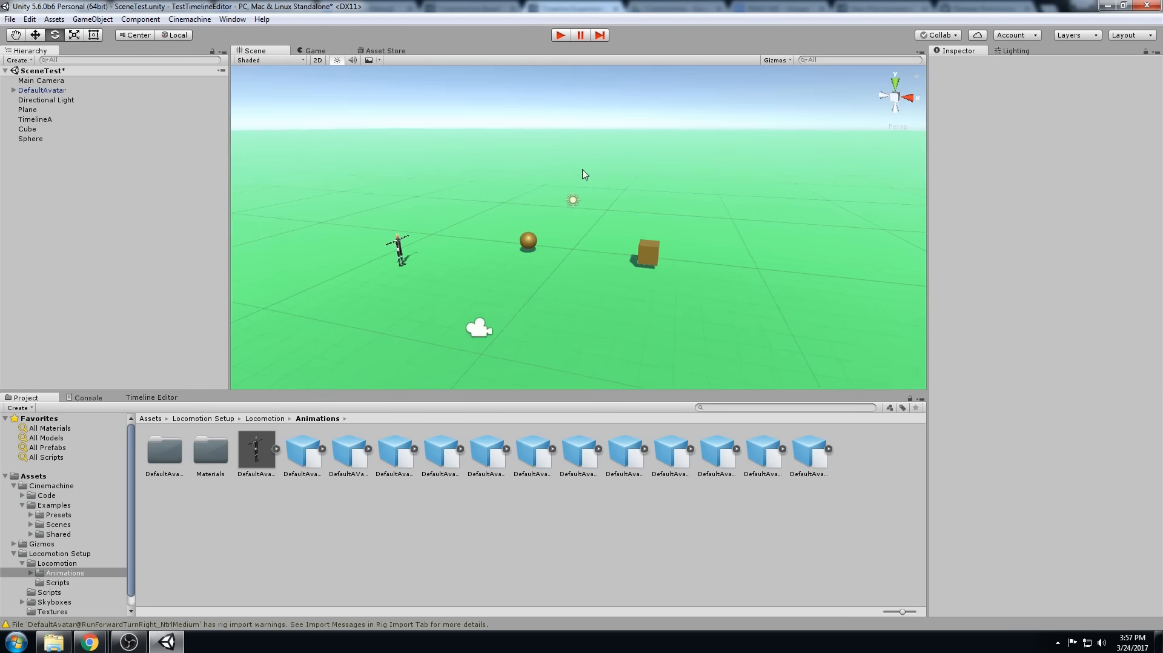
left_click_drag(584, 174, 522, 176, "alt")
left_click_drag(347, 116, 388, 150, "alt")
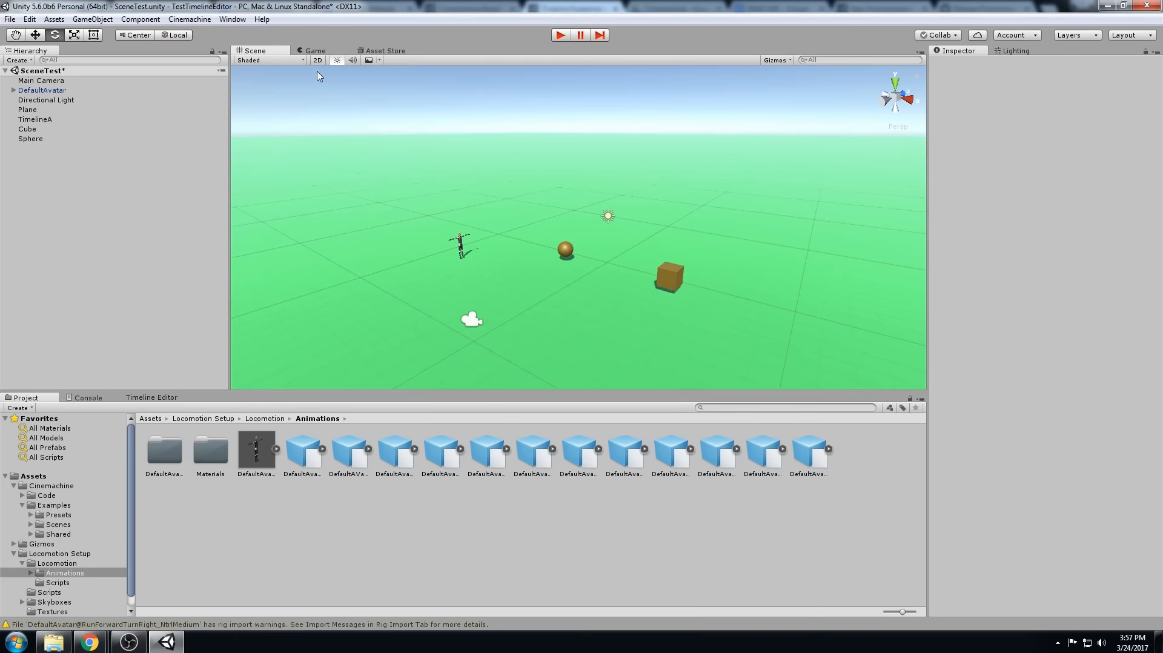
- Bind DefaultAvatar to the empty animation track in TimelineA
left_click(150, 398)
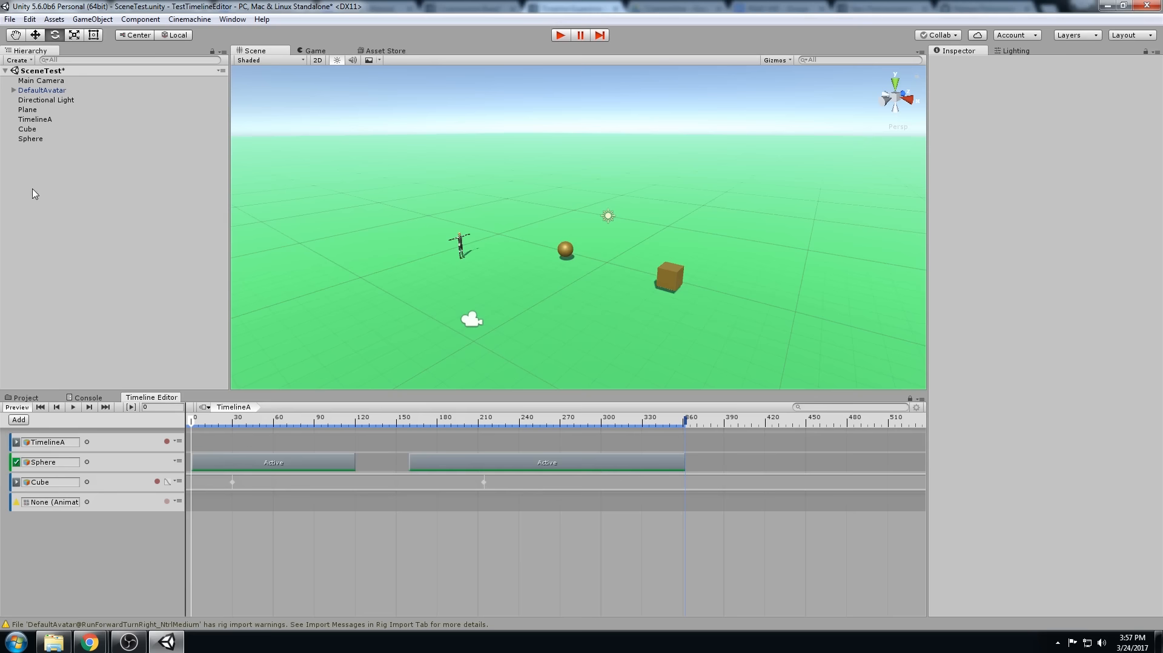
left_click(37, 91)
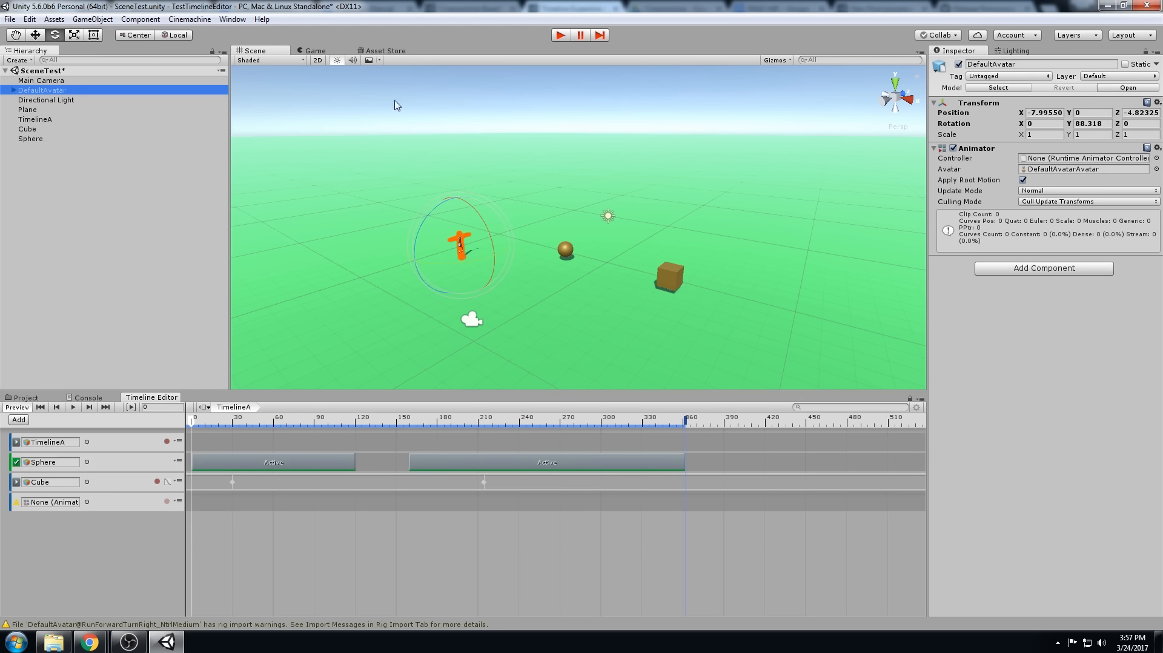
left_click_drag(52, 93, 63, 504)
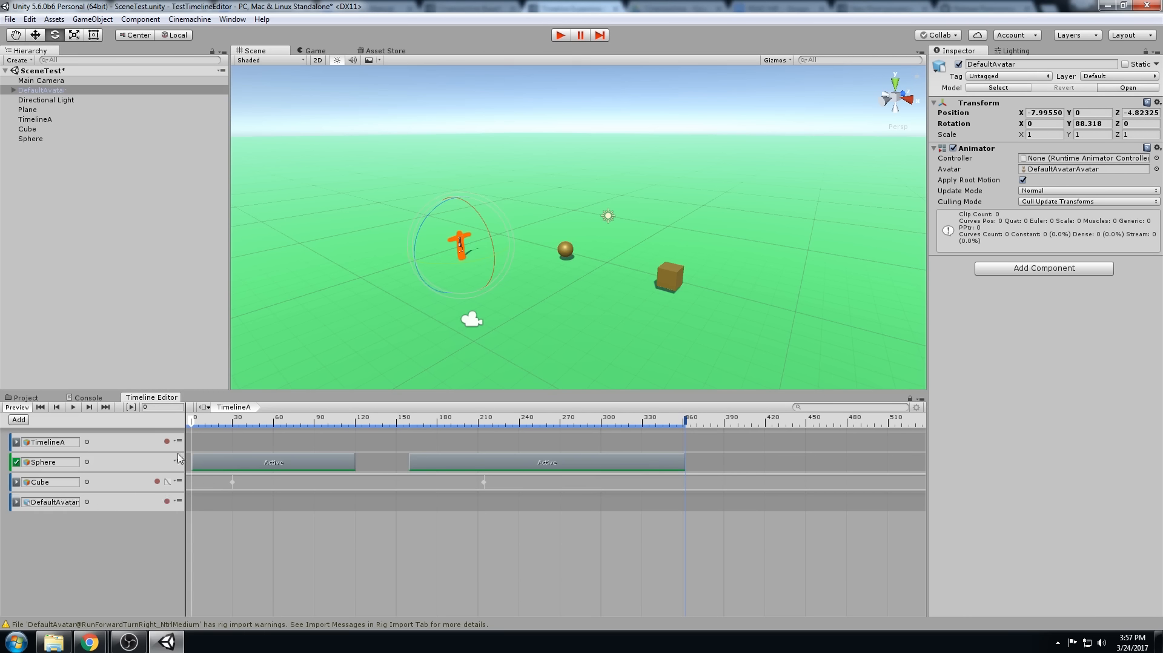
- Play-test the scene, watch the avatar in the Scene view, and stop playback
left_click(560, 36)
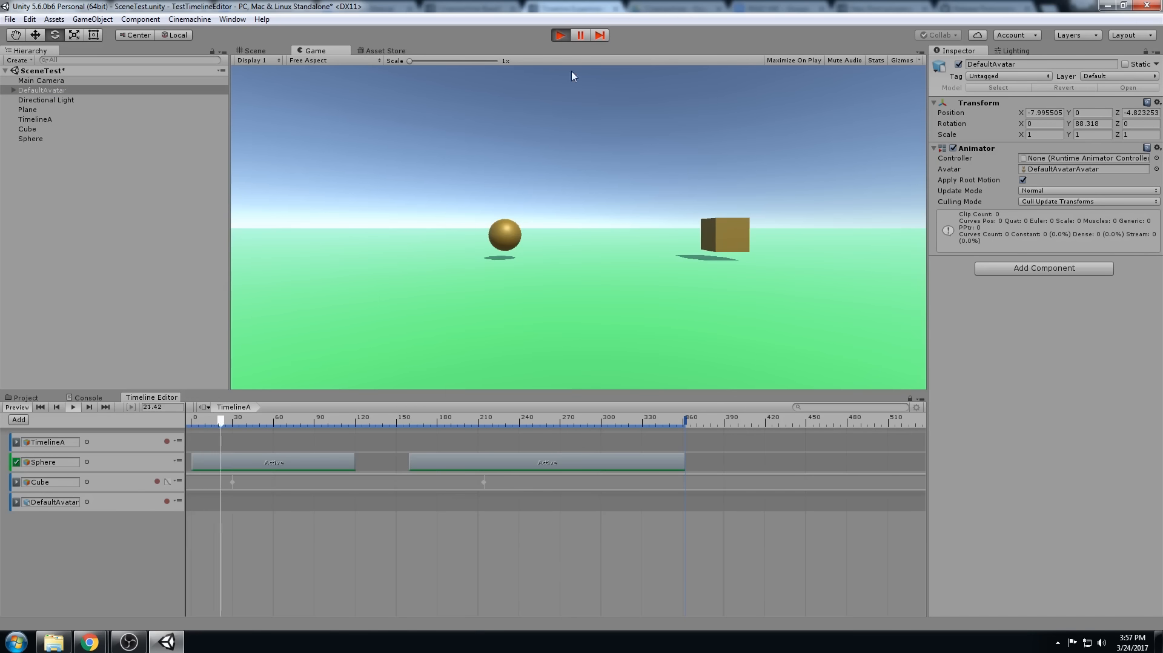
left_click(255, 51)
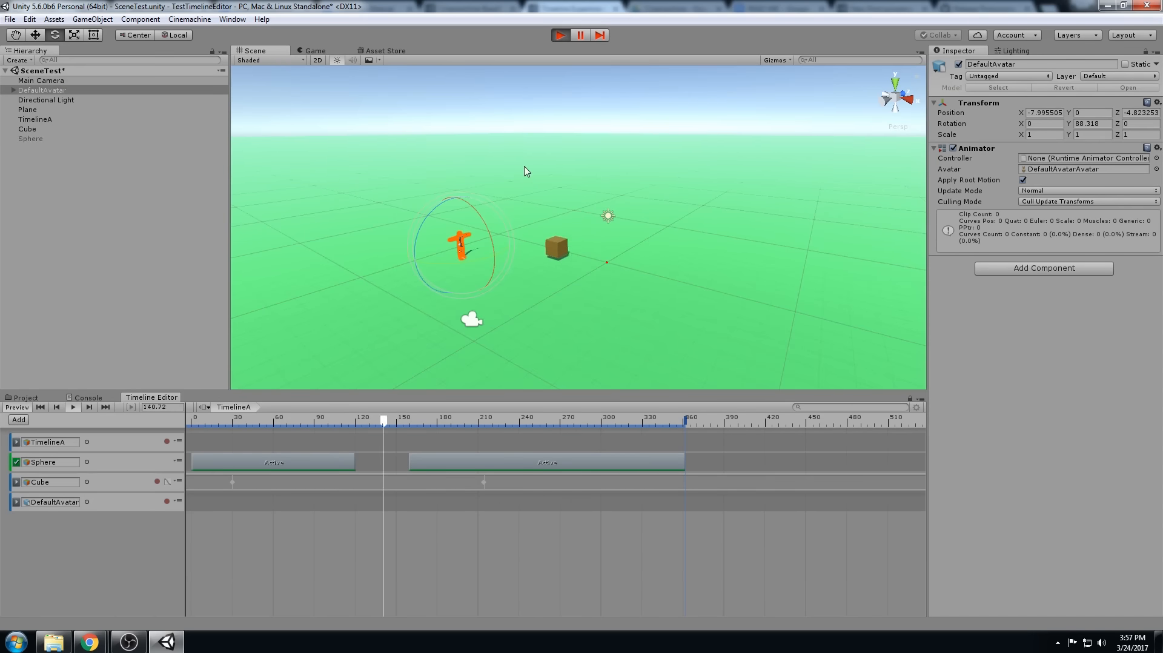
left_click(486, 156)
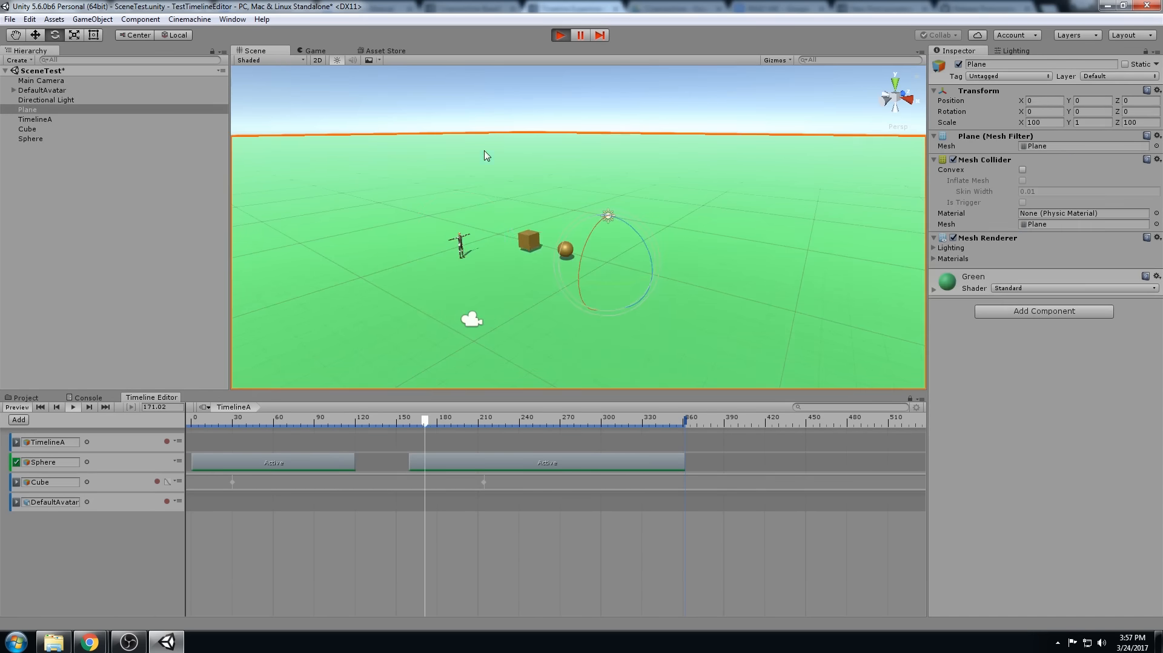
left_click(560, 35)
- Assign the Locomotion controller to DefaultAvatar's Animator component
left_click_drag(522, 238, 368, 210, "alt")
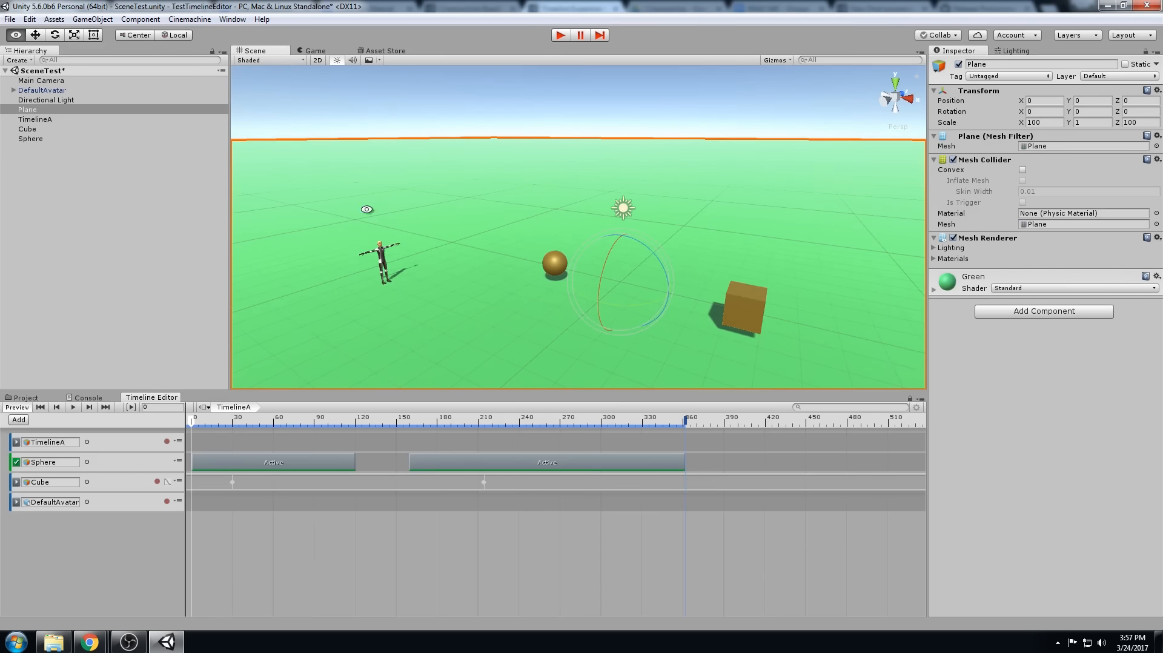
left_click(44, 91)
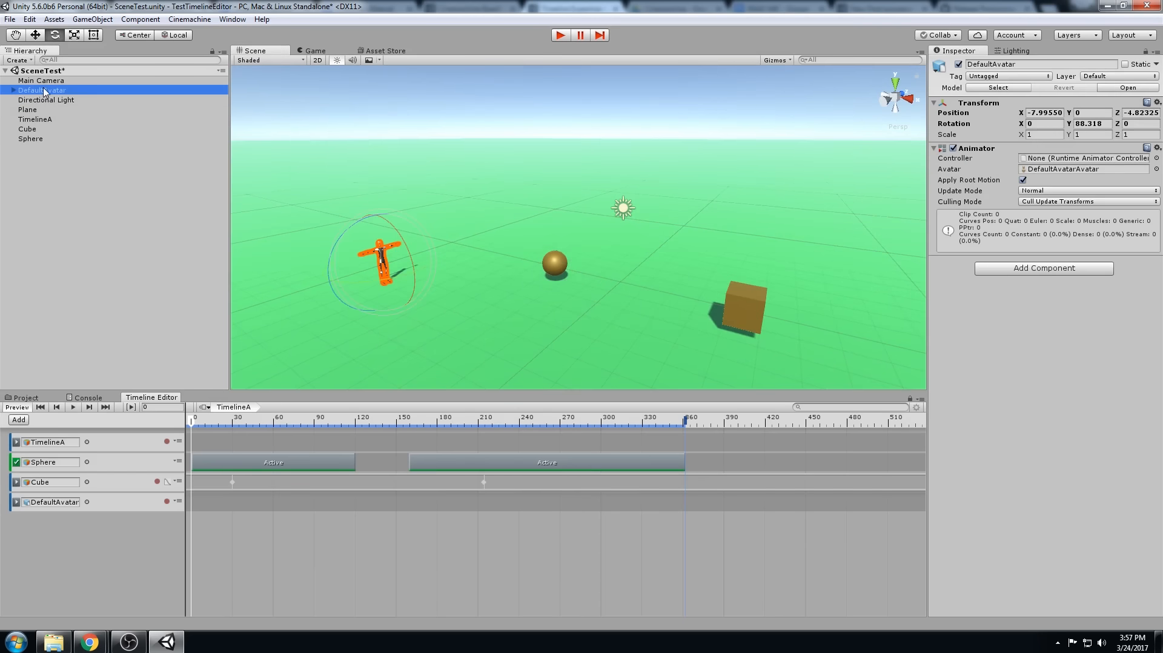
left_click(1156, 159)
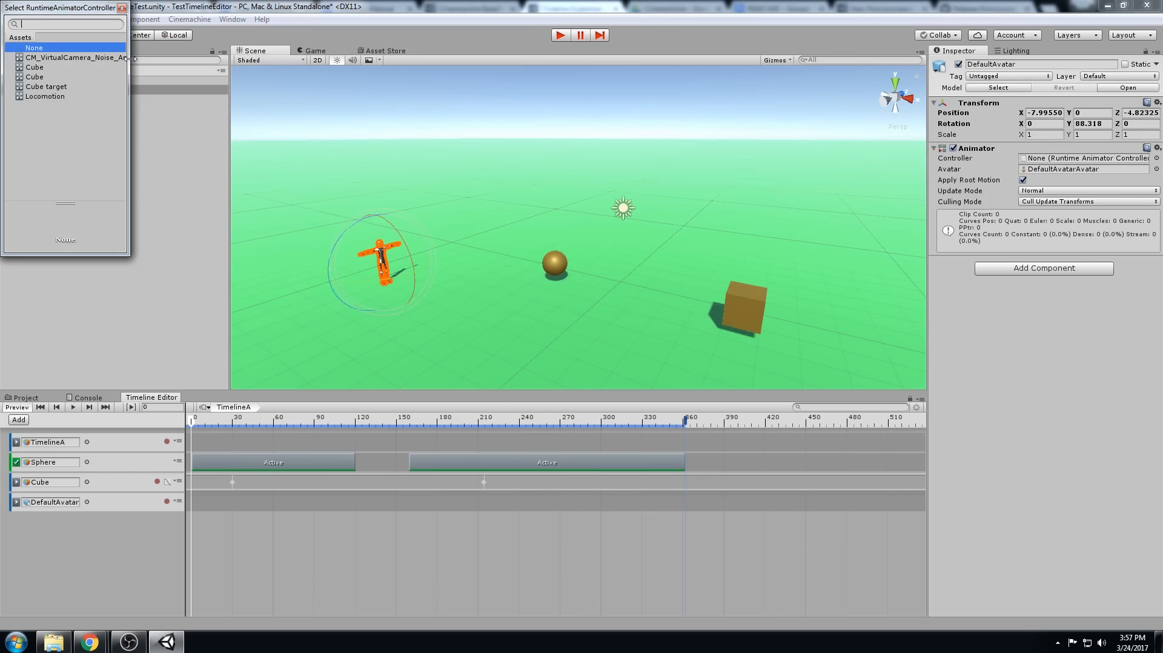
left_click_drag(131, 59, 303, 59)
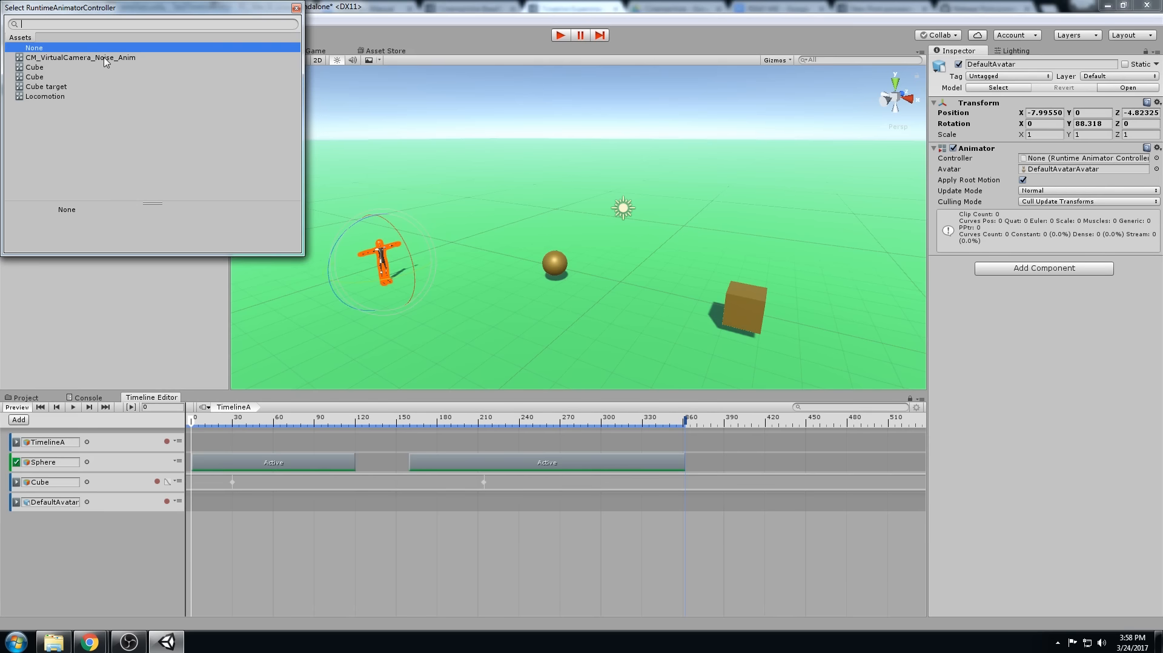
left_click(45, 97)
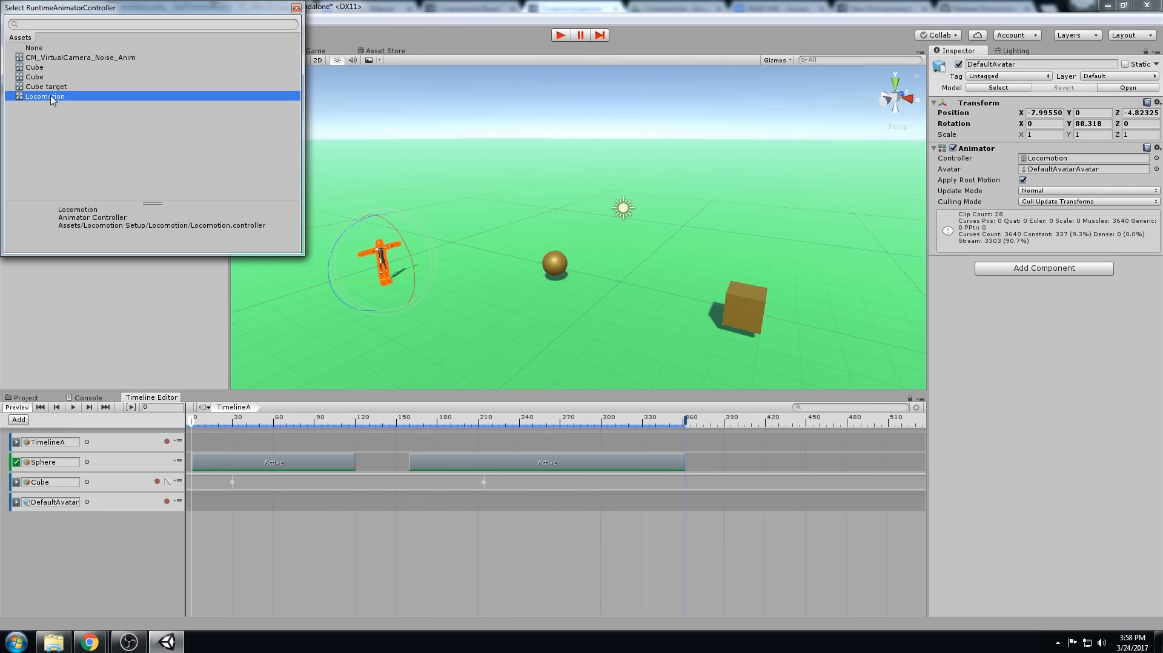
left_click(296, 8)
- Add the Idle animation clip to the DefaultAvatar track and play-test the scene
right_click(206, 503)
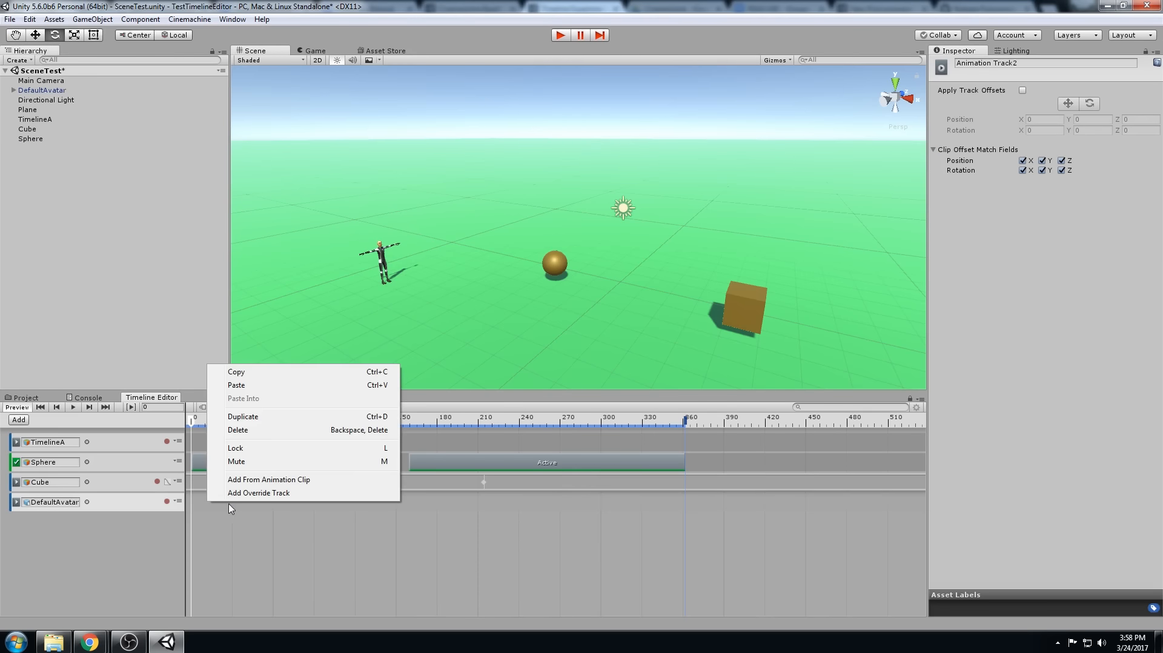
left_click(206, 521)
right_click(211, 498)
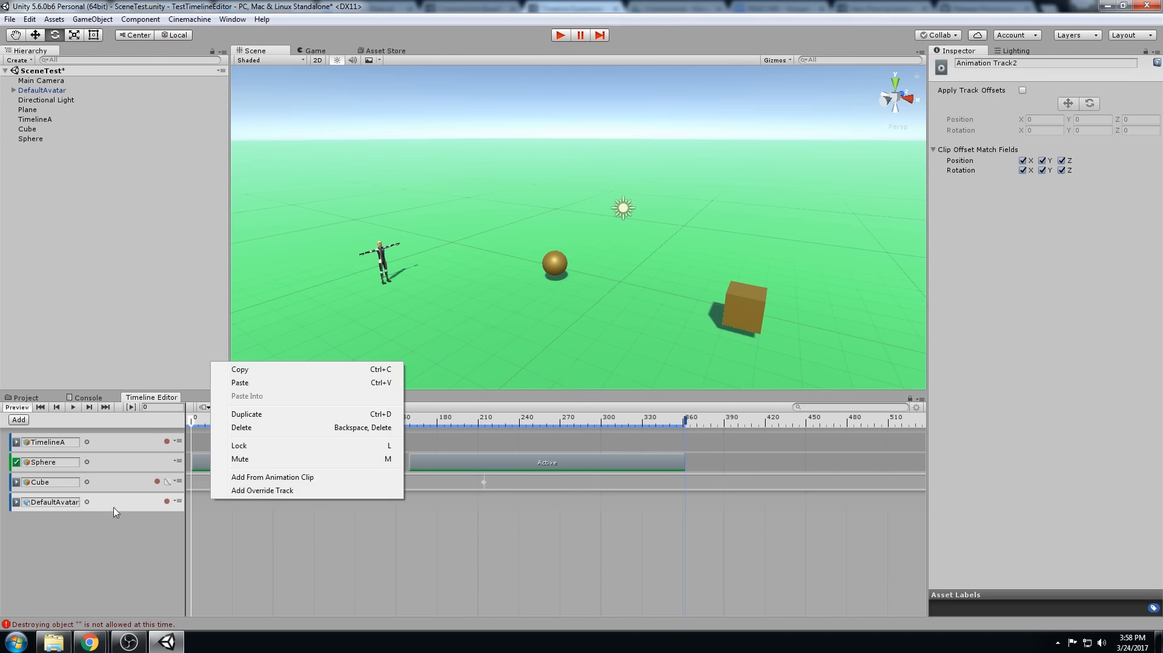
left_click(285, 480)
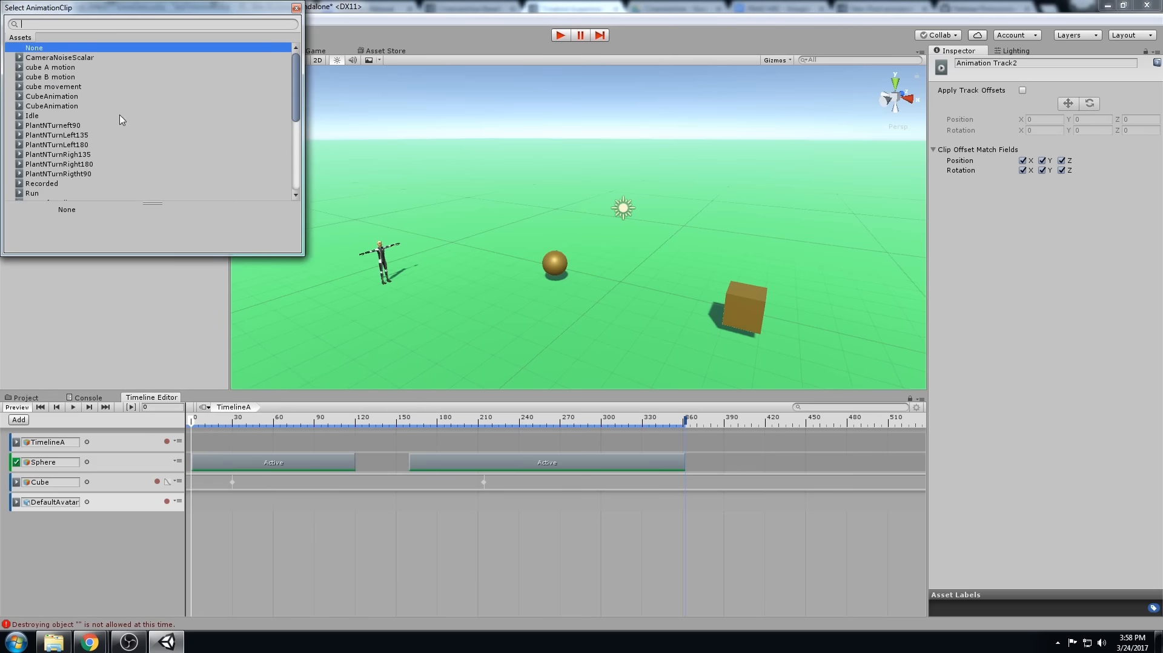
type("idle")
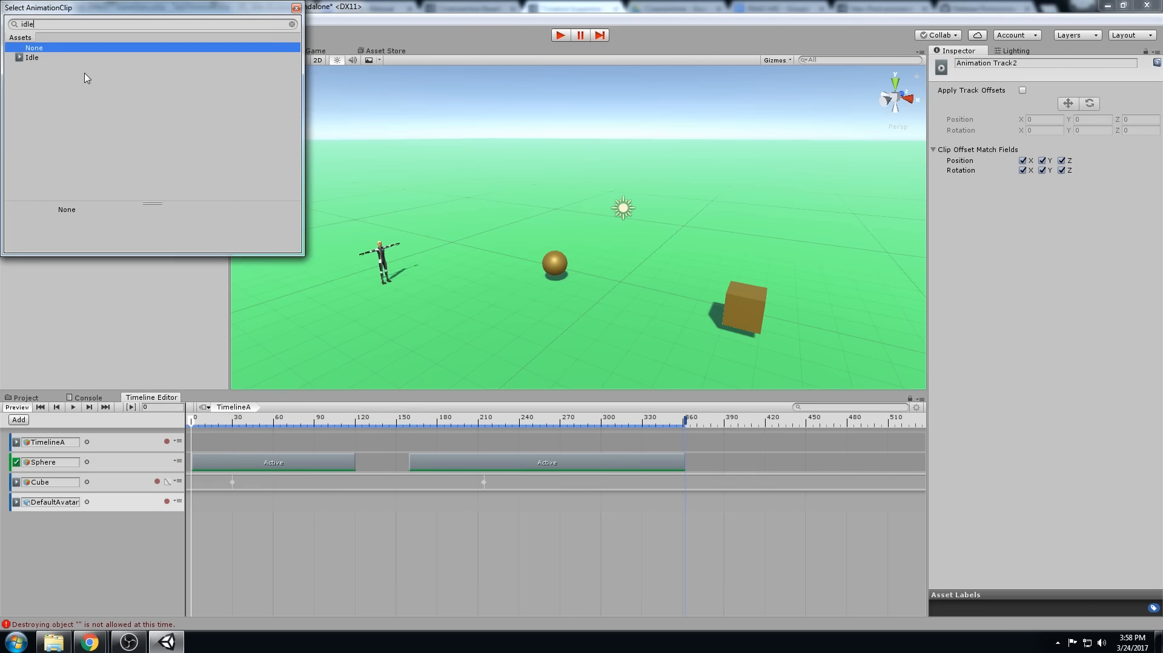
double_click(46, 59)
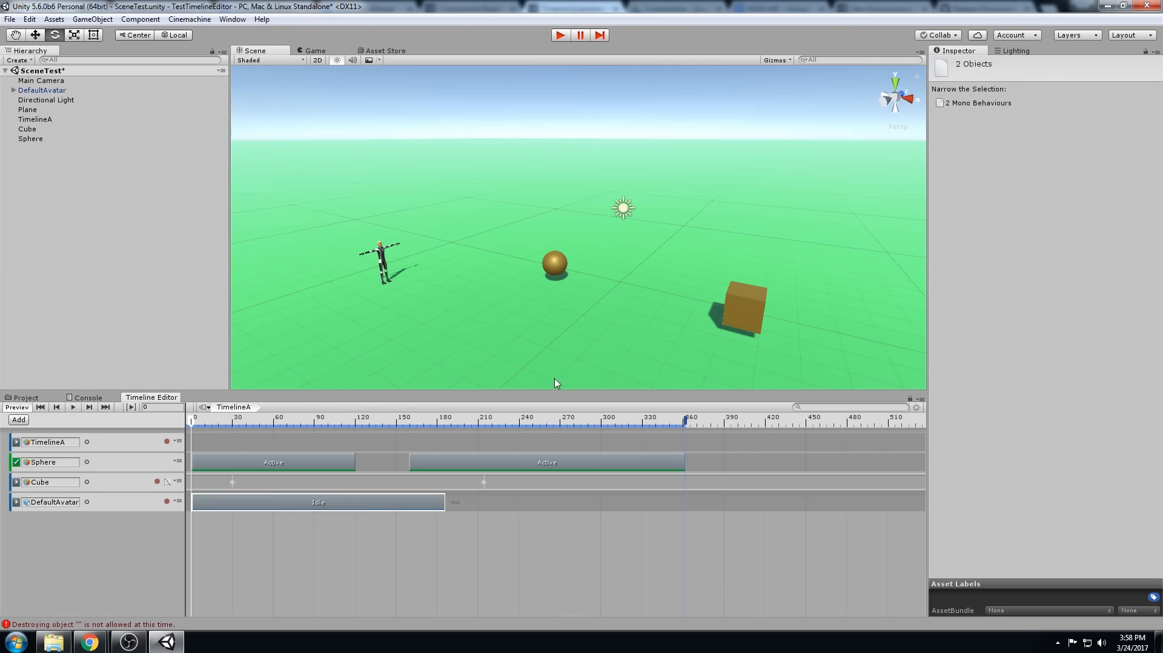
left_click(561, 35)
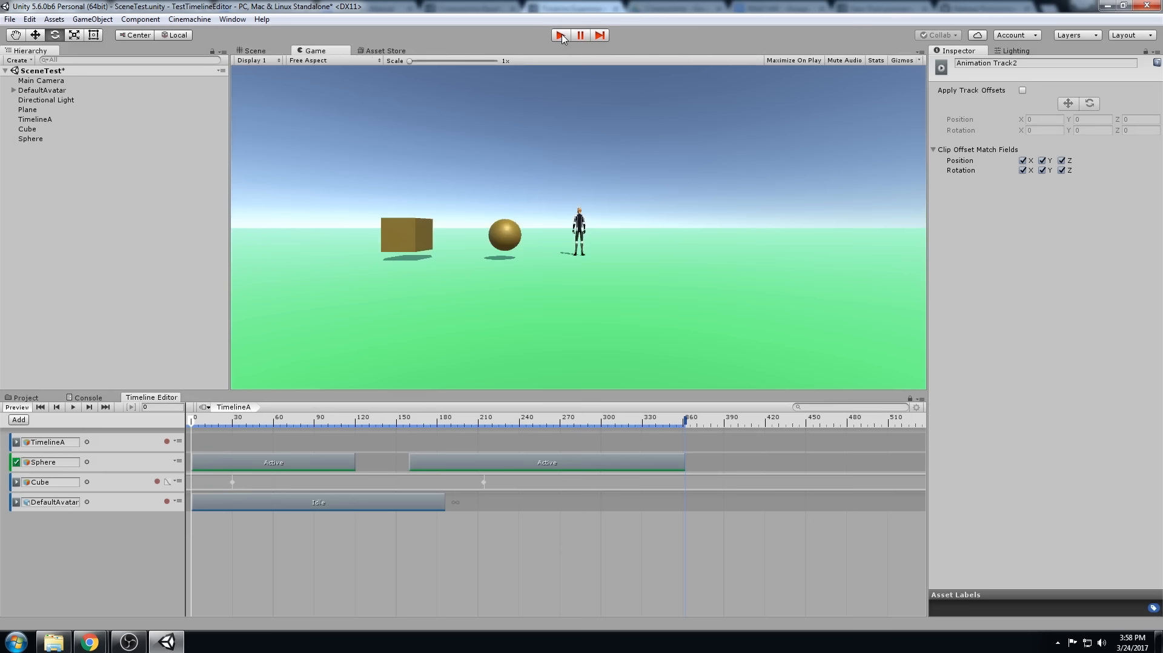
left_click(560, 35)
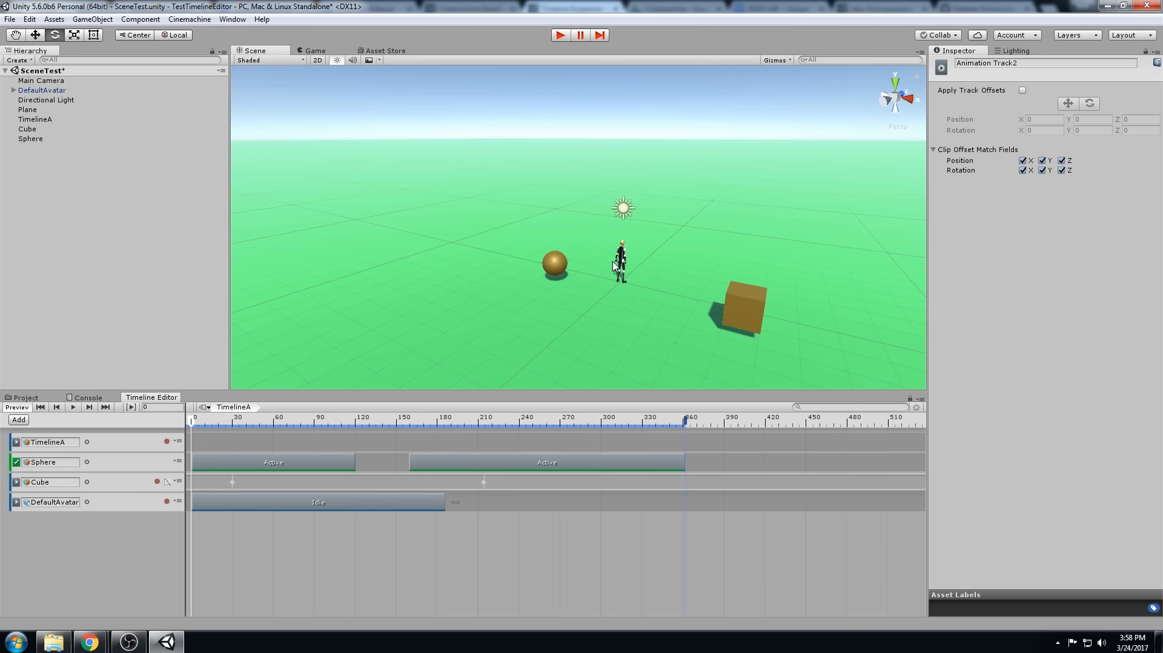
- Try setting DefaultAvatar's own transform to Z position 2 and Y rotation 180, and play-test the scene
left_click(49, 91)
left_click_drag(666, 245, 606, 293, "alt")
left_click(1091, 124)
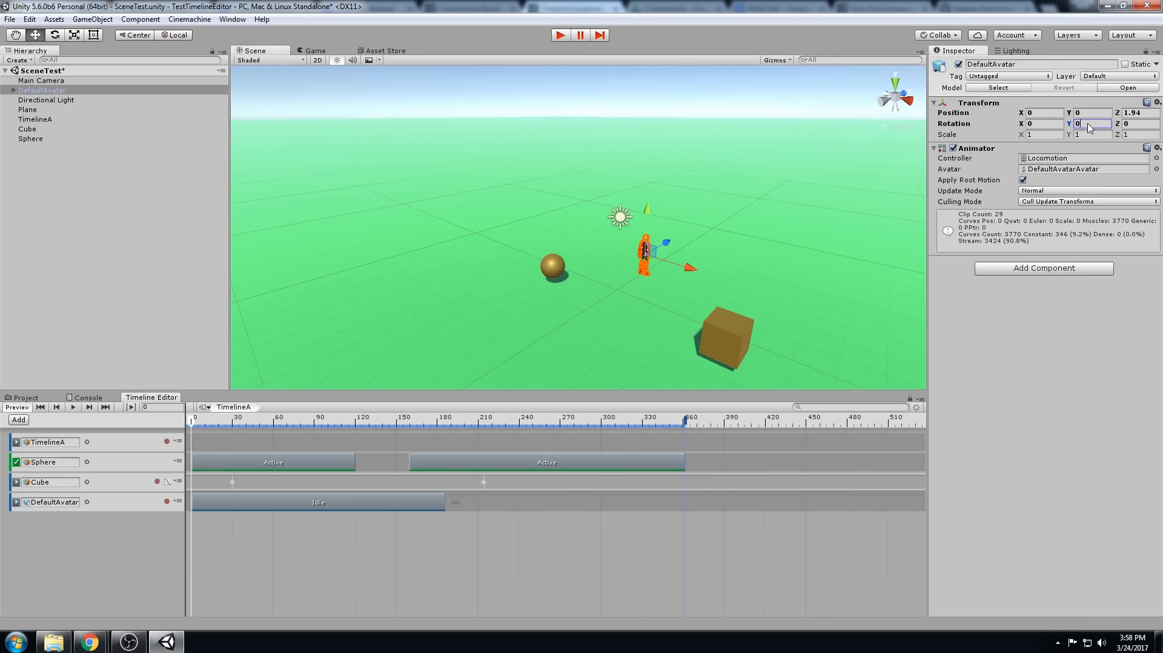
type("180")
left_click(1139, 112)
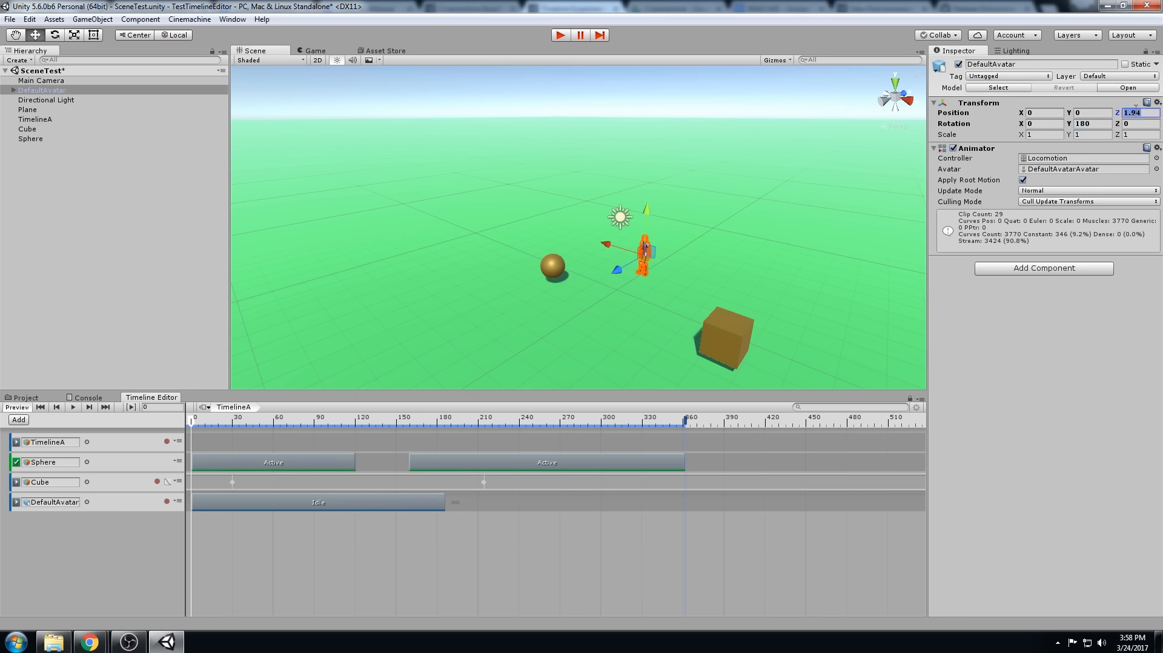
type("2")
left_click(1102, 124)
left_click(561, 37)
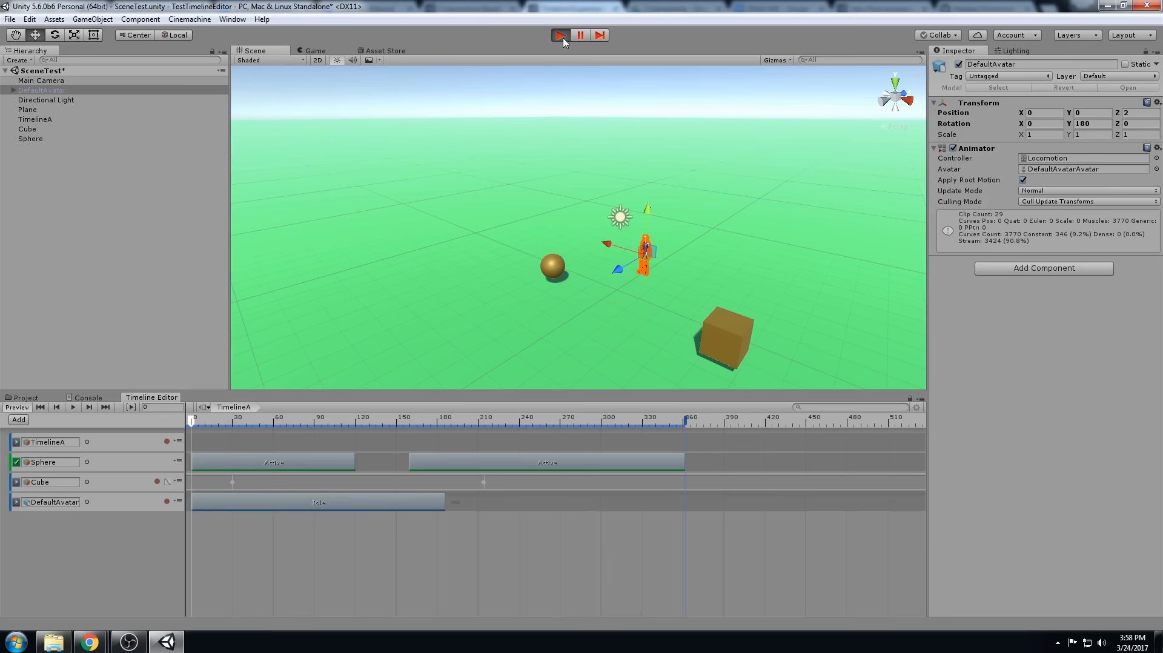
left_click(562, 38)
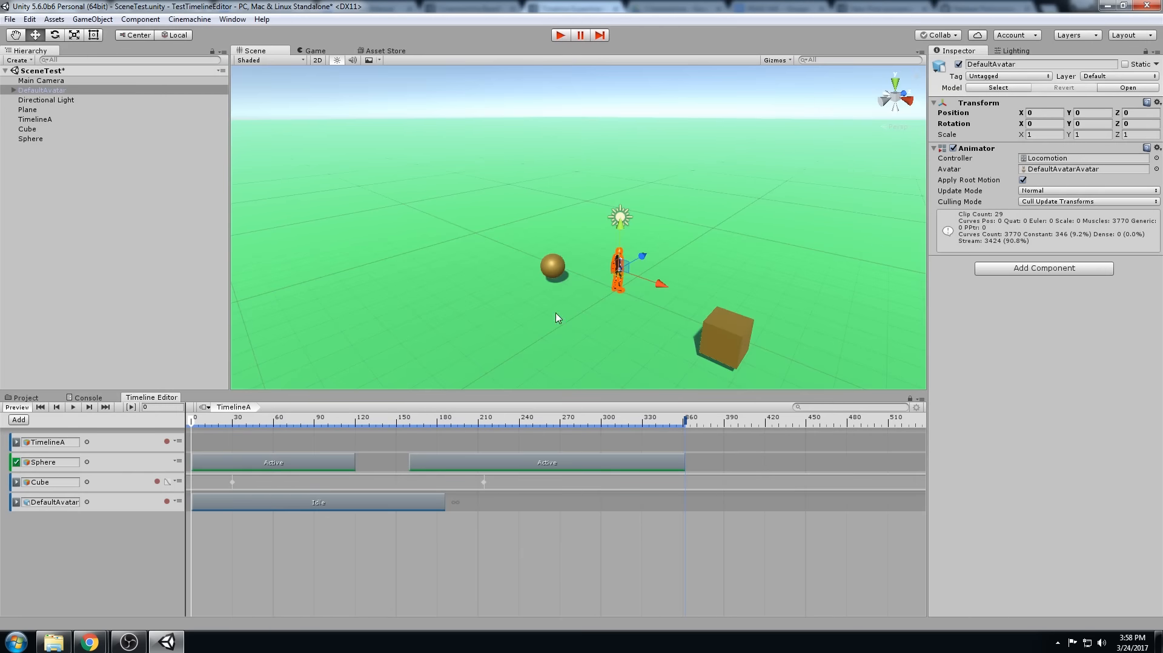
- Enable Apply Track Offsets on the DefaultAvatar track with Z position 2 and Y rotation 180, and play-test the scene
left_click(230, 505)
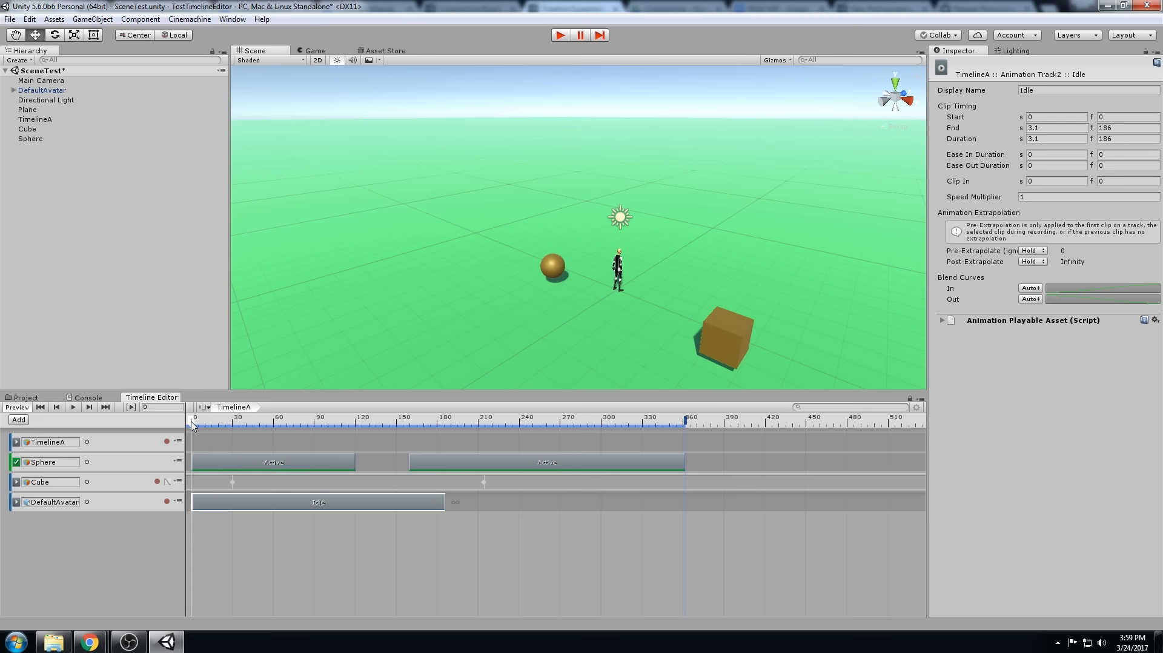
left_click(126, 508)
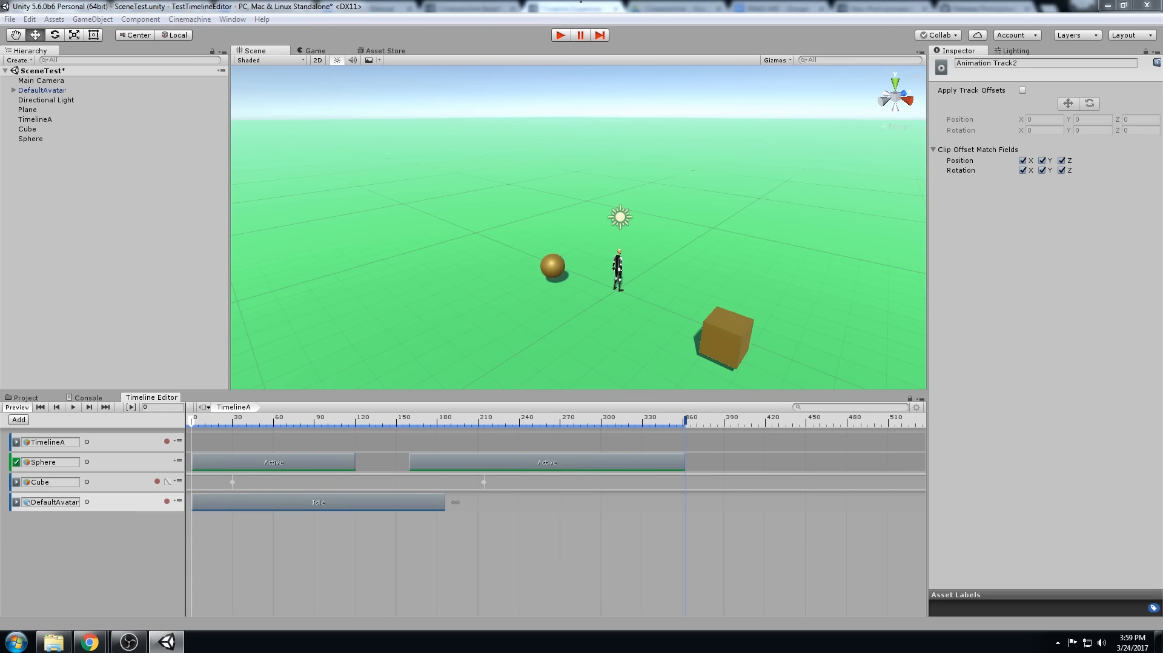
left_click(1022, 92)
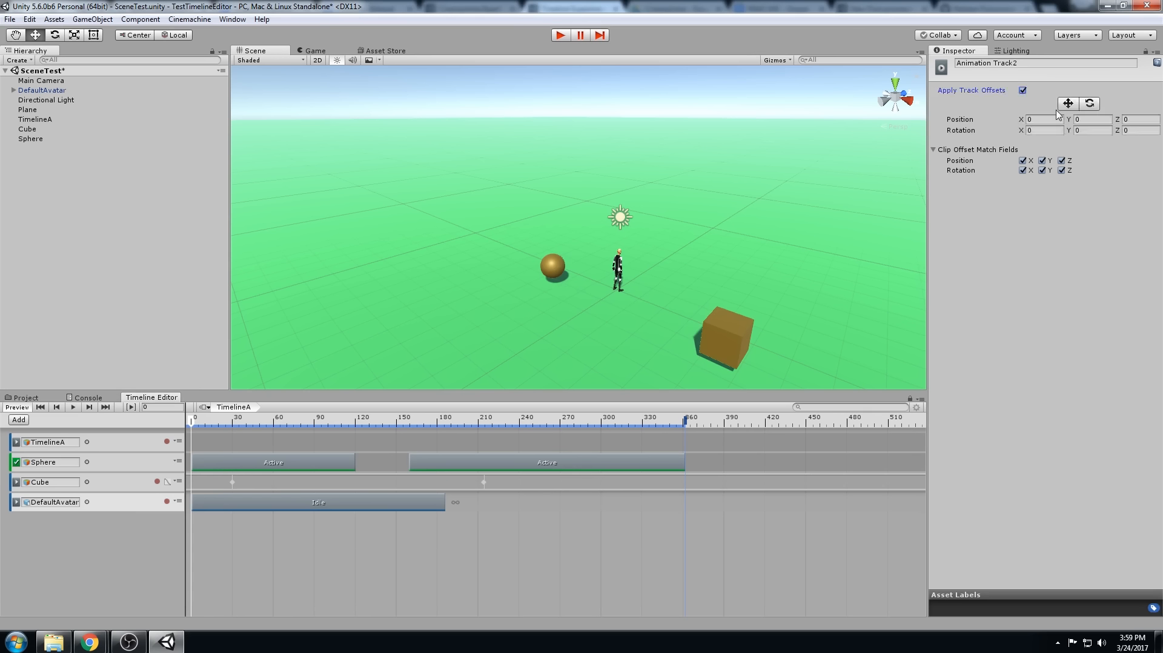
left_click(1146, 122)
type("2")
left_click(1091, 129)
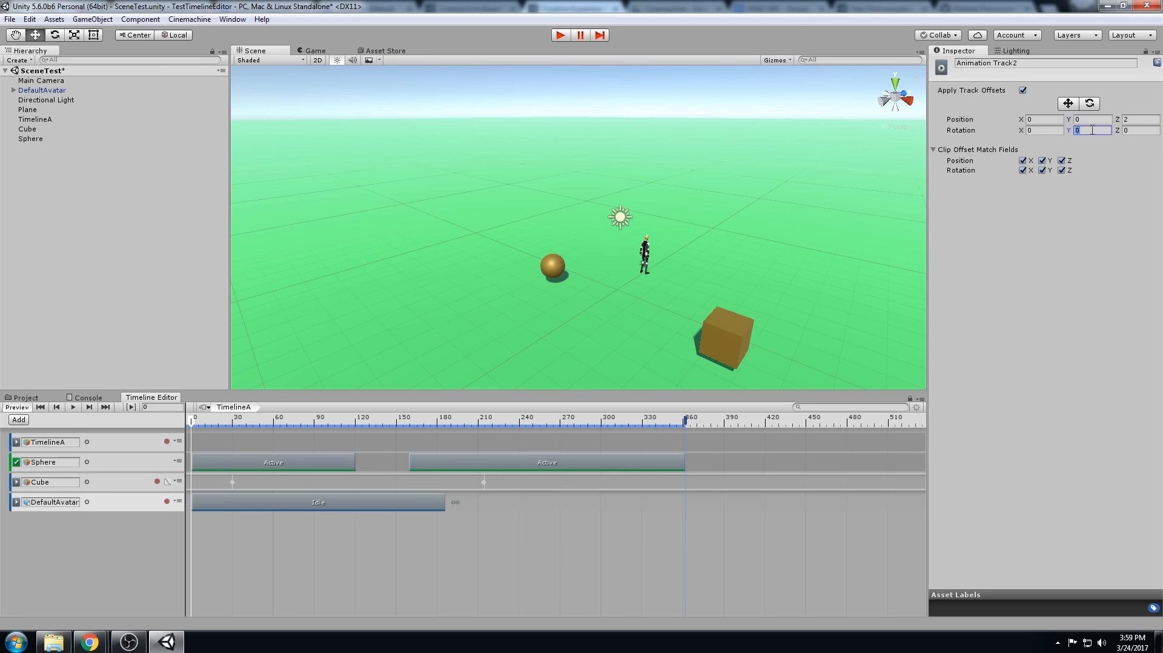
type("180")
key("Tab")
left_click(1067, 223)
left_click(561, 36)
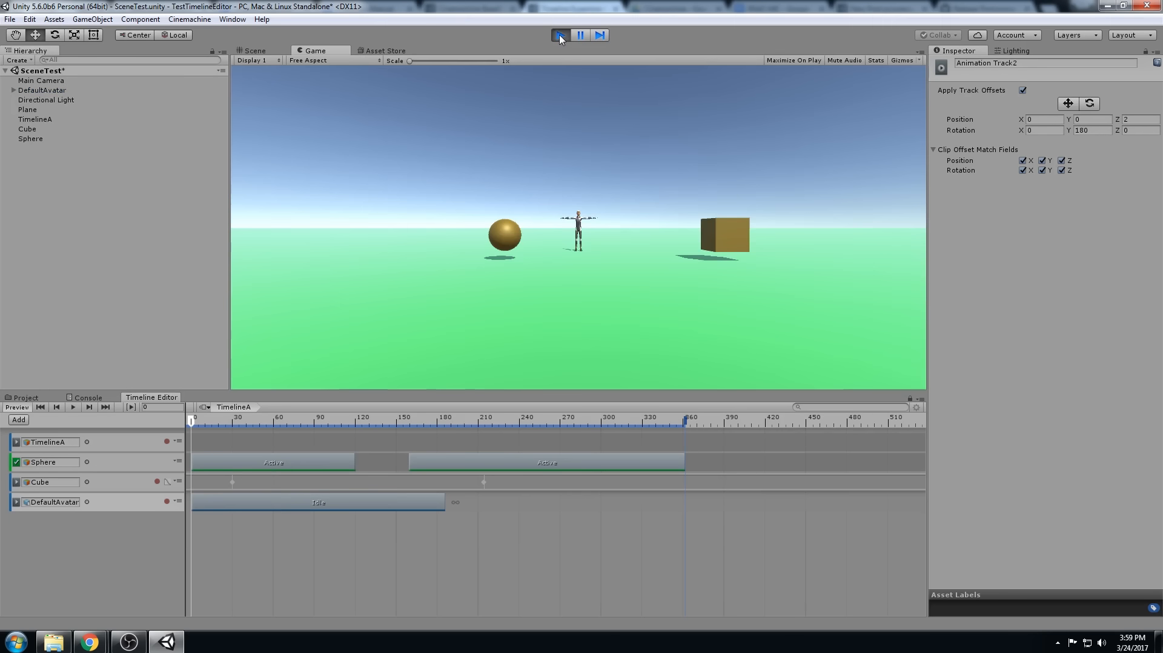
left_click(560, 35)
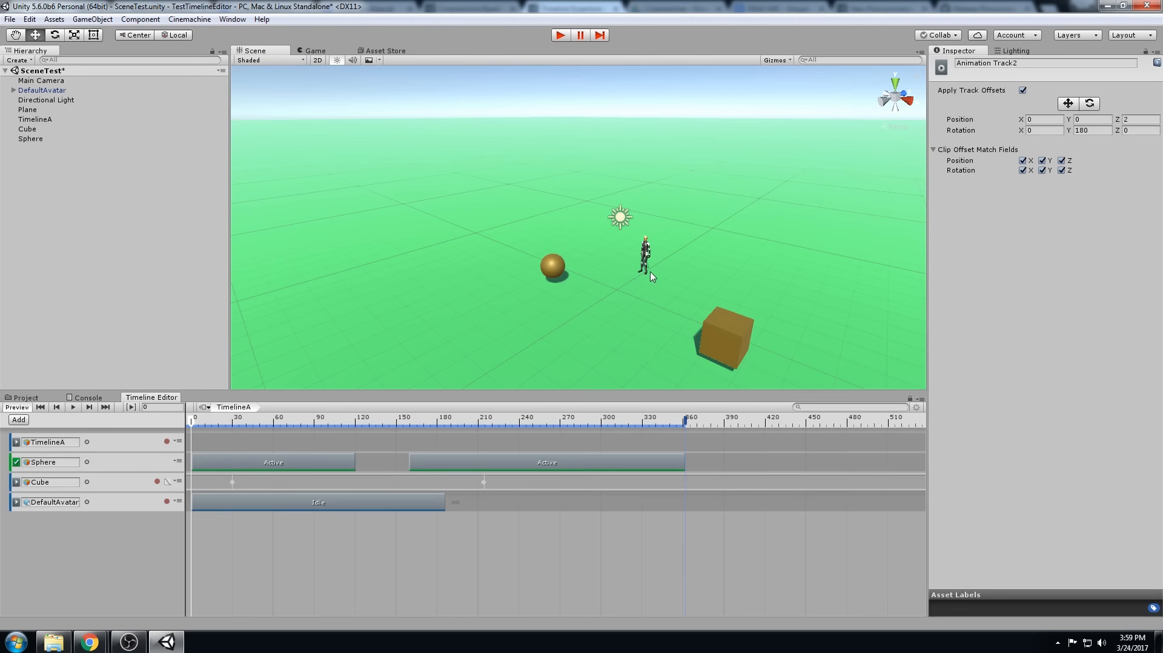
- Set the track's Z position and Y rotation offsets to 0, disable Apply Track Offsets, and save the scene
left_click(1022, 91)
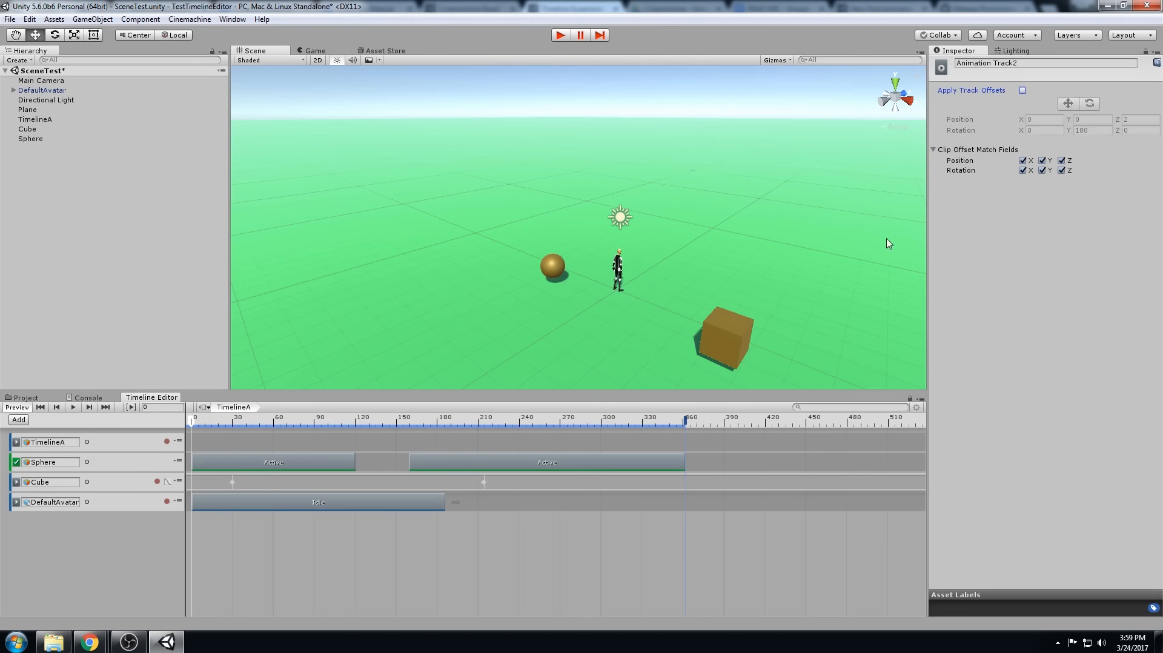
left_click(1022, 90)
left_click(1145, 120)
type("0")
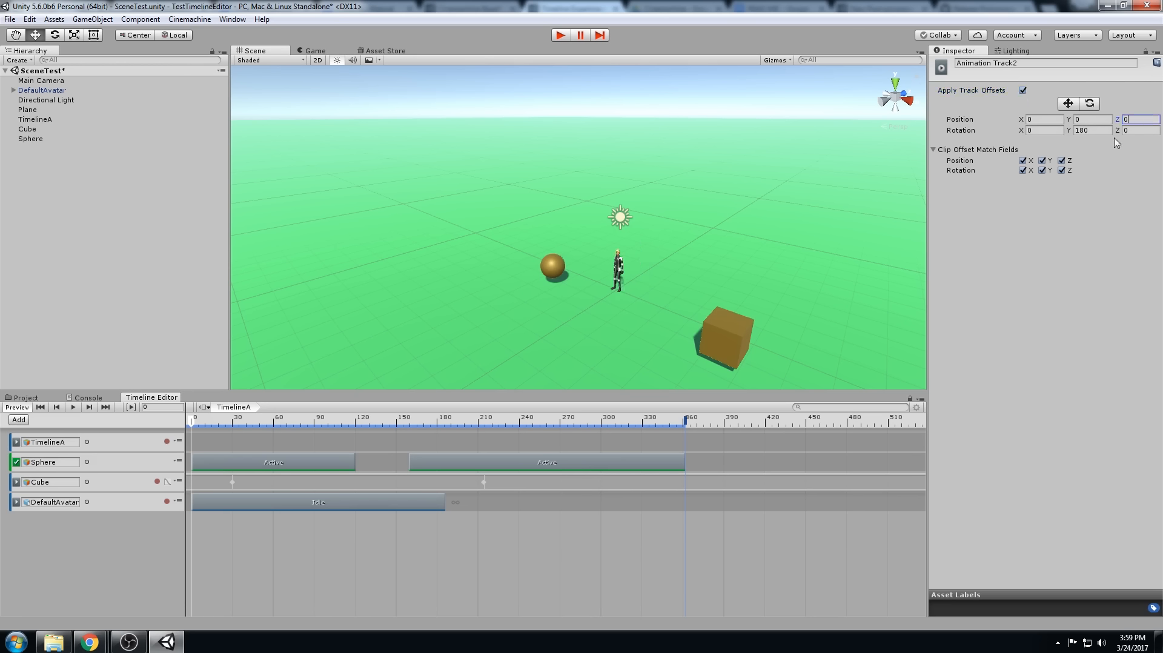
left_click(1098, 128)
type("0")
left_click(1022, 90)
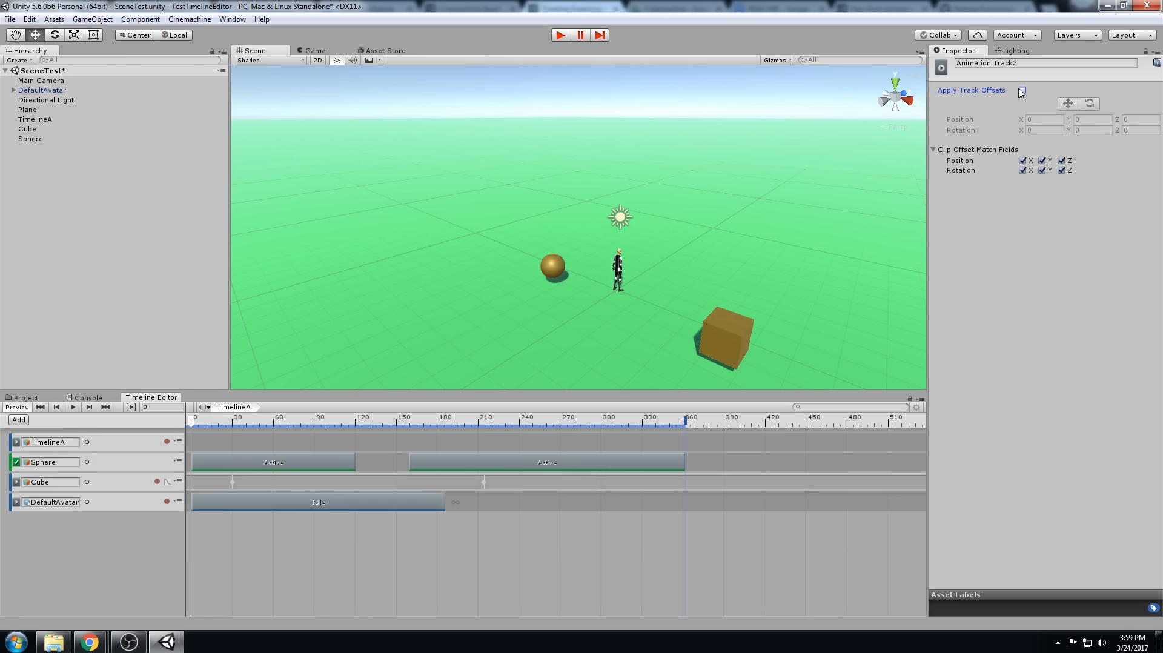
key("ctrl+s")
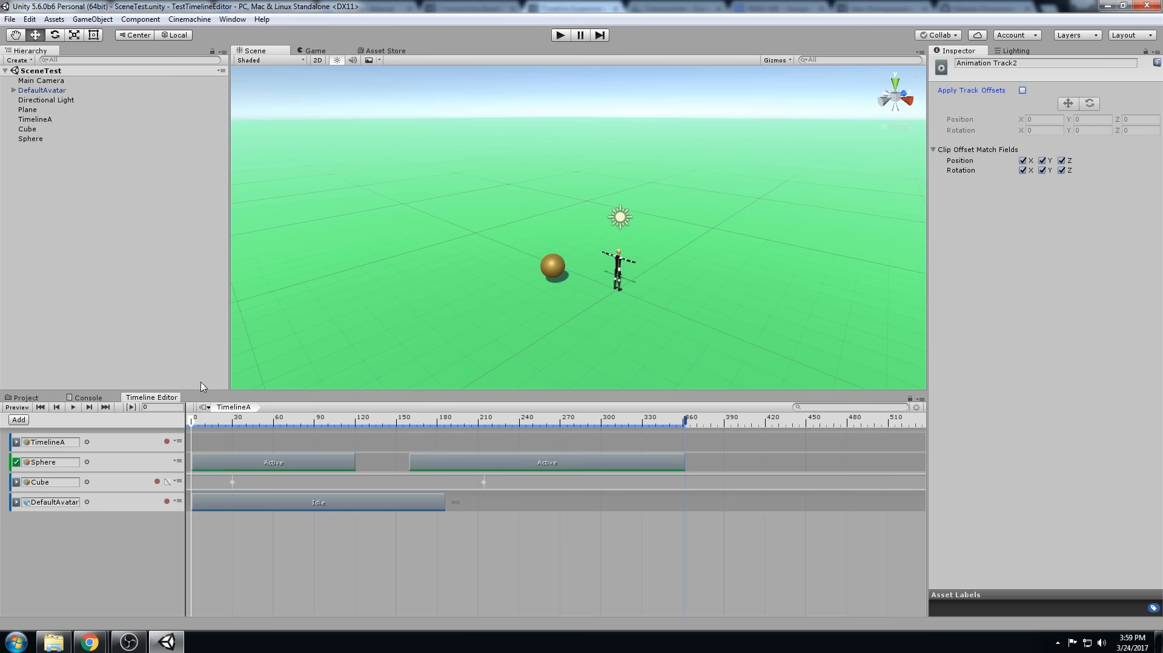
- Create an empty game object in the scene and name it UnityManRoot
left_click(14, 398)
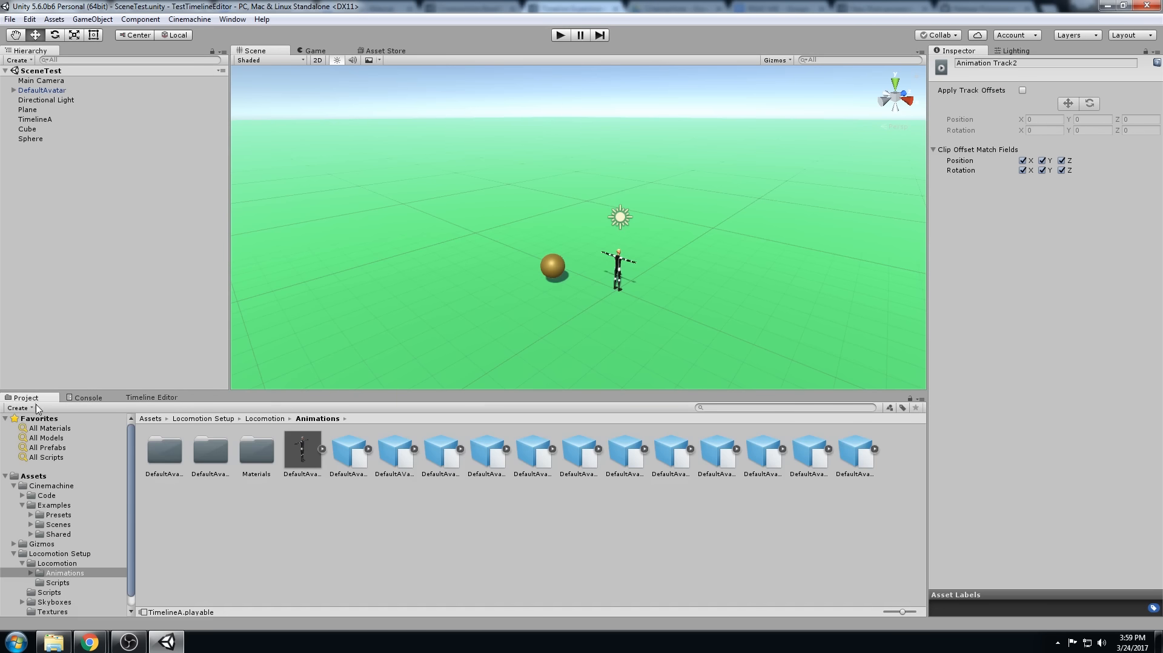
left_click(152, 397)
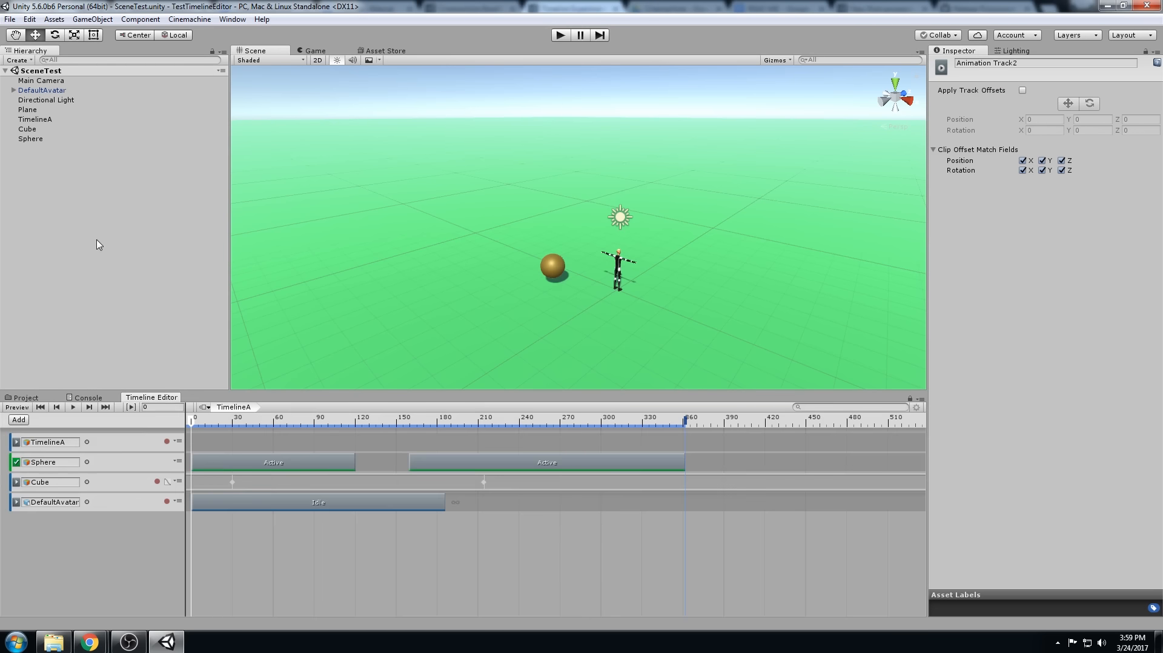
right_click(81, 213)
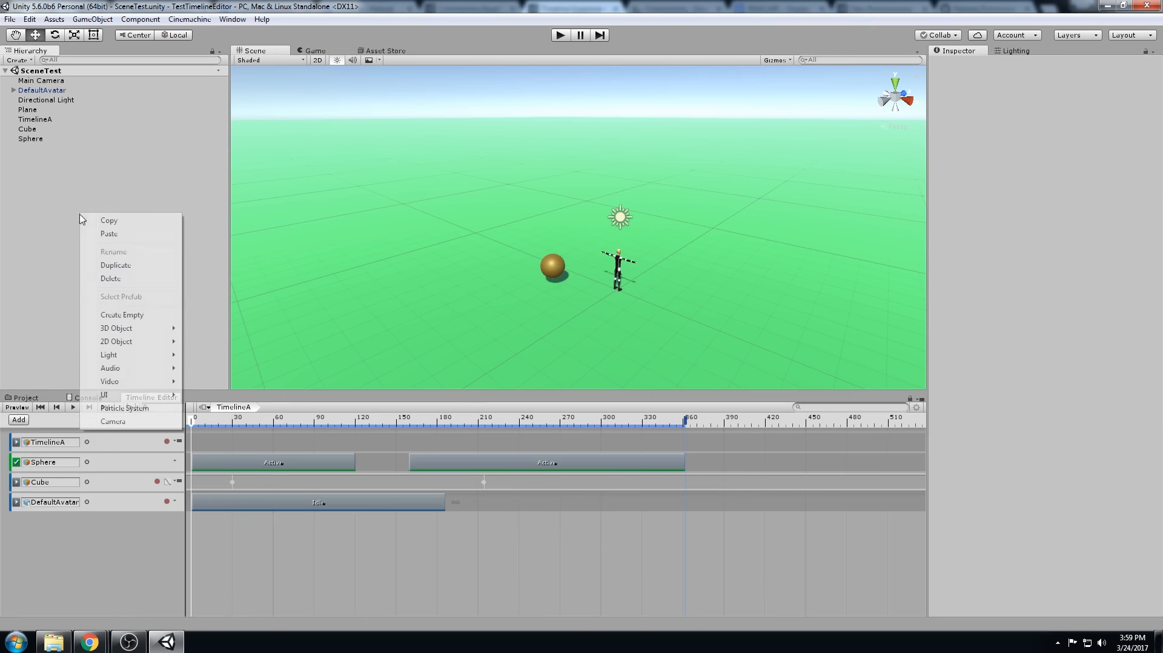
left_click(140, 316)
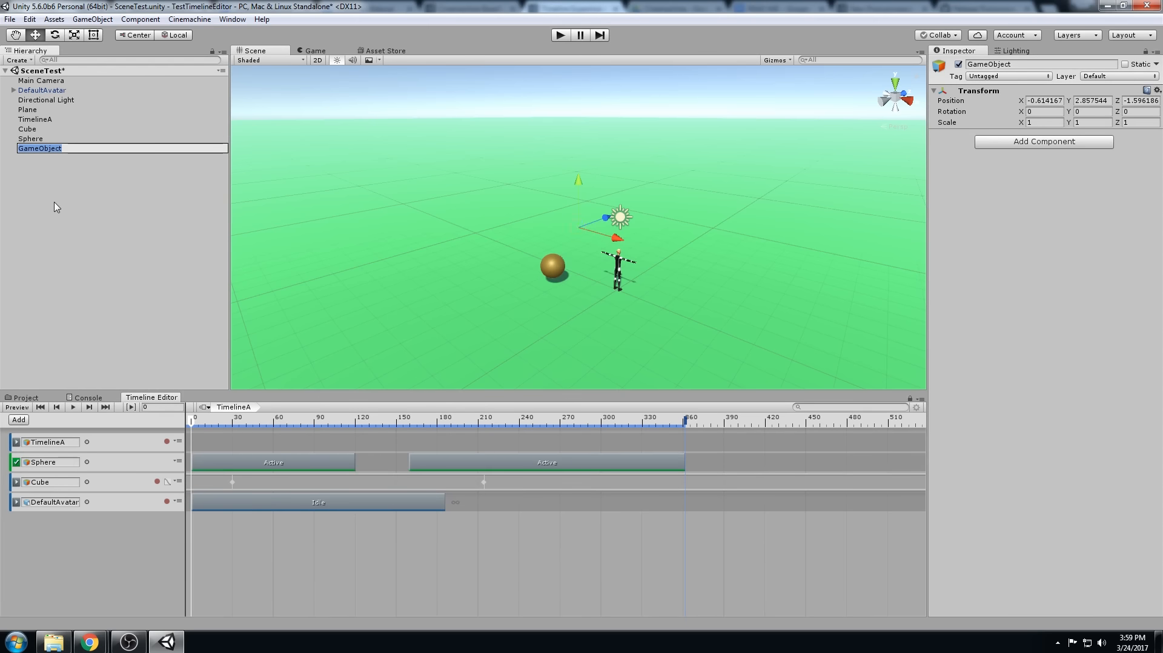
type("UnityMan")
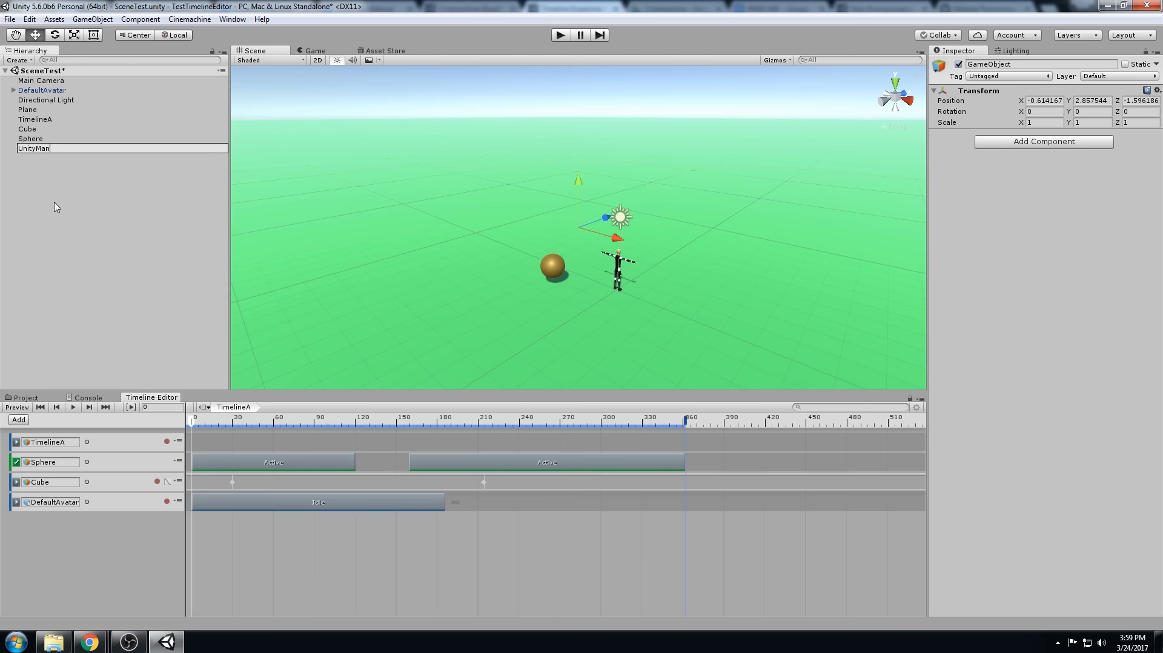
type("Root")
key("Return")
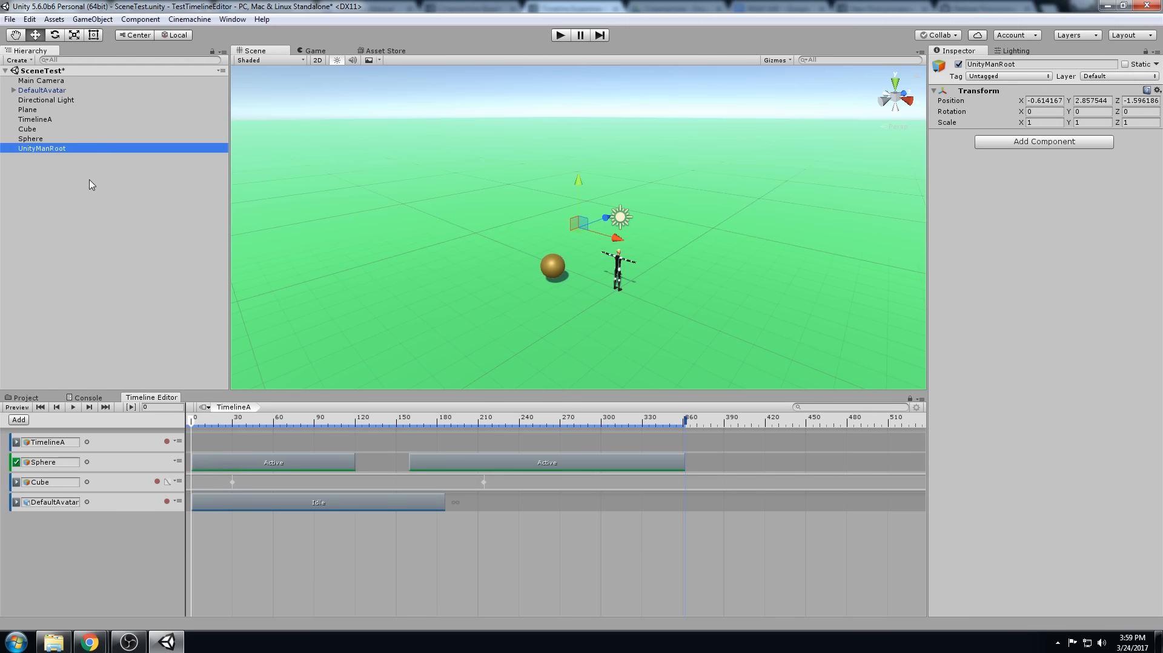
left_click(59, 91)
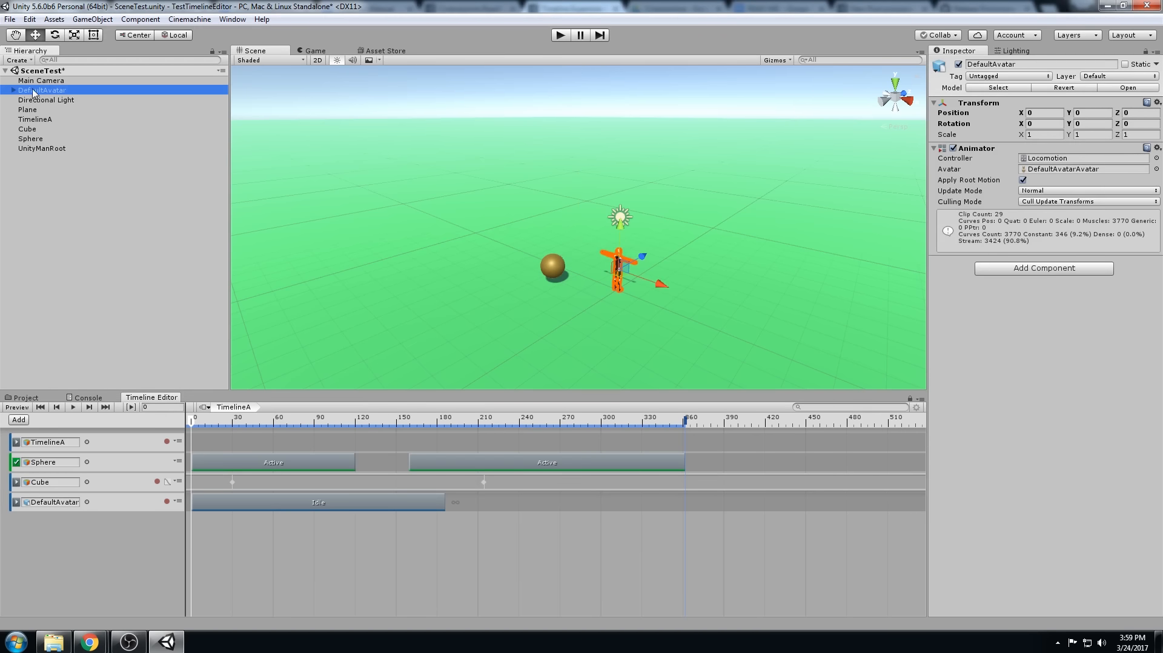
left_click_drag(31, 92, 61, 151)
left_click(63, 139)
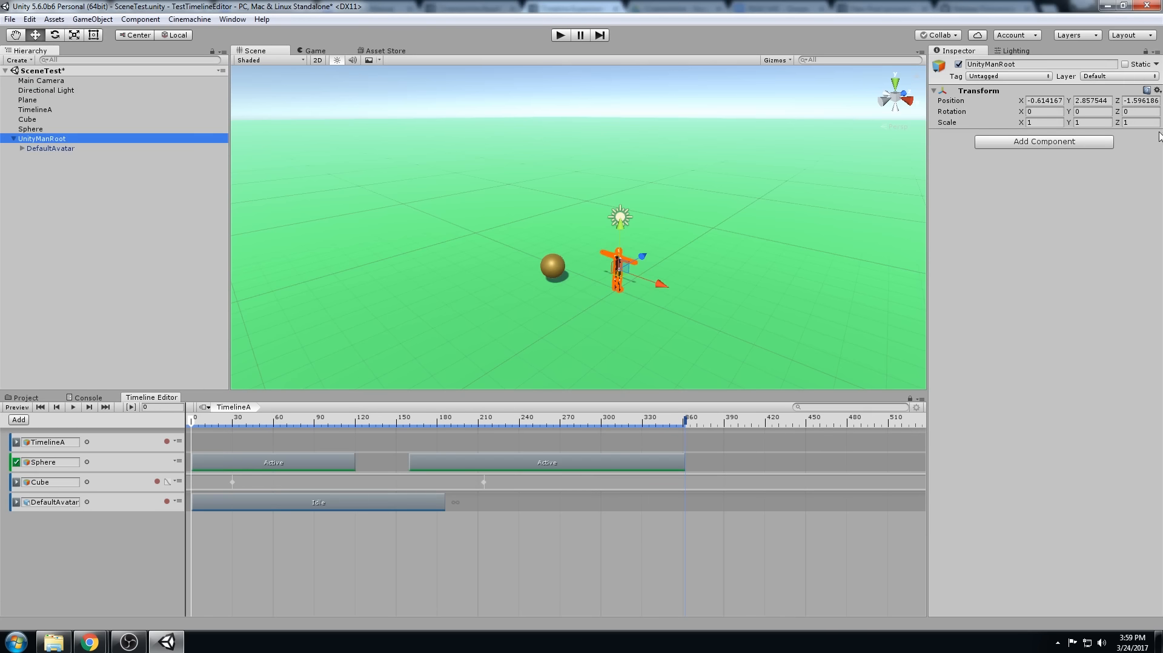
left_click(1050, 102)
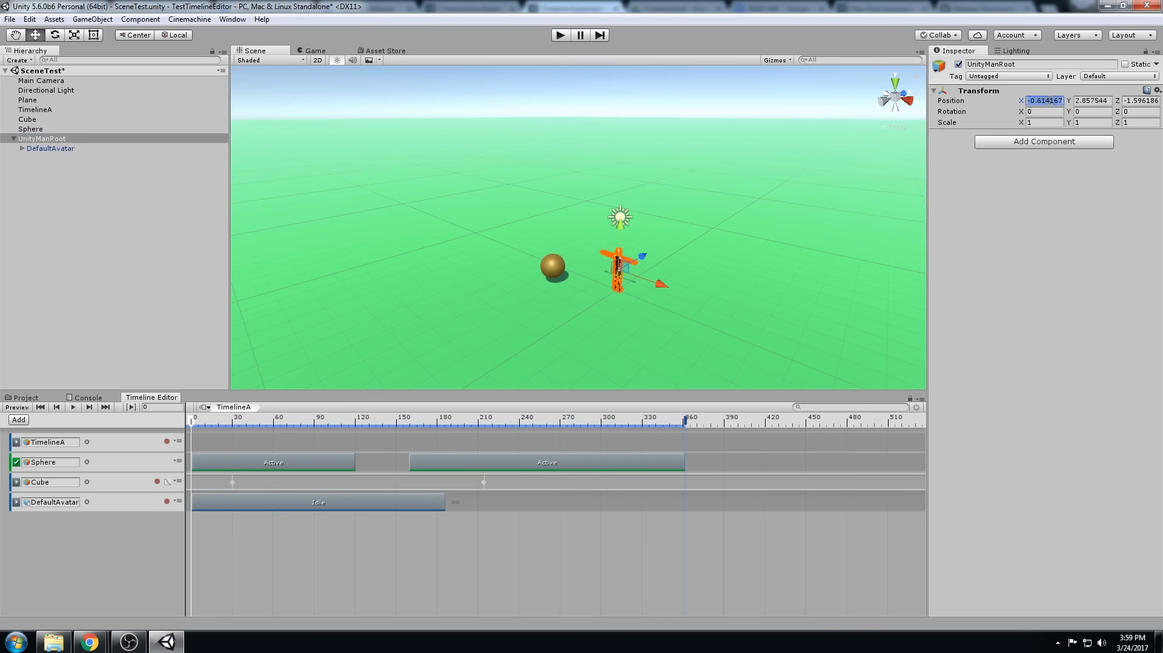
key("ctrl+p")
- Set UnityManRoot's position to 0 on the X, Y and Z axes
left_click(76, 150)
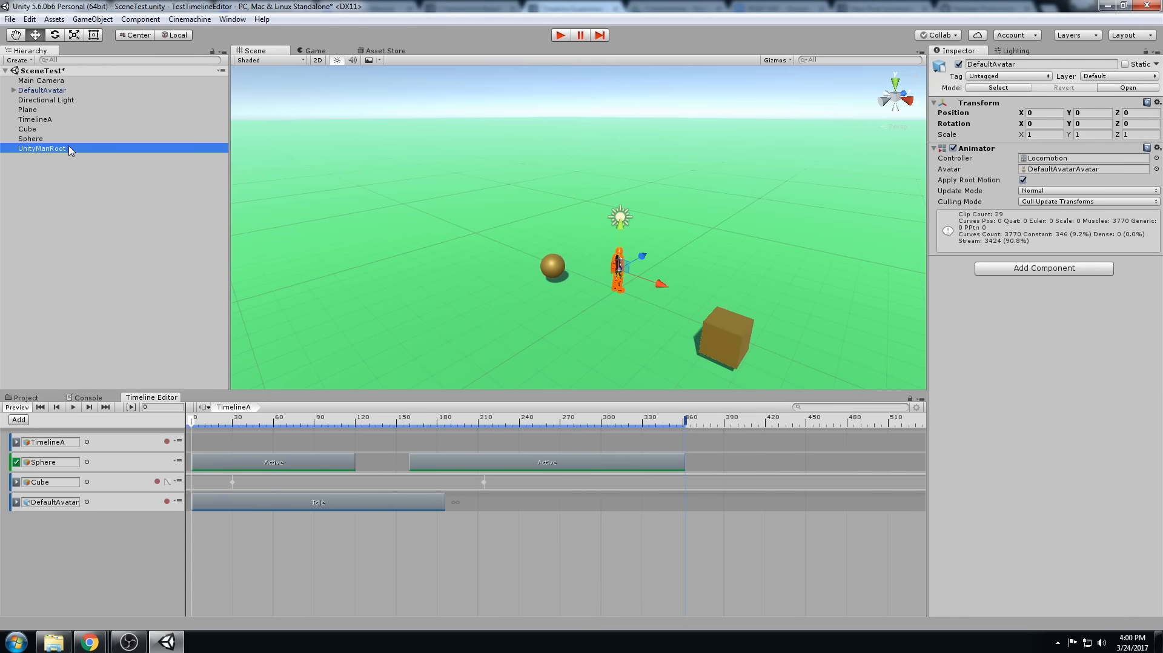
left_click(1051, 101)
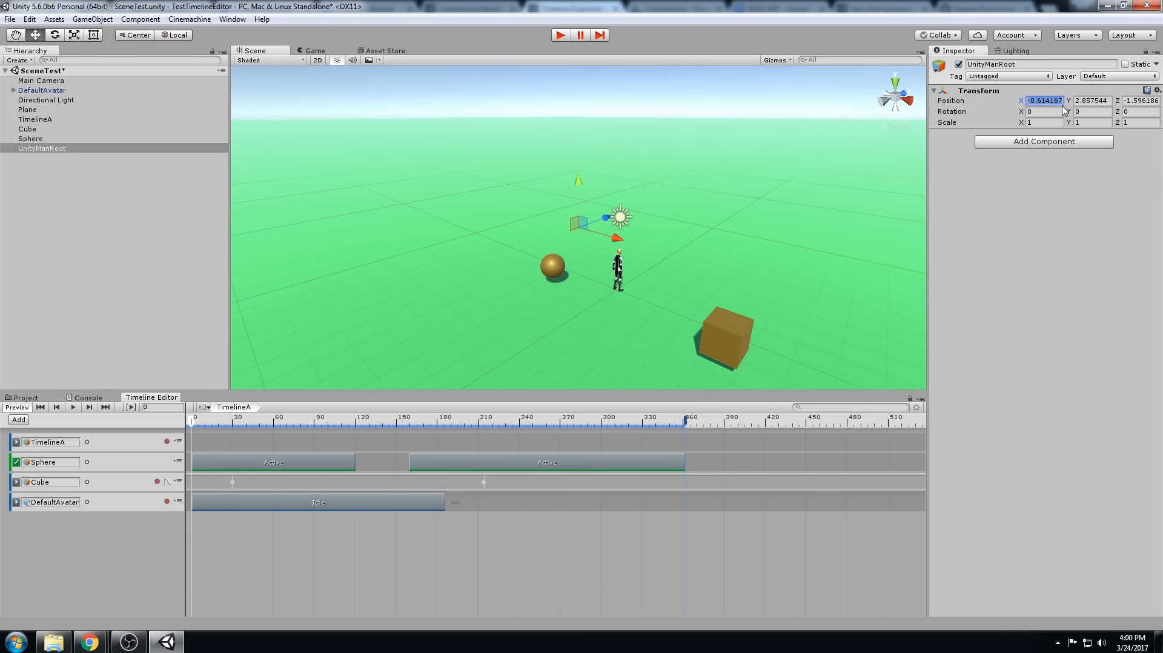
type("0")
key("Tab")
type("0")
key("Tab")
type("0")
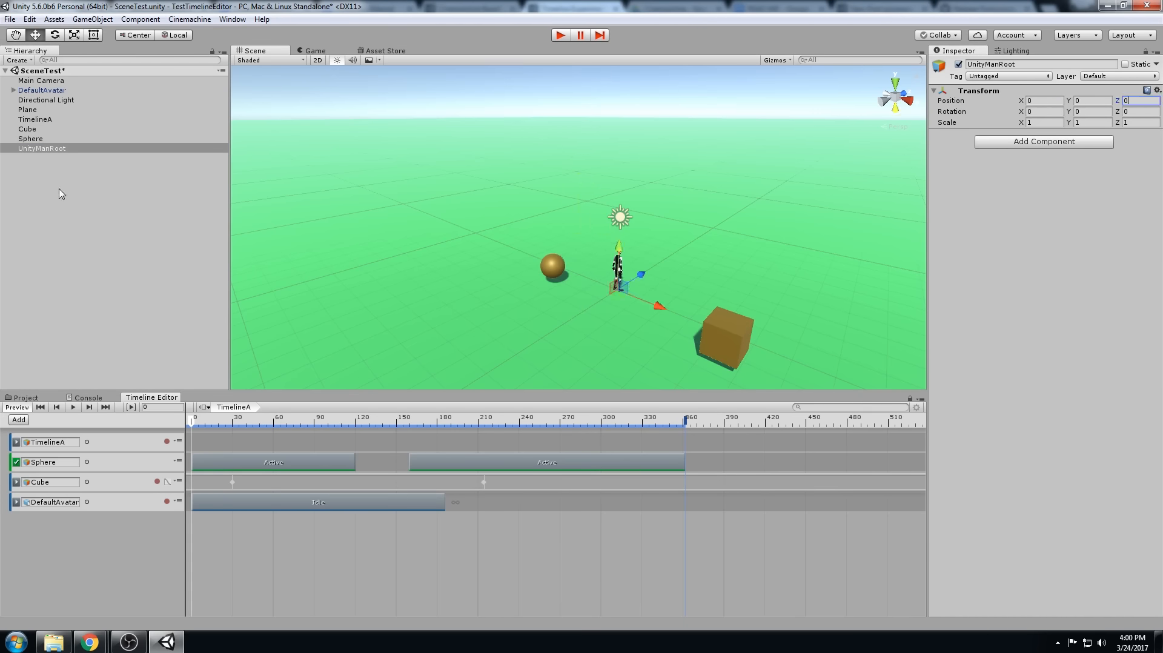
- Make DefaultAvatar a child of UnityManRoot in the scene hierarchy
left_click(60, 90)
left_click_drag(52, 91, 53, 149)
left_click(101, 194)
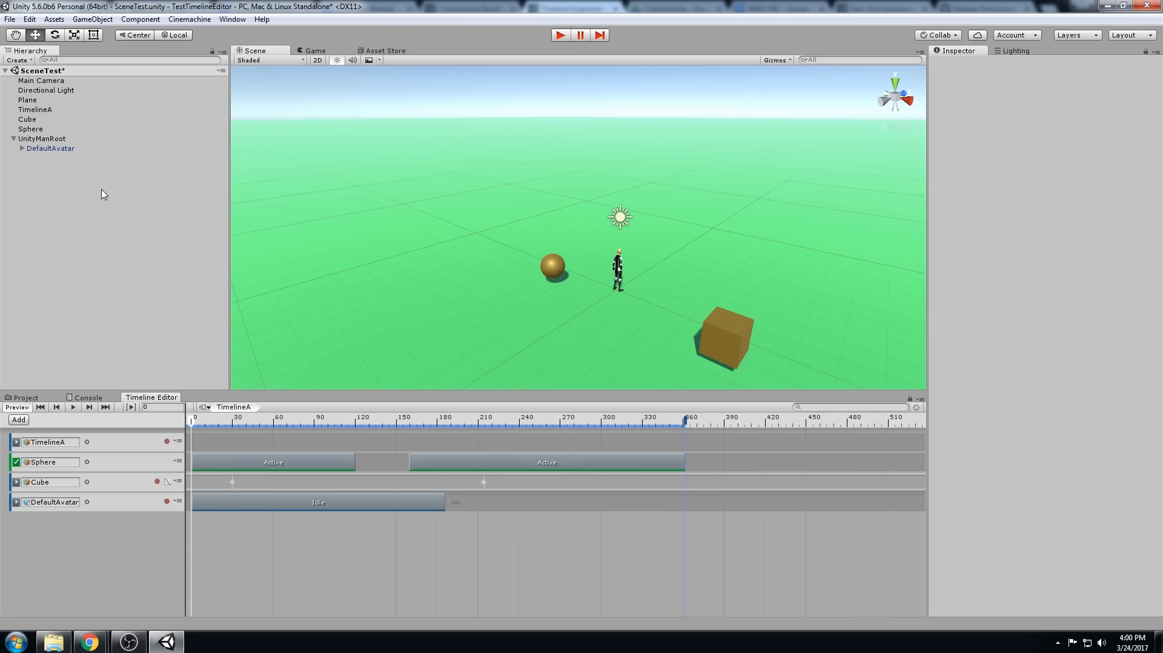
- Add an Animation Track to TimelineA and bind it to UnityManRoot, creating an Animator on that object
left_click(49, 141)
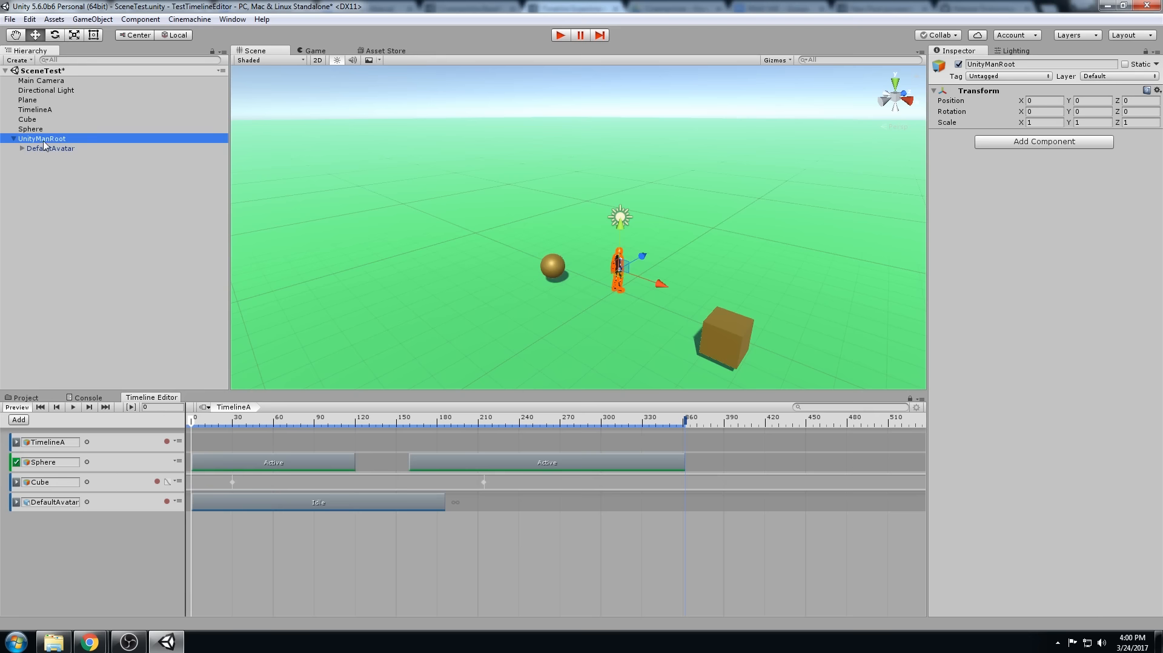
left_click(41, 531)
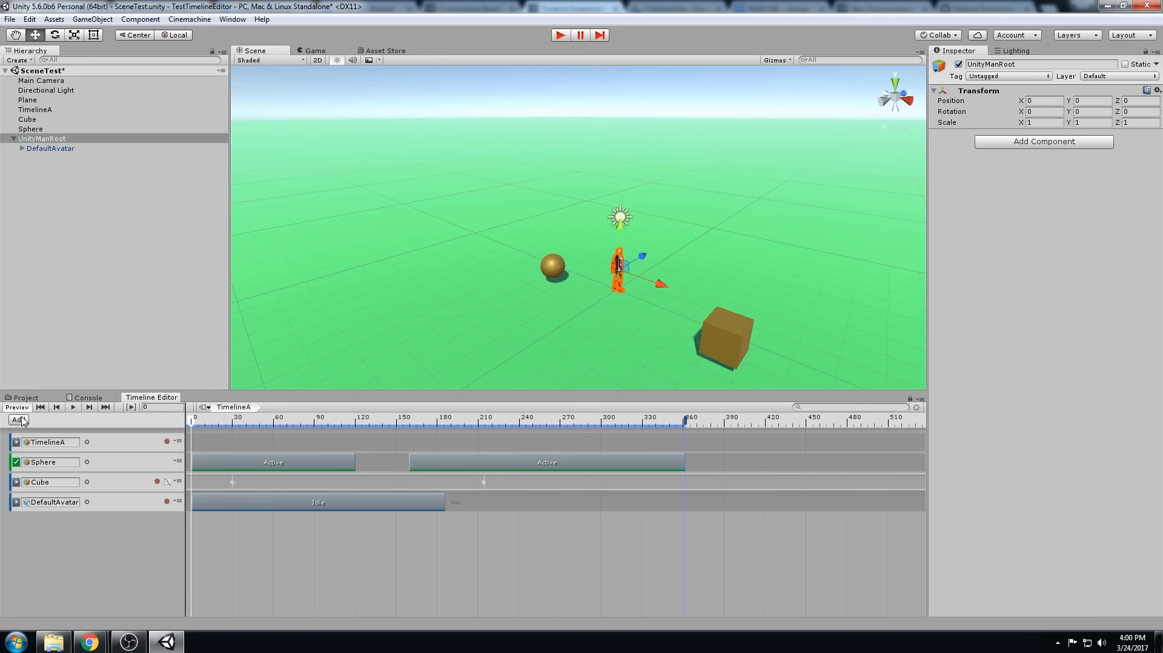
left_click(19, 421)
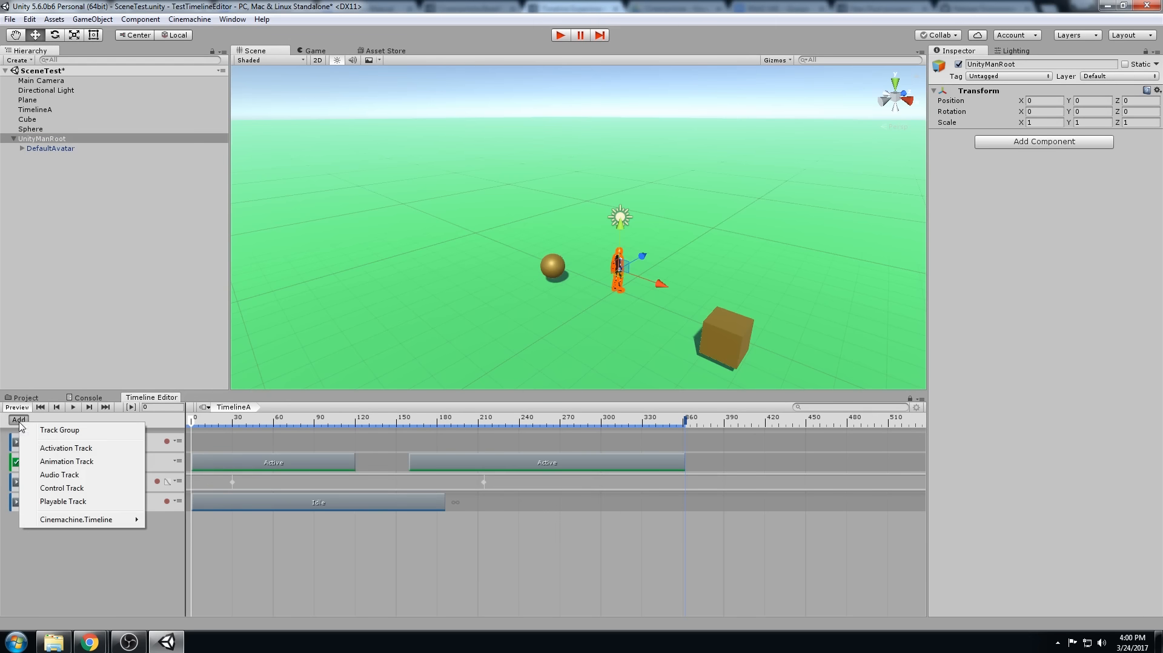
left_click(79, 463)
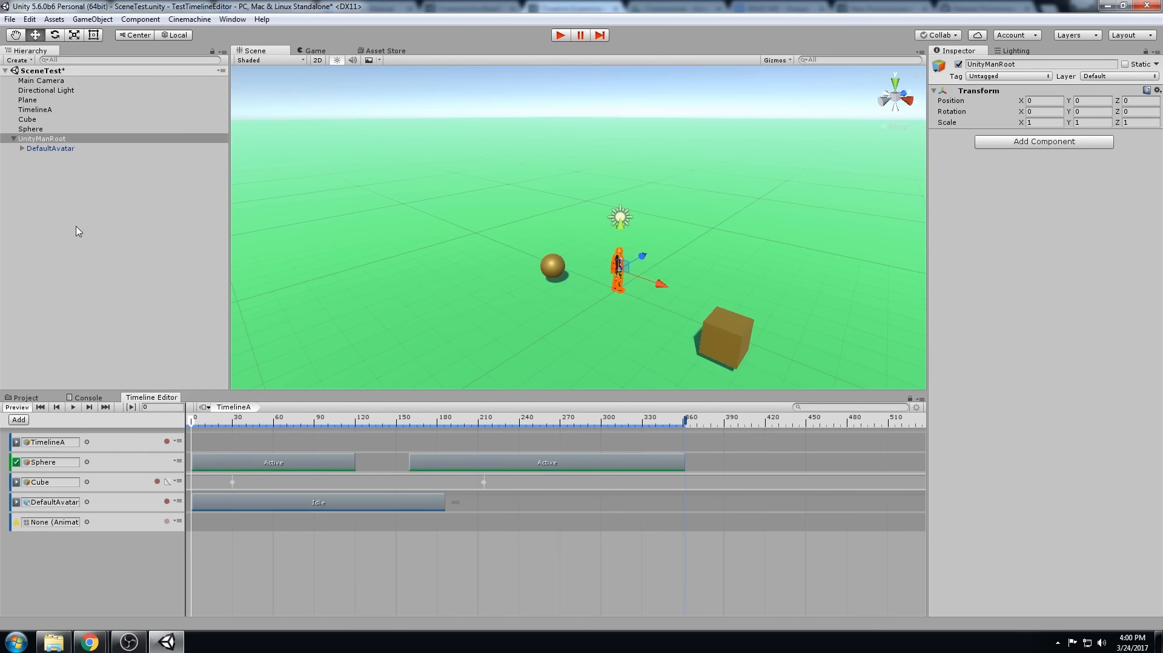
left_click_drag(39, 143, 58, 525)
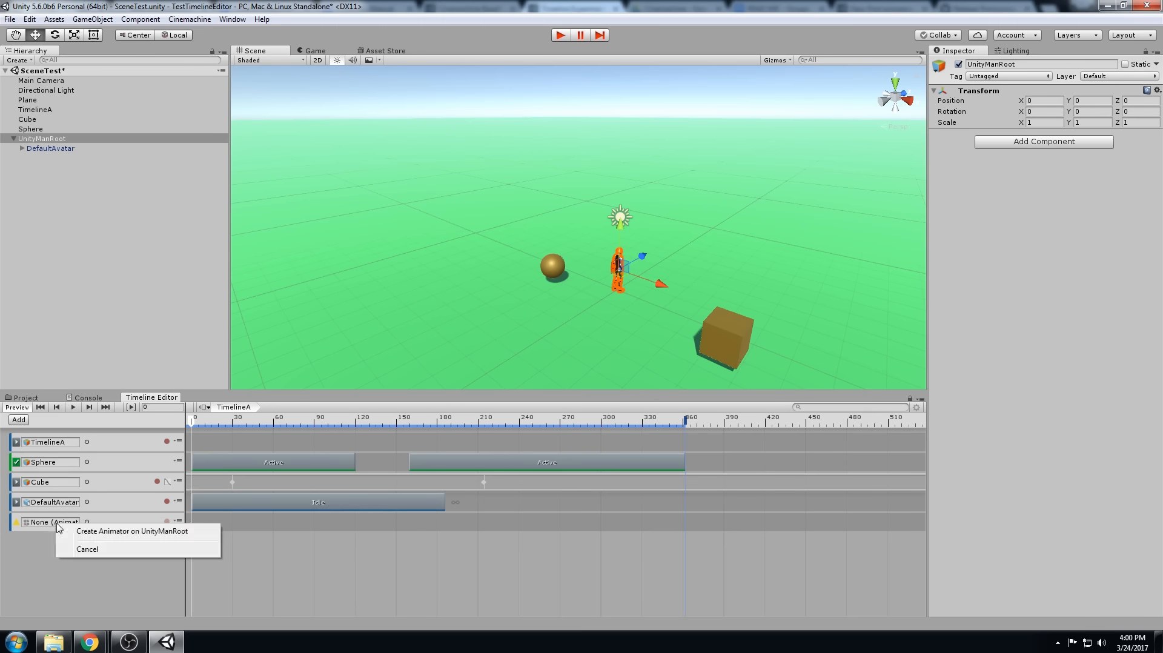
left_click(127, 533)
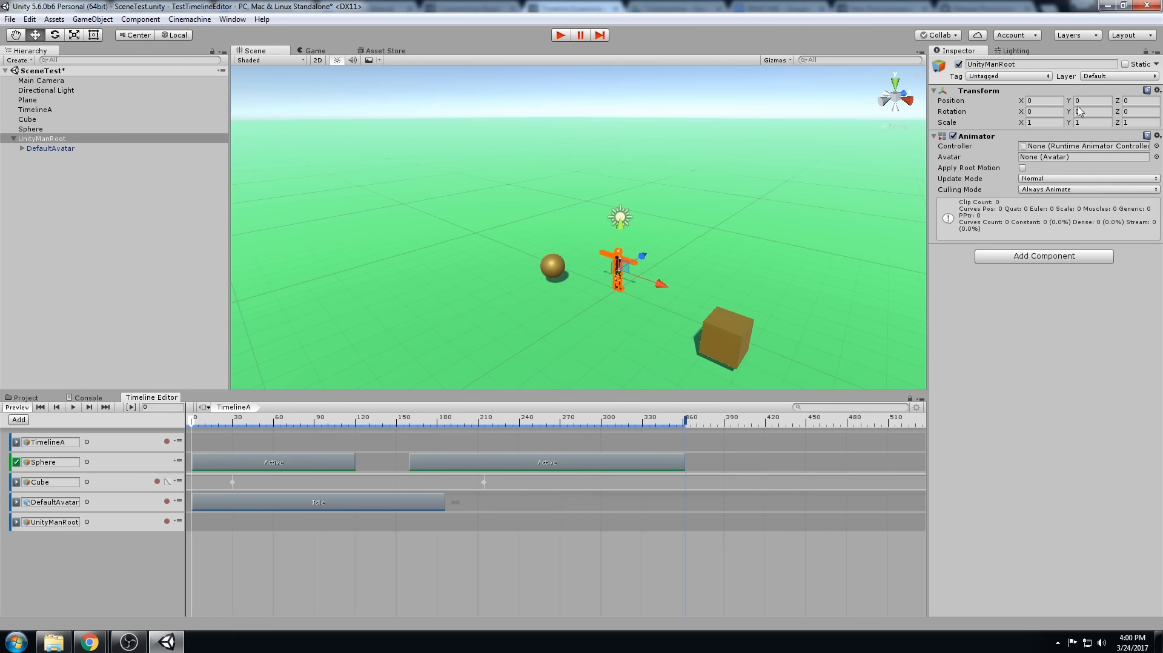
left_click(53, 148)
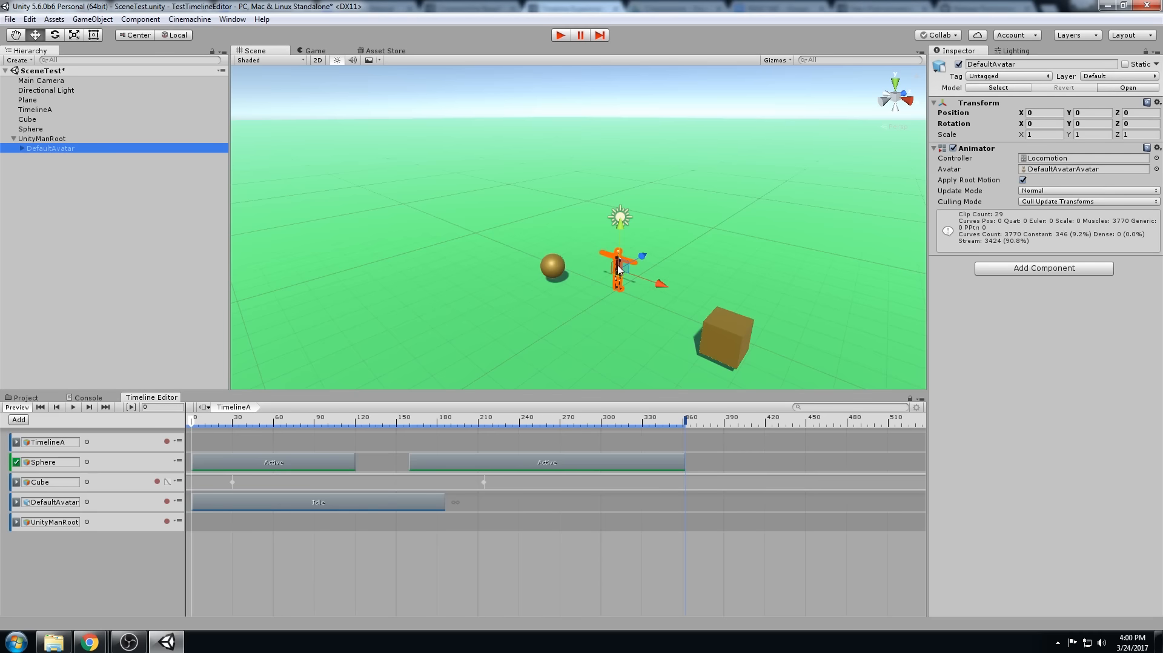
left_click(65, 139)
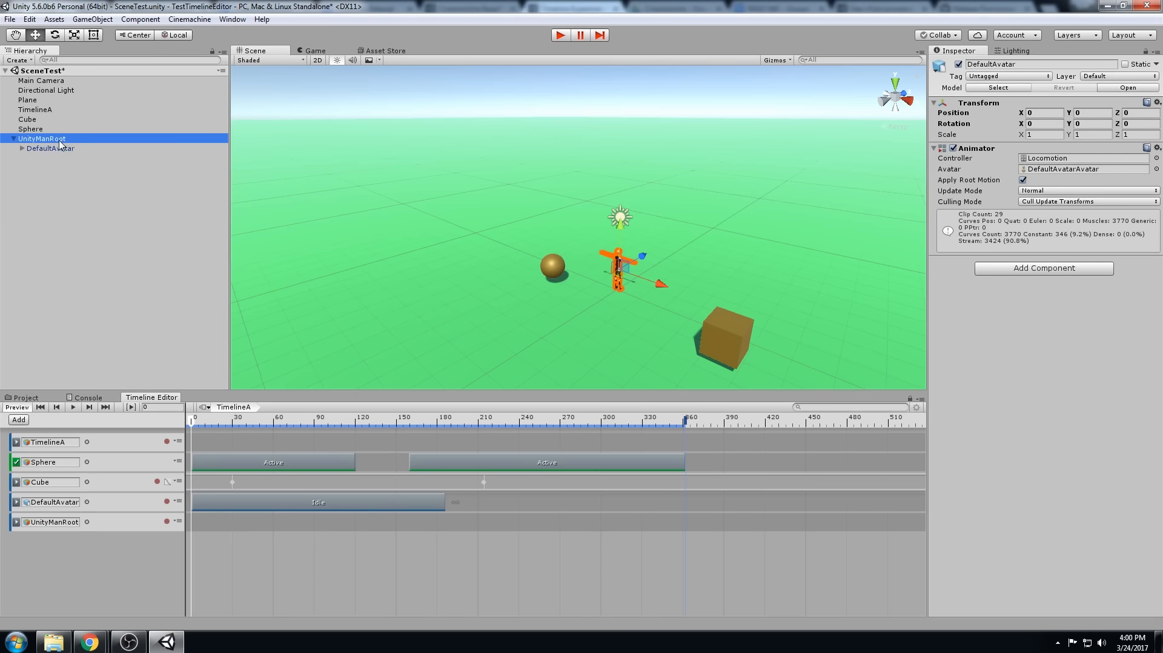
left_click(13, 139)
left_click(14, 139)
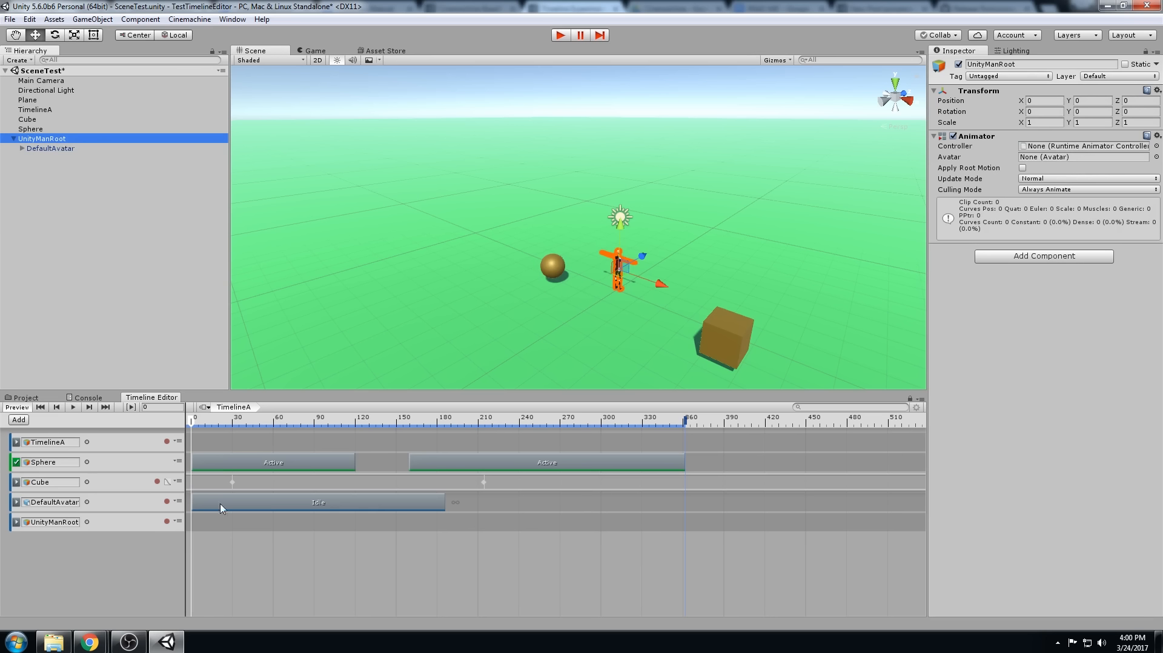
- Start recording on the UnityManRoot track at frame 0 and key the object's Z position at 2
left_click(192, 425)
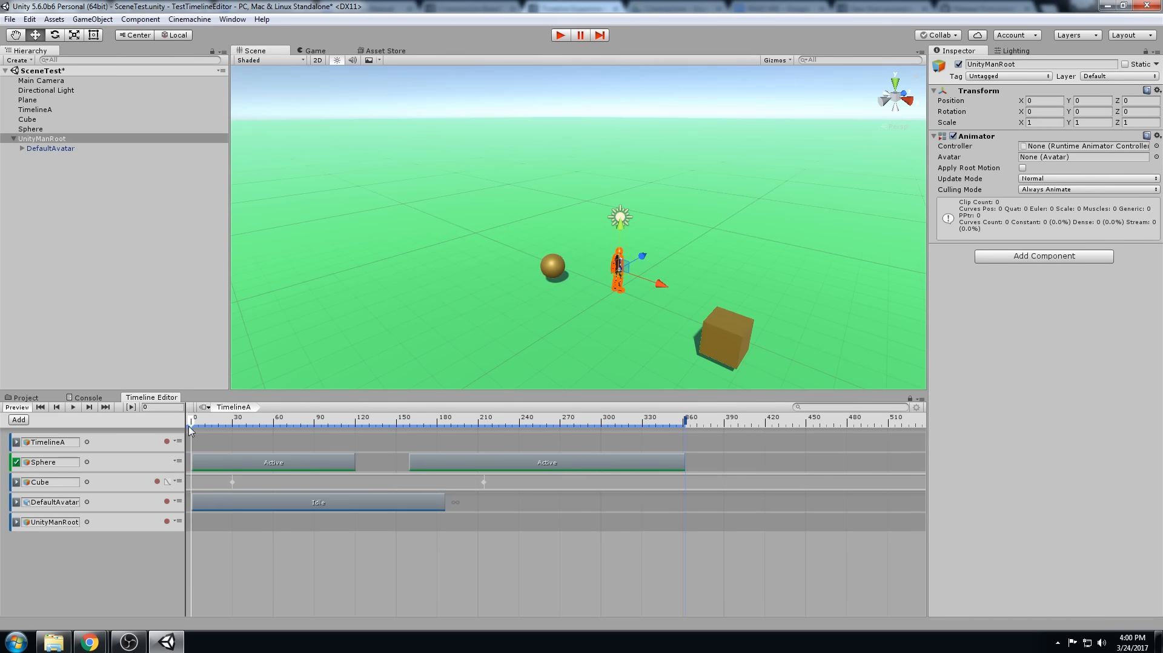
left_click(121, 523)
left_click(50, 139)
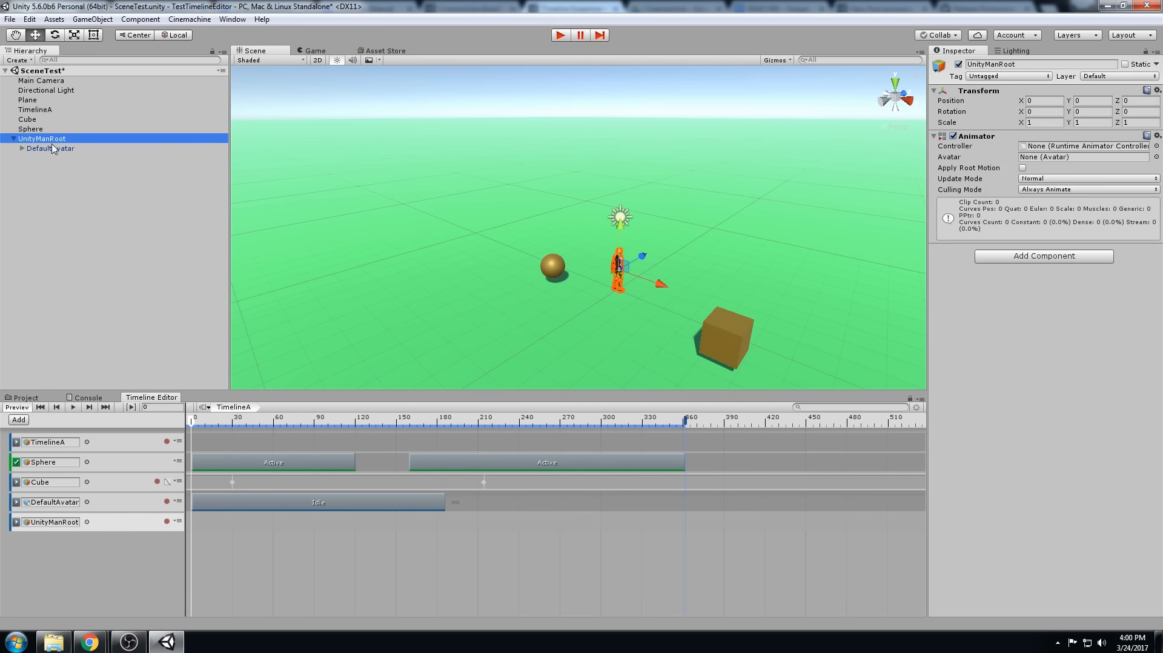
left_click(165, 522)
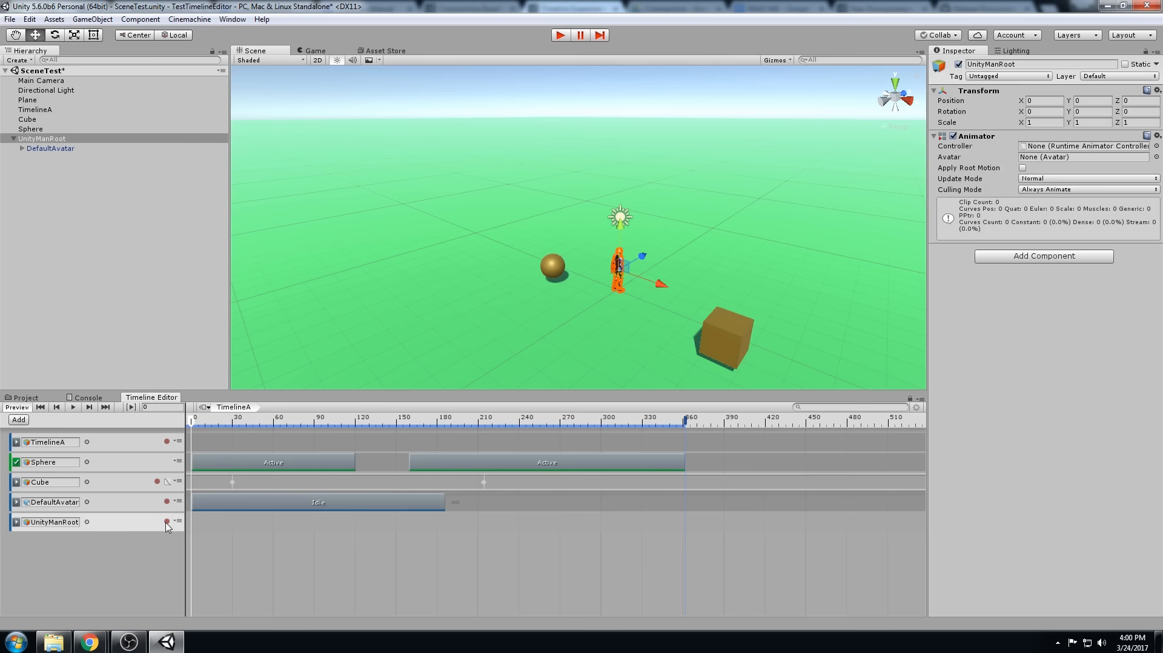
left_click(167, 522)
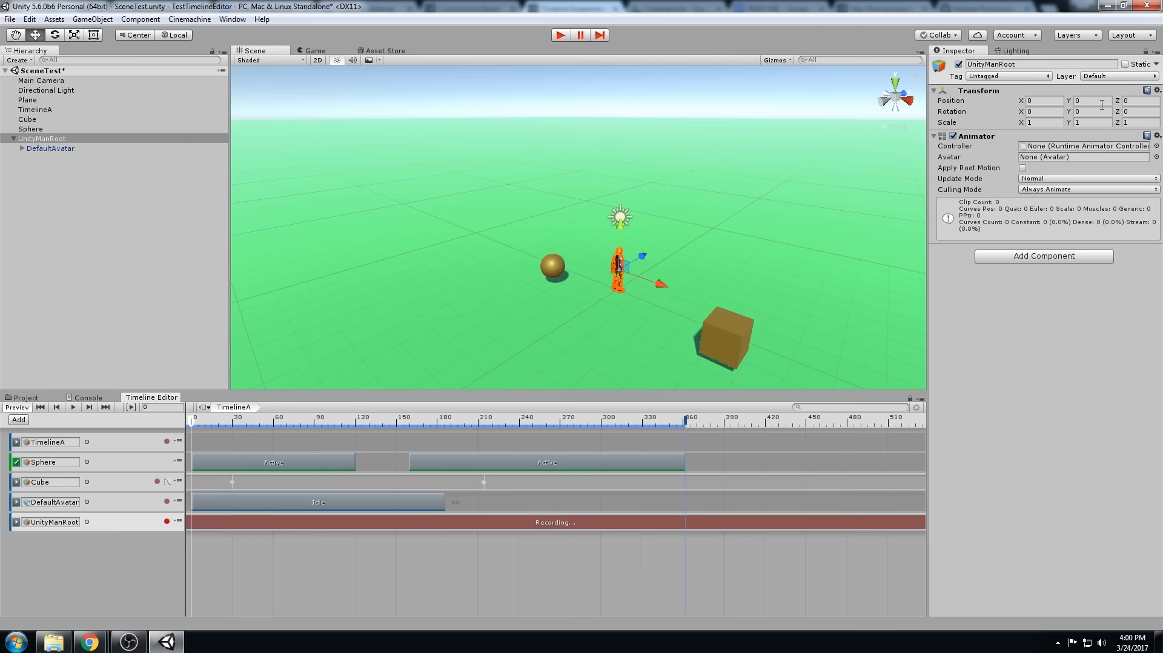
left_click(1132, 101)
type("2")
key("Return")
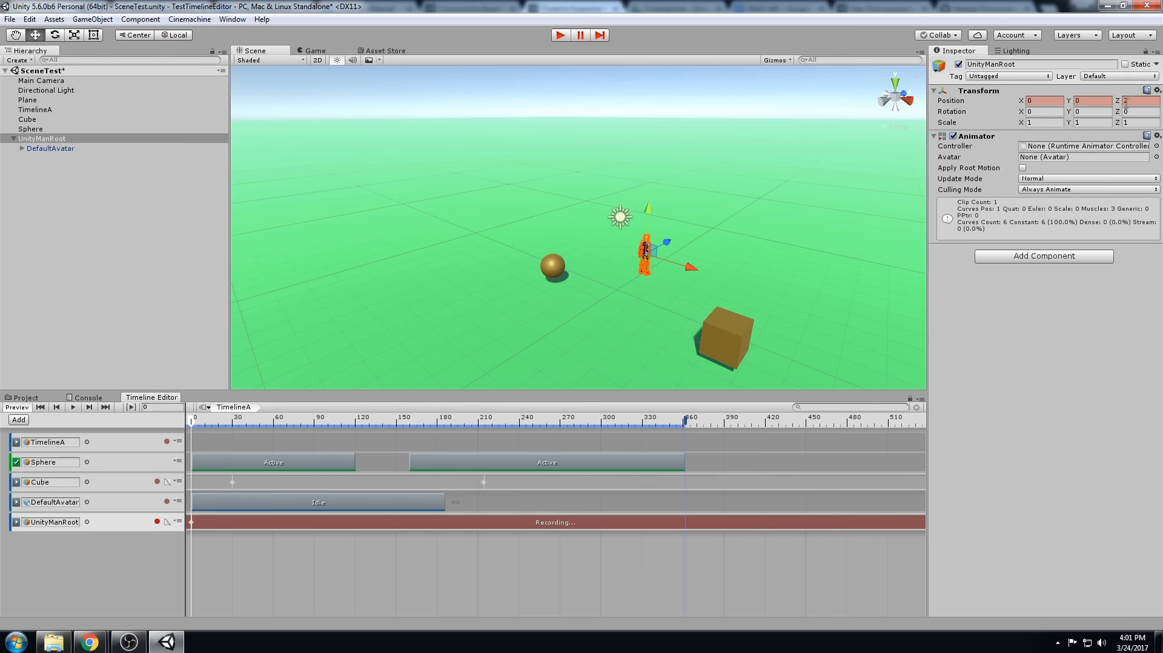
- Key UnityManRoot's Y rotation at 180 on the same frame and stop recording
left_click(1095, 110)
type("180")
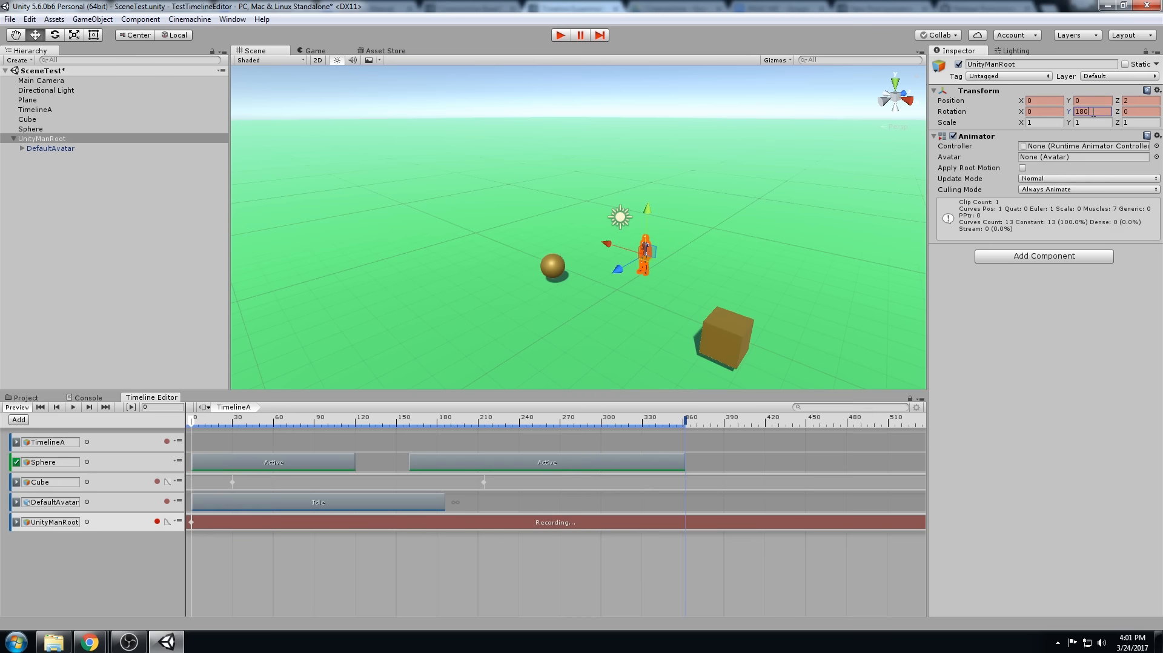
key("Return")
left_click(157, 522)
- Scrub the start of the timeline back to frame 0 and play-test the scene
left_click(197, 426)
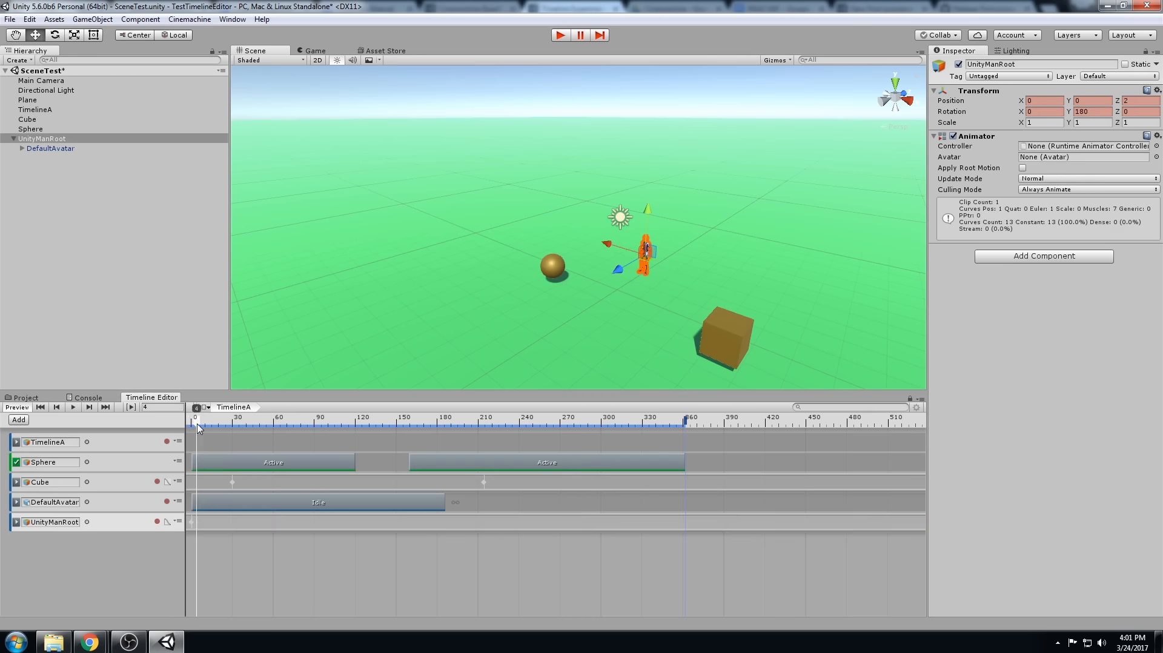
left_click_drag(199, 427, 192, 427)
left_click(560, 37)
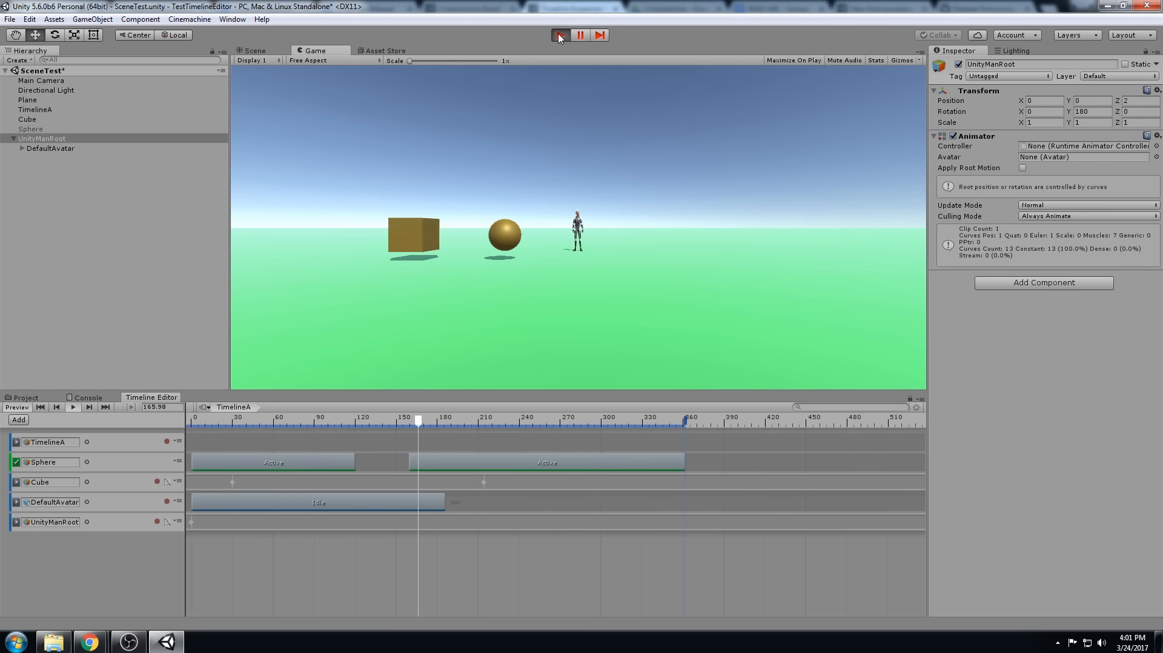
left_click(560, 36)
- Compare the Transform and Animator settings of DefaultAvatar with those of its parent UnityManRoot
left_click(64, 150)
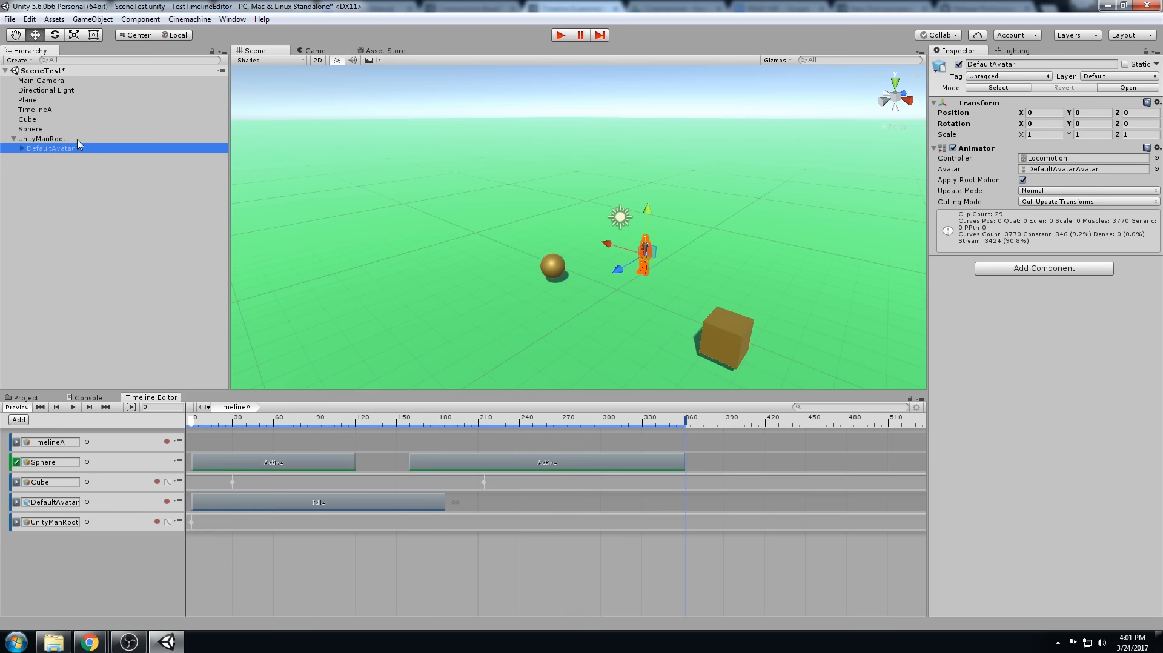
left_click(54, 139)
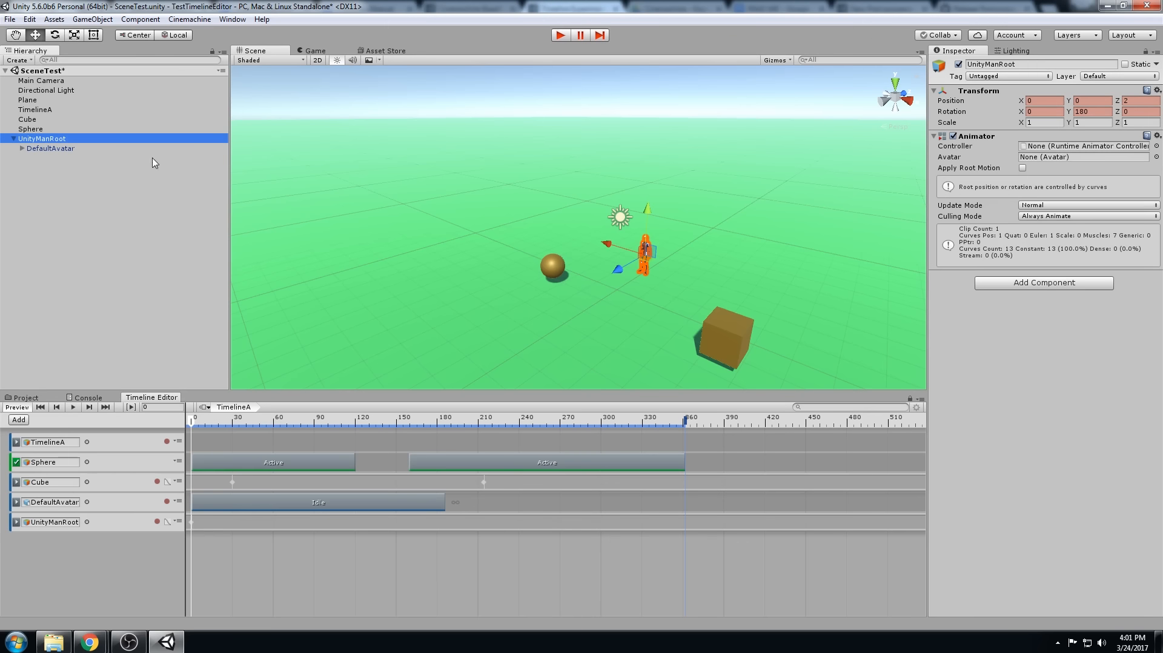
left_click(72, 153)
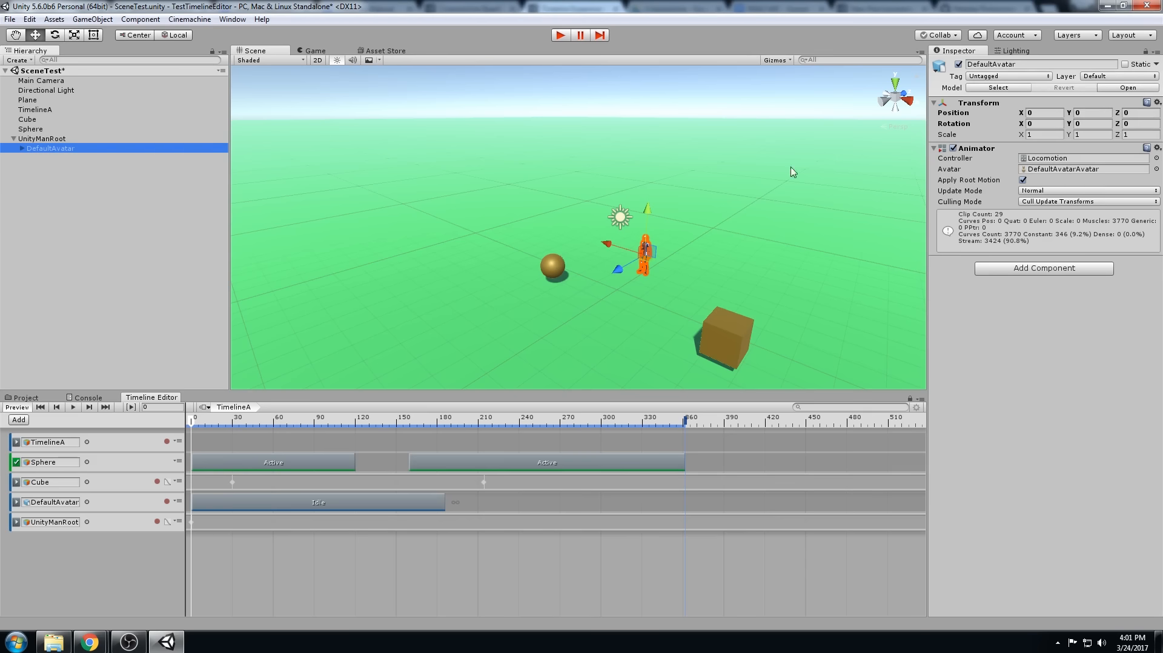
left_click(43, 139)
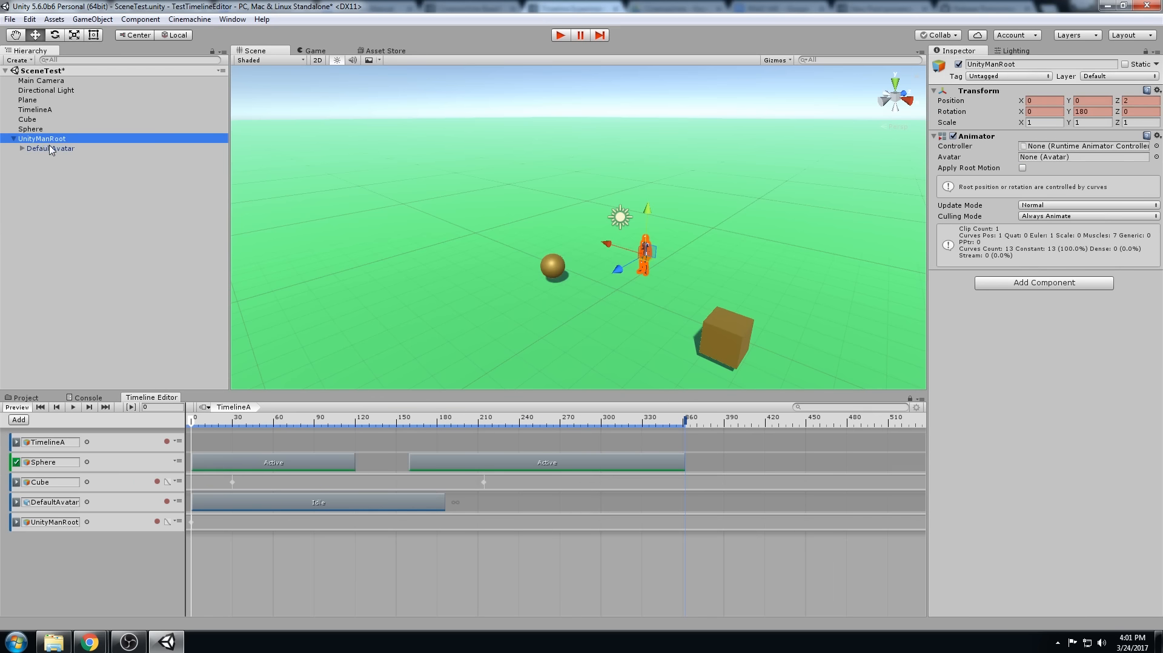
left_click(65, 148)
left_click(64, 139)
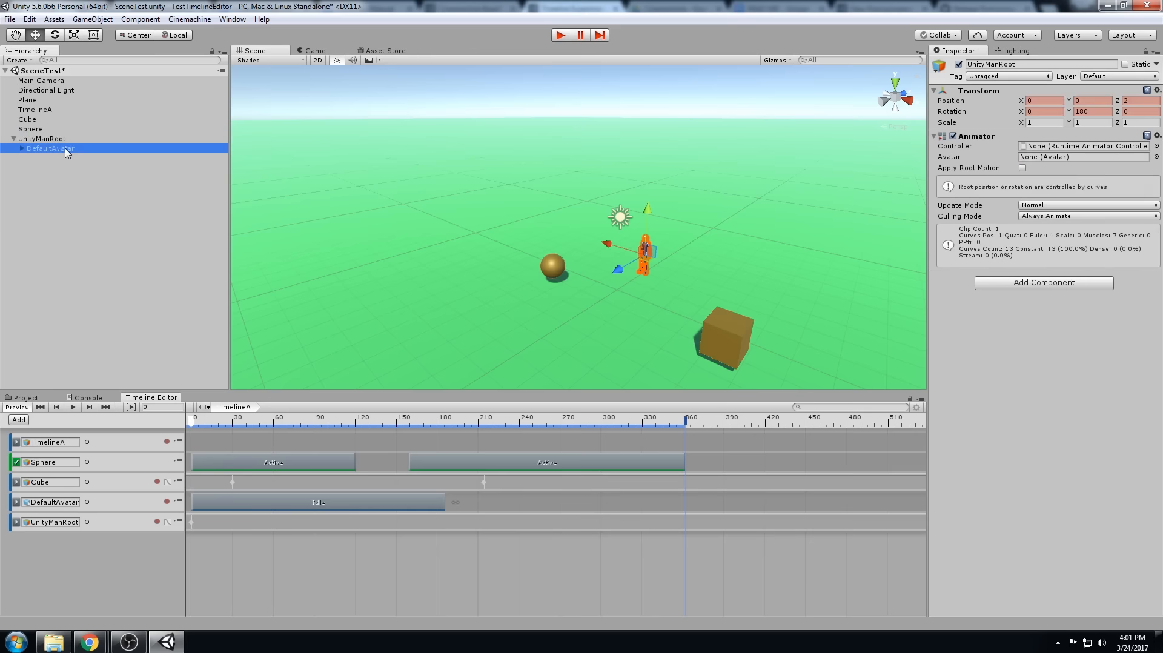
- Examine DefaultAvatar's local position and rotation against the keyed values on UnityManRoot, and clear the selection
left_click(65, 148)
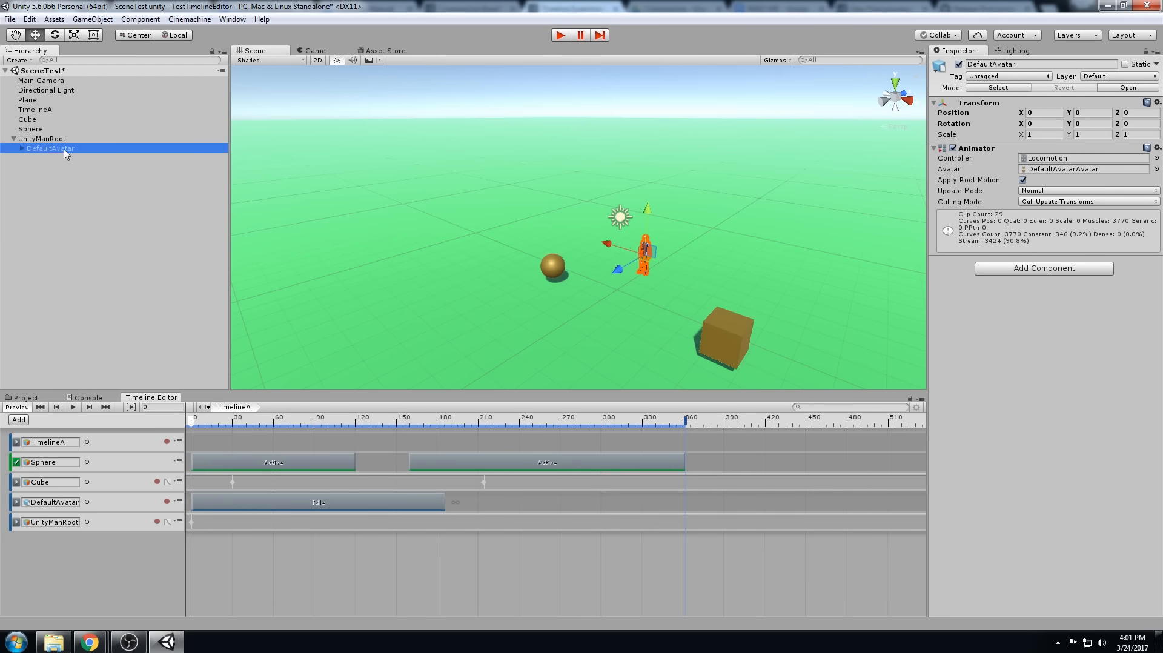
left_click(1043, 113)
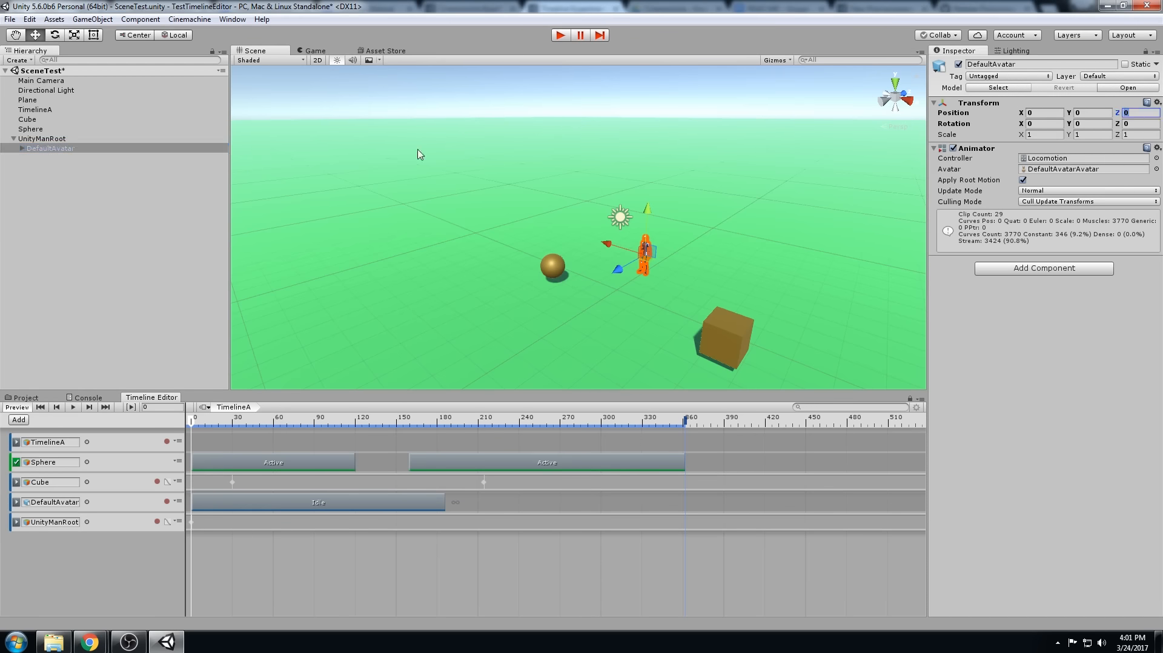
left_click(51, 141)
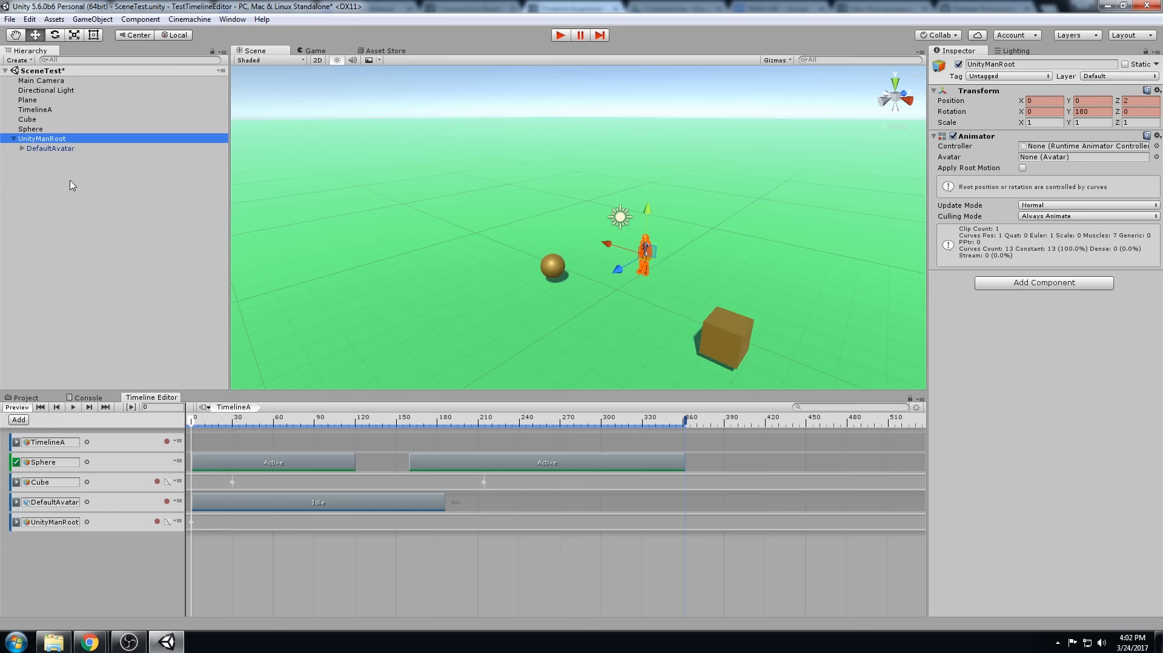
left_click(77, 212)
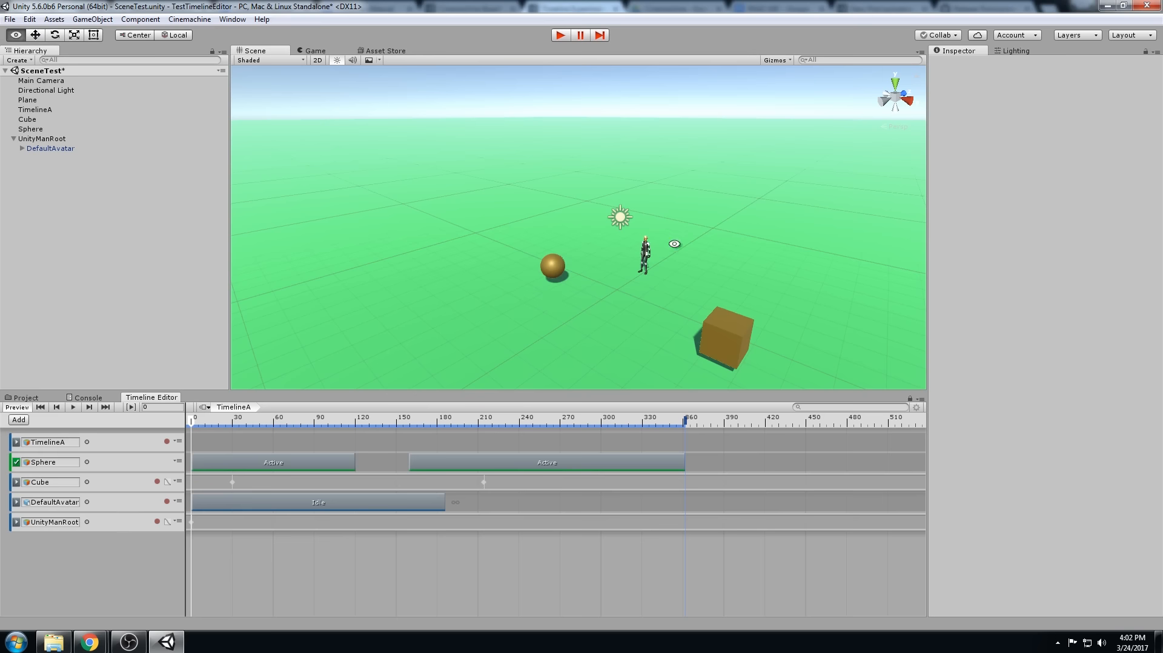
- Shorten the Idle clip to end at about frame 87 and add the Walk animation clip after it on the DefaultAvatar track
mouse_move(670, 242)
left_mouse_down("alt")
mouse_move(630, 255)
mouse_move(662, 229)
left_mouse_up("alt")
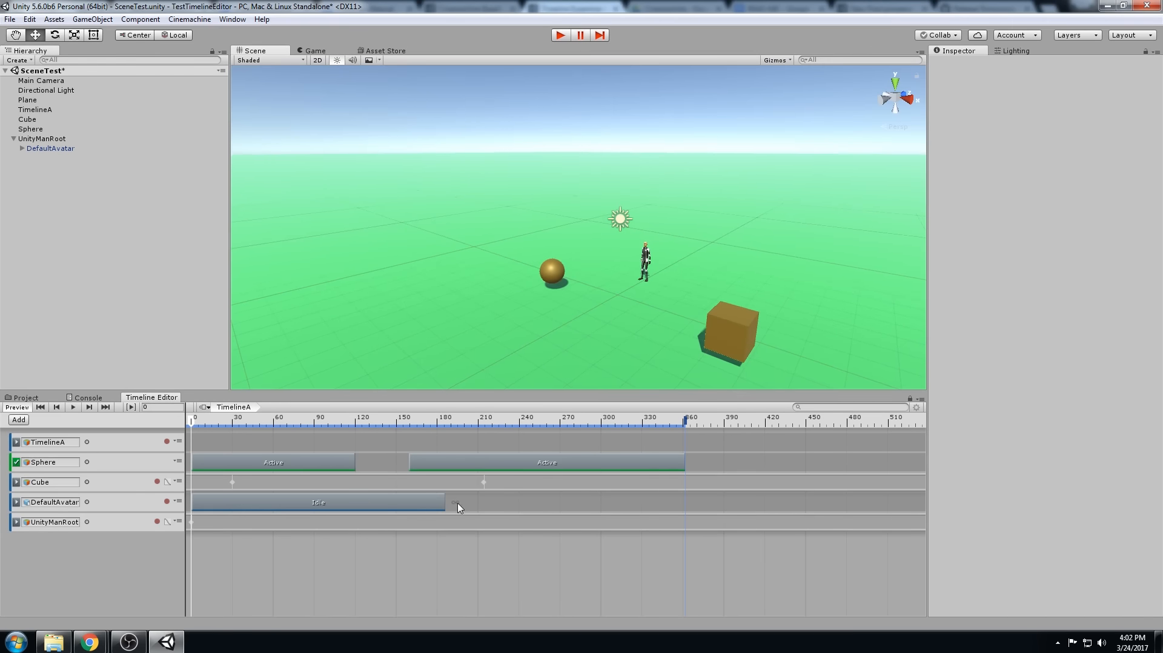
left_click_drag(441, 501, 271, 508)
right_click(400, 503)
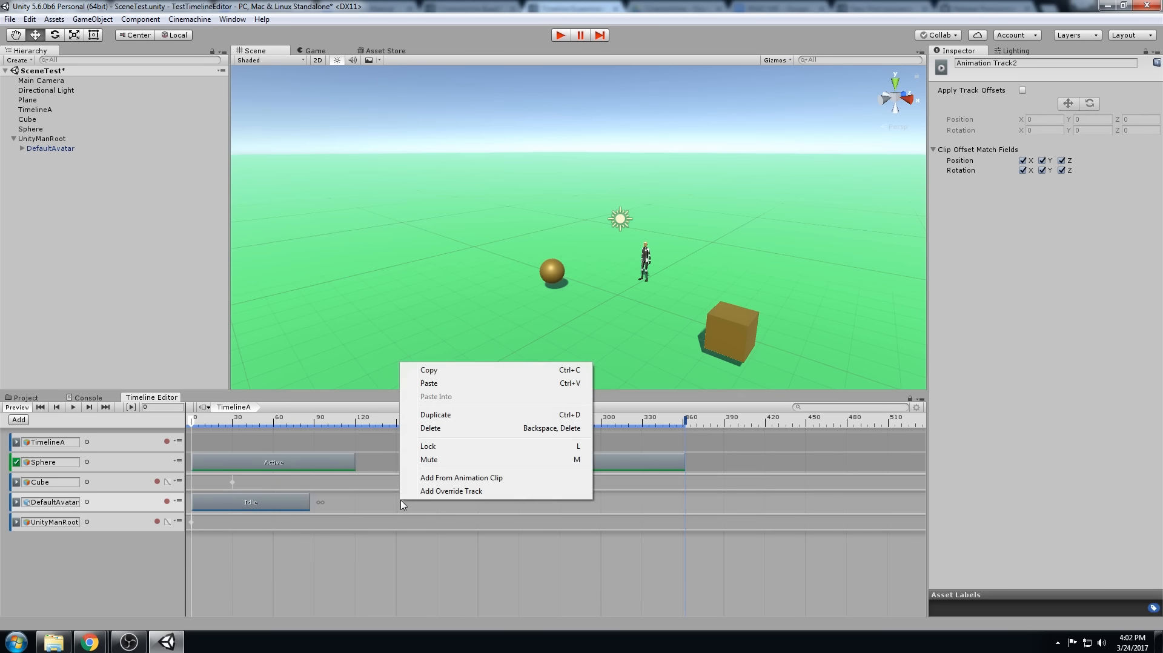
left_click(485, 478)
type("walk")
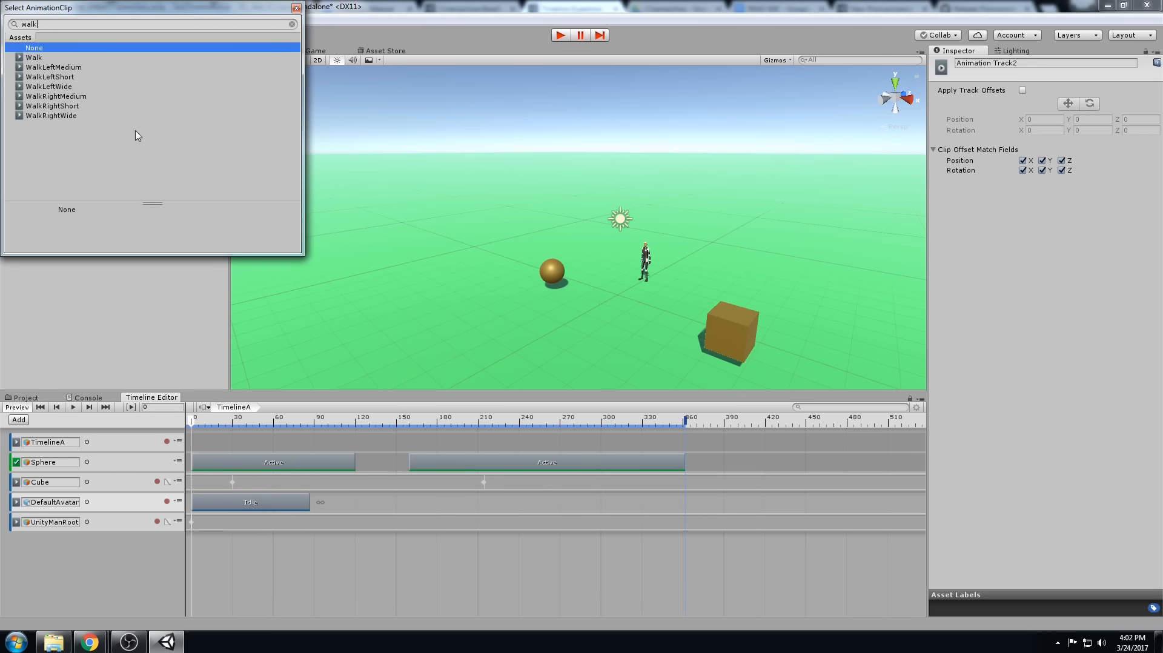
double_click(34, 58)
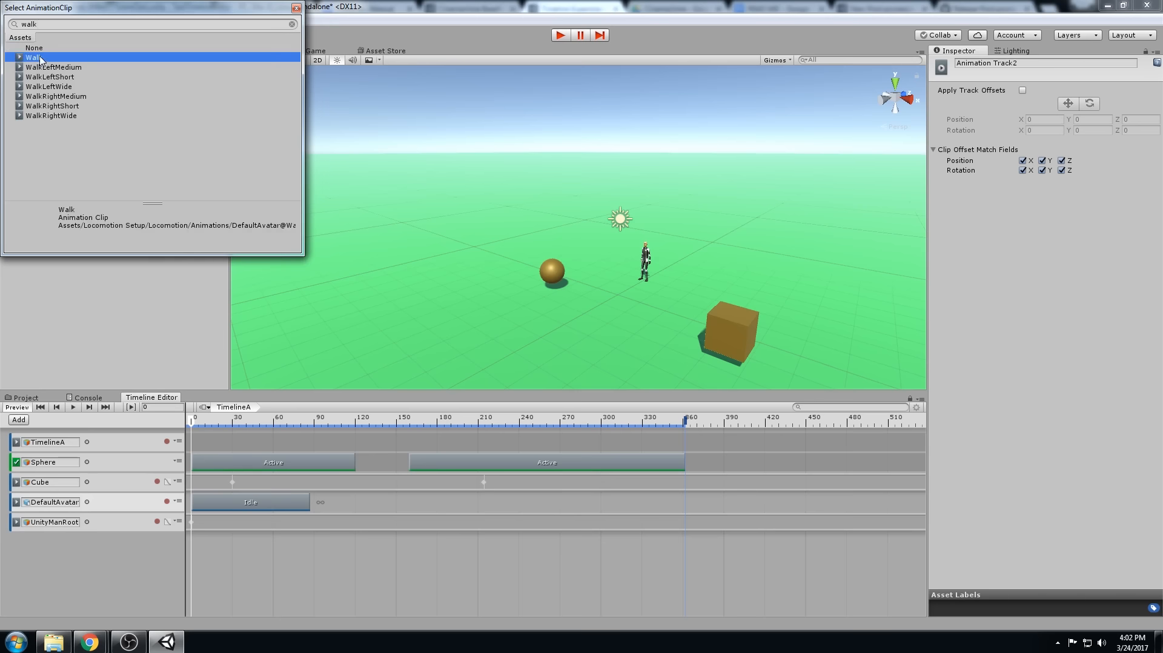
- Scrub from the Idle clip through the Walk clip, check how DefaultAvatar's Transform changes, and play-test the scene from the start
left_click_drag(189, 419, 299, 453)
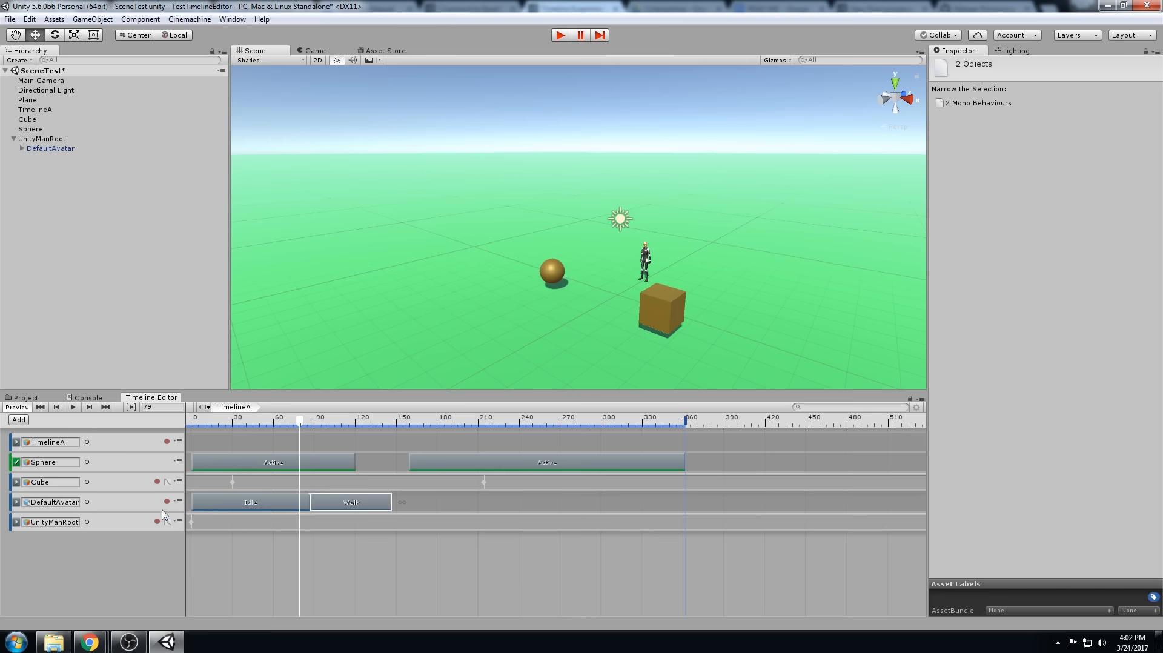
left_click(235, 522)
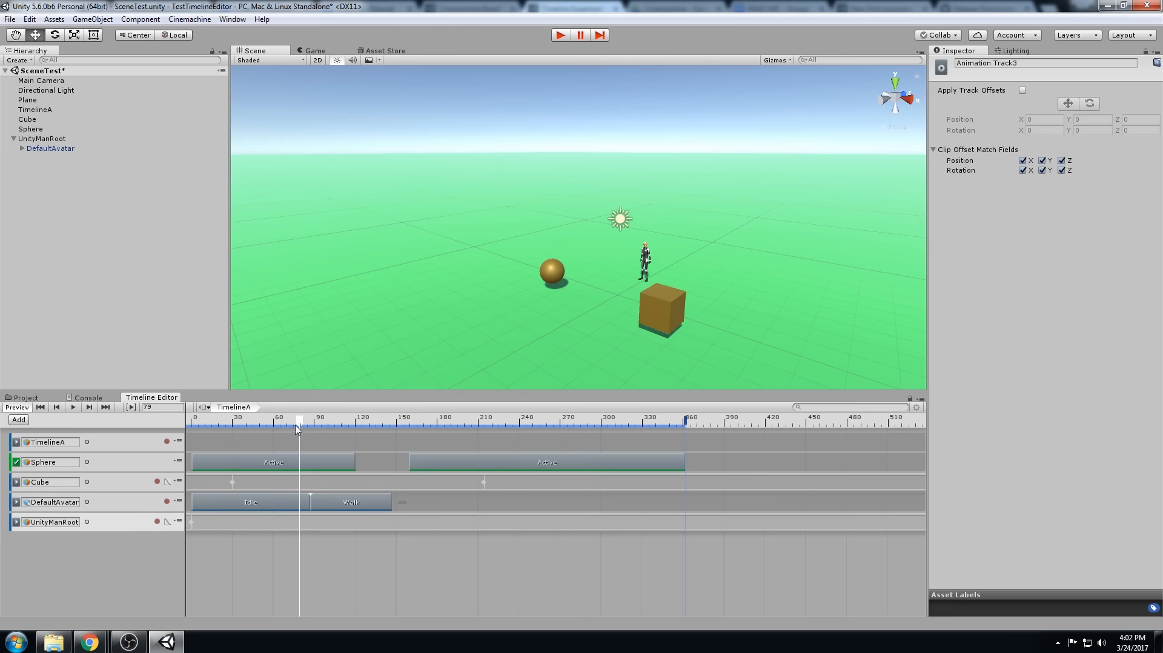
left_click_drag(296, 425, 354, 425)
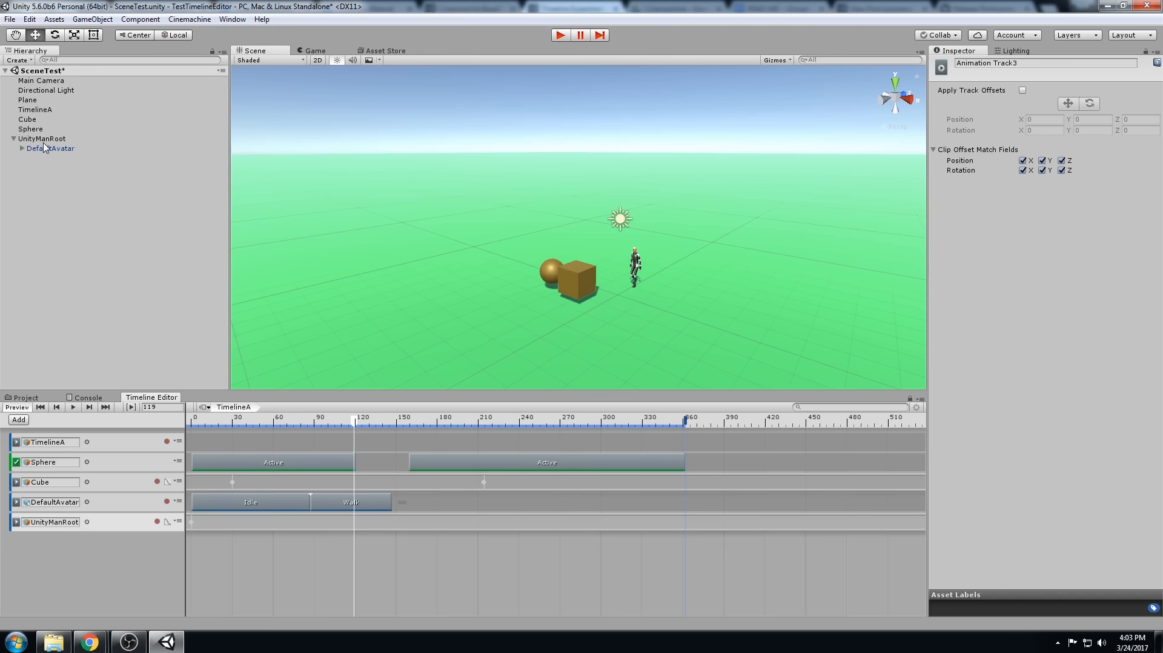
left_click(63, 149)
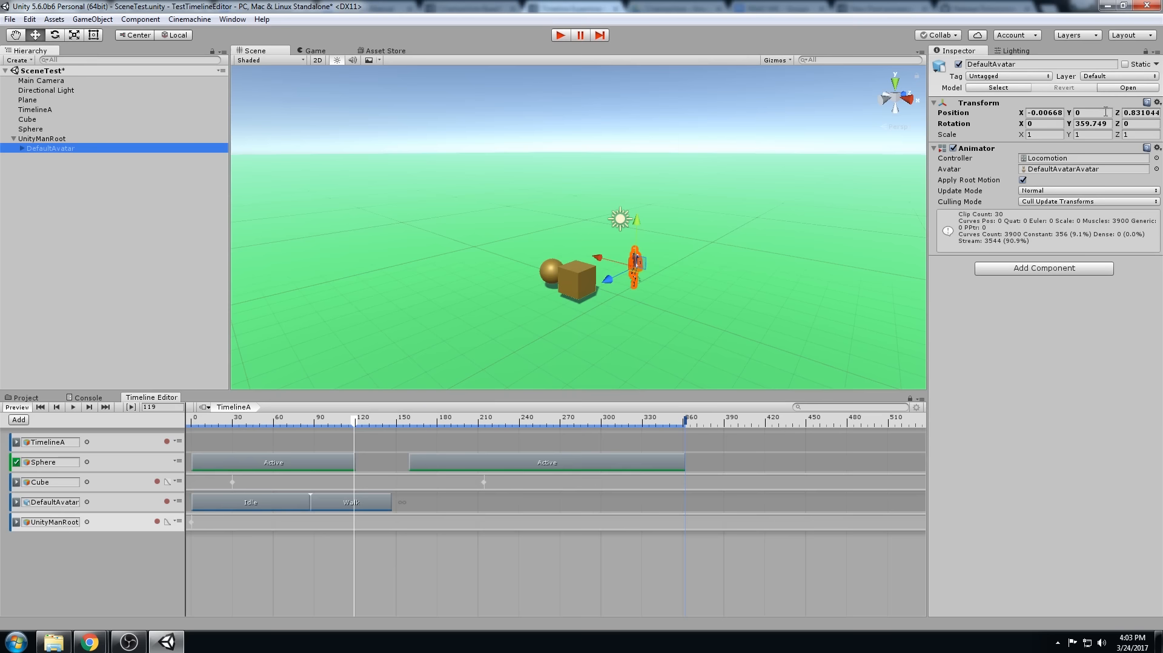
left_click_drag(356, 423, 372, 422)
left_click_drag(379, 418, 200, 427)
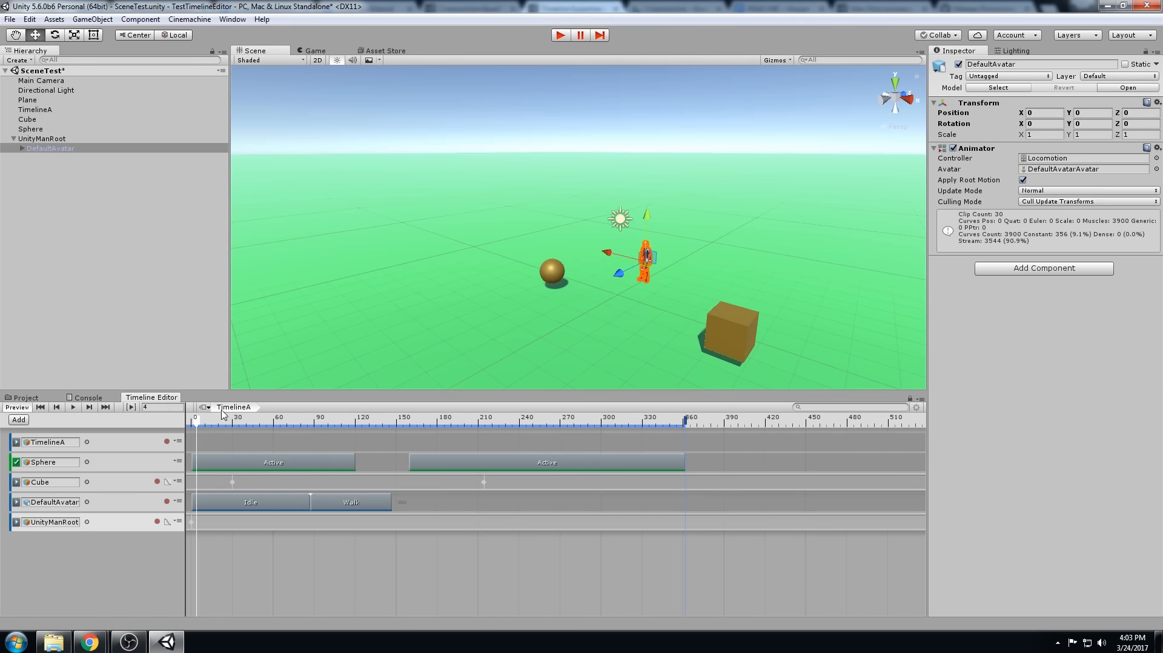
left_click(557, 38)
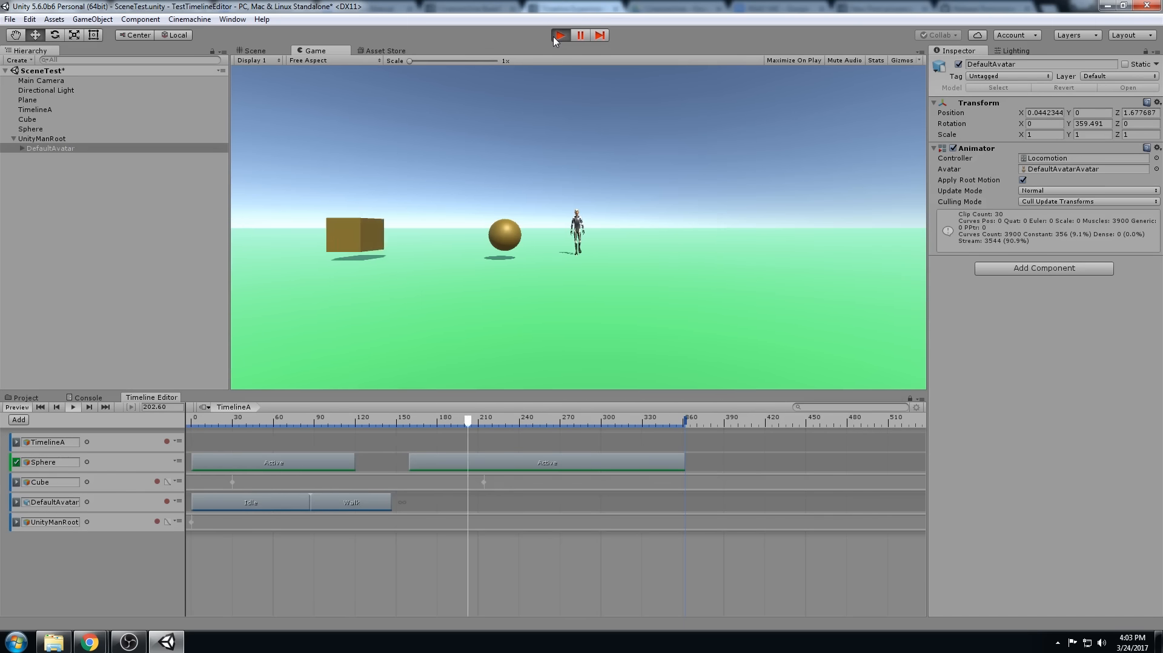
left_click(556, 38)
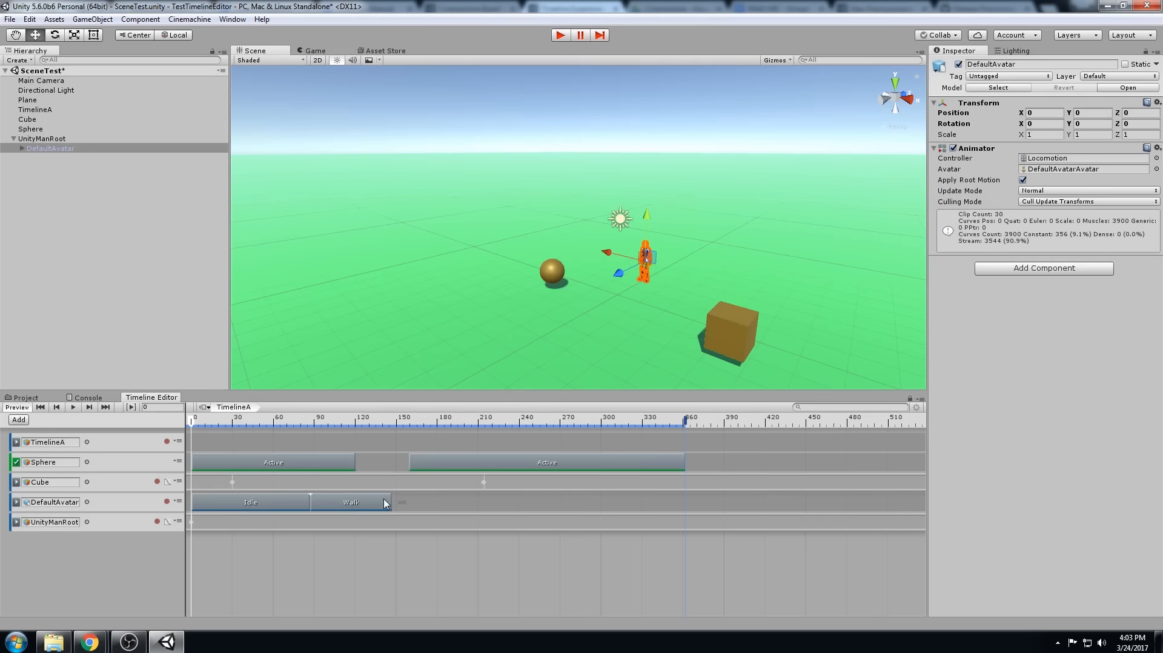
- Extend the Walk clip to about frame 398 and play-test the longer walk
left_click_drag(391, 503, 735, 503)
left_click(566, 35)
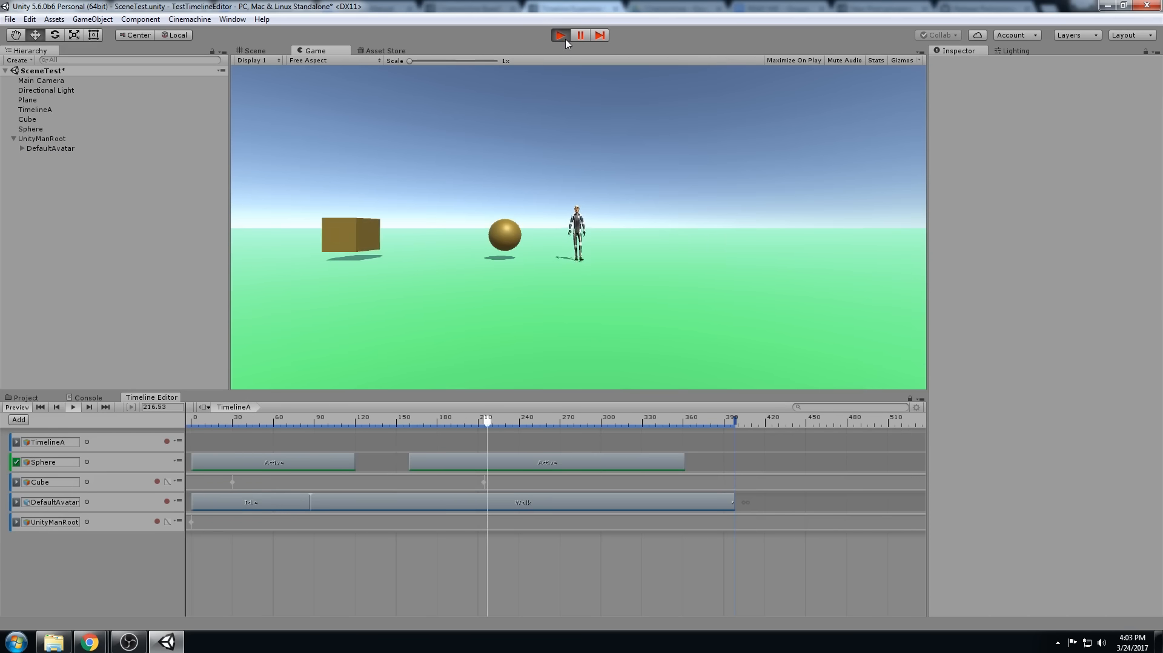
left_click(562, 35)
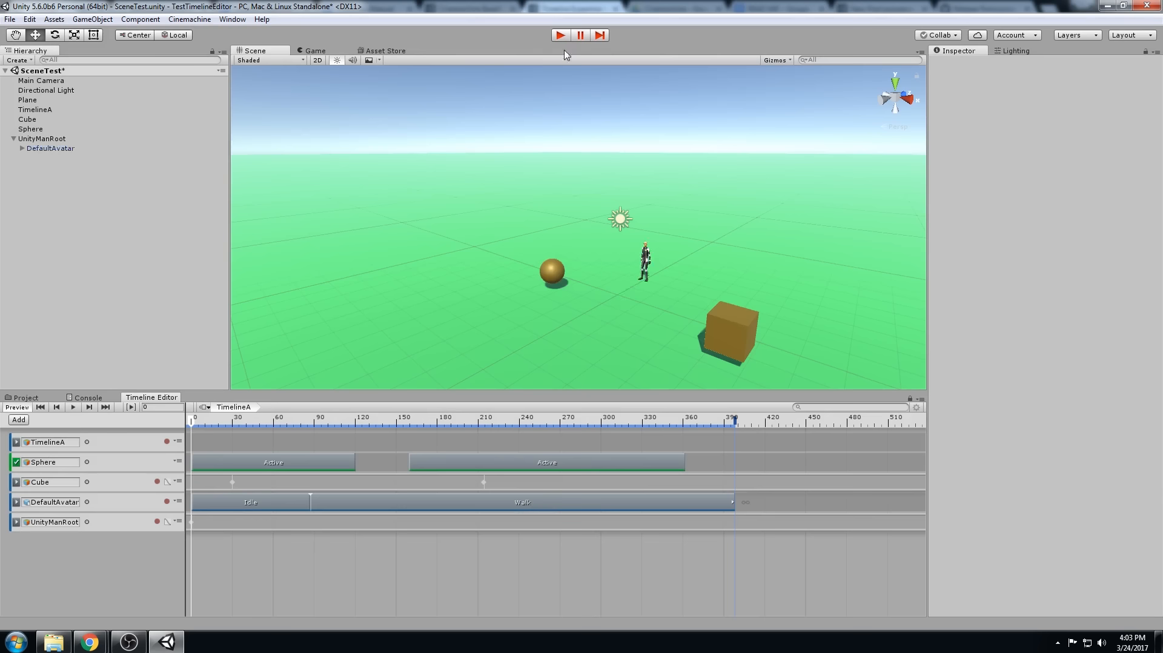
- Trim the Walk clip to end at about frame 192 and add the PlantNTurnRight180 clip after it on the DefaultAvatar track
left_click(739, 511)
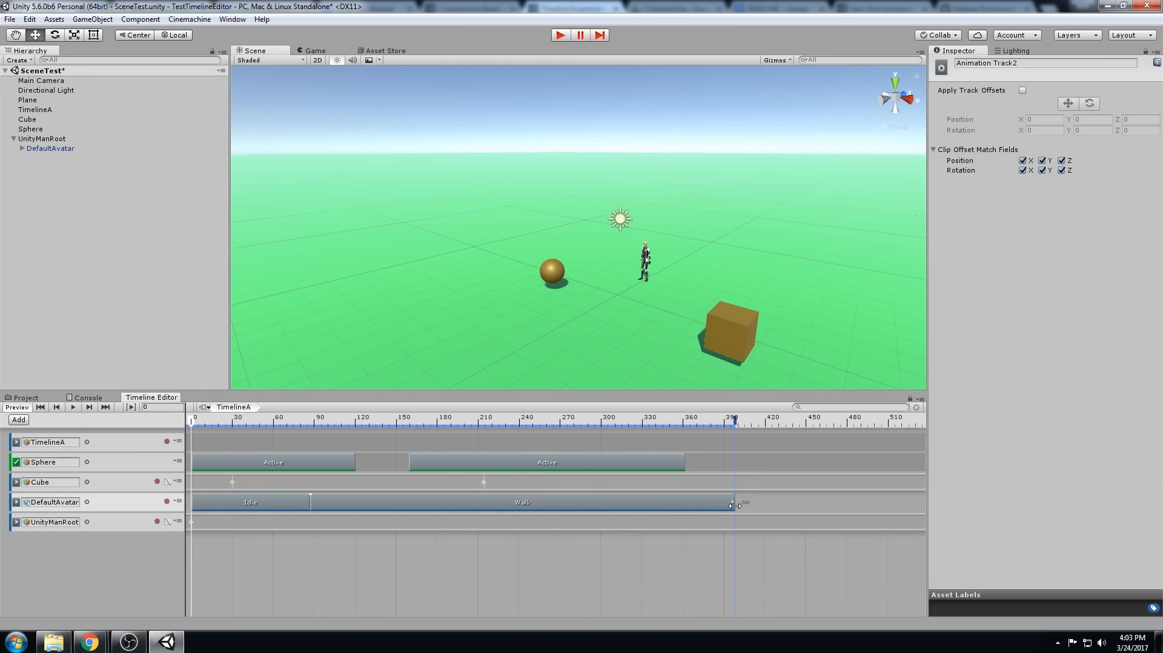
left_click_drag(735, 508, 424, 507)
right_click(514, 508)
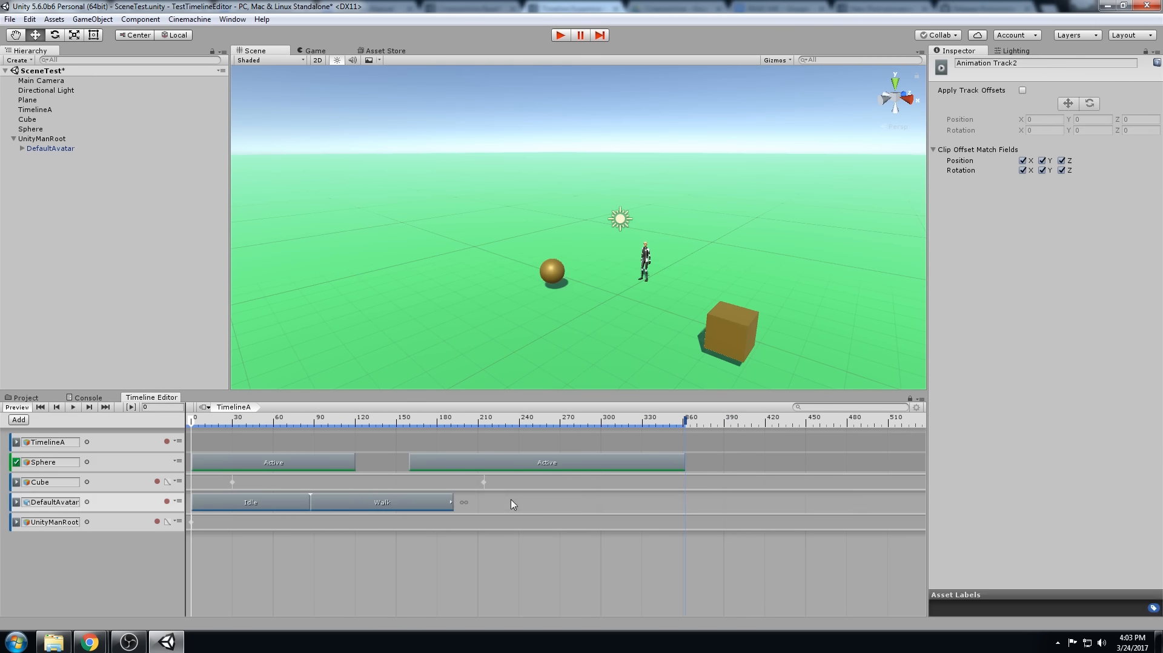
left_click(583, 478)
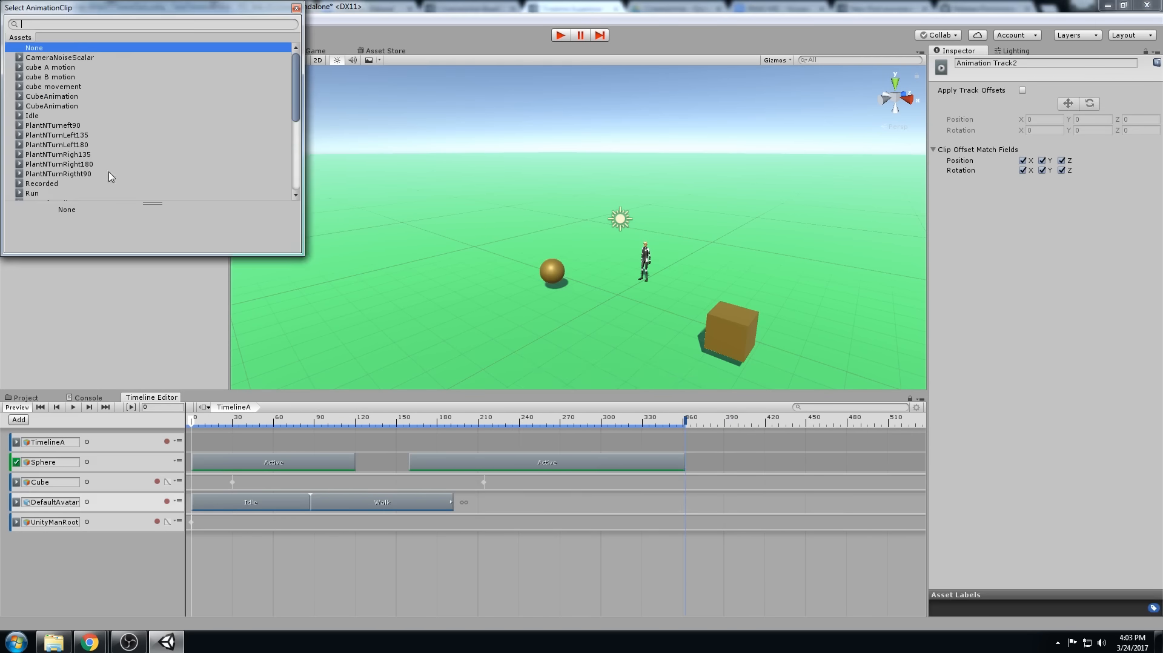
left_click_drag(297, 91, 320, 184)
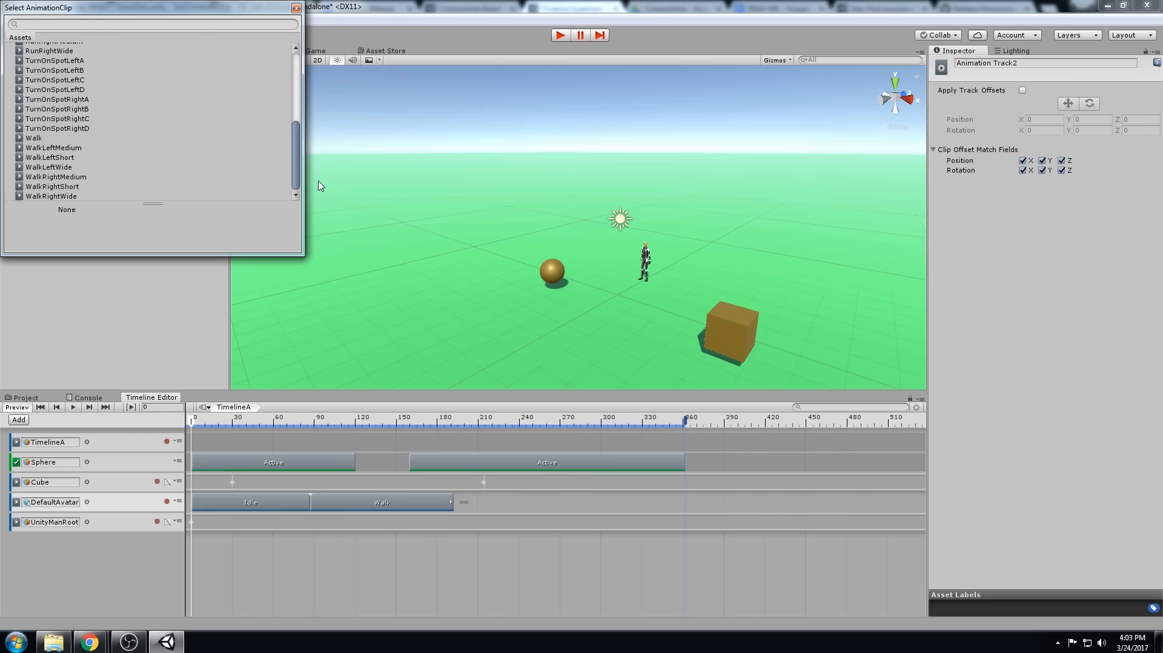
left_click(68, 165)
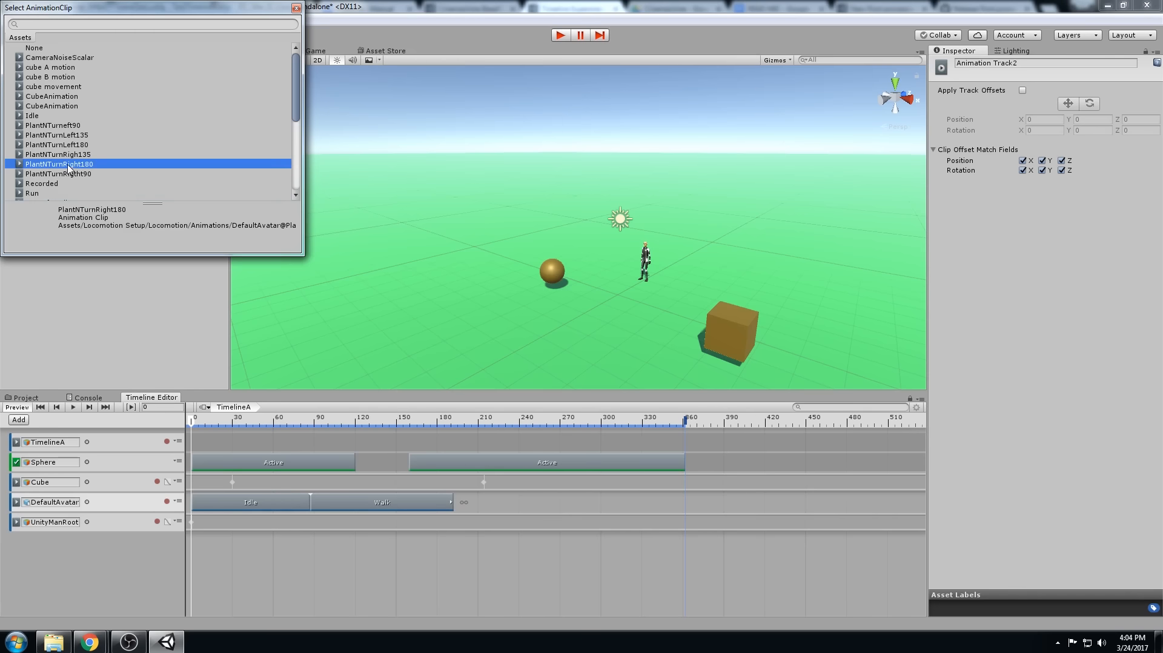
double_click(70, 165)
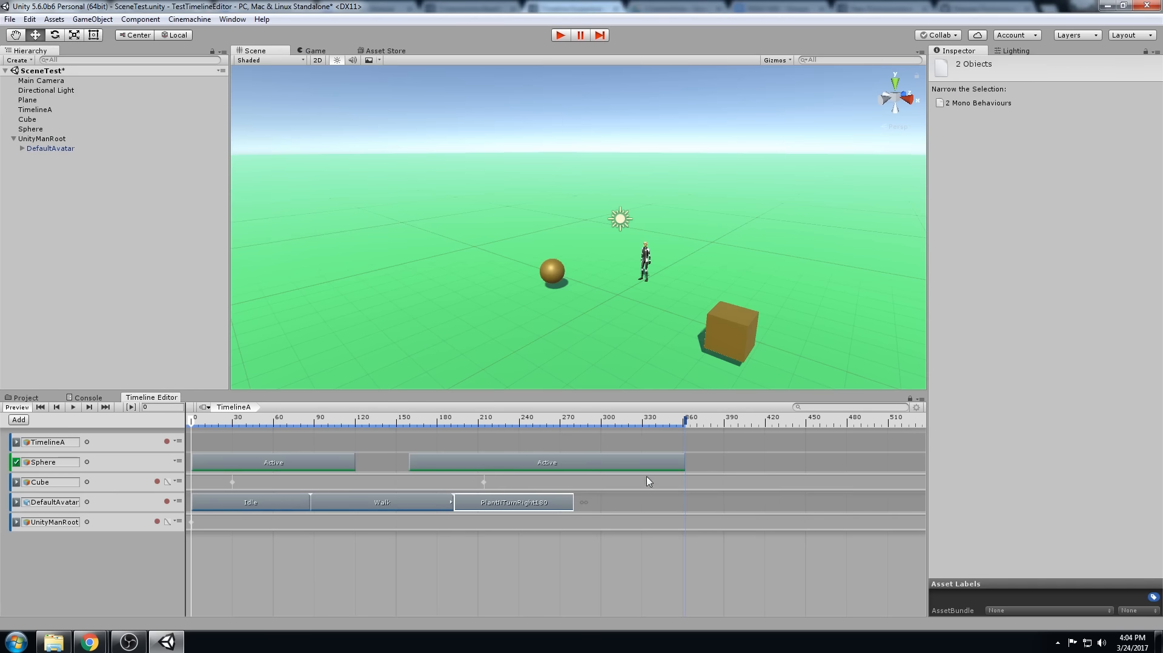
- Scrub the timeline back to the start and play-test the Idle, Walk and PlantNTurnRight180 sequence
left_click_drag(418, 425, 190, 418)
left_click(558, 38)
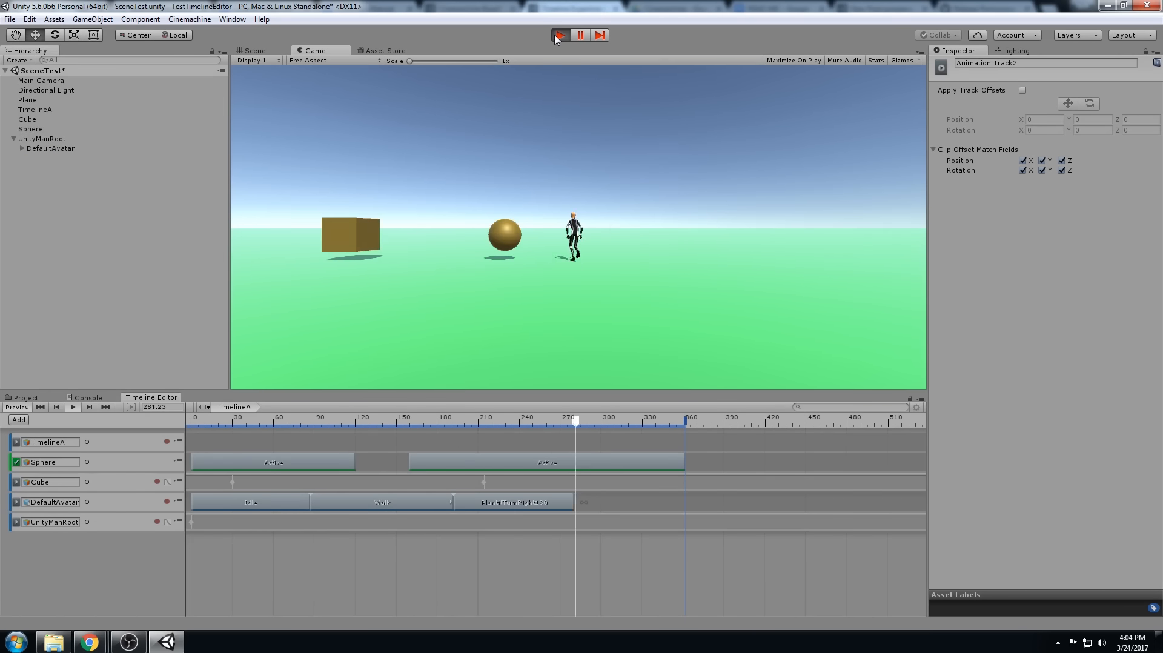
left_click(558, 35)
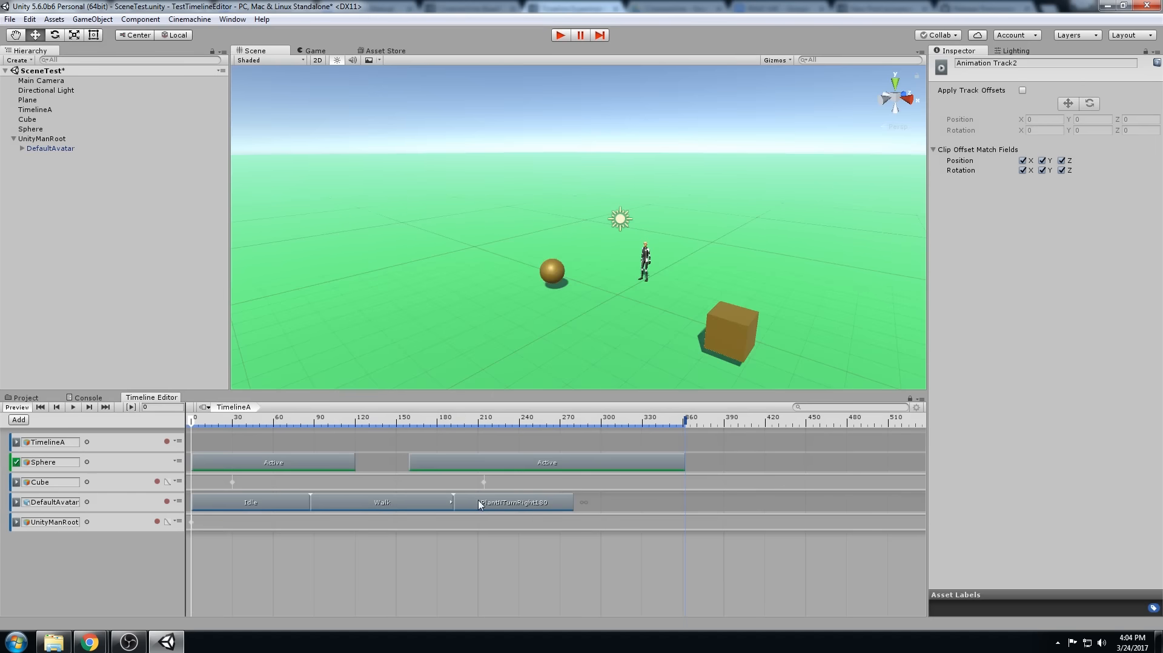
- Move the PlantNTurnRight180 clip to start at about frame 160, blending it with the end of the Walk clip, and play-test the scene
left_click_drag(519, 504, 475, 506)
left_click(560, 35)
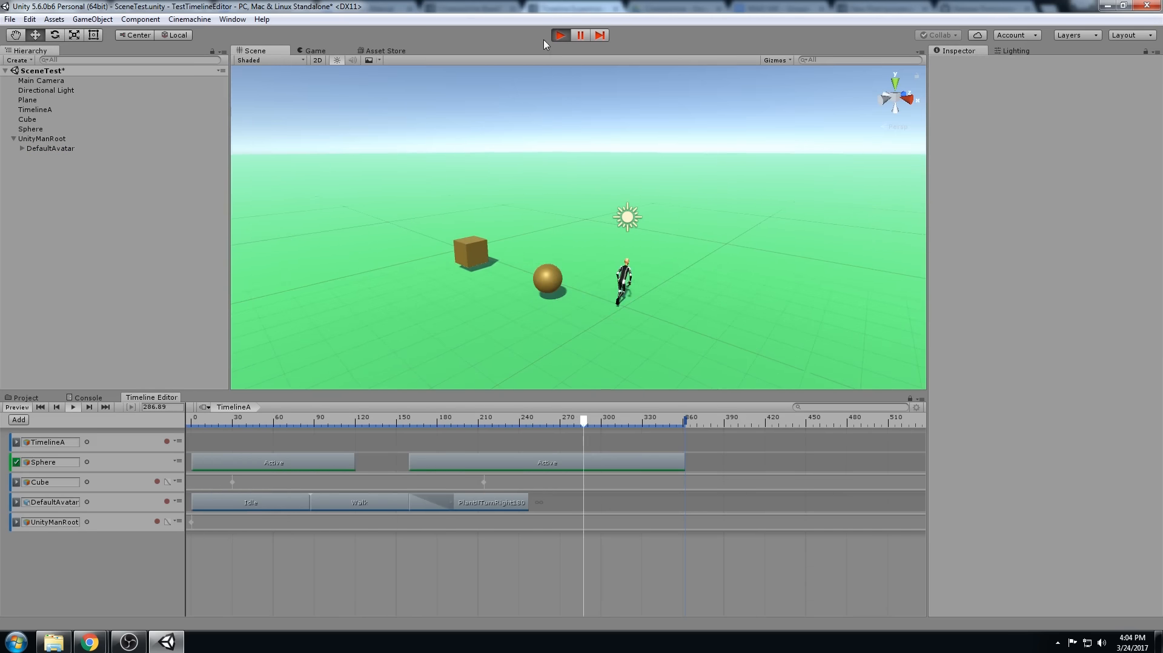
left_click(560, 35)
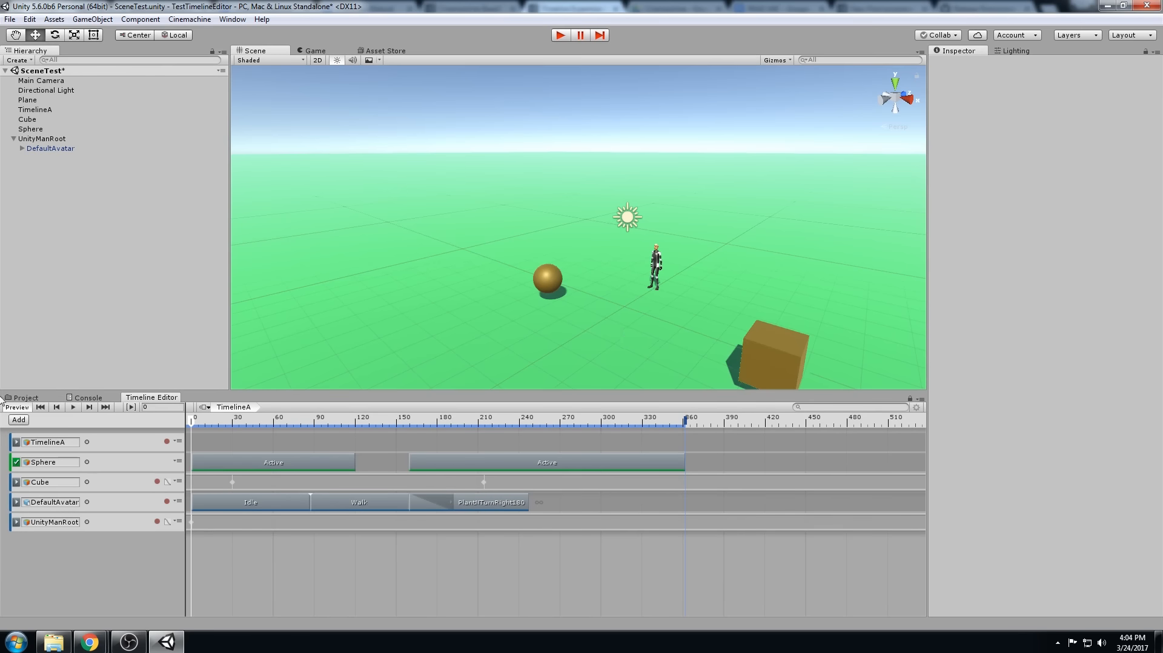
- Add a Cinemachine Track to TimelineA and select its empty camera binding
left_click(15, 421)
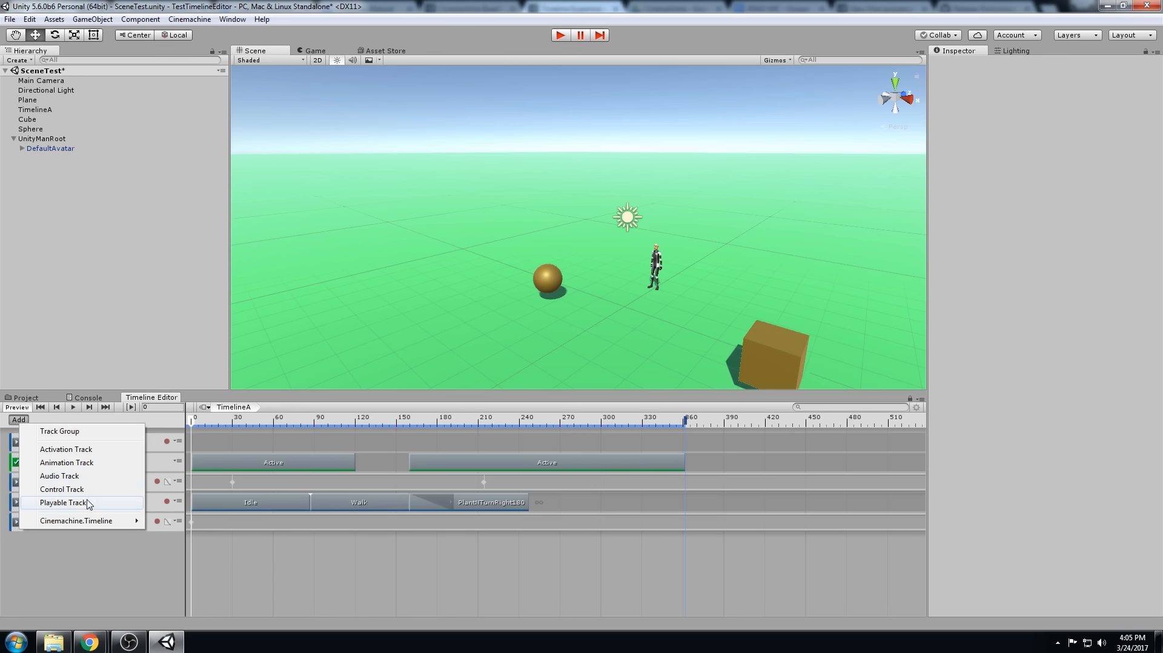
mouse_move(90, 521)
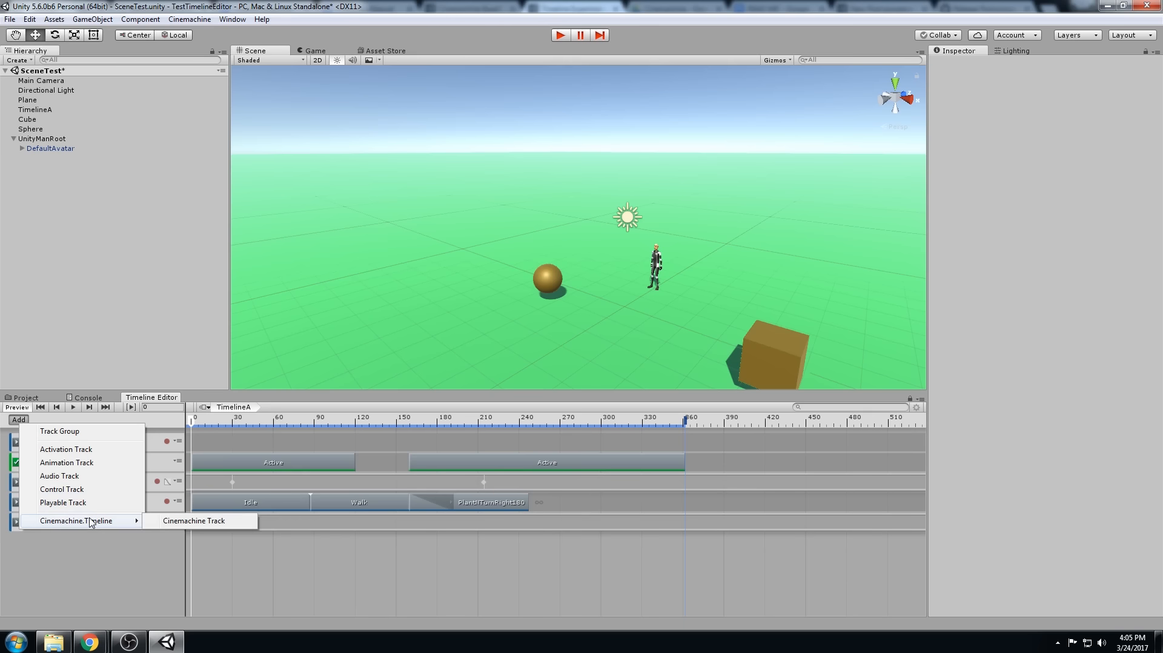
left_click(218, 526)
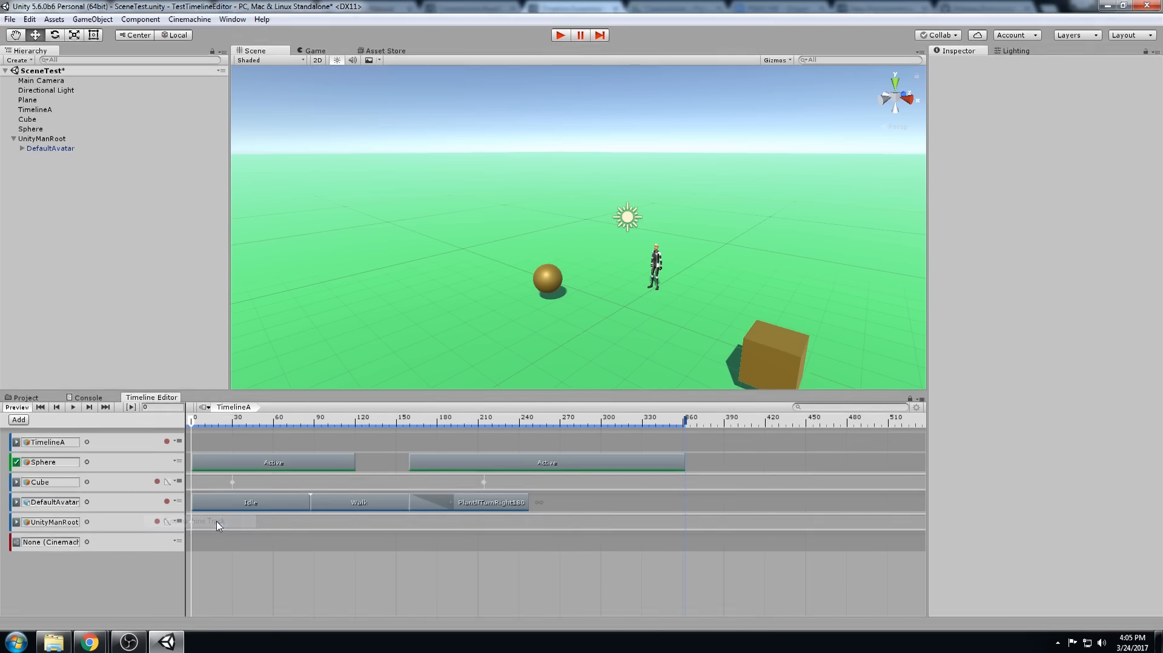
left_click(70, 543)
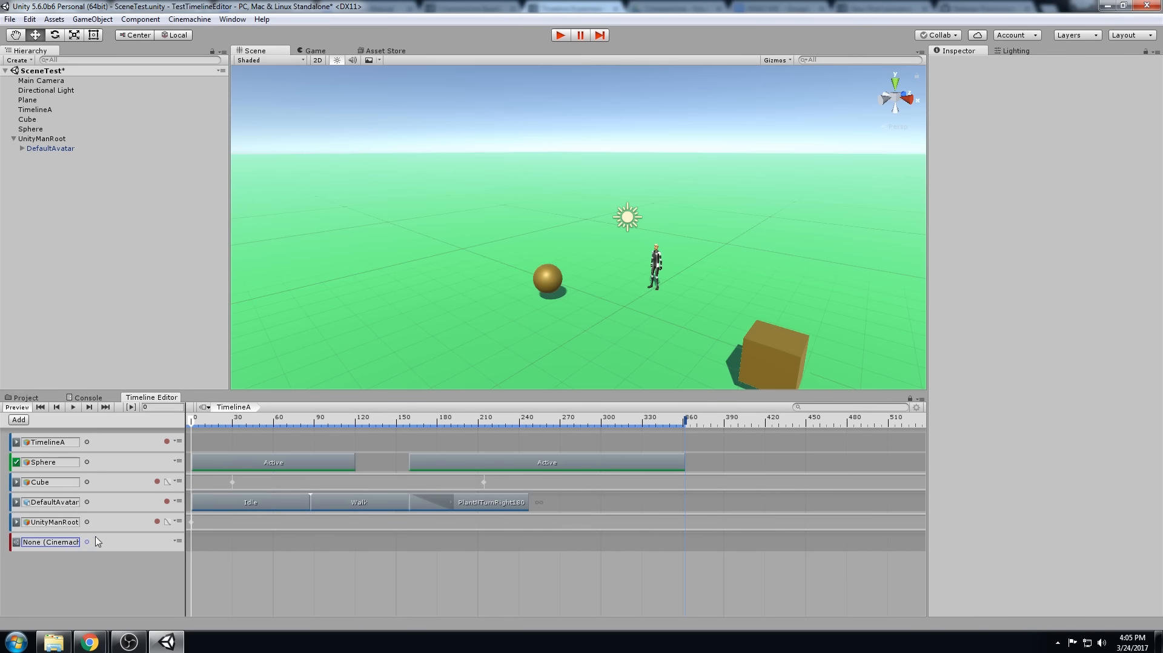
- Add a Cinemachine Shot clip to the Cinemachine track and select the clip to show its settings
right_click(229, 549)
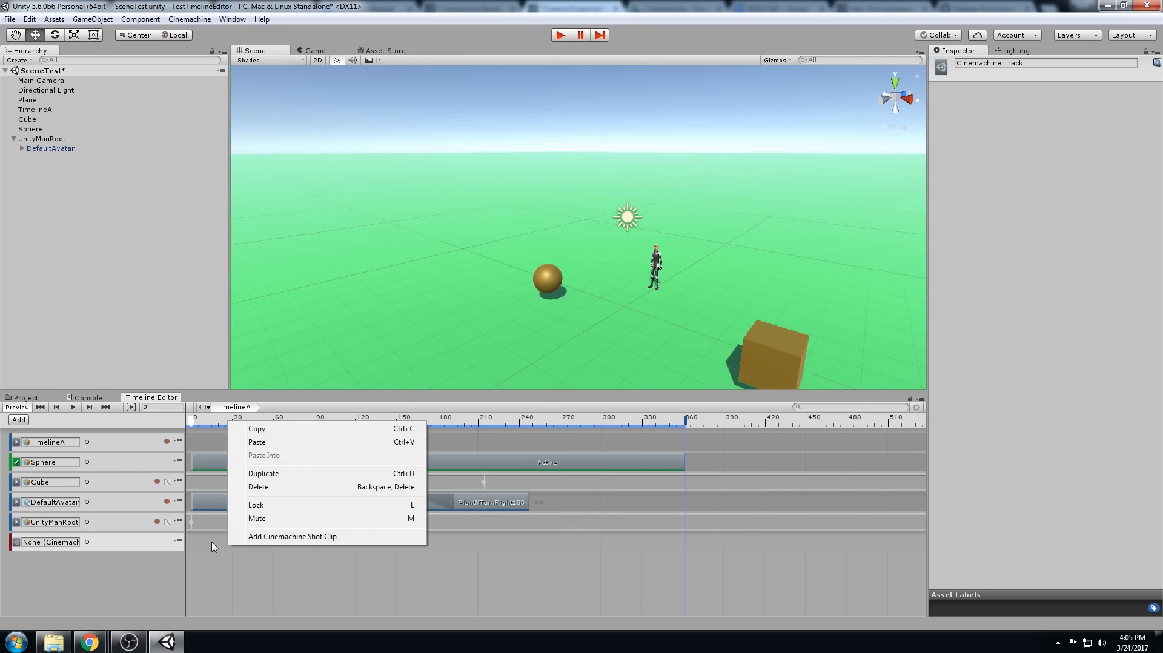
left_click(272, 537)
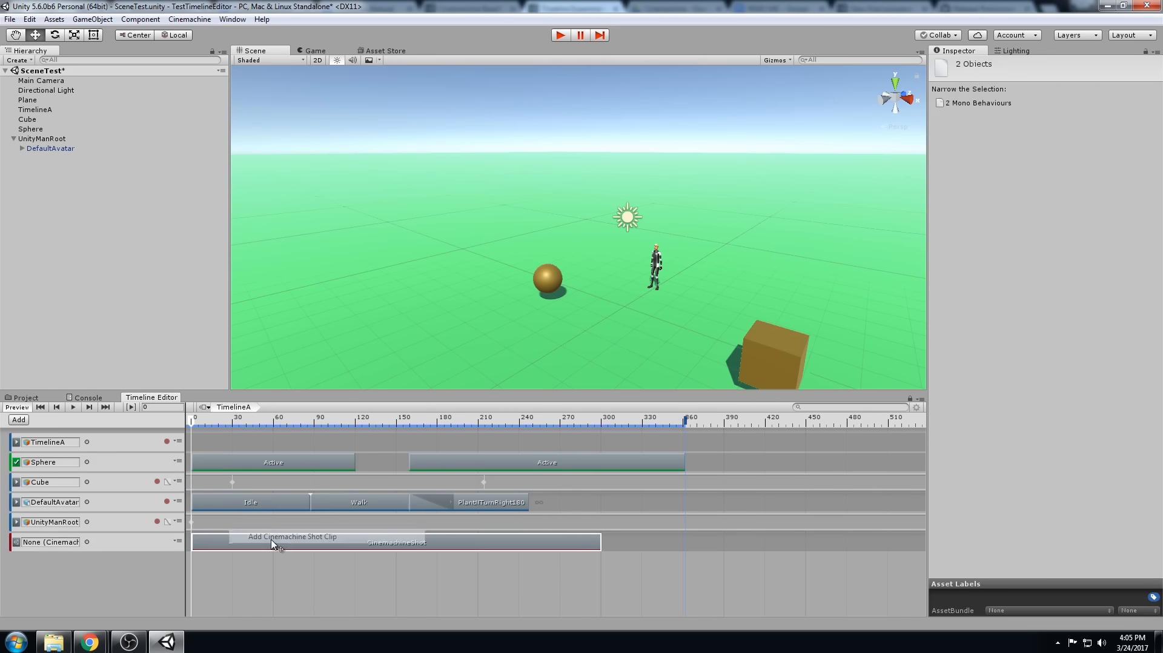
left_click(684, 541)
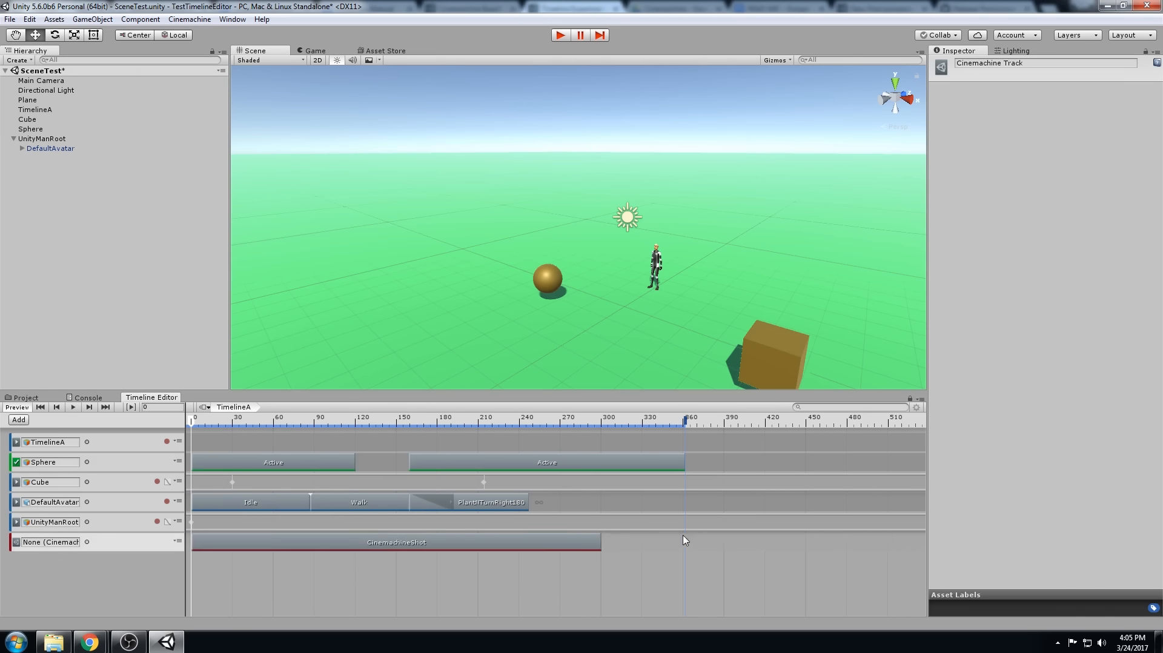
left_click(539, 547)
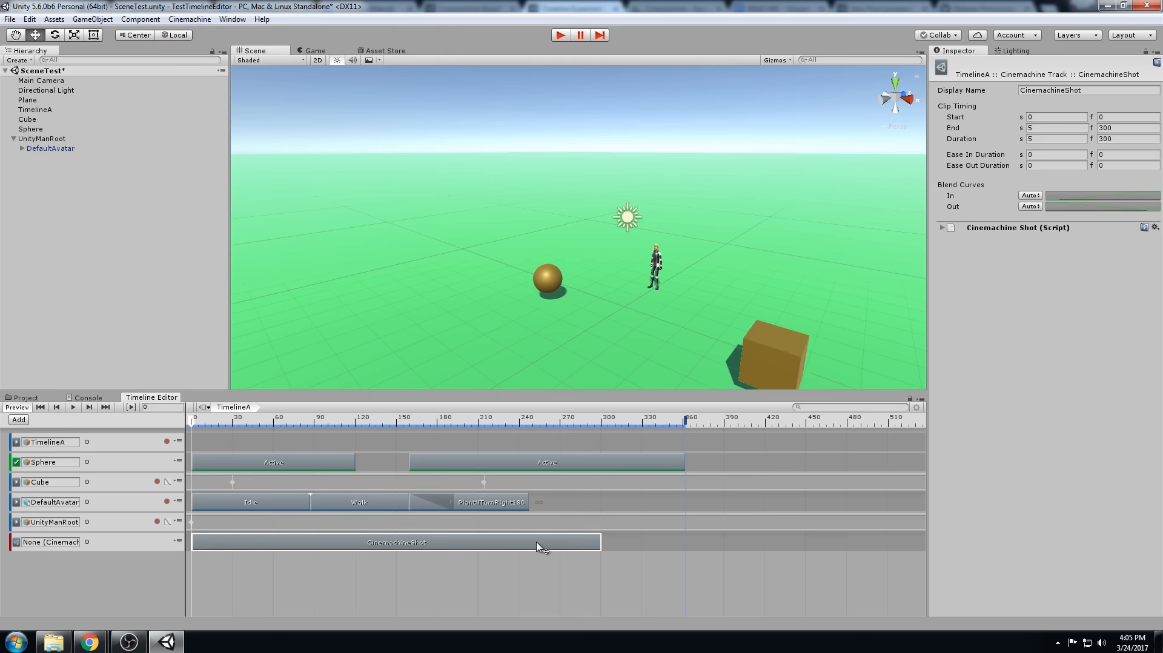
- Add a Cinemachine Brain component to the Main Camera and bind the camera to TimelineA's Cinemachine track
left_click(53, 548)
left_click(64, 225)
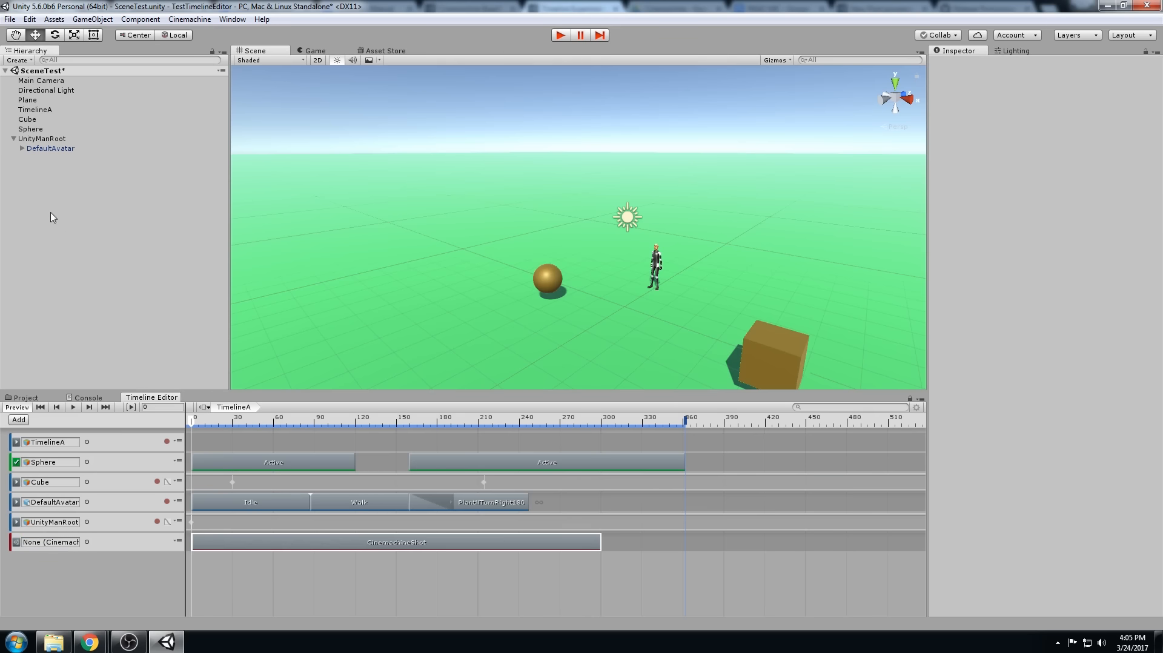
left_click(24, 397)
left_click(50, 81)
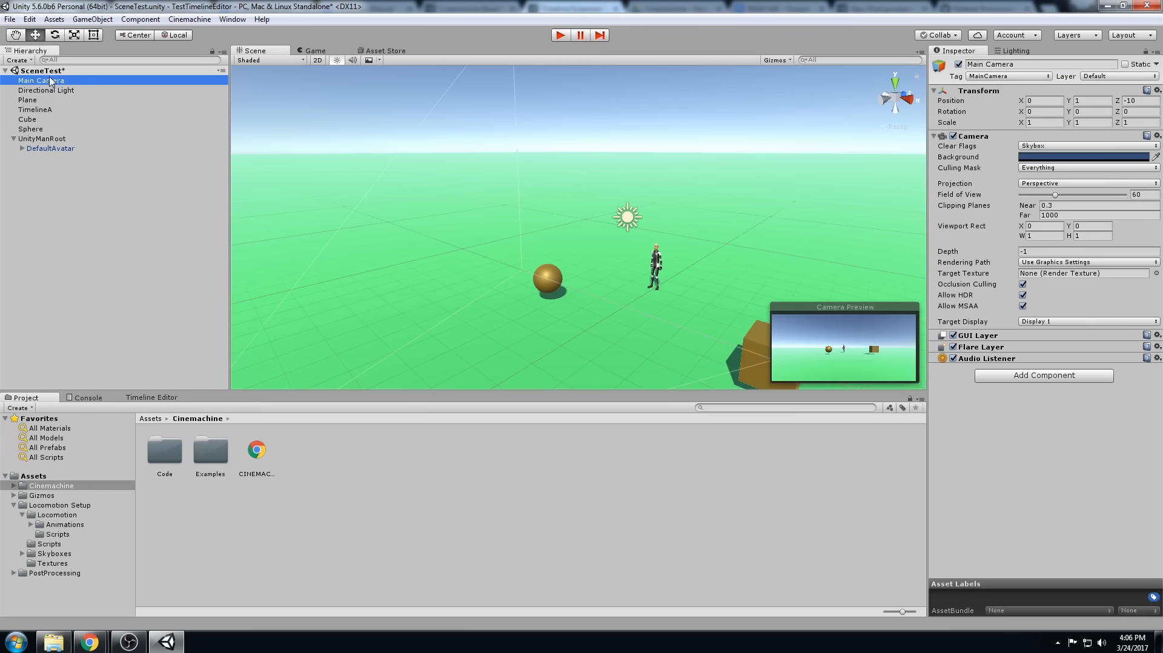
left_click(999, 376)
type("cine")
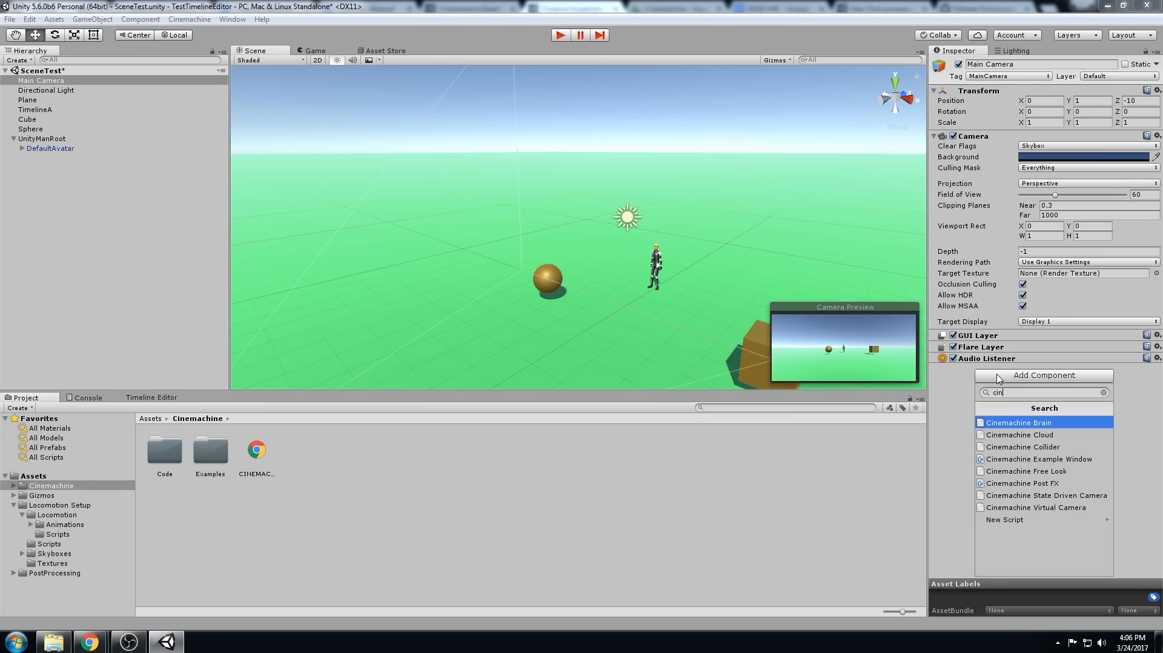
left_click(1041, 423)
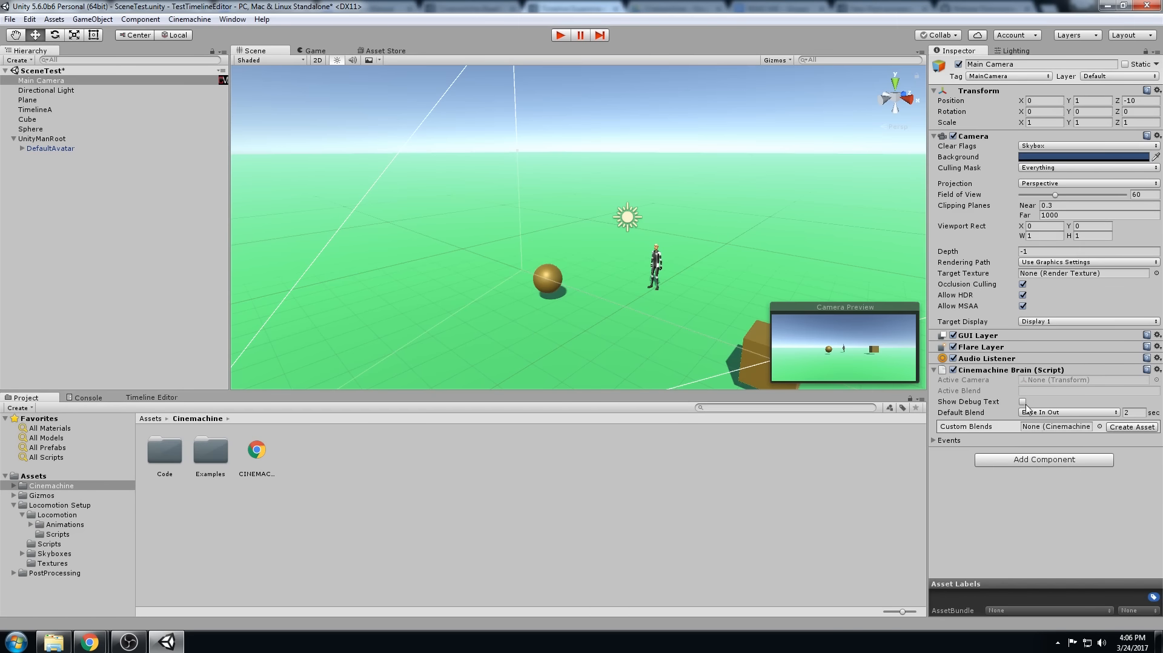
left_click(150, 398)
left_click_drag(41, 81, 61, 547)
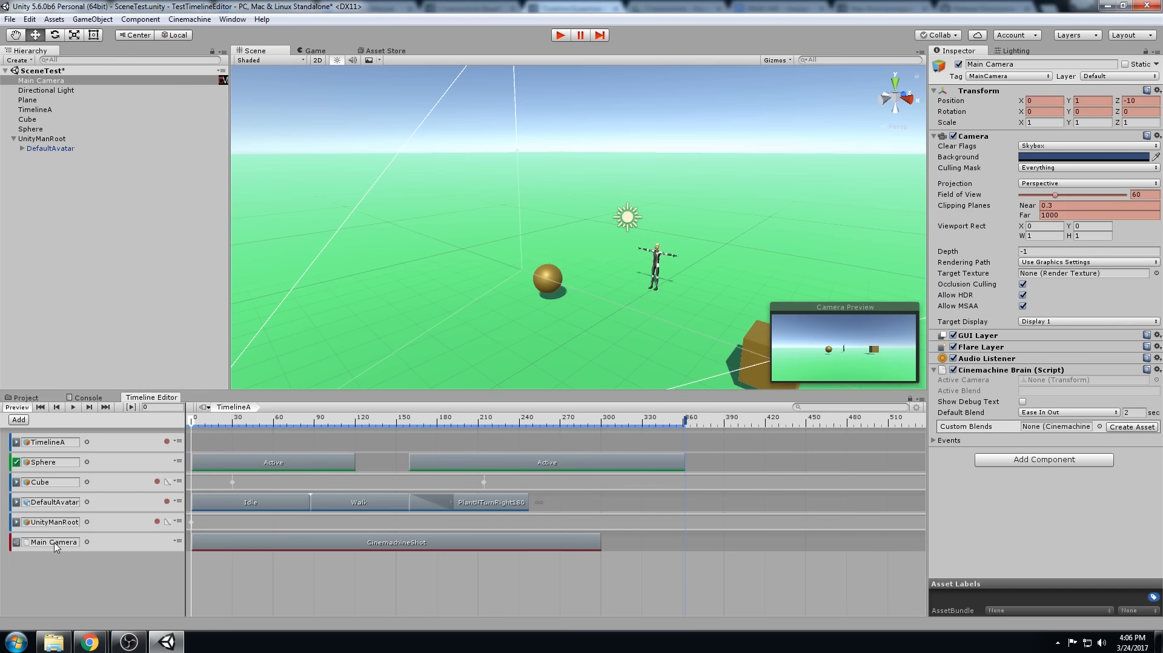
- Replace the existing shot on the Cinemachine track with a new Cinemachine Shot clip
left_click(327, 547)
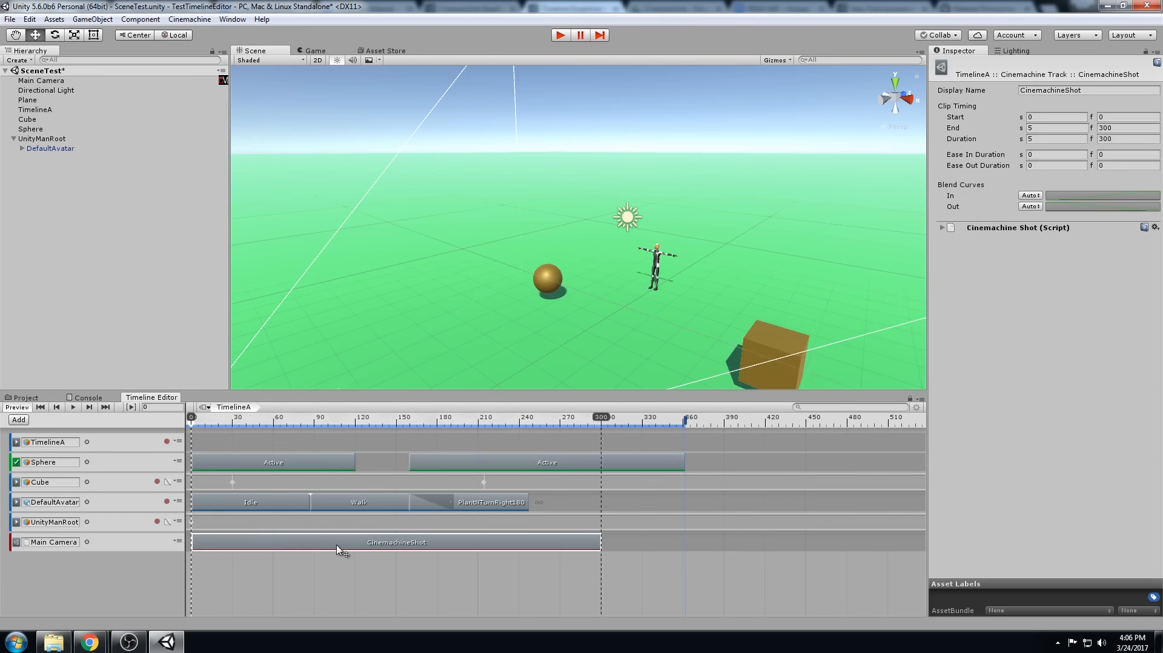
key("Delete")
right_click(319, 550)
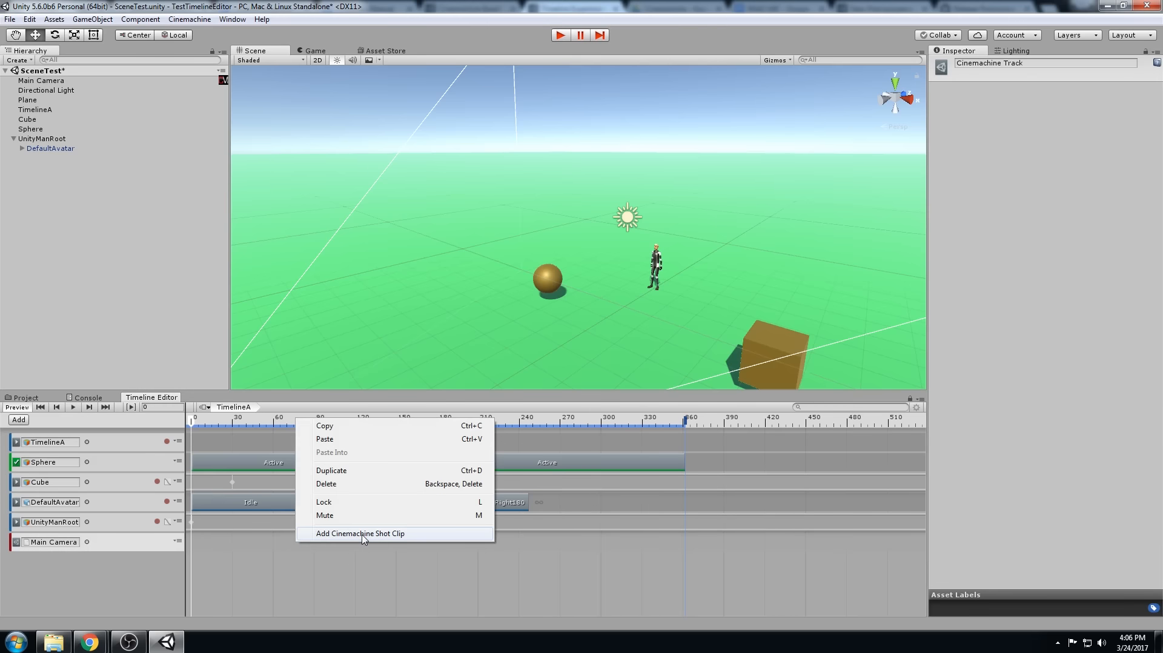
left_click(363, 534)
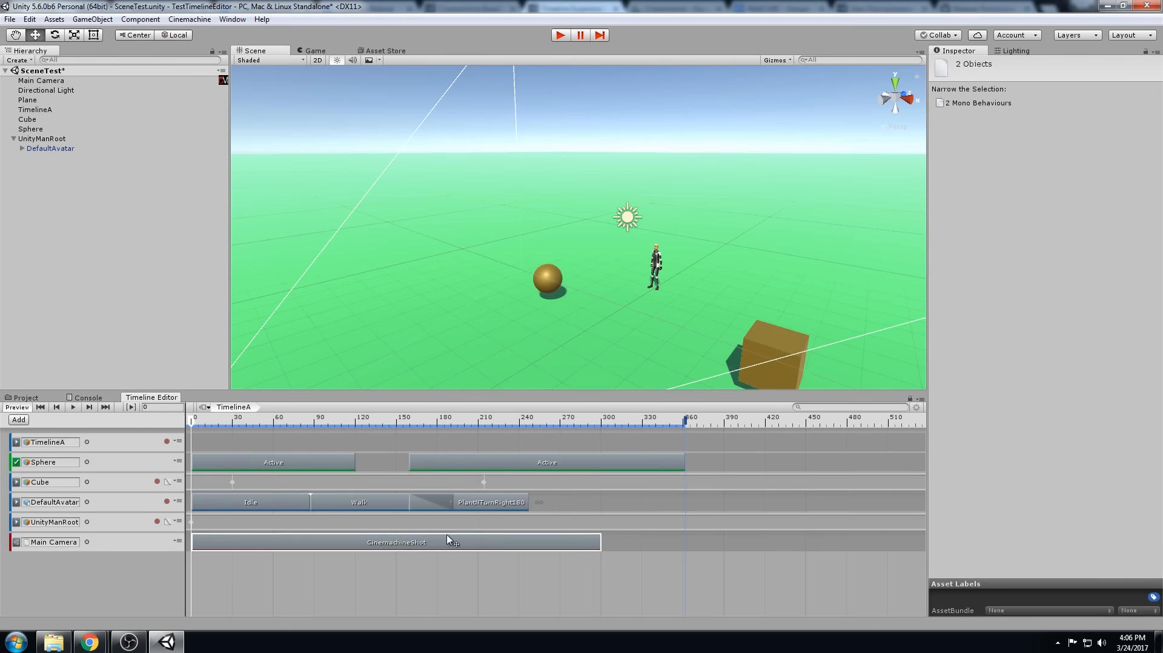
- Expand the new shot clip's Cinemachine Shot settings and create a virtual camera for it
left_click(326, 548)
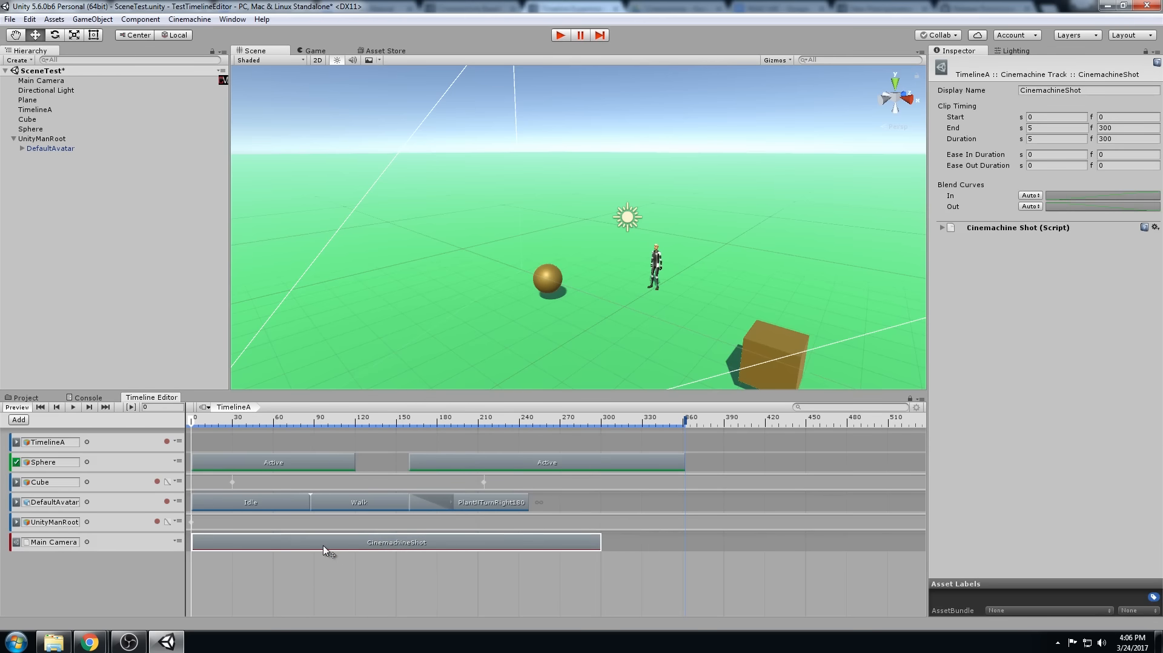
left_click(941, 227)
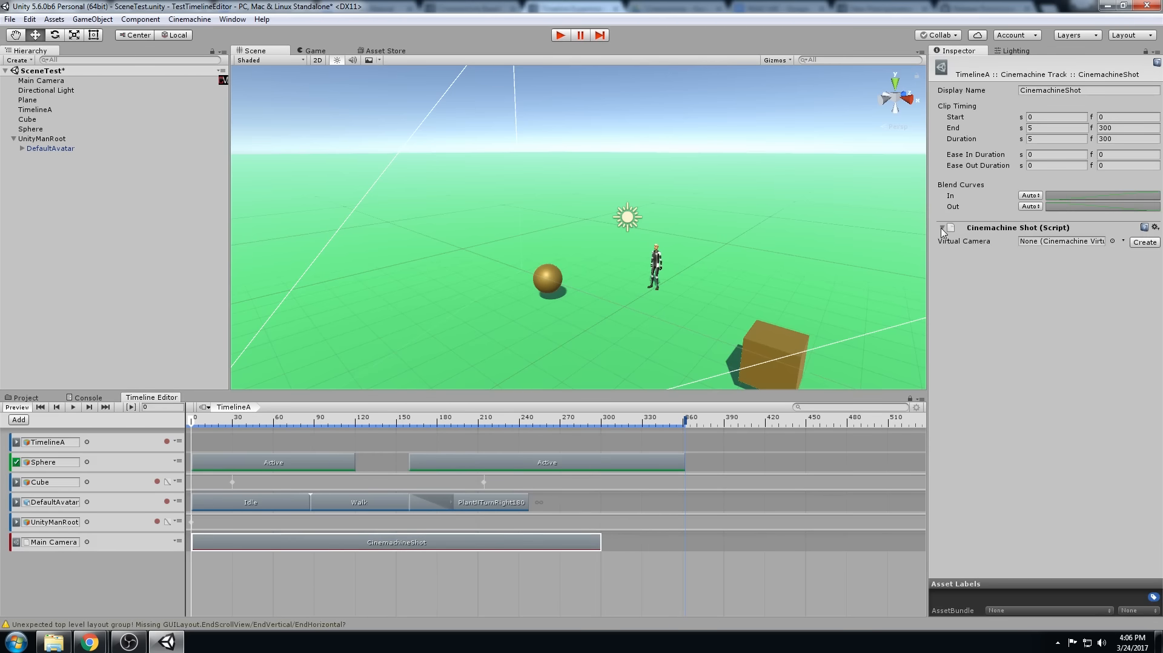
left_click(1046, 244)
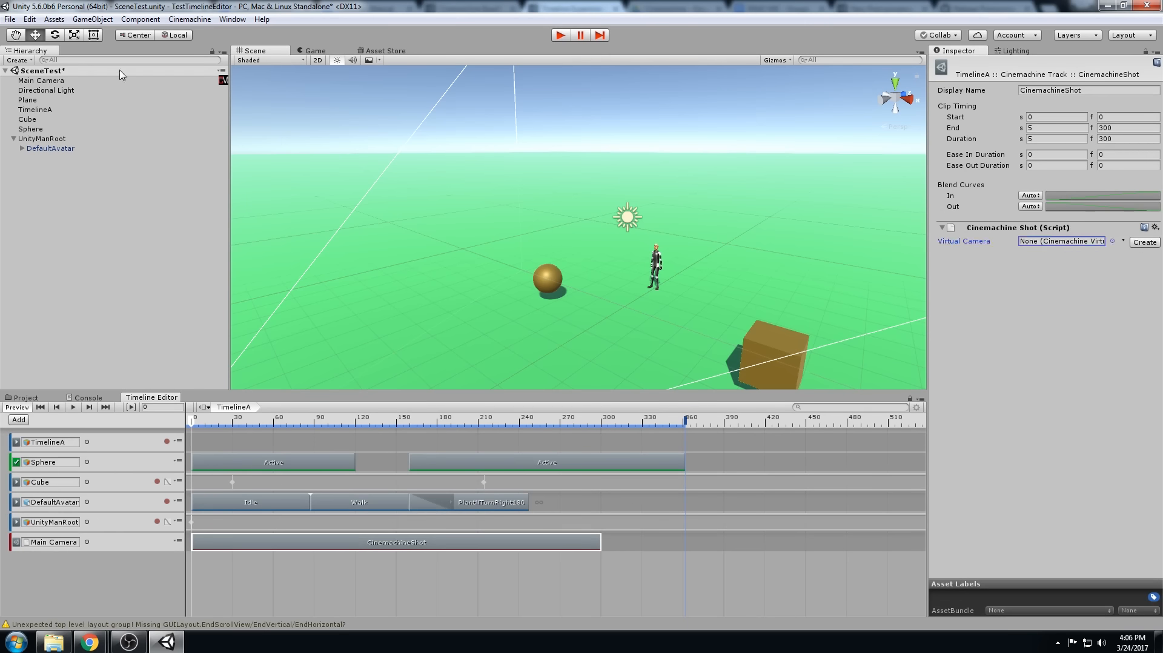
left_click(24, 61)
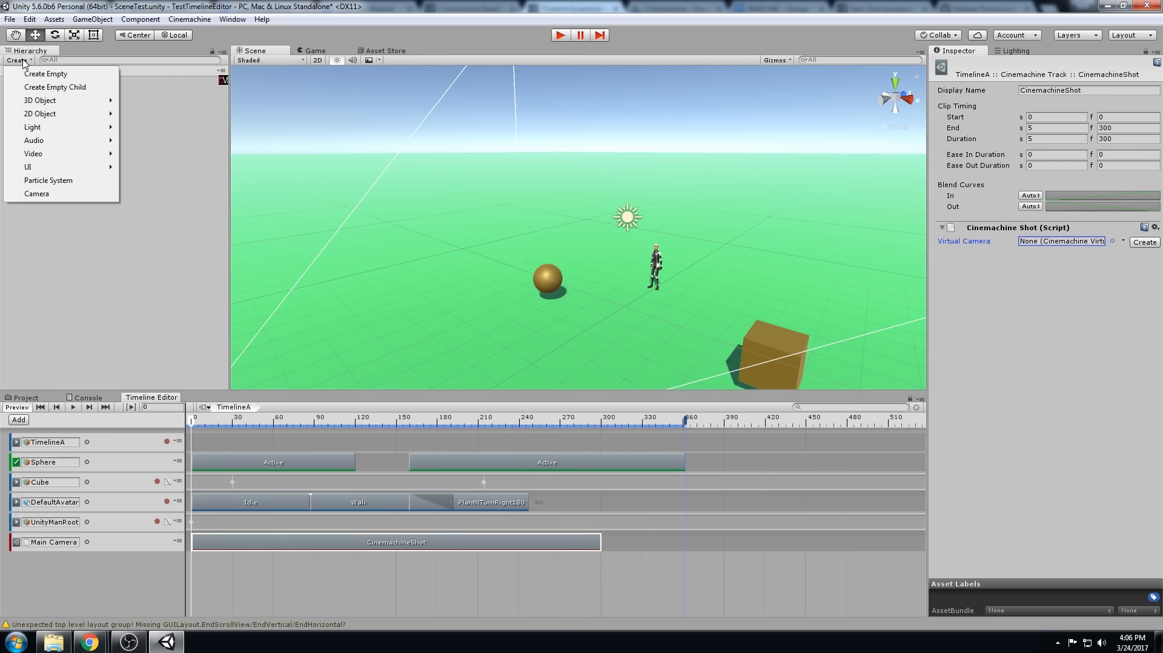
left_click(200, 21)
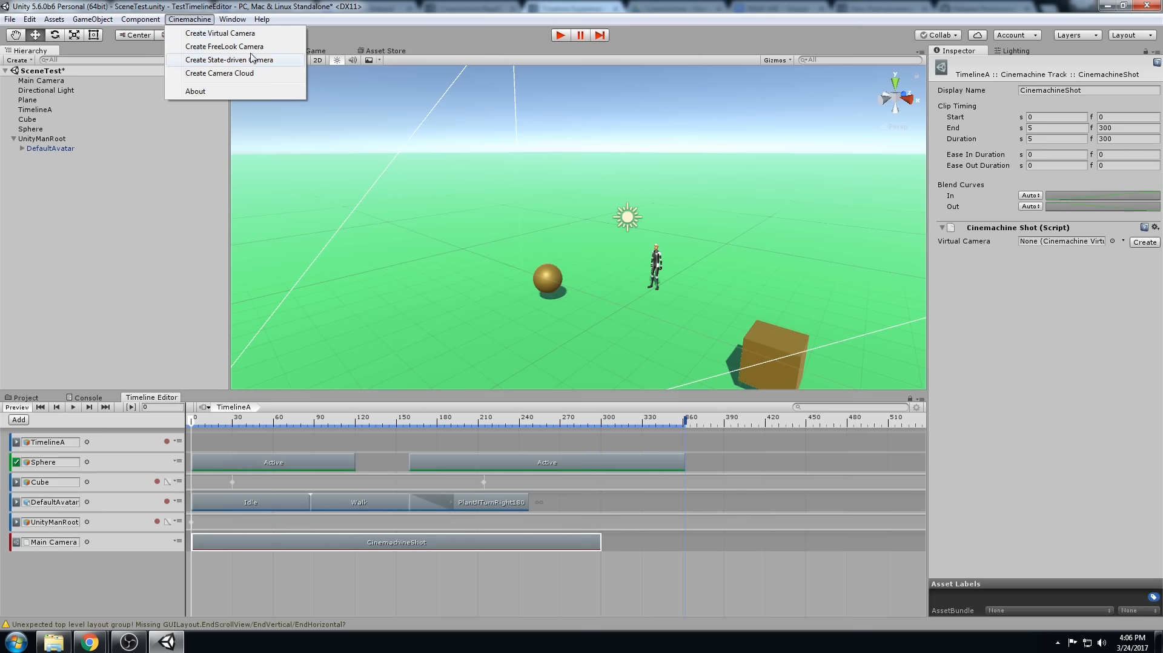
left_click(1144, 242)
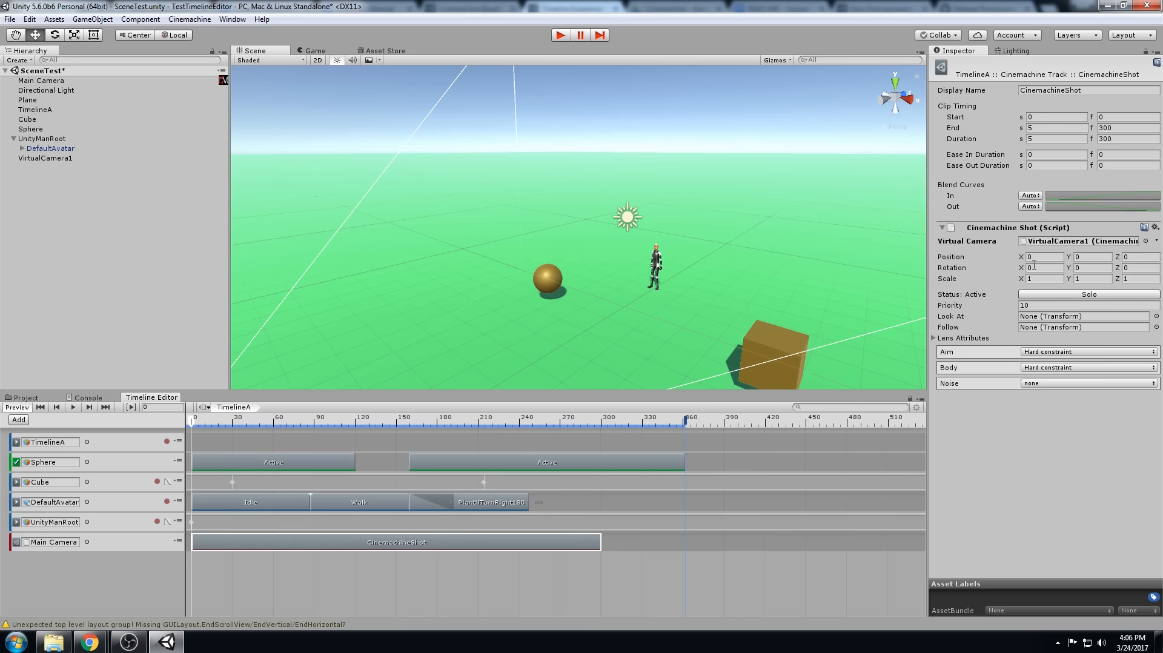
- Move VirtualCamera1 back from the objects to about X 0.46, Y 1.16, Z -8.58 so it faces them
left_click(42, 159)
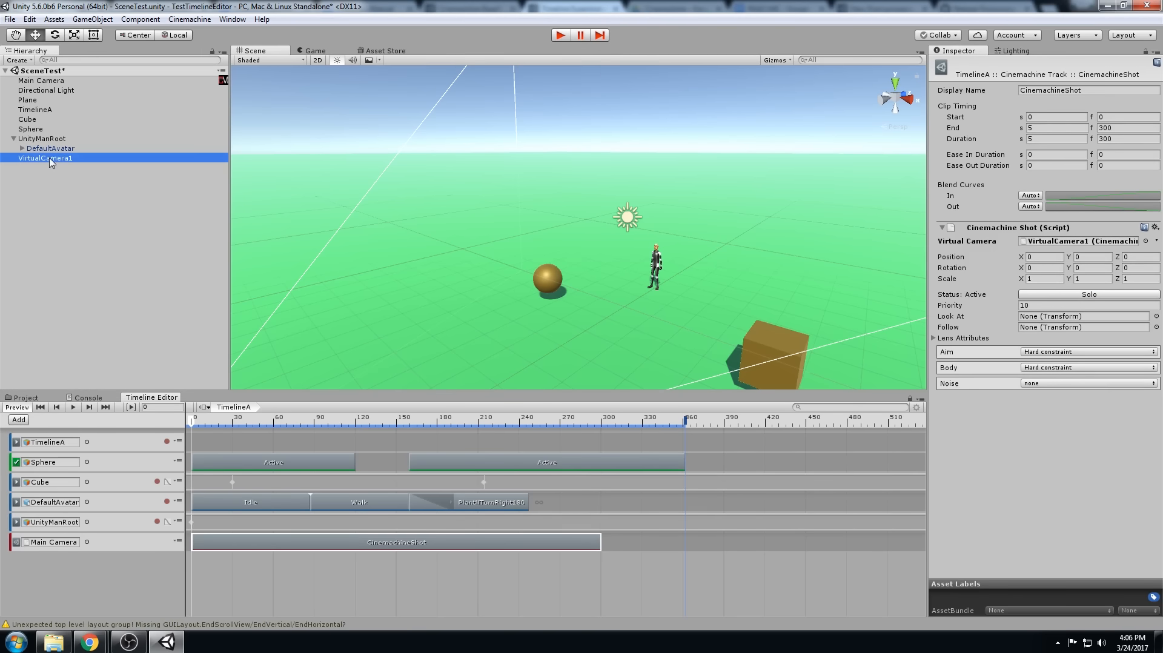
left_click(13, 139)
left_click_drag(504, 297, 548, 298, "alt")
left_click_drag(626, 259, 560, 241)
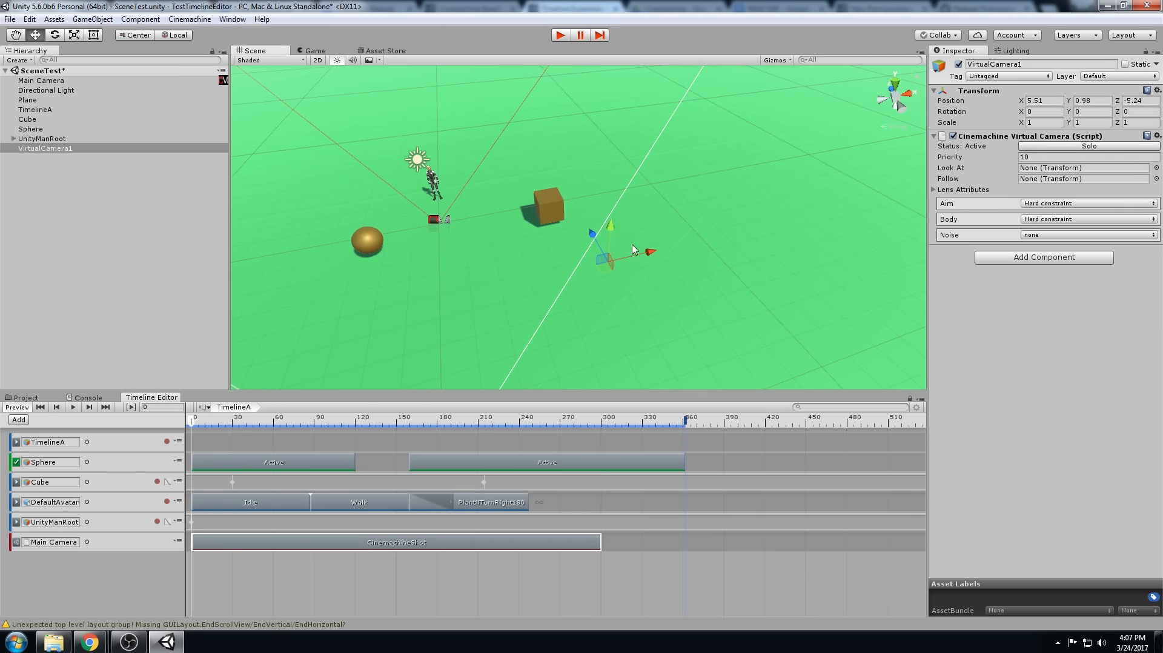
left_click_drag(627, 261, 722, 271, "alt")
left_click_drag(463, 270, 539, 258, "alt")
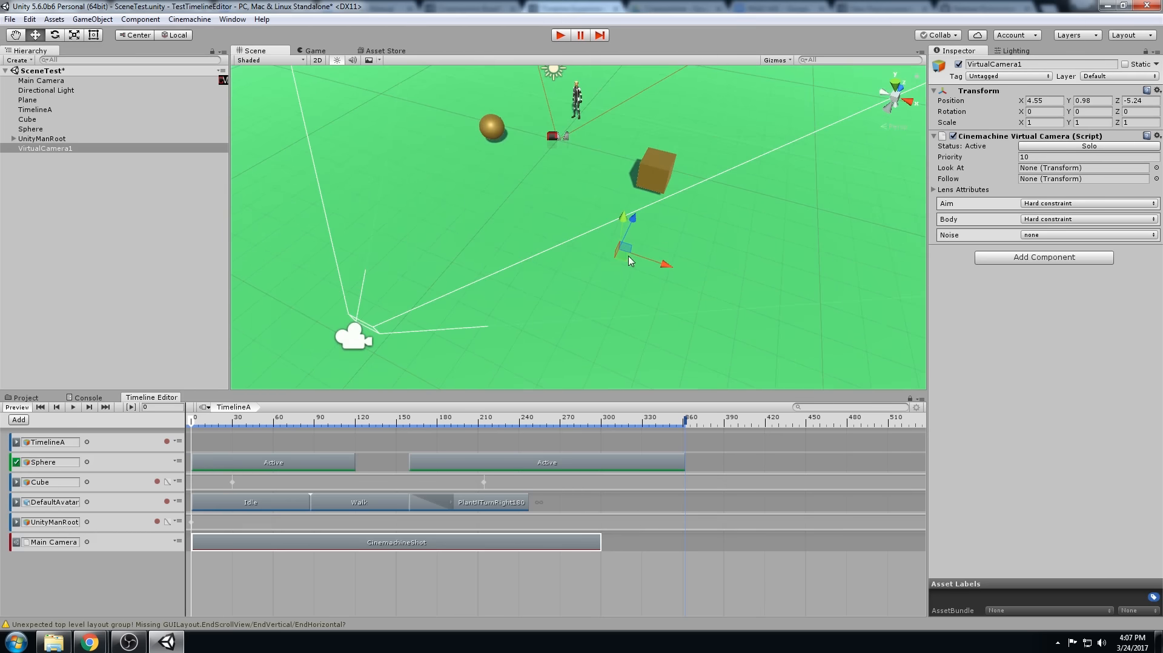
left_click_drag(630, 262, 418, 283)
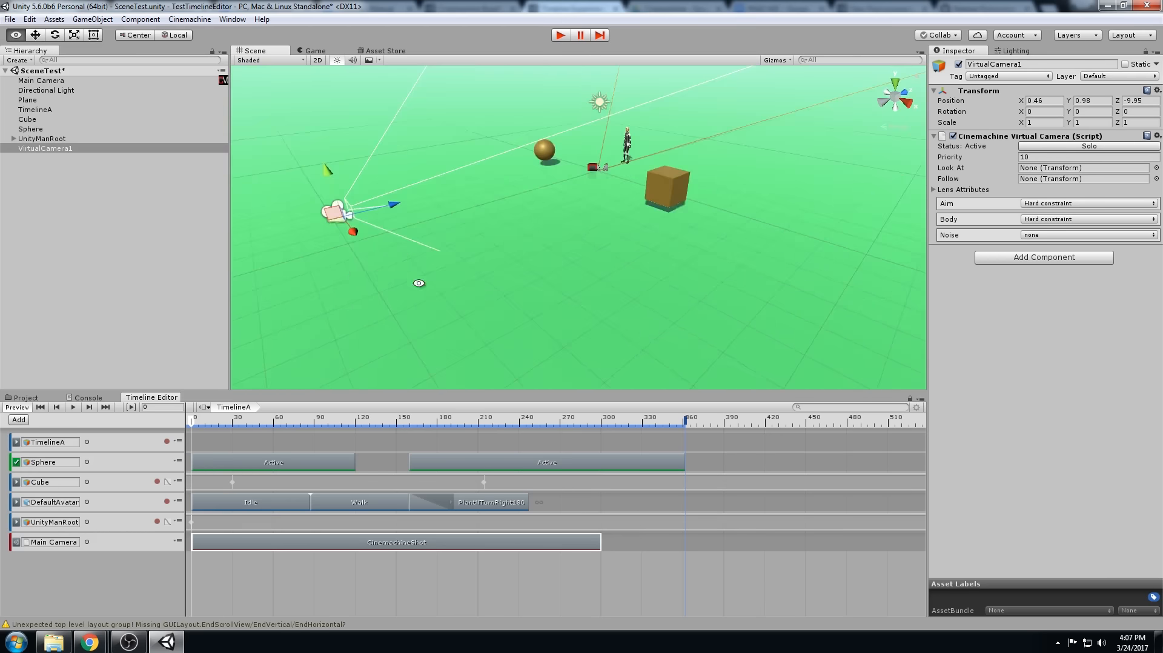
middle_click_drag(418, 283, 469, 302, "alt")
left_click_drag(394, 204, 513, 230)
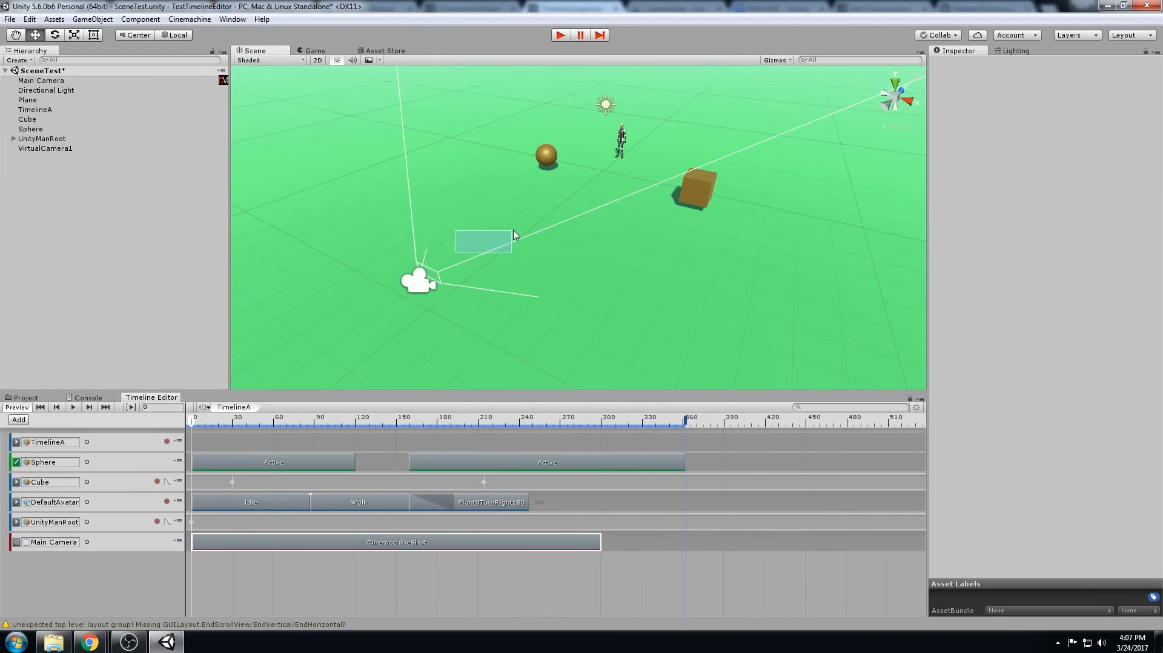
left_click(70, 150)
left_click_drag(473, 252, 506, 226)
- Shorten the first Cinemachine shot to end at about frame 109 and add a second Cinemachine Shot clip after it
left_click(621, 541)
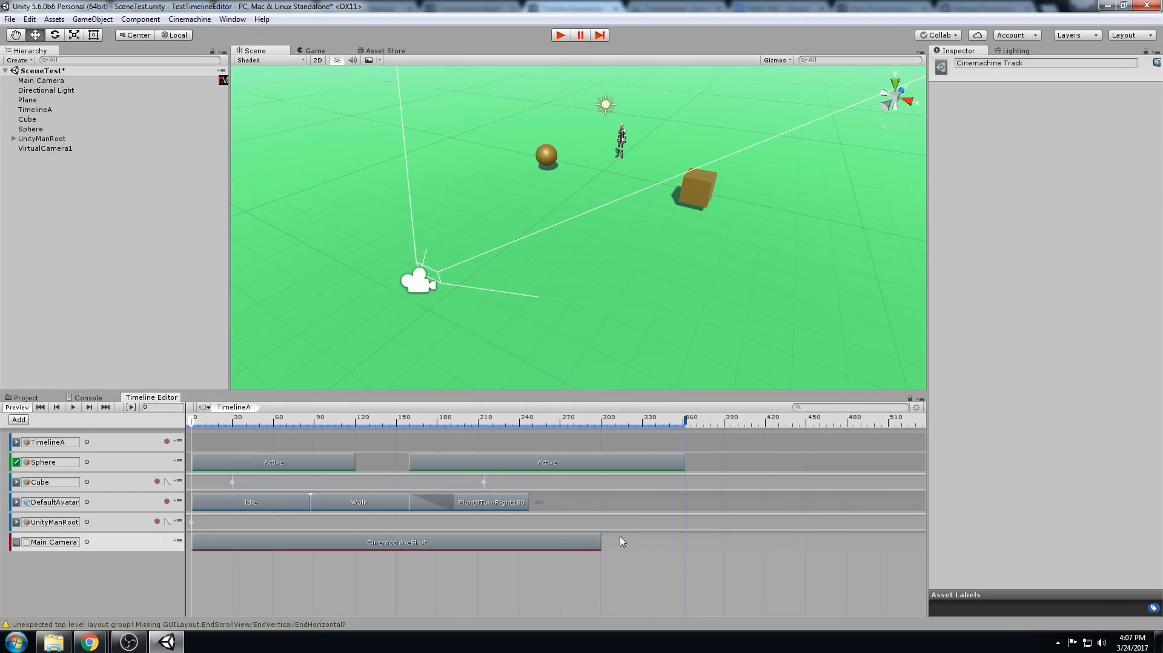
left_click_drag(597, 539, 341, 541)
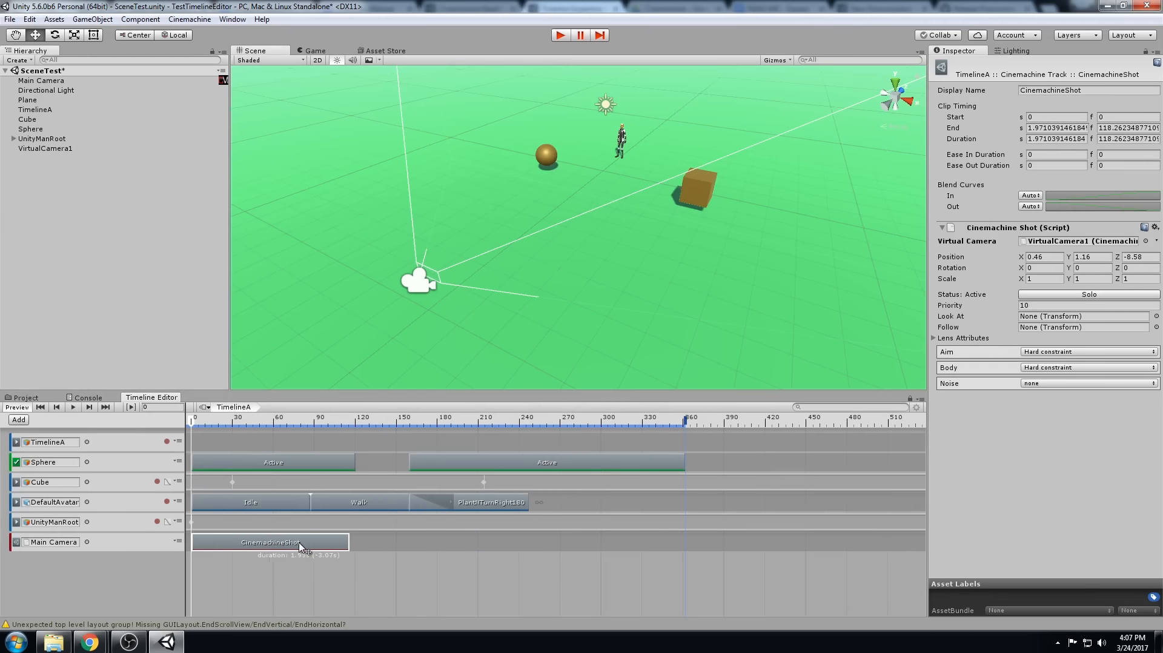
right_click(392, 540)
left_click(424, 530)
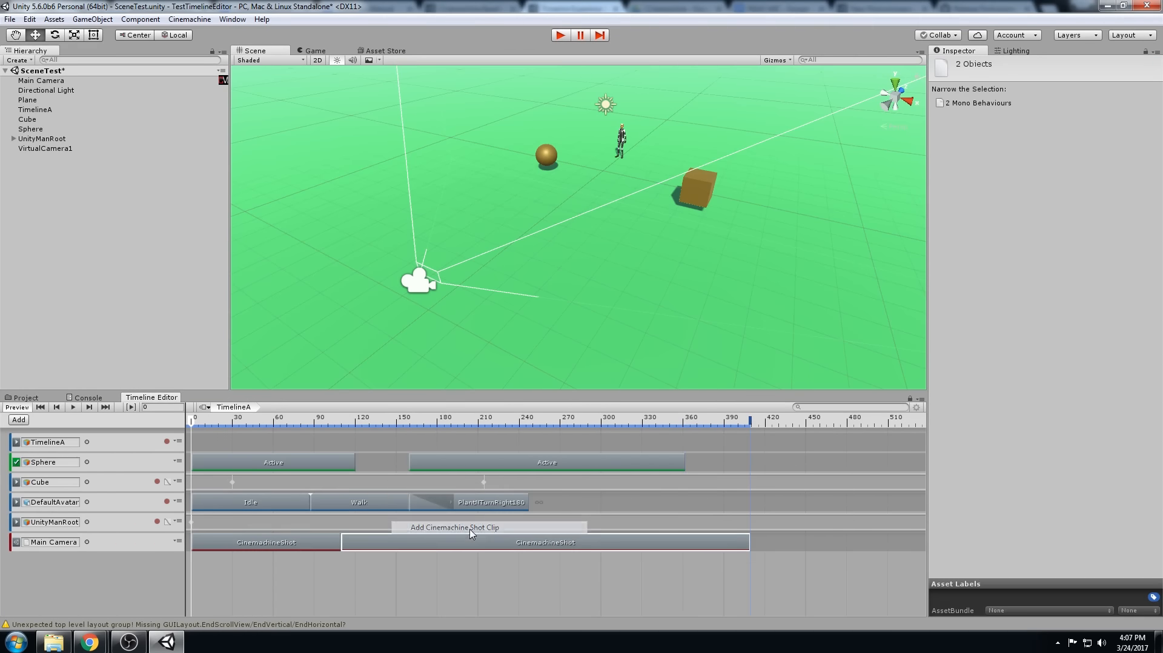
- Create a virtual camera for the second shot clip and move it to about X 3.48, Y 1.16, Z -3.53
left_click(734, 543)
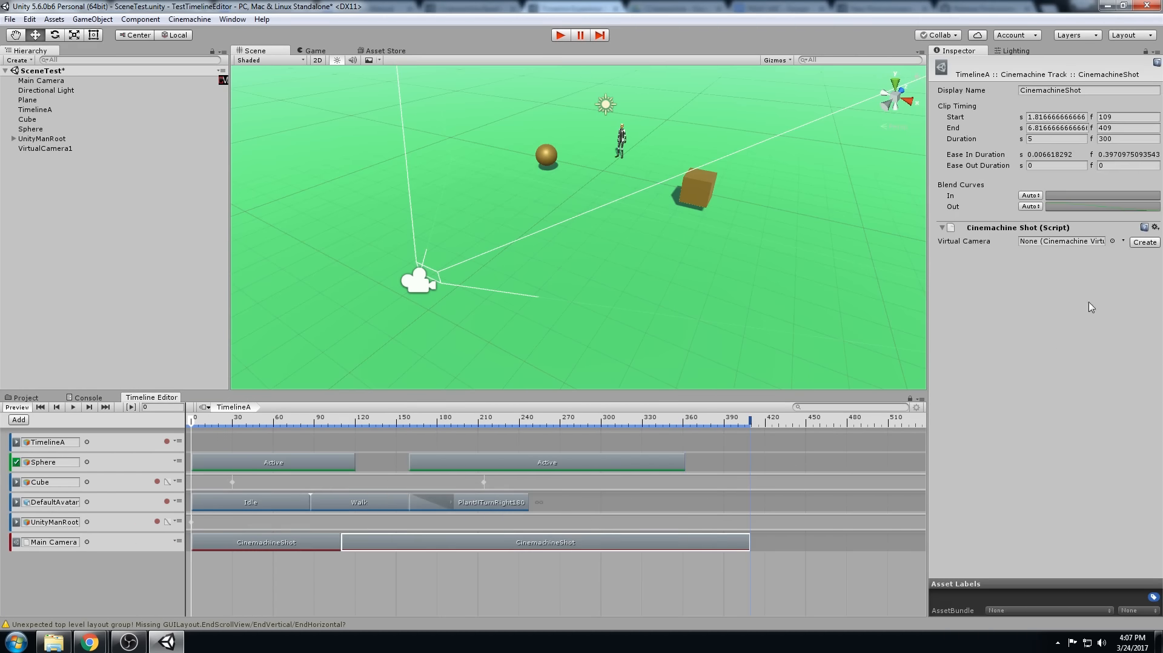
left_click(1154, 241)
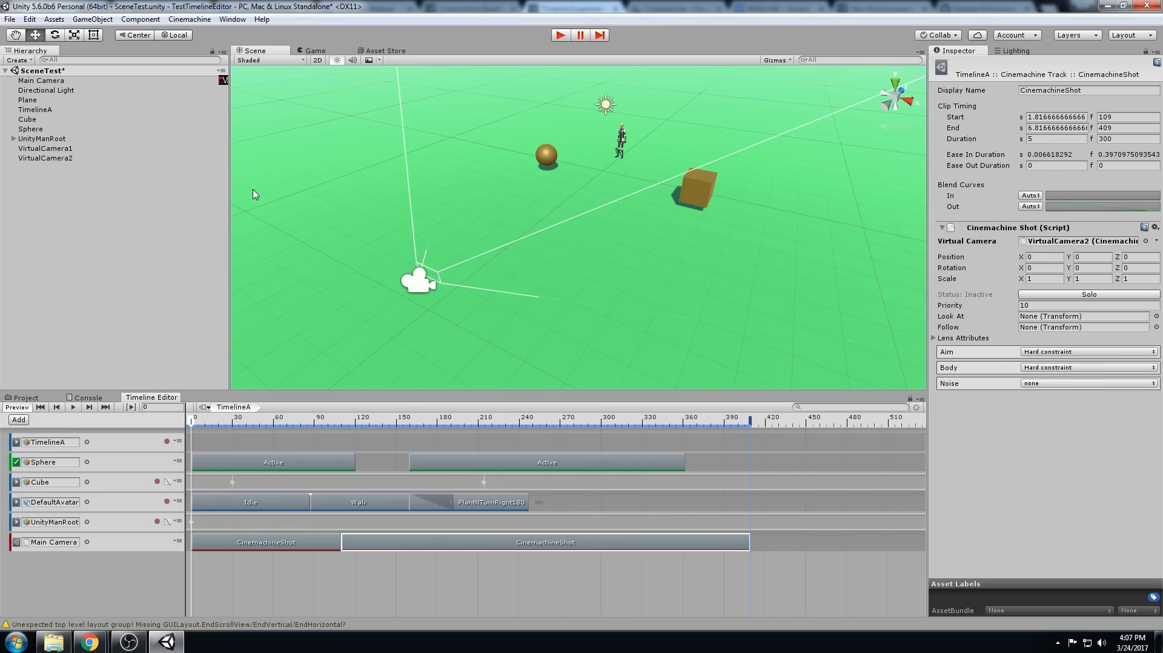
left_click(75, 160)
left_click_drag(644, 218, 559, 233, "alt")
left_click_drag(661, 158, 687, 169)
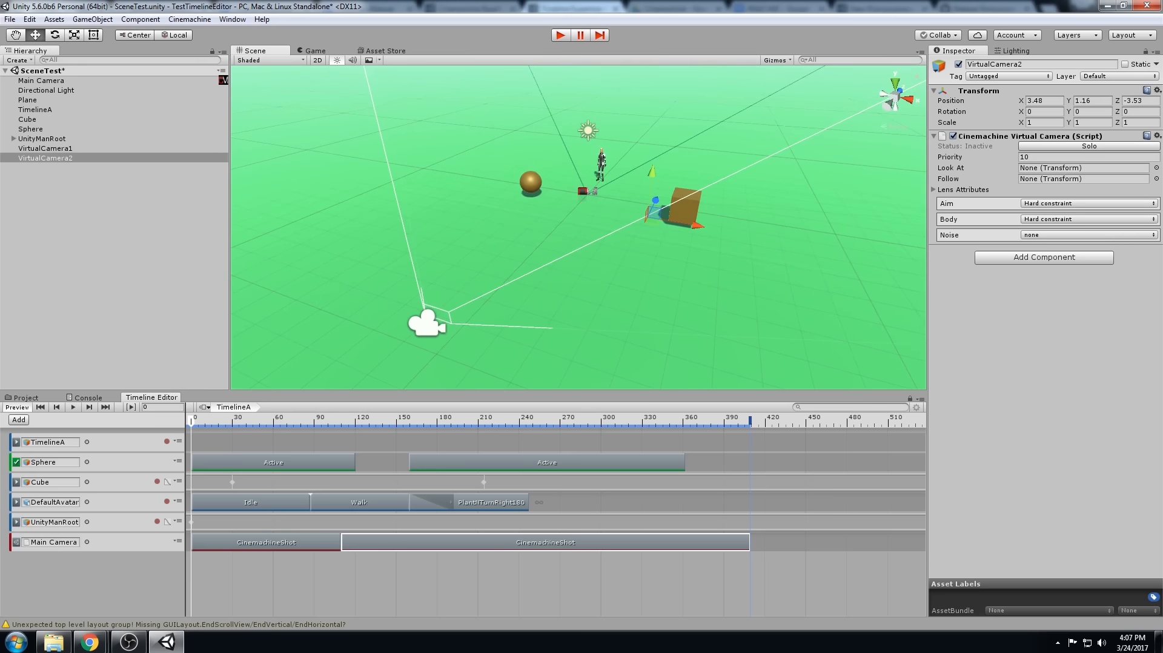
- Play-test the scene to check the cut between the two virtual camera shots
left_click(148, 244)
left_click(561, 37)
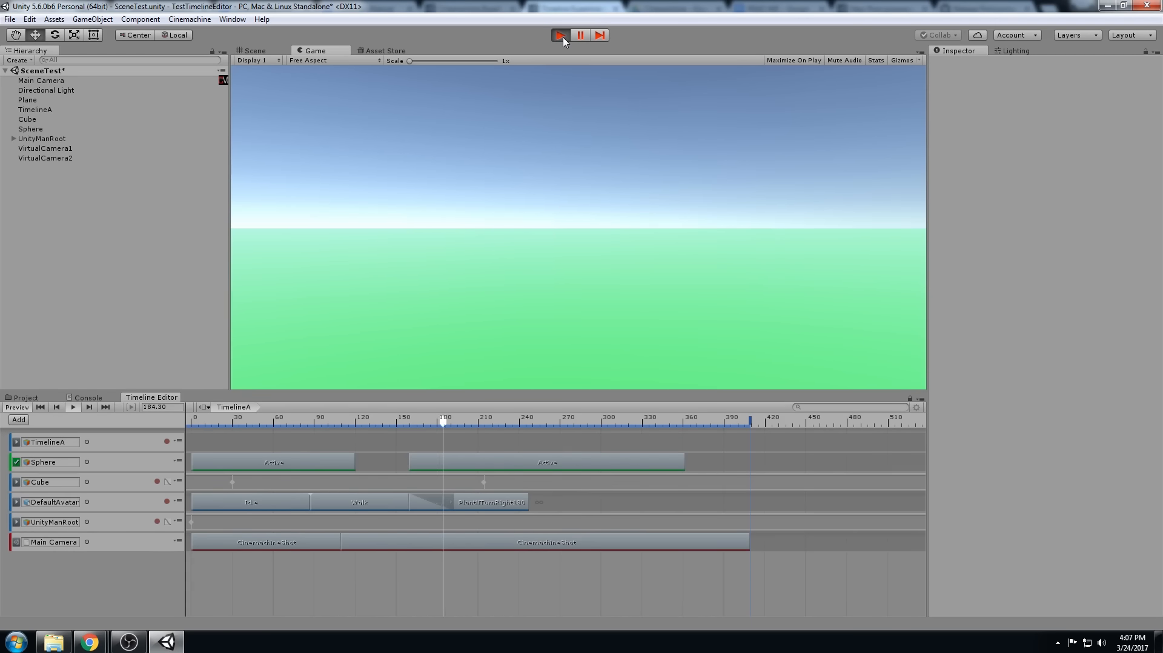
left_click(561, 35)
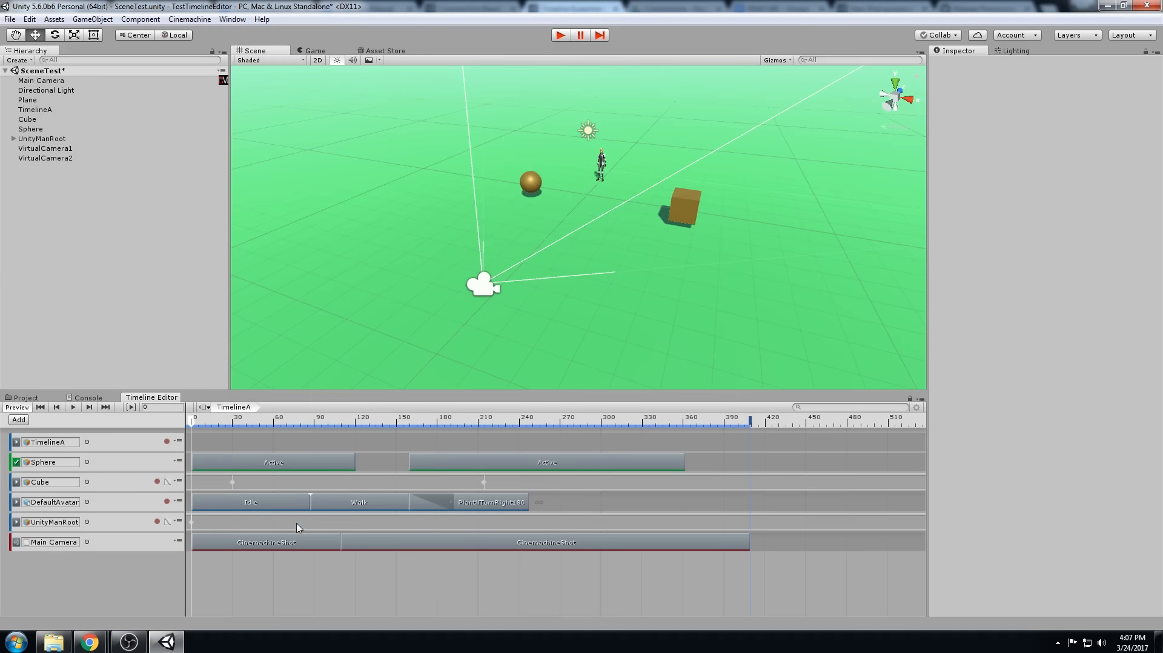
- Blend the shots by starting the second at about frame 120 and extending the first to about frame 167, and play-test the scene
left_click(488, 544)
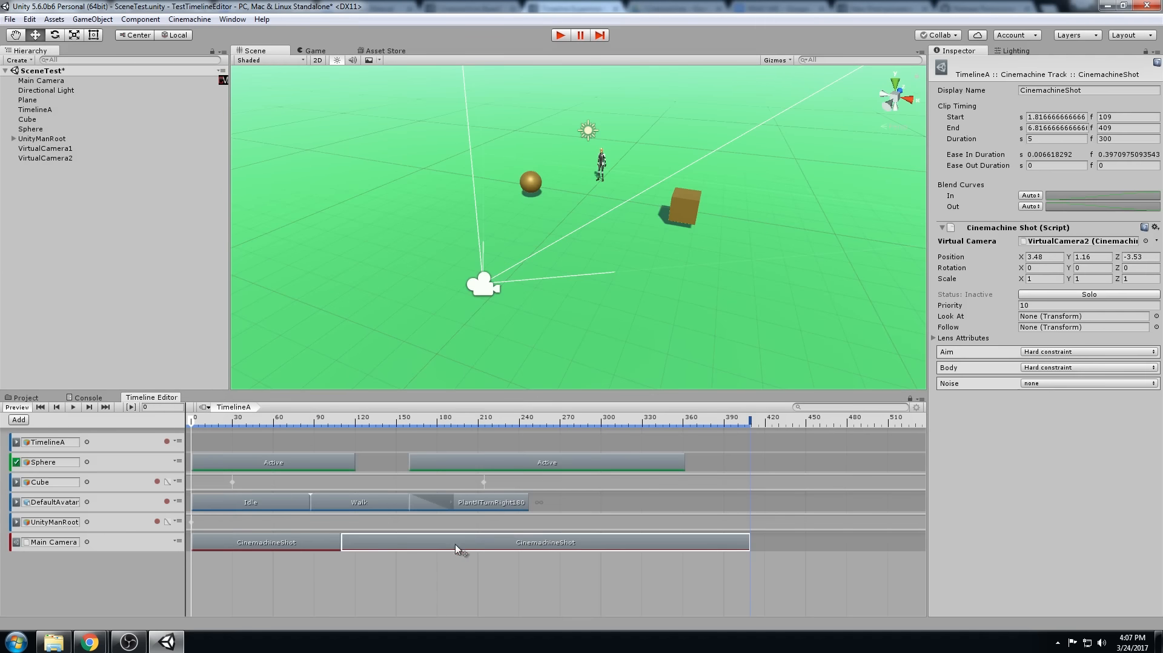
left_click_drag(369, 547, 443, 545)
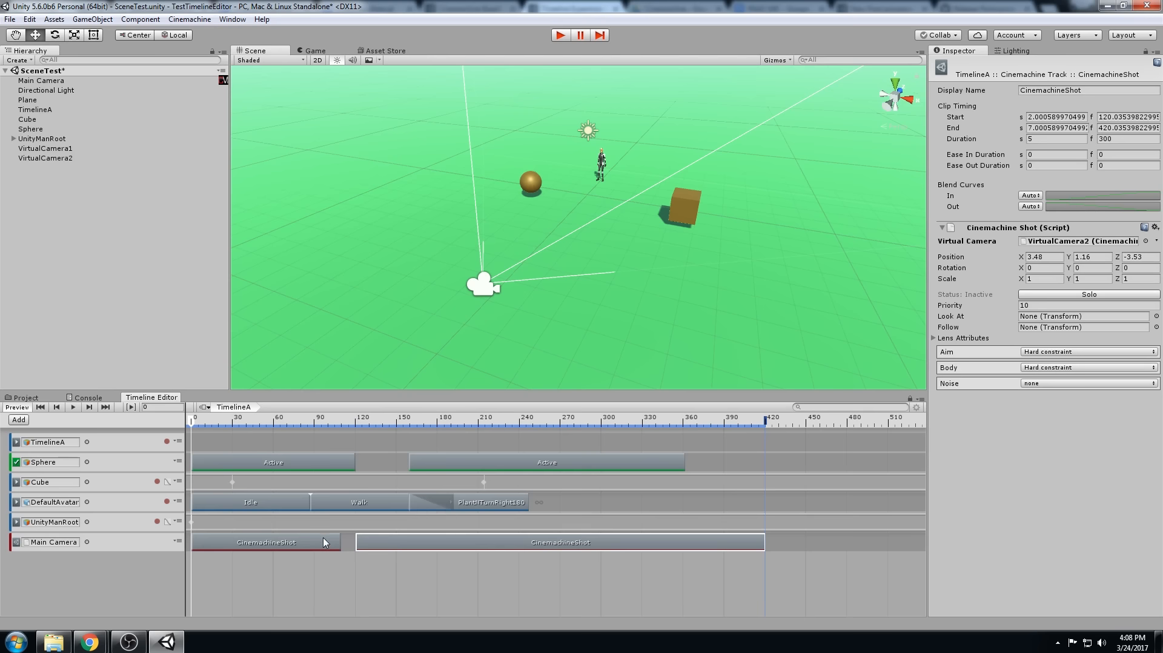
left_click_drag(341, 540, 479, 553)
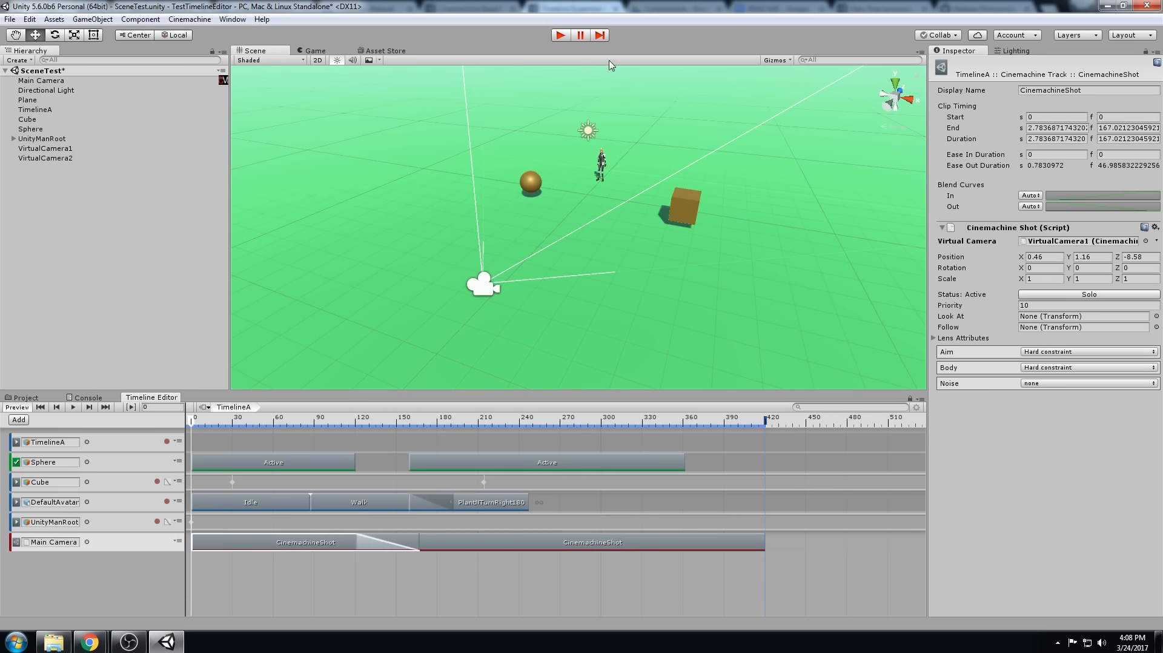
left_click(558, 35)
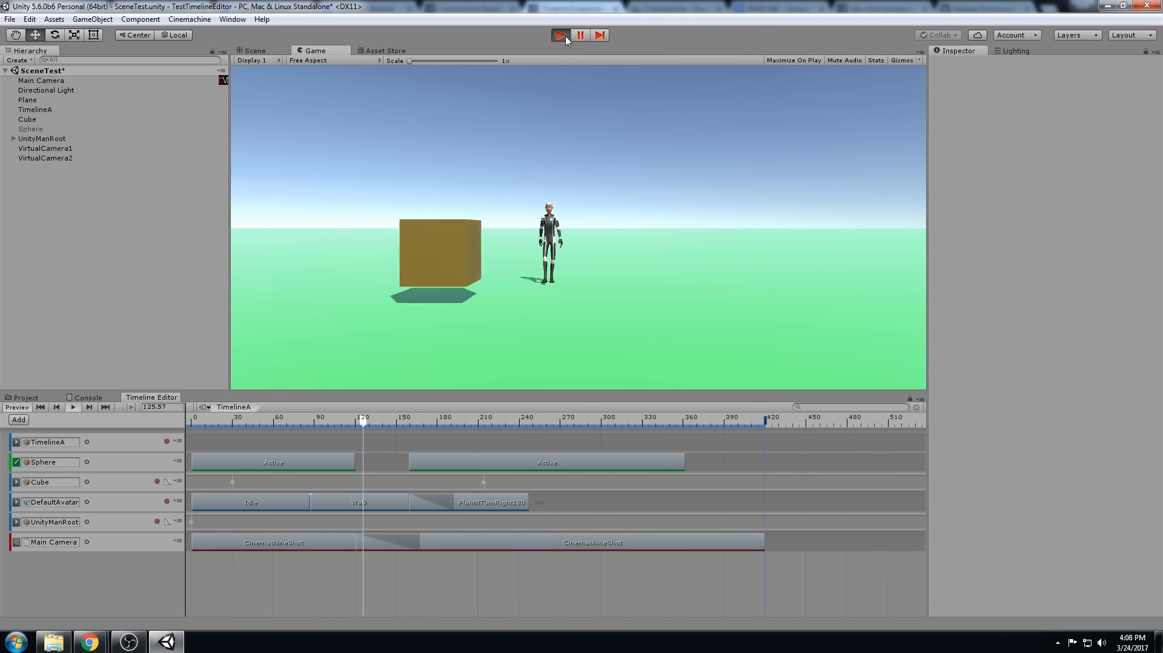
left_click(561, 35)
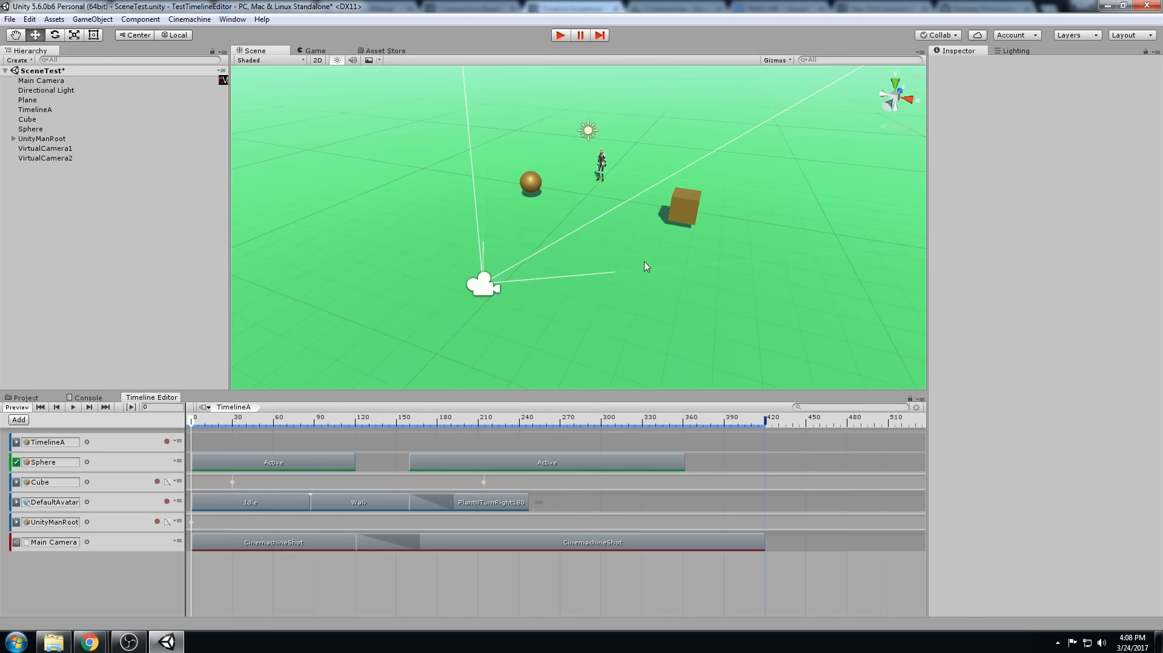
- Expand the UnityManRoot avatar's skeleton in the hierarchy through Hips, Spine, Chest and Neck down to the Head bone
left_click(27, 149)
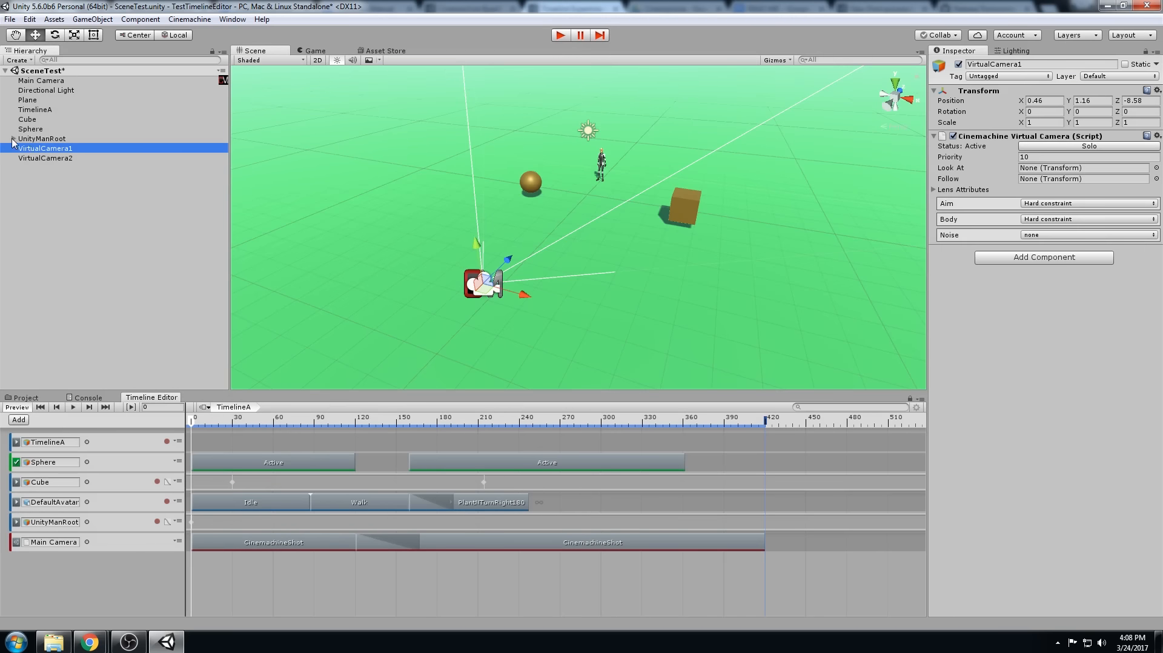
left_click(14, 138)
left_click(23, 148)
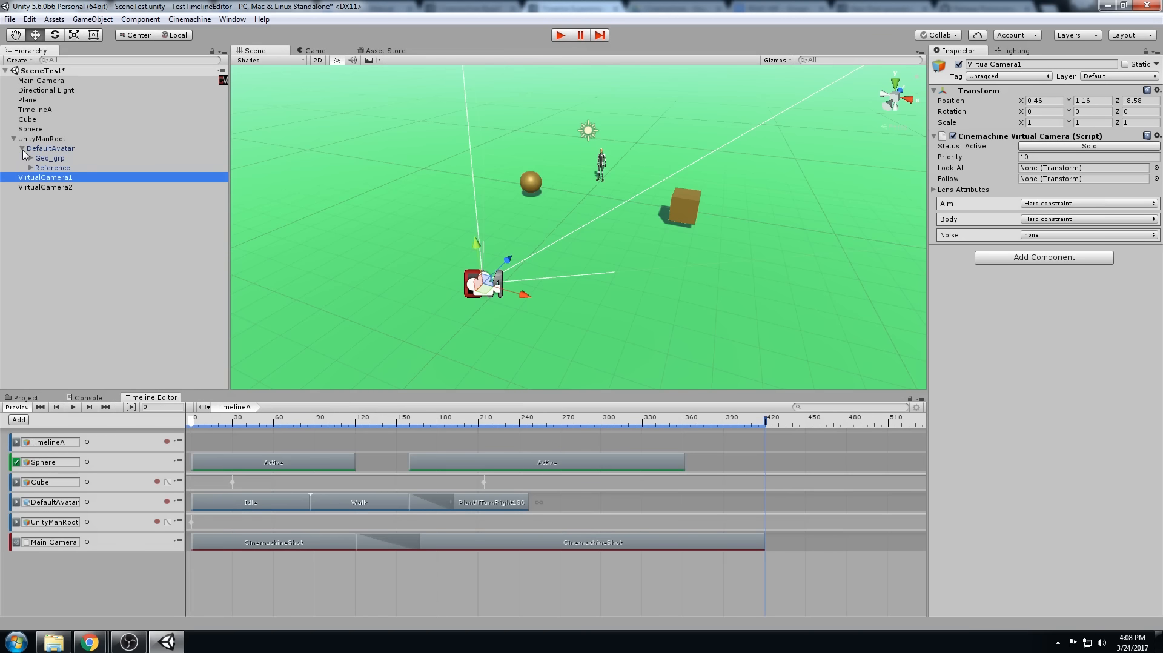
left_click(31, 168)
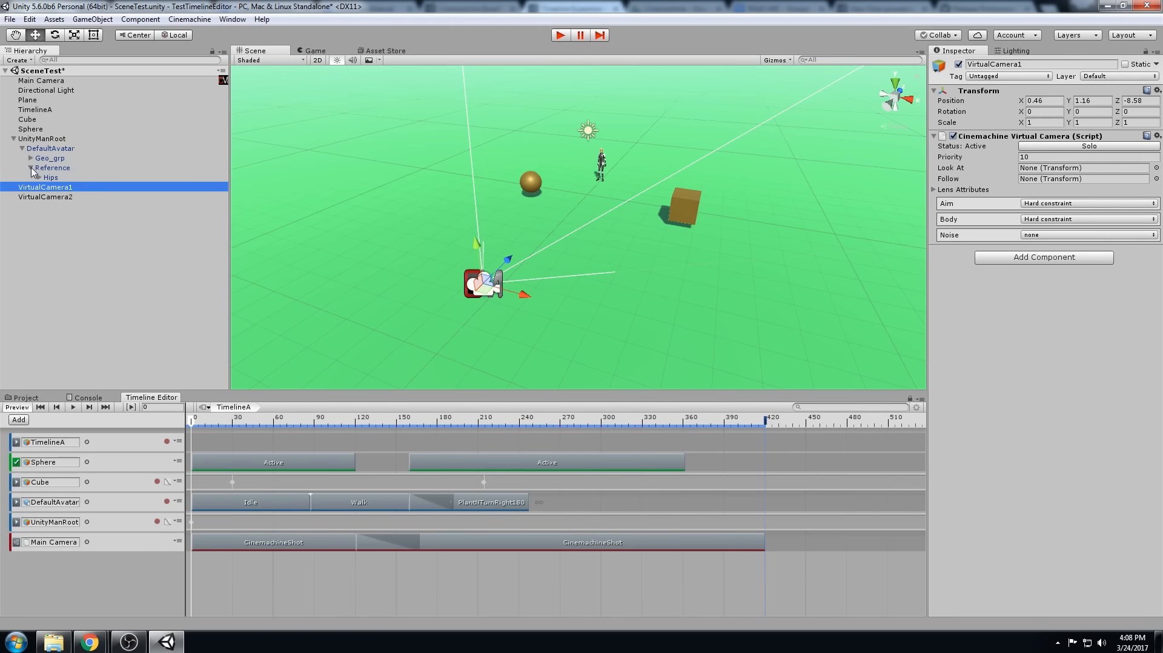
left_click(39, 177)
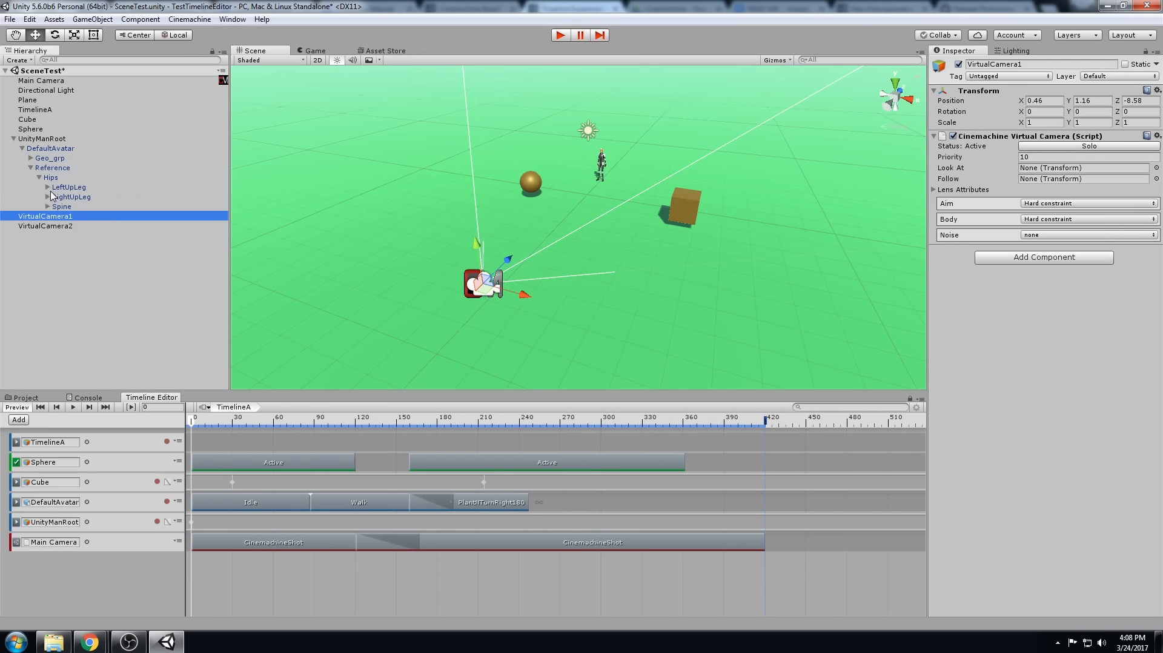
left_click(47, 207)
left_click(57, 216)
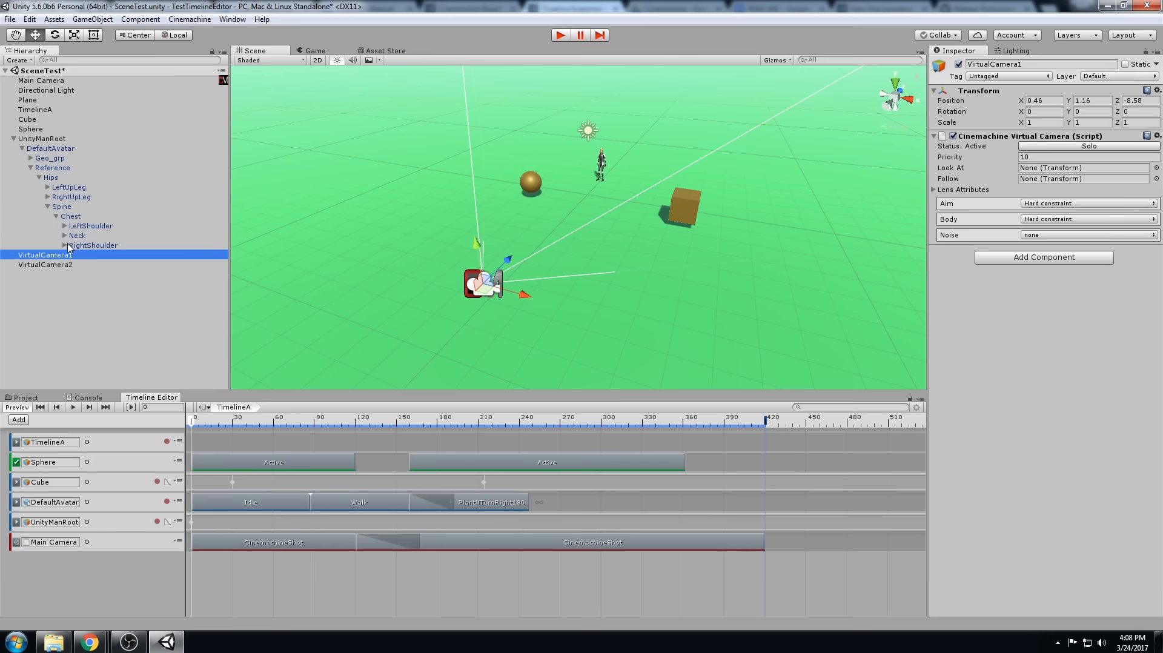
left_click(67, 236)
left_click(64, 235)
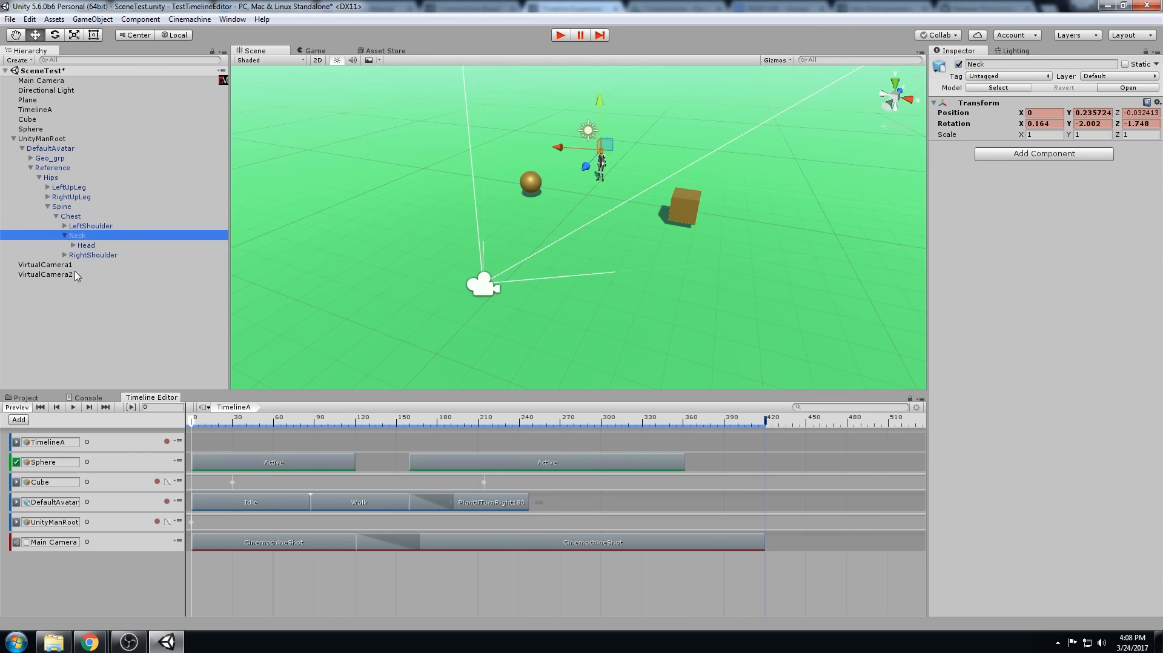
- Assign the avatar's Head bone as the Look At target of both VirtualCamera1 and VirtualCamera2
left_click(46, 265)
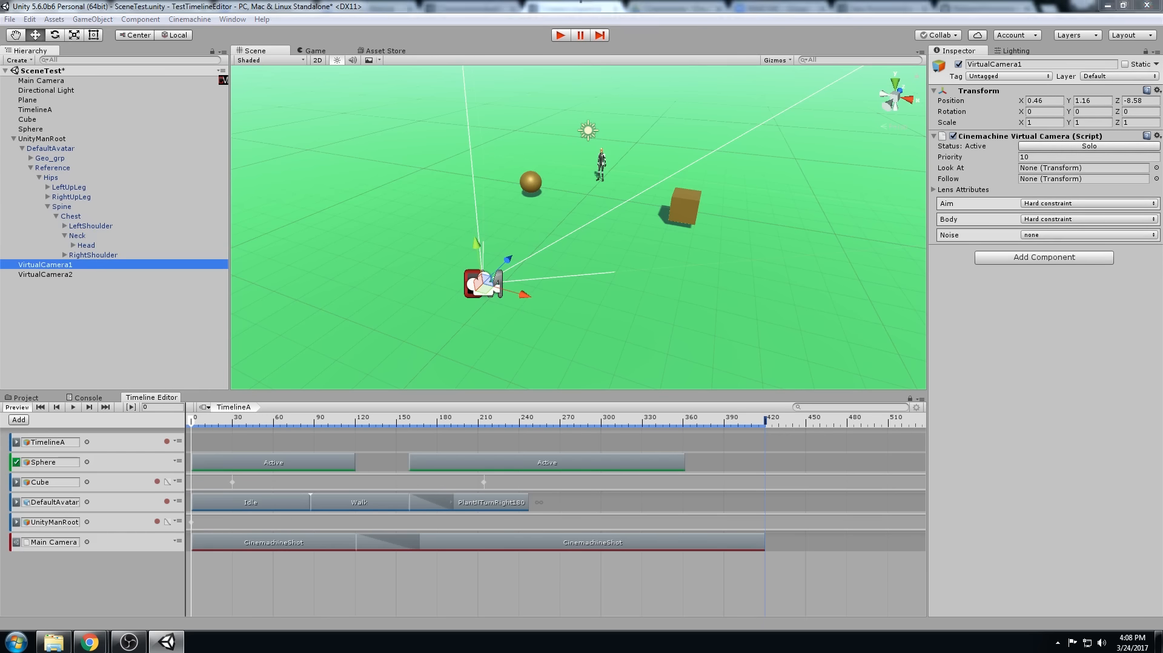
left_click_drag(90, 249, 1055, 167)
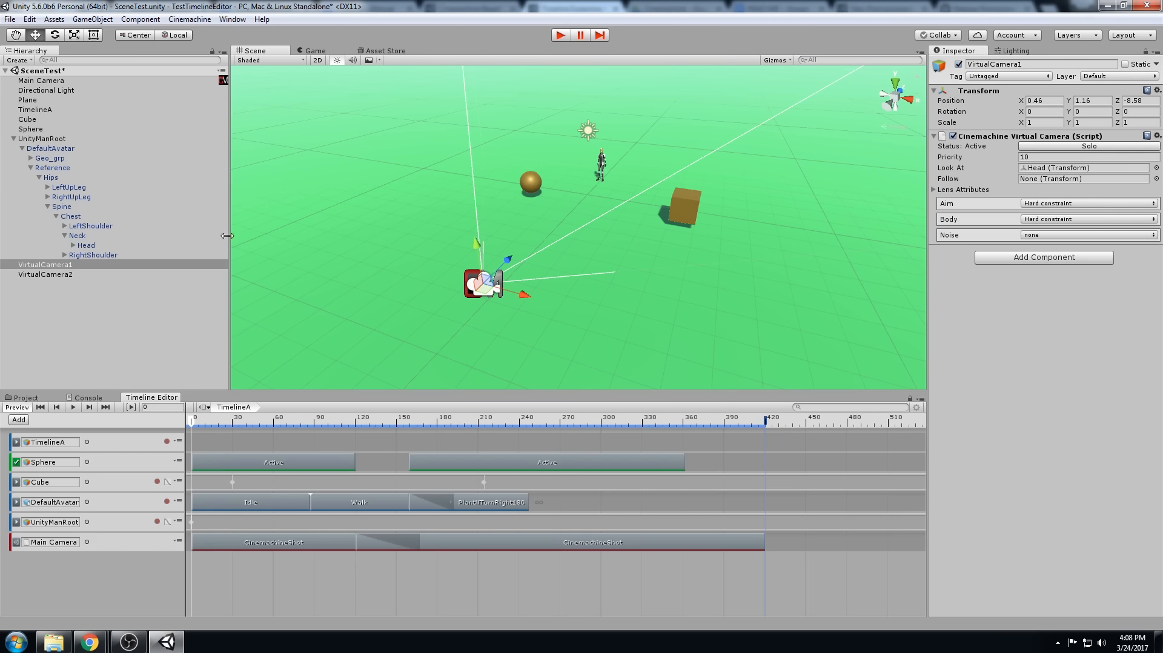
left_click(59, 274)
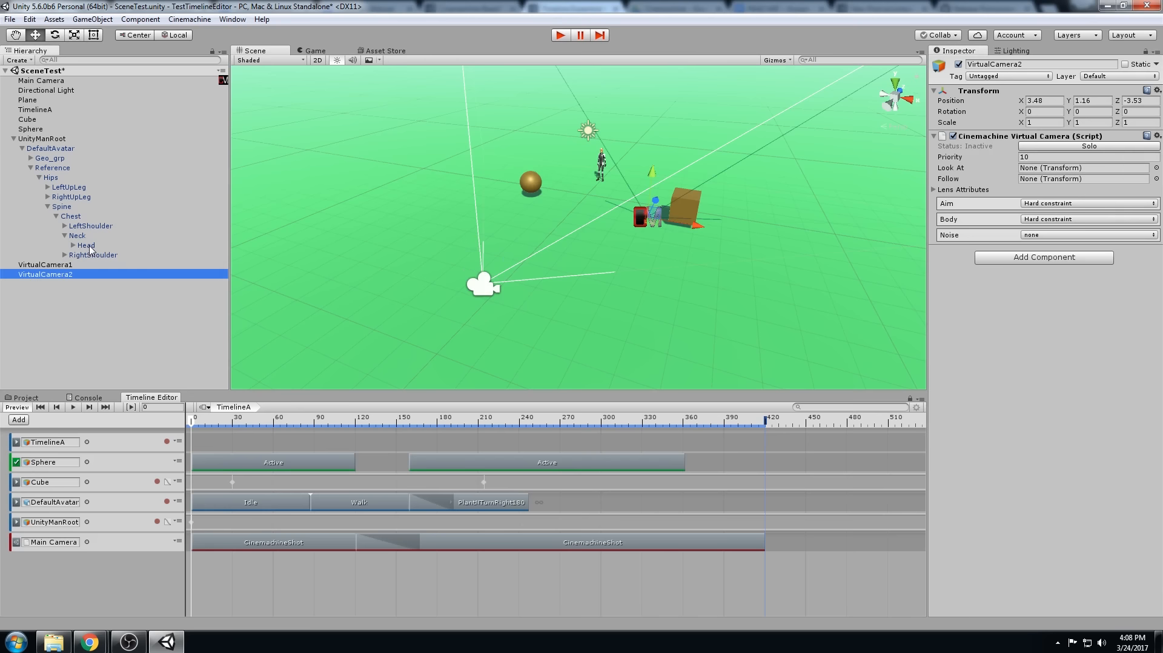
left_click_drag(90, 248, 1059, 173)
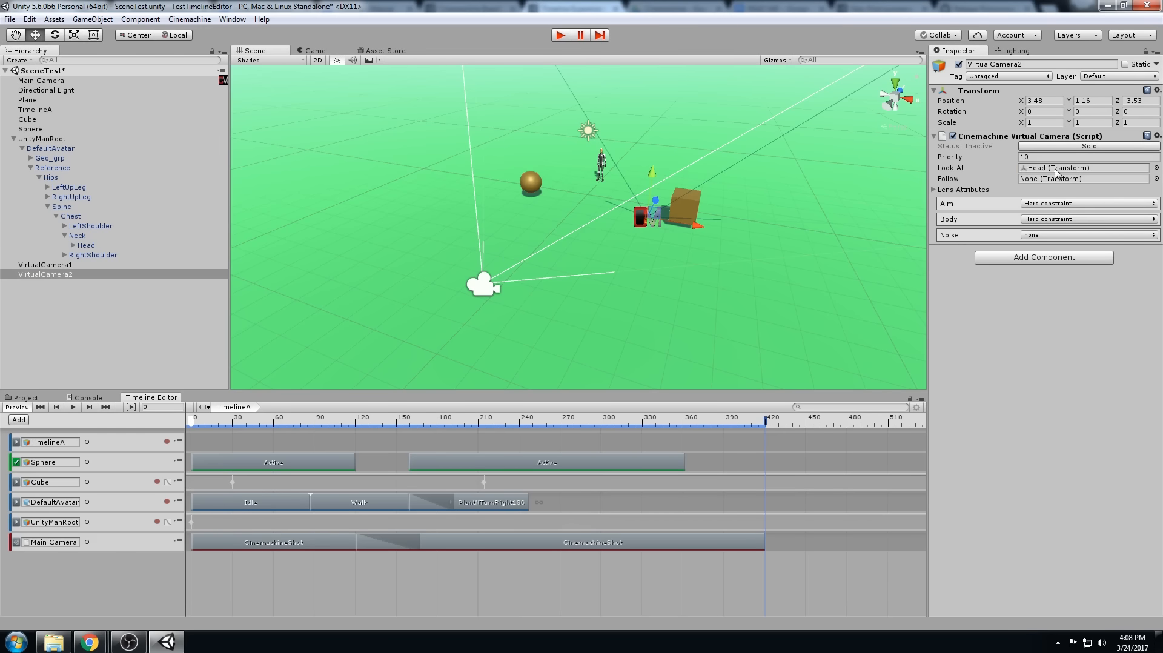
- Play-test the scene twice to check how the virtual cameras track the avatar's head during the shots
left_click(558, 36)
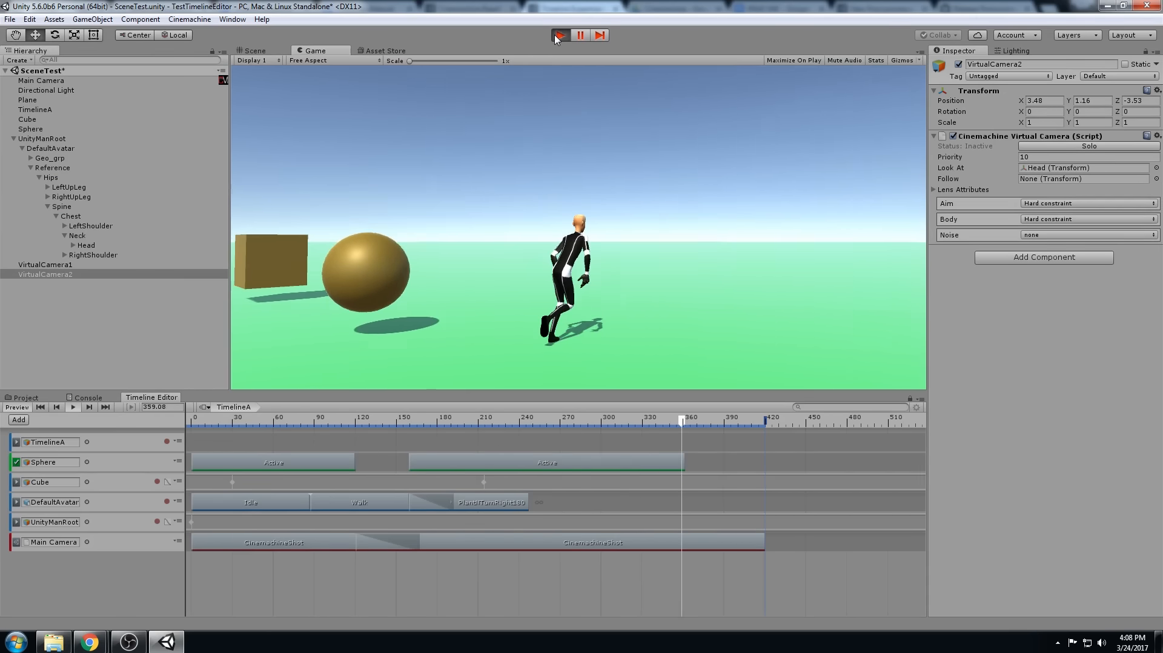
left_click(558, 37)
left_click(558, 36)
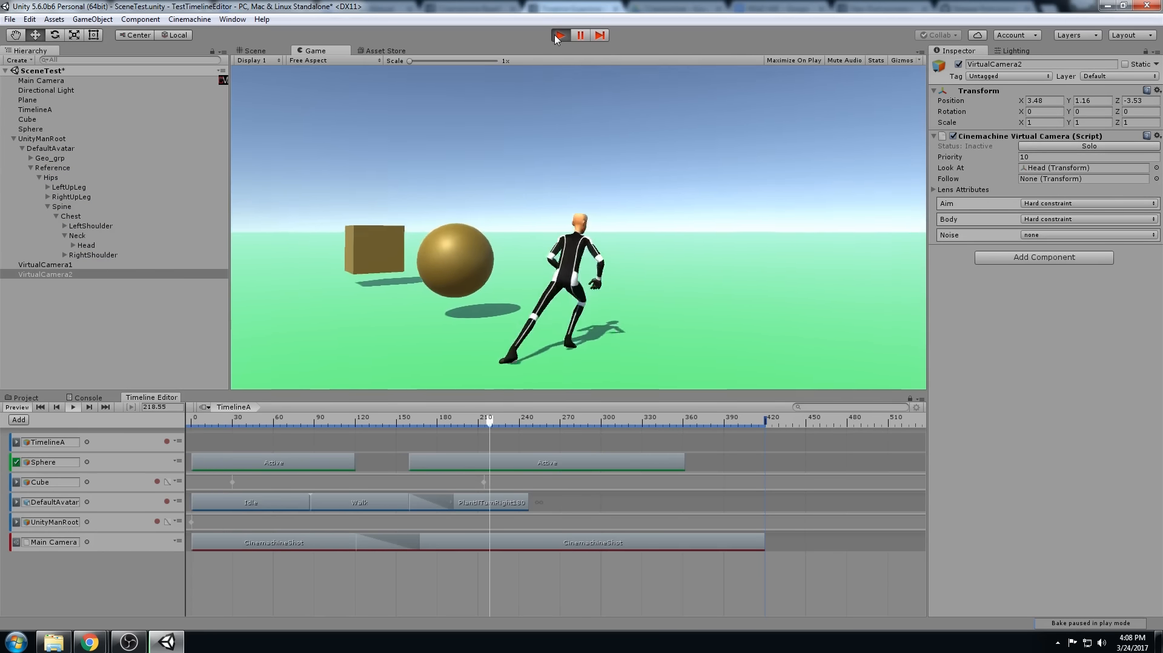
left_click(558, 36)
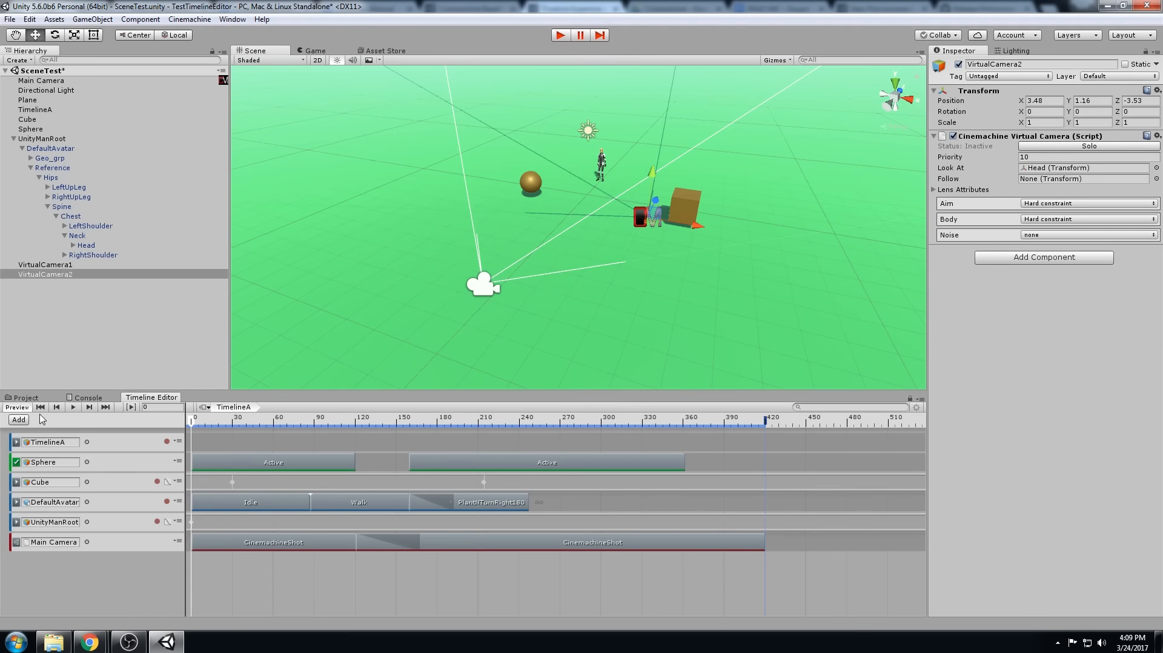
- Add an audio track to TimelineA and check which audio mixer groups can be assigned to it
left_click(19, 419)
left_click(121, 471)
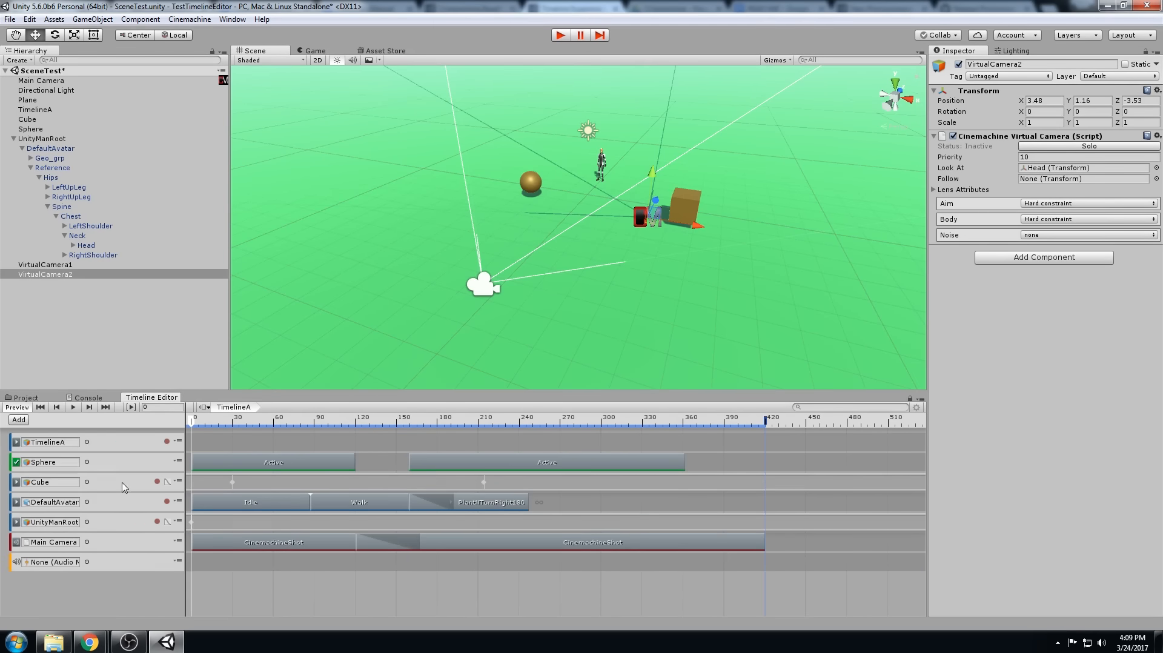
left_click(71, 565)
left_click(23, 398)
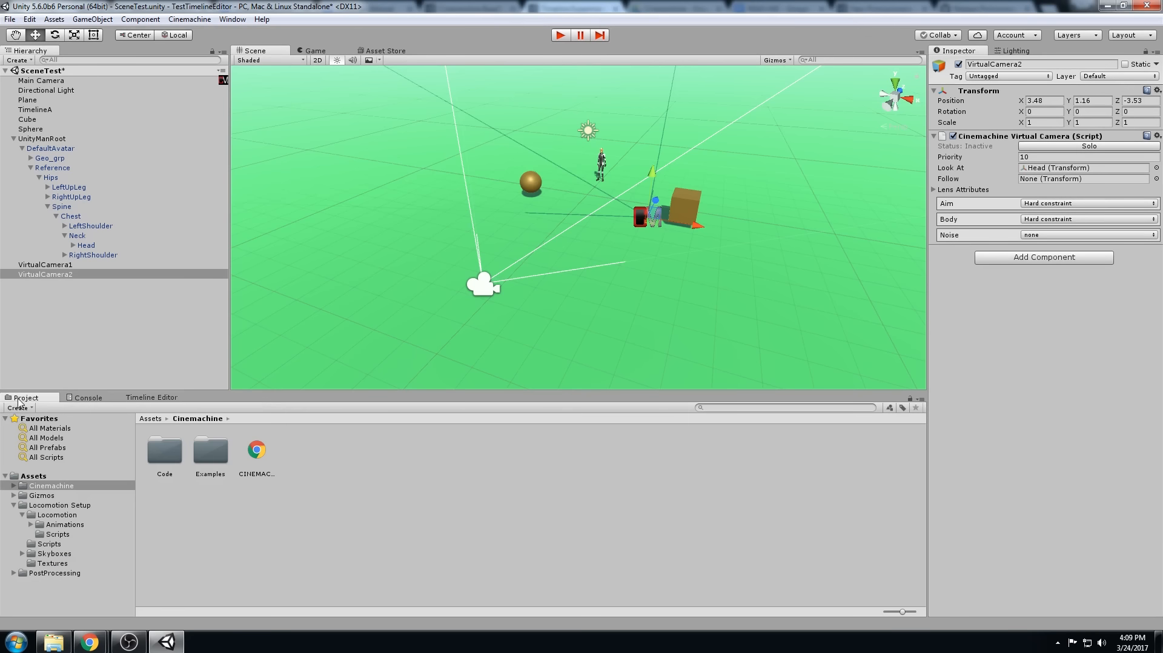
left_click(150, 398)
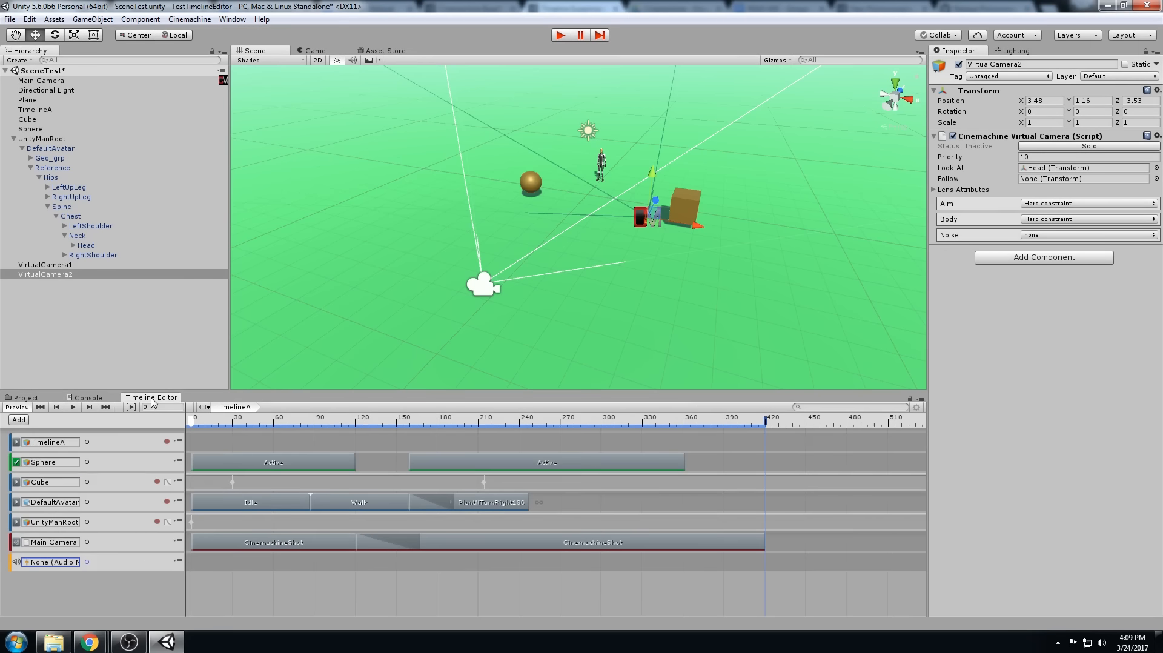
left_click(87, 563)
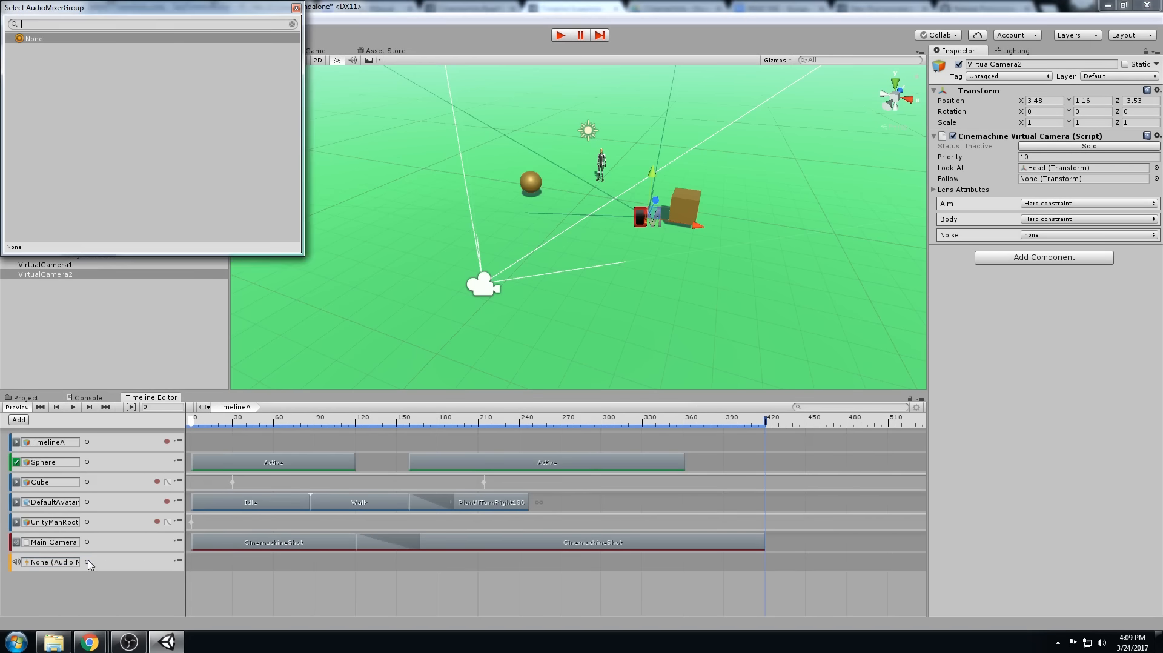
left_click(296, 8)
- Create an Audio Mixer asset named Mix01 in the project's Assets folder
left_click(26, 397)
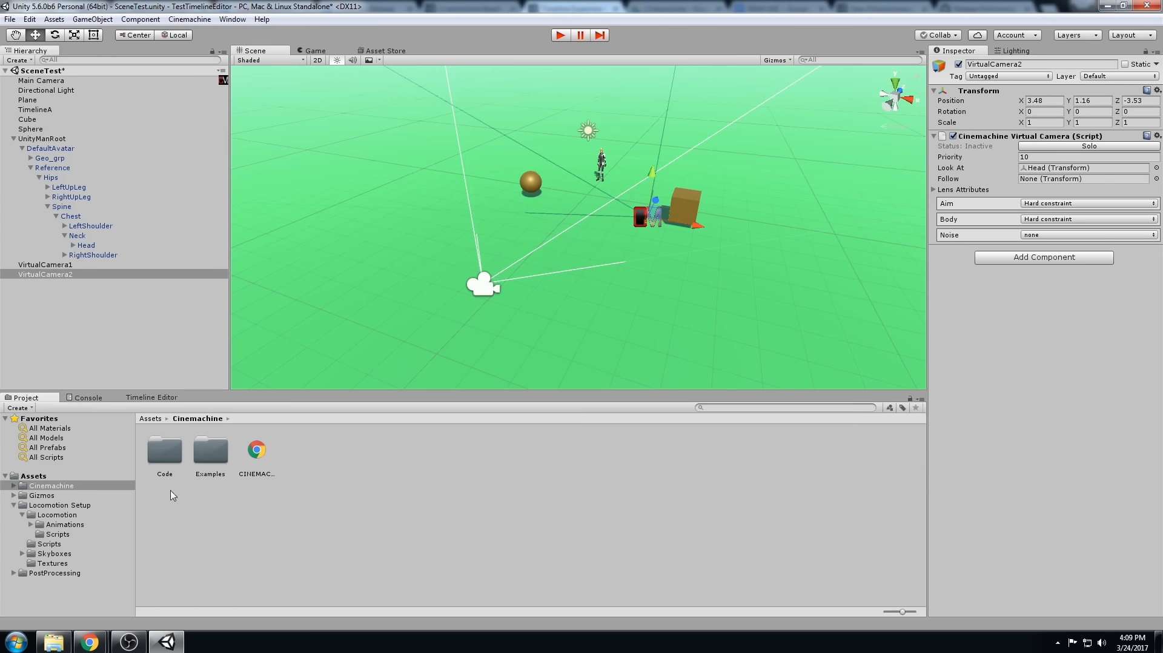
left_click(37, 476)
right_click(250, 526)
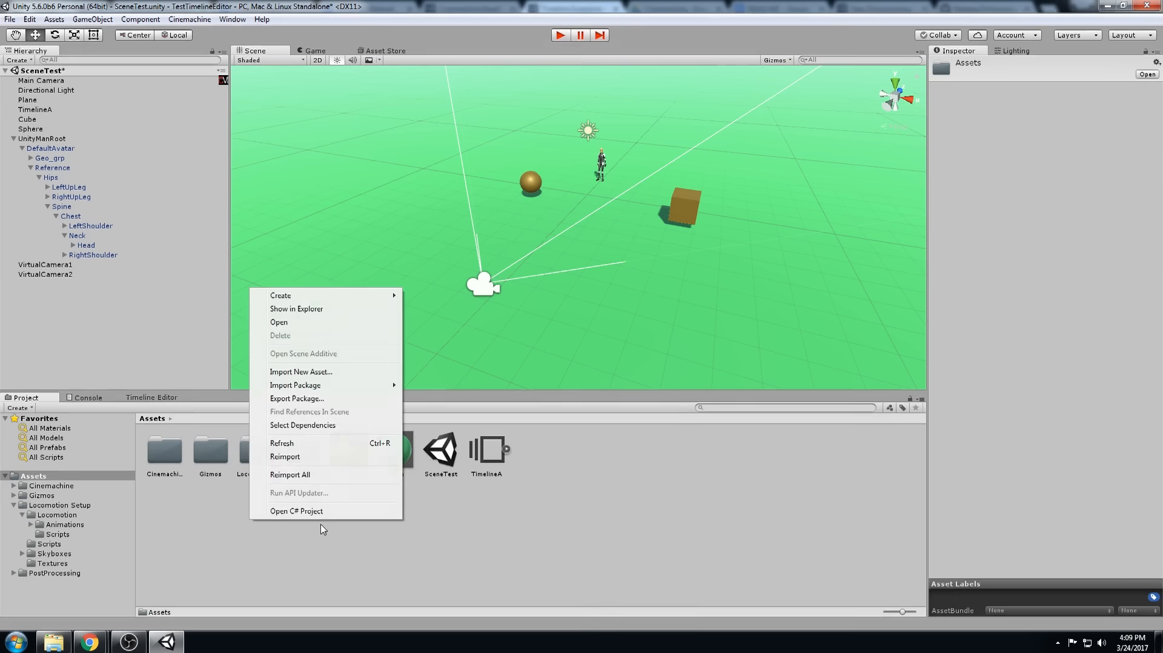
left_click(312, 299)
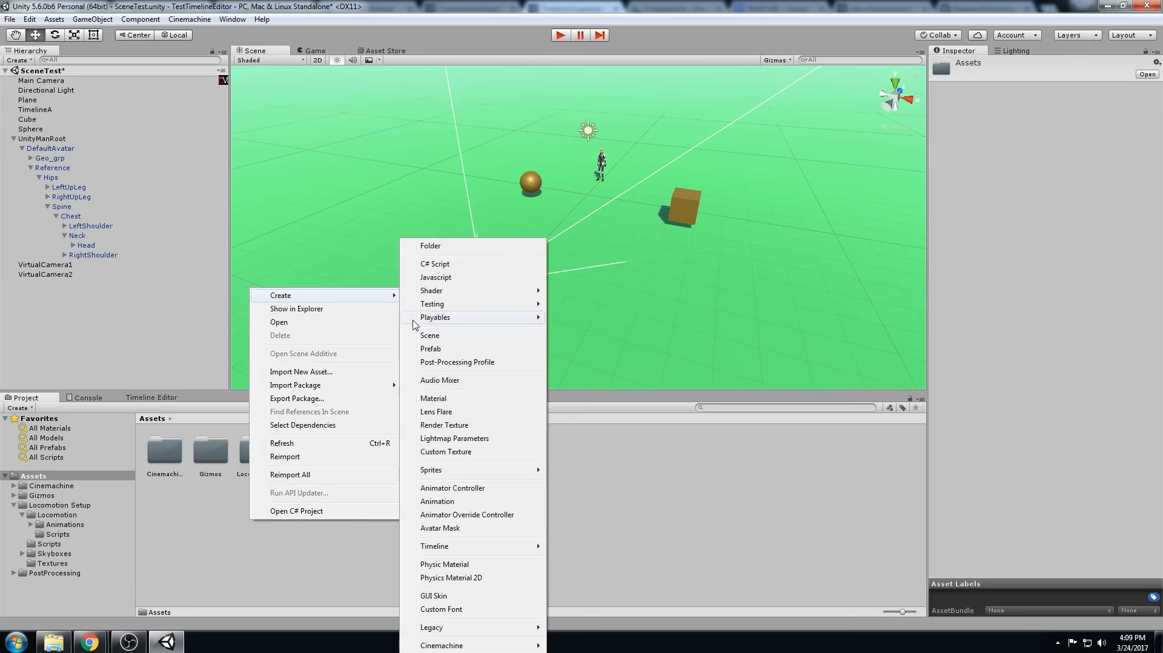
left_click(472, 380)
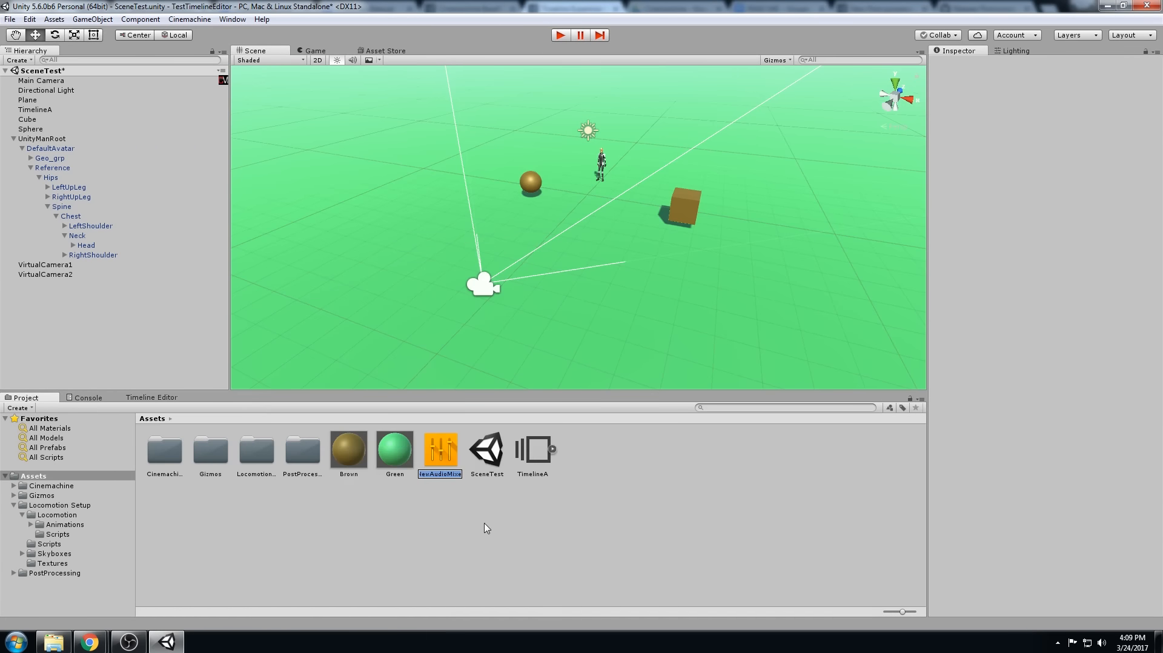
type("Mix01")
key("Return")
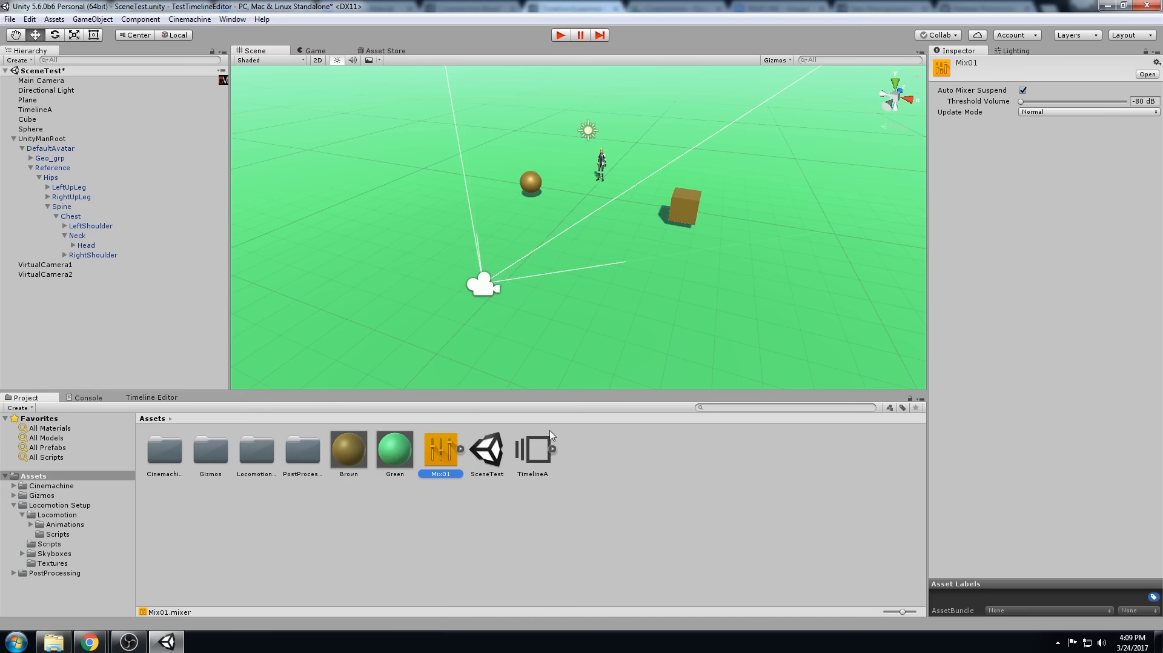
left_click_drag(749, 220, 792, 211, "alt")
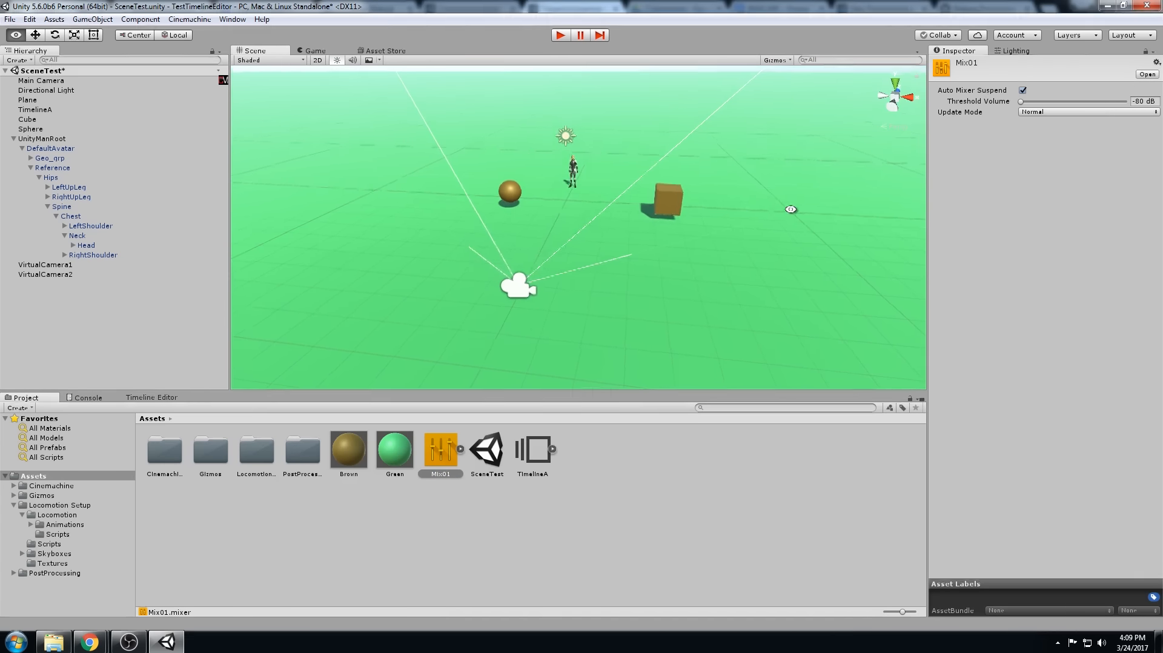
middle_click_drag(792, 210, 742, 219, "alt")
left_click_drag(672, 220, 701, 225, "alt")
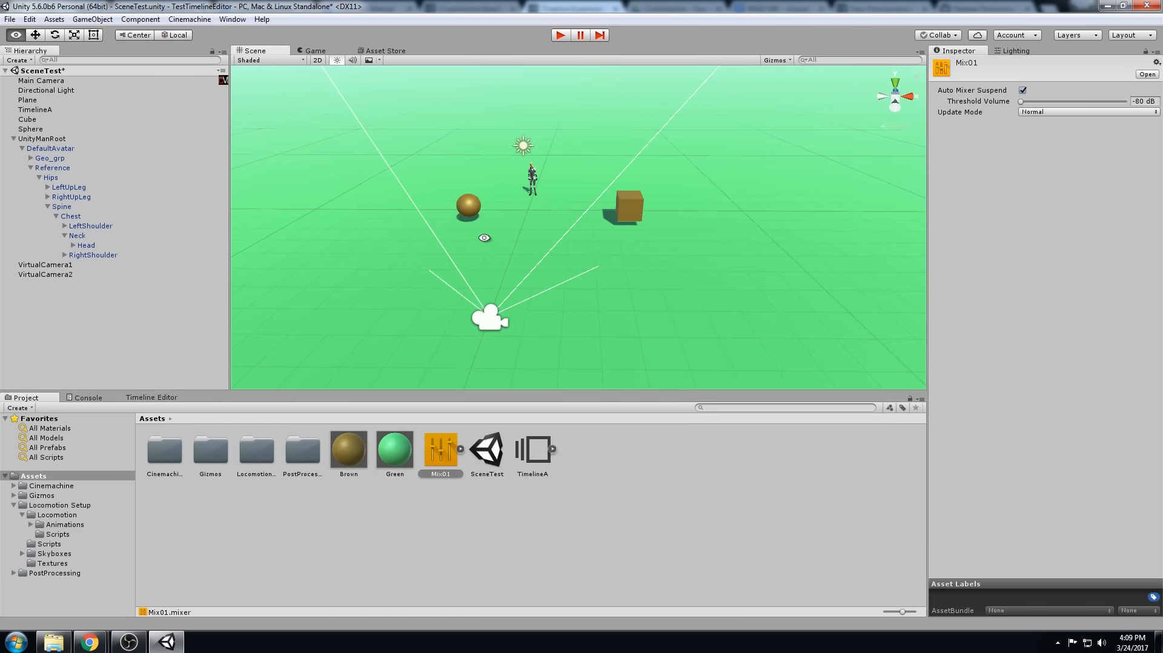
left_click_drag(485, 238, 631, 228, "alt")
left_click(61, 314)
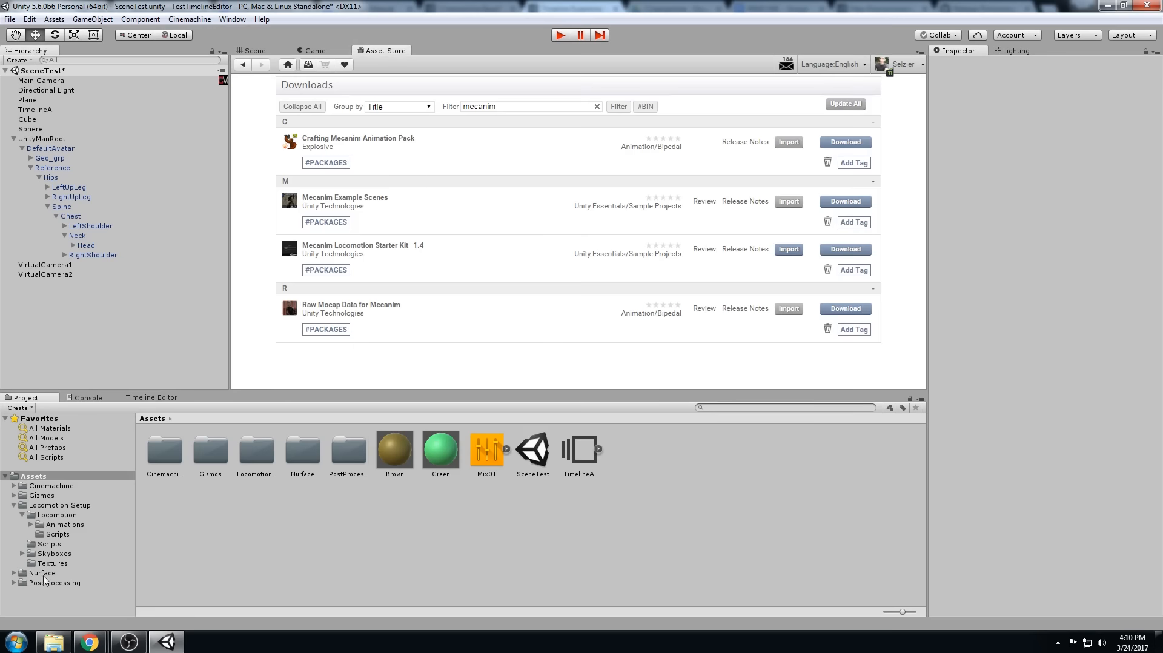
- Open the Audio folder inside Nurface/DemoAssets among the project assets
left_click(36, 573)
left_click(14, 573)
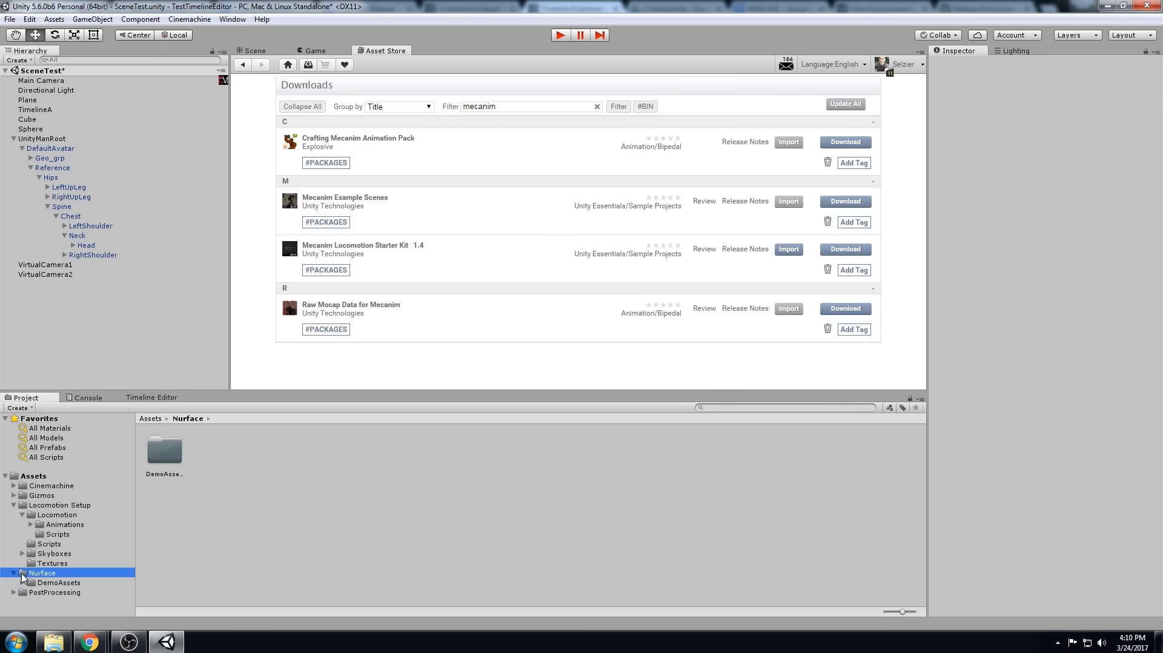
left_click(59, 584)
double_click(59, 585)
left_click(71, 591)
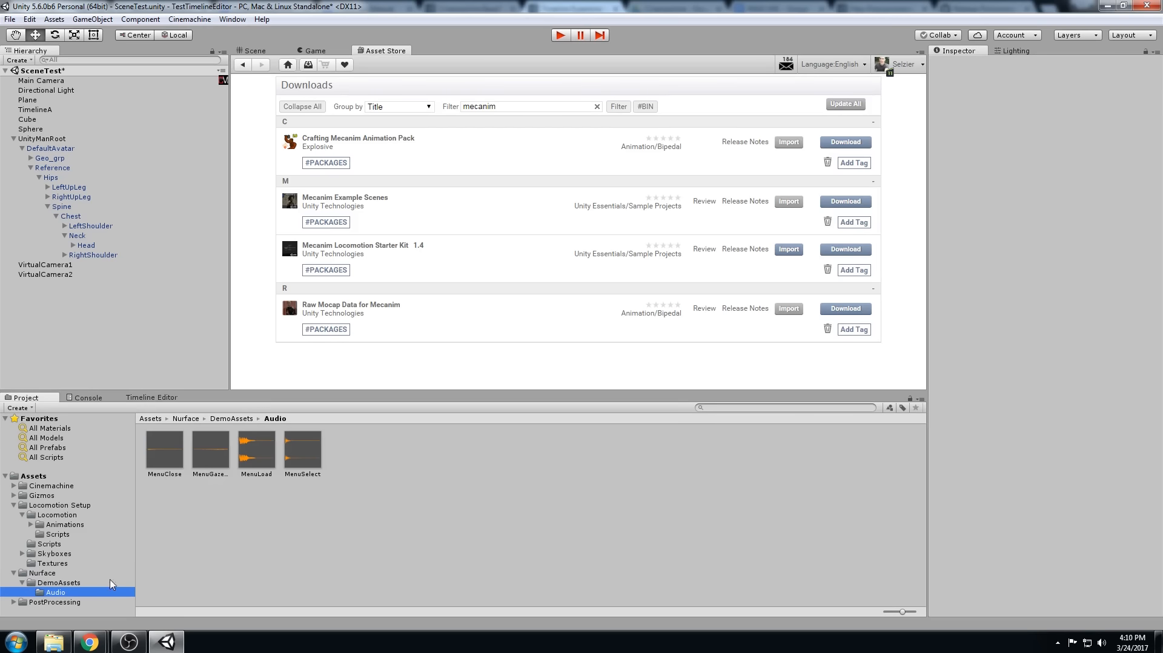
- Audition the MenuClose, MenuGazeOver and MenuLoad sound clips
left_click(171, 465)
left_click(1152, 516)
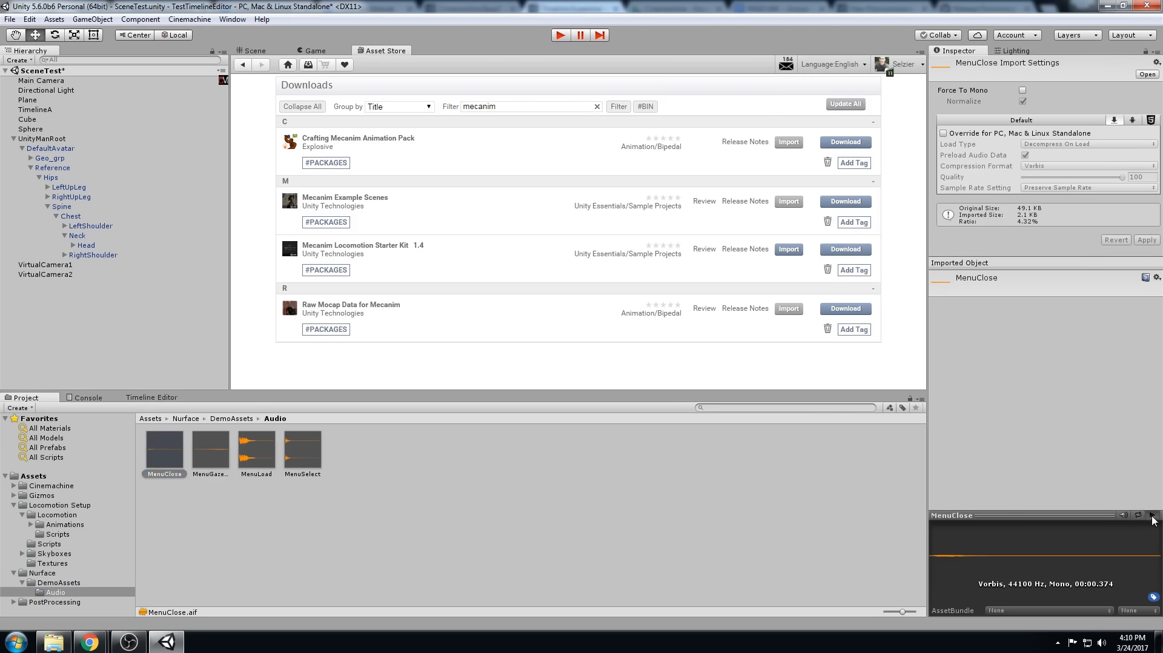
left_click(222, 455)
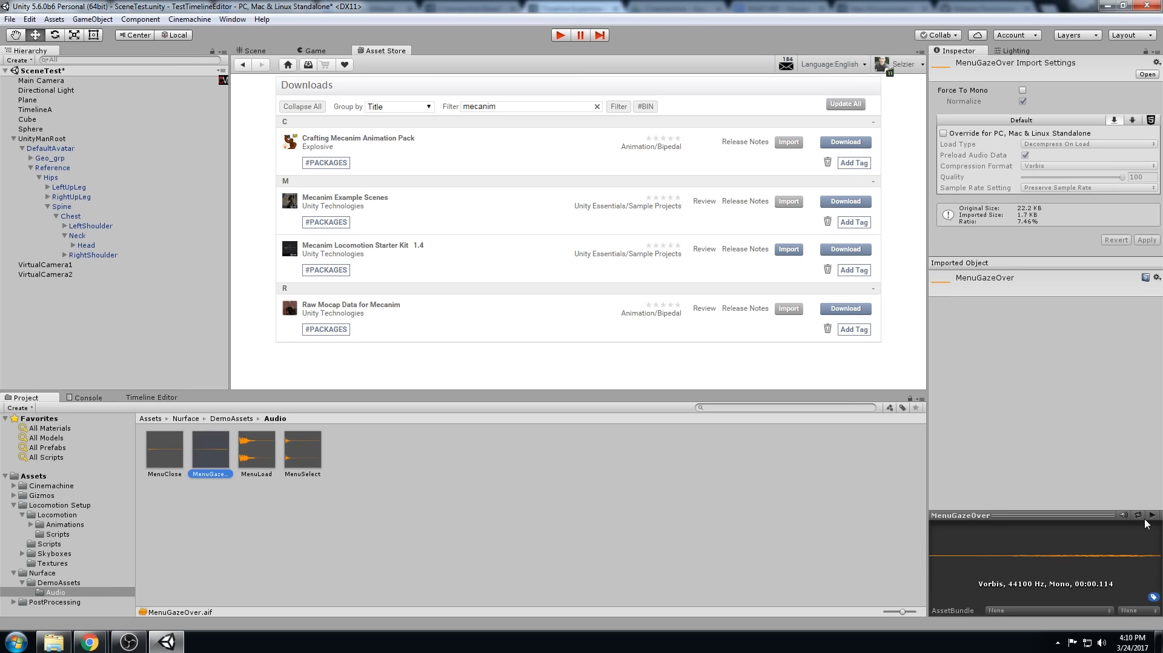
left_click(267, 453)
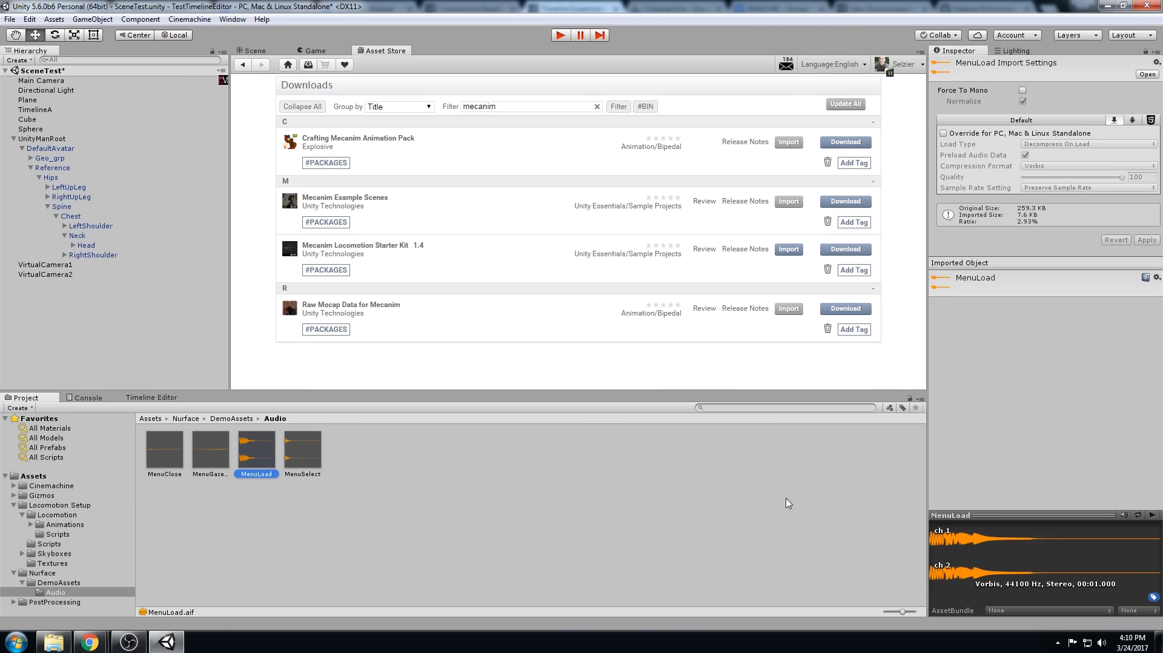
left_click(1151, 516)
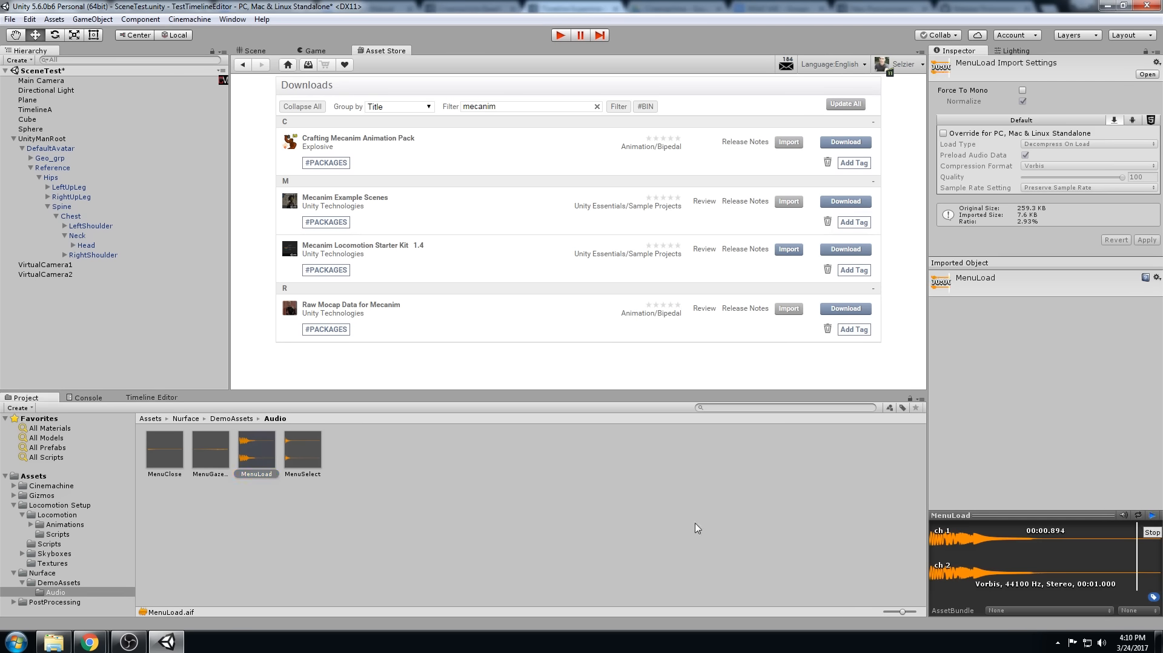
left_click(624, 536)
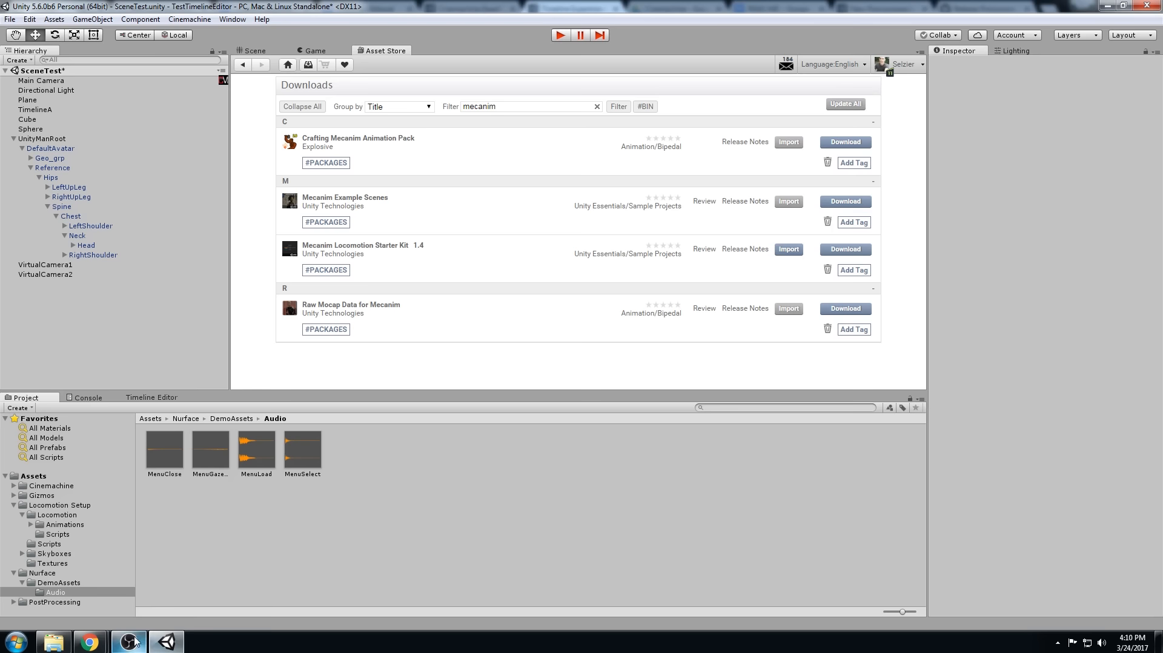
- Add the MenuLoad audio clip at the start of TimelineA's audio track
left_click(150, 398)
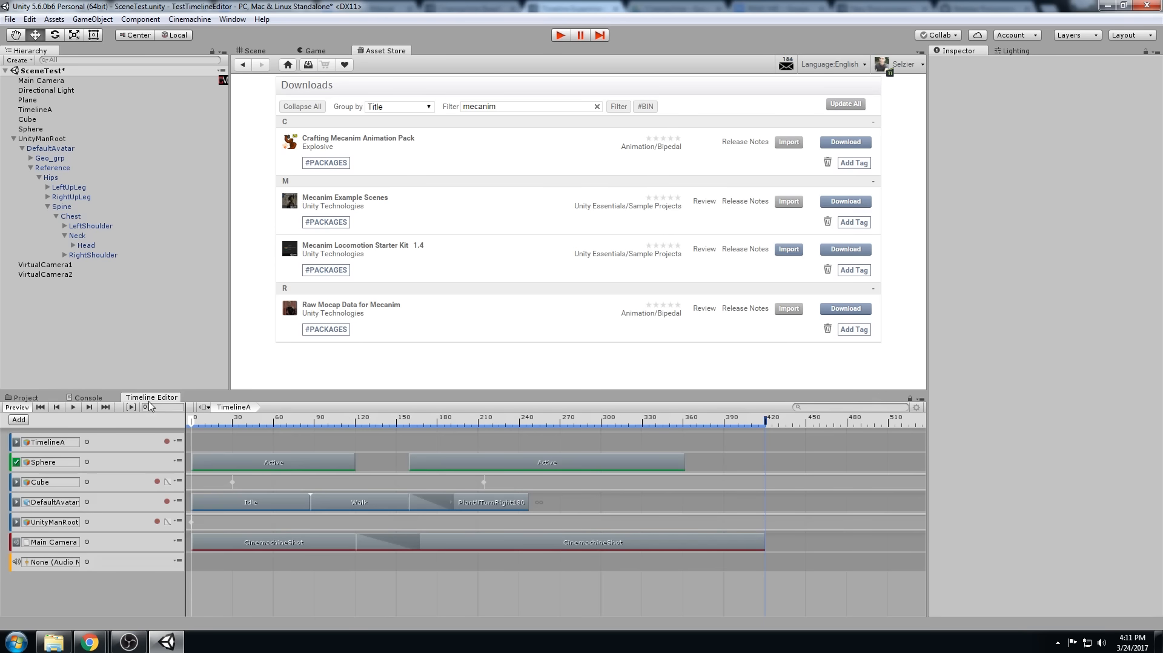
right_click(237, 563)
left_click(284, 552)
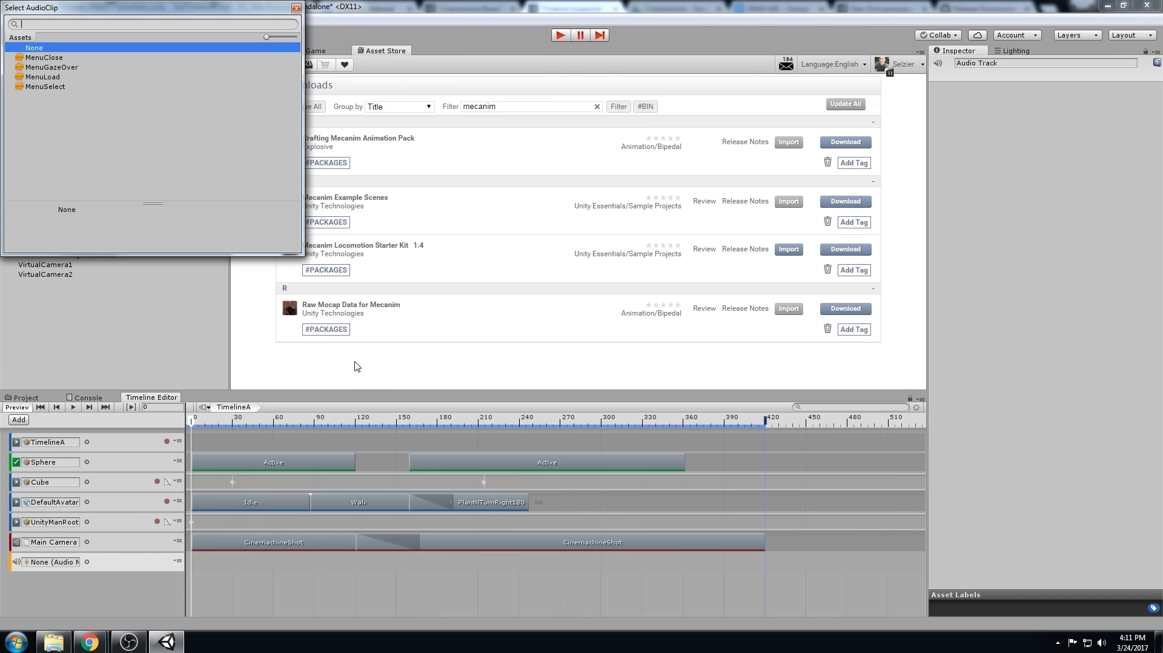
double_click(43, 77)
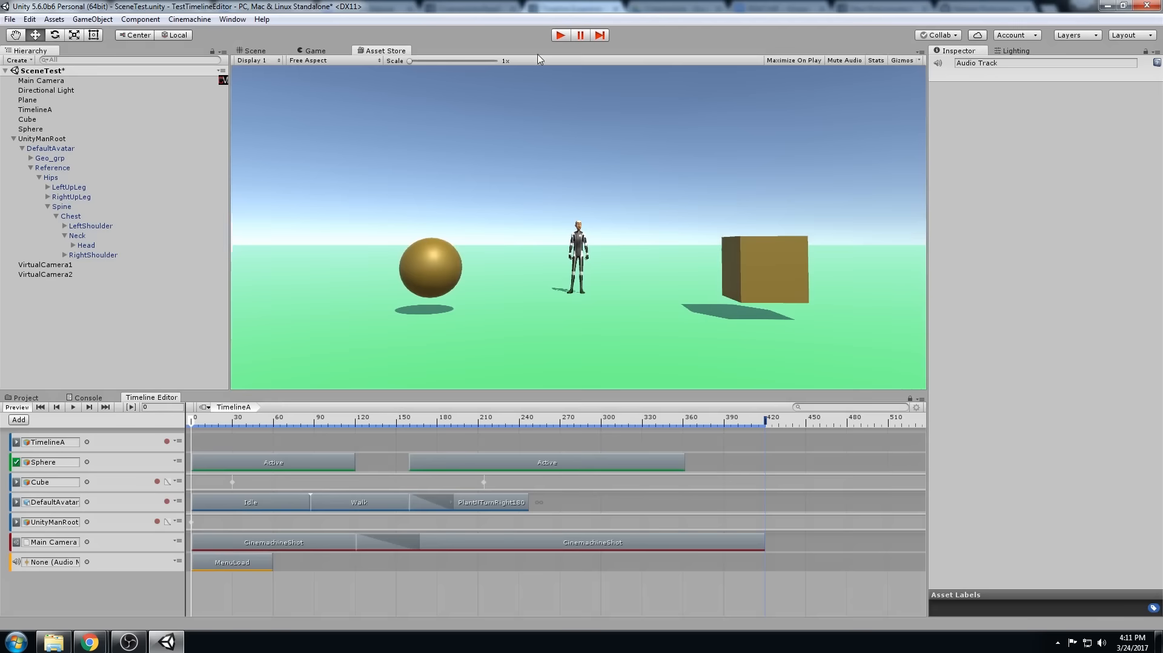
- Move the MenuLoad clip to start at frame 73 with looping off, and play the scene to test it
left_click_drag(264, 562, 362, 562)
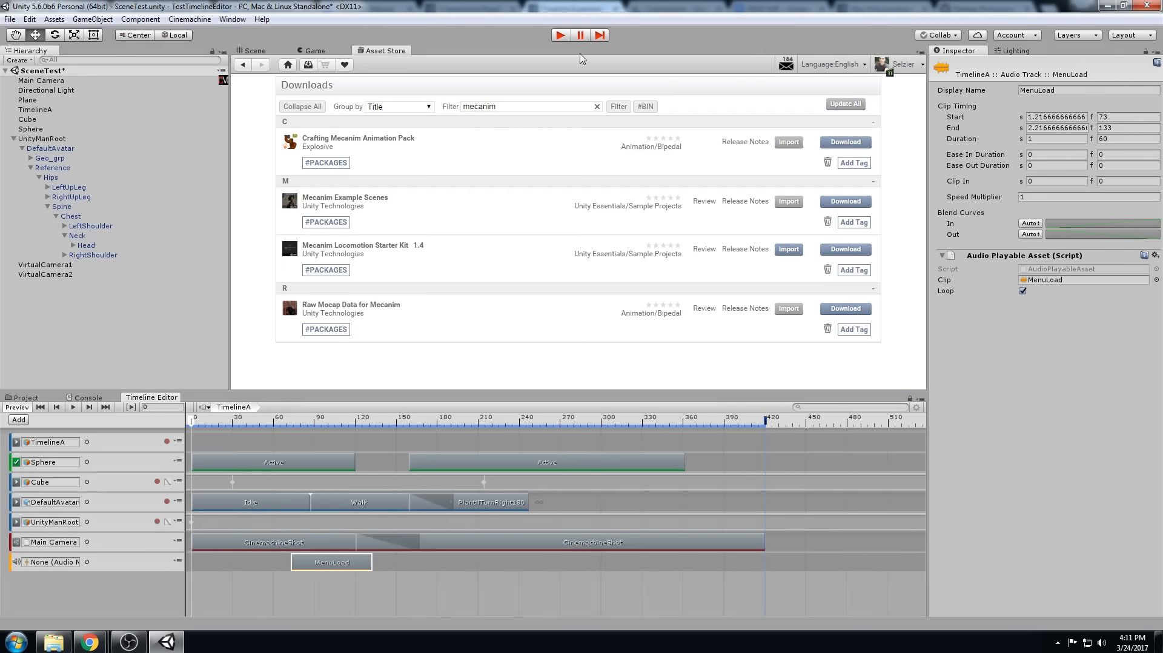
left_click(1023, 291)
left_click(561, 36)
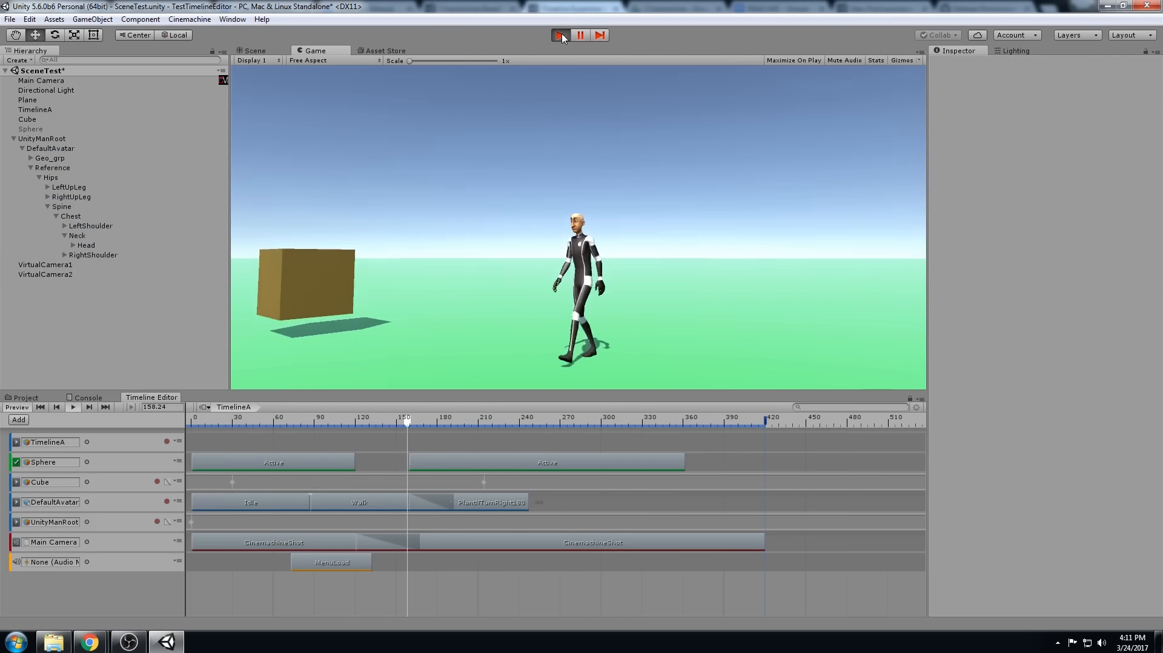
left_click(561, 35)
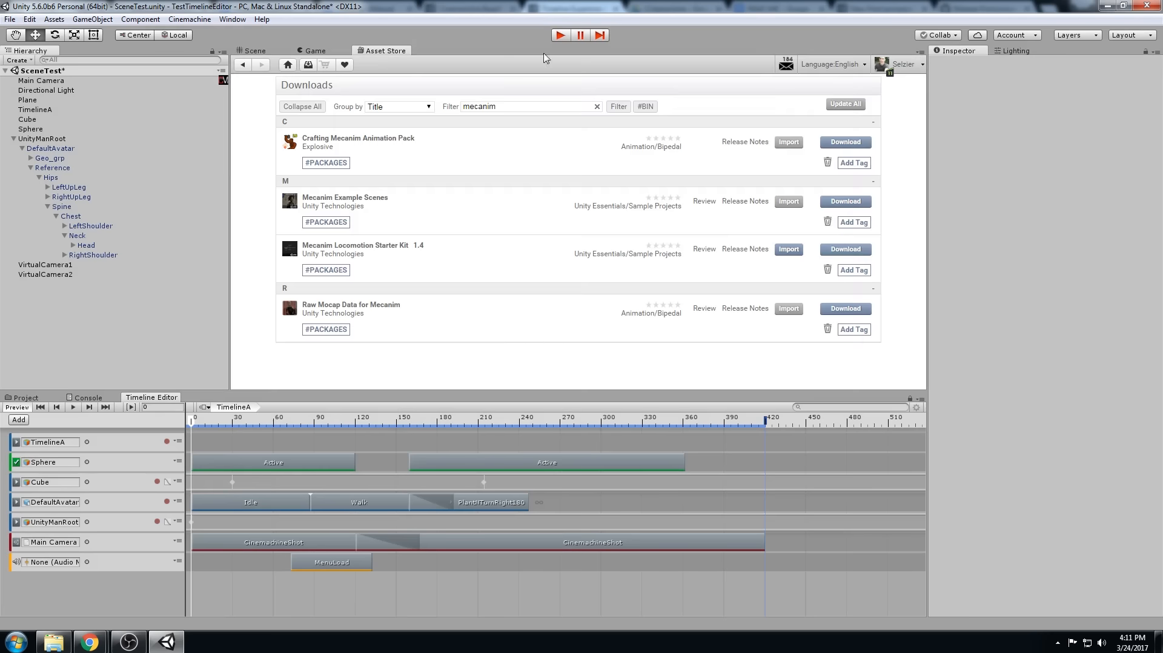
- Delete the MenuLoad clip from TimelineA's audio track
left_click(332, 564)
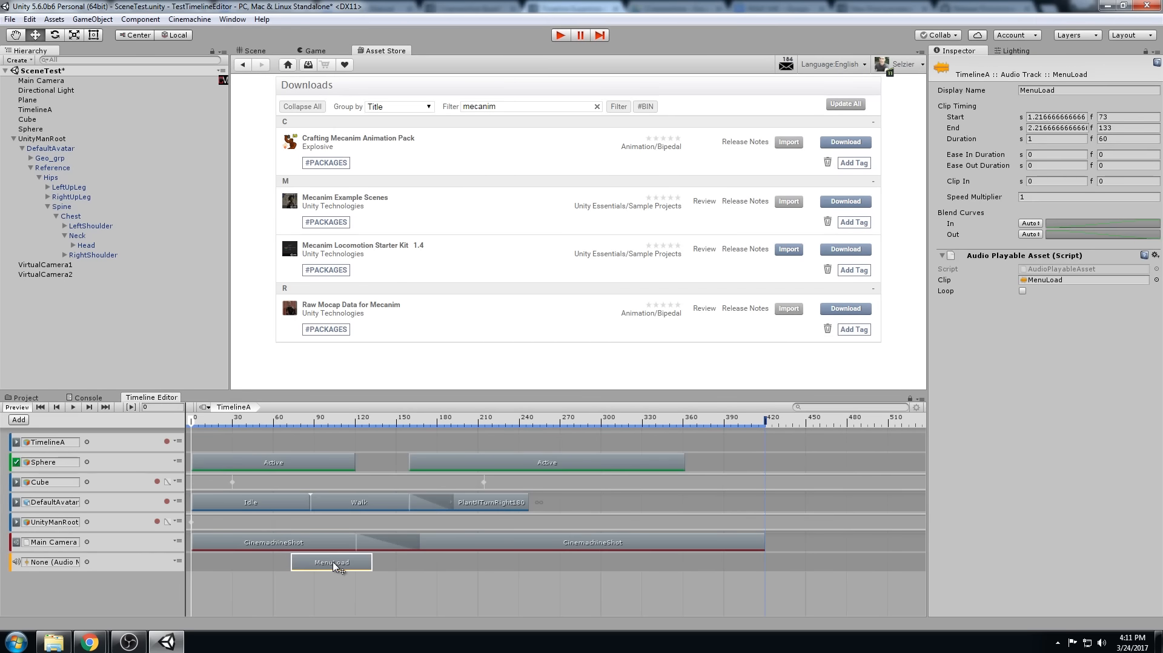
key("Delete")
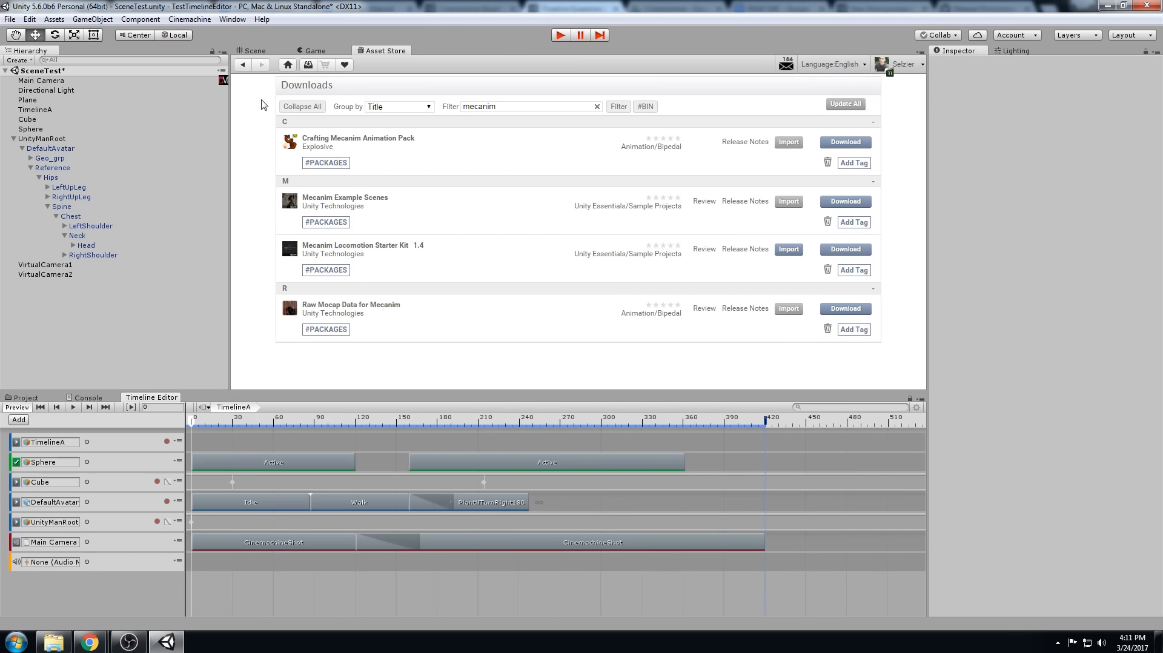
- Create an empty GameObject at the scene's root level and add an Audio Source component to it
left_click(92, 82)
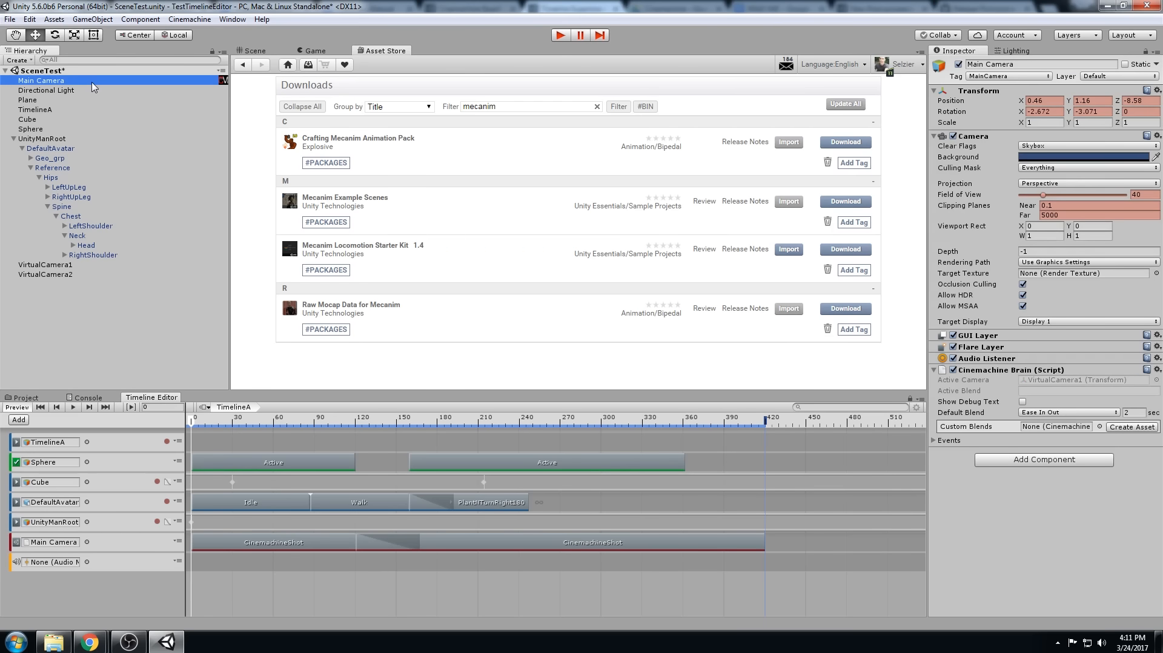
left_click(55, 300)
right_click(53, 315)
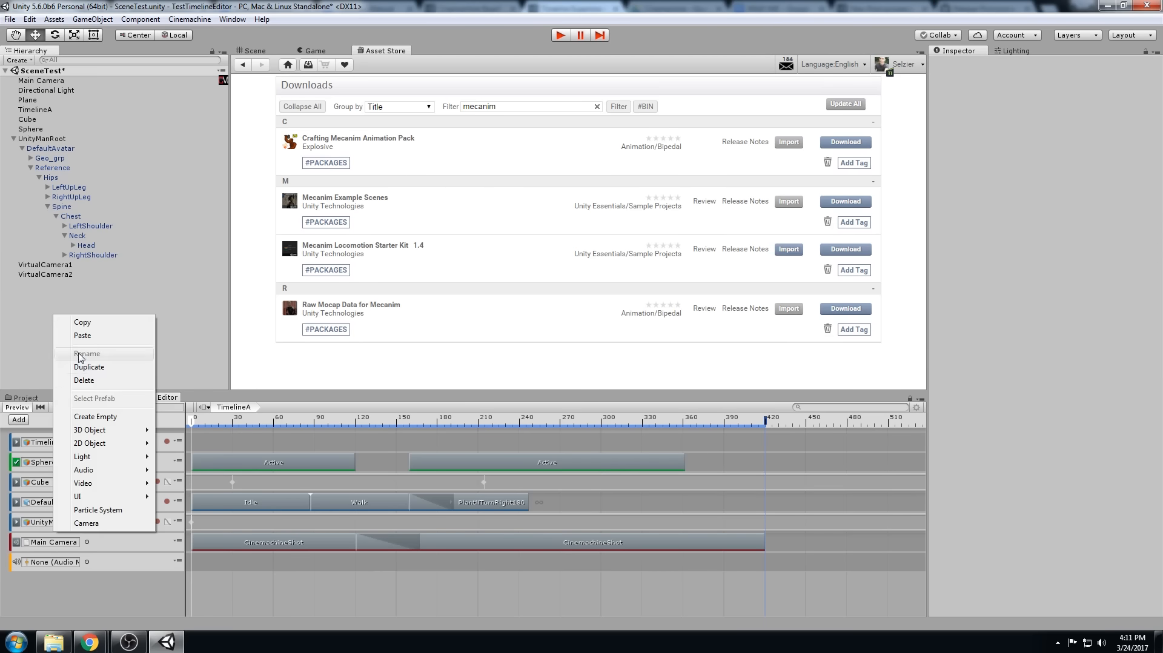
left_click(94, 416)
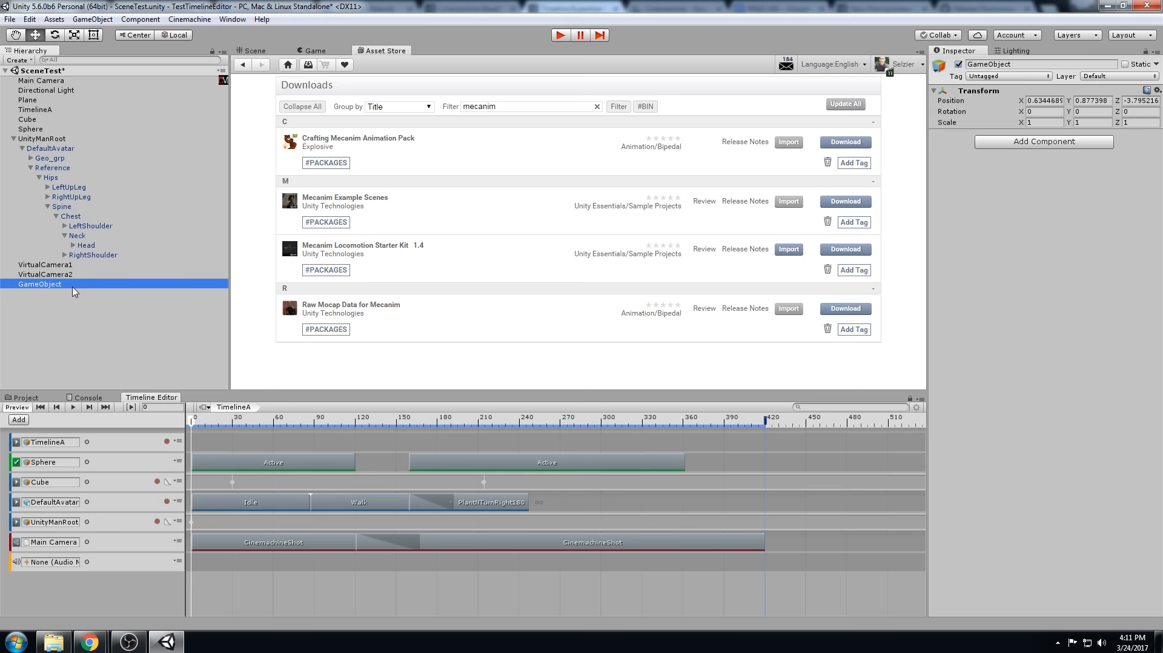
left_click(1069, 143)
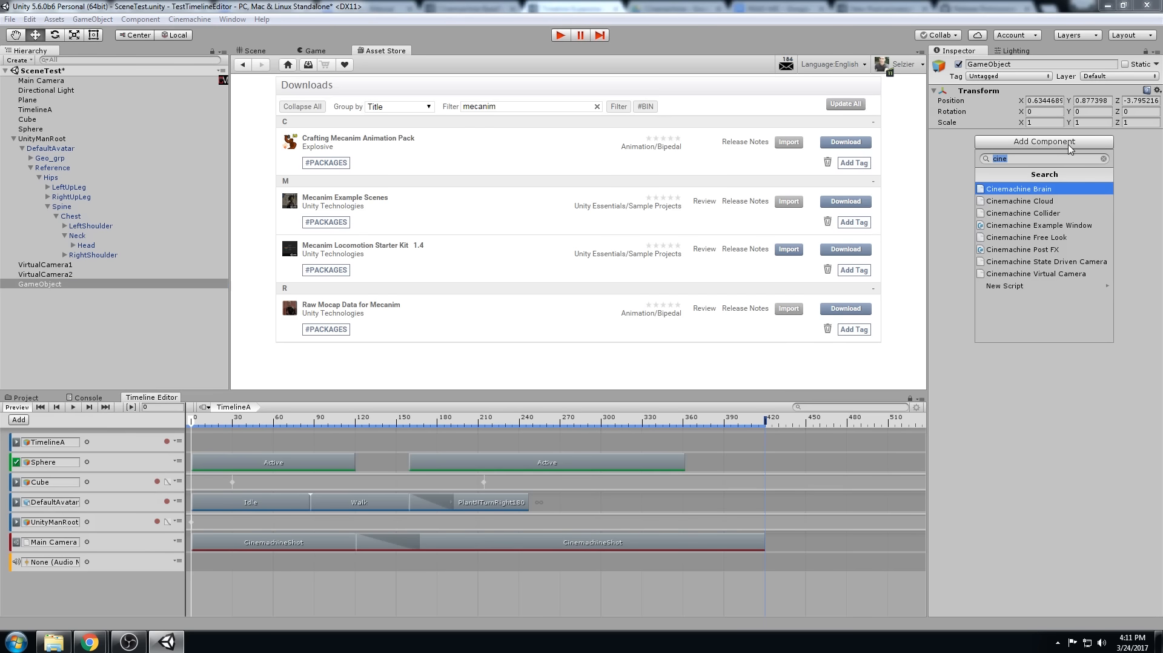
type("audio")
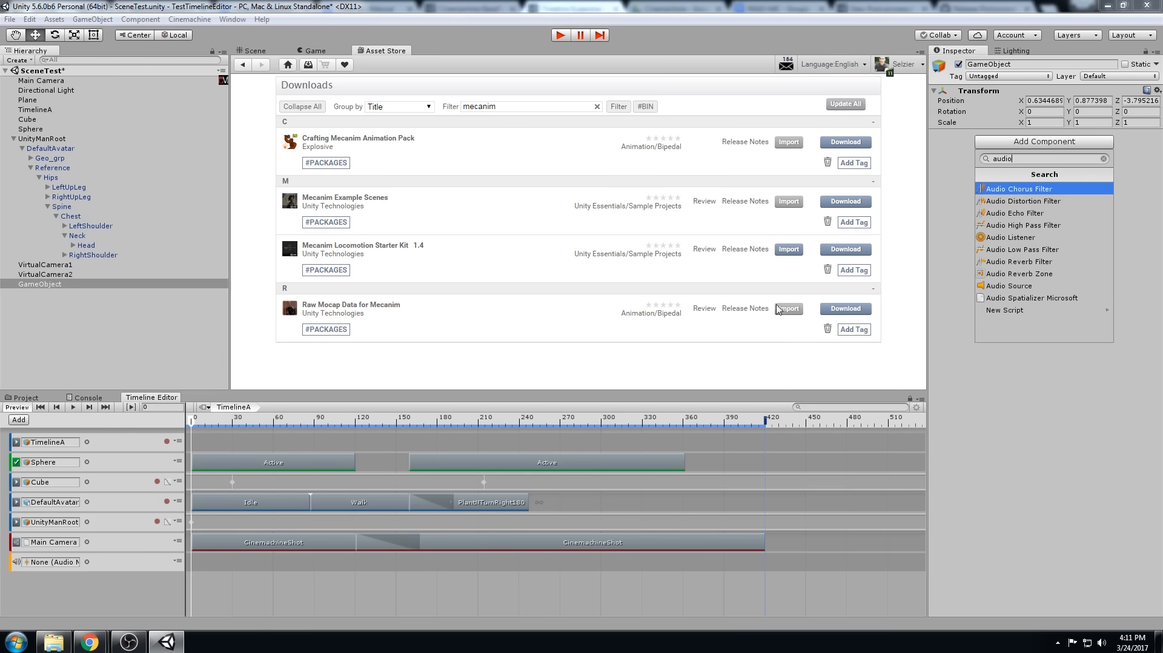
left_click(1039, 288)
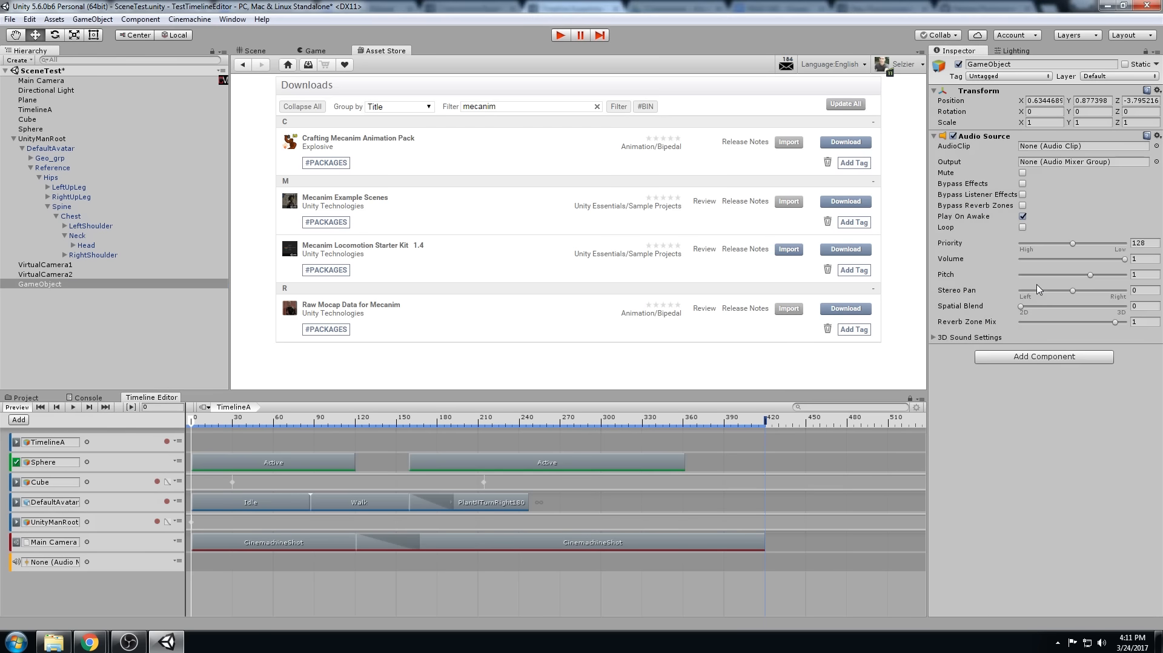
- Assign the MenuLoad clip to the Audio Source and set its Spatial Blend to 1 for full 3D sound
left_click(1156, 146)
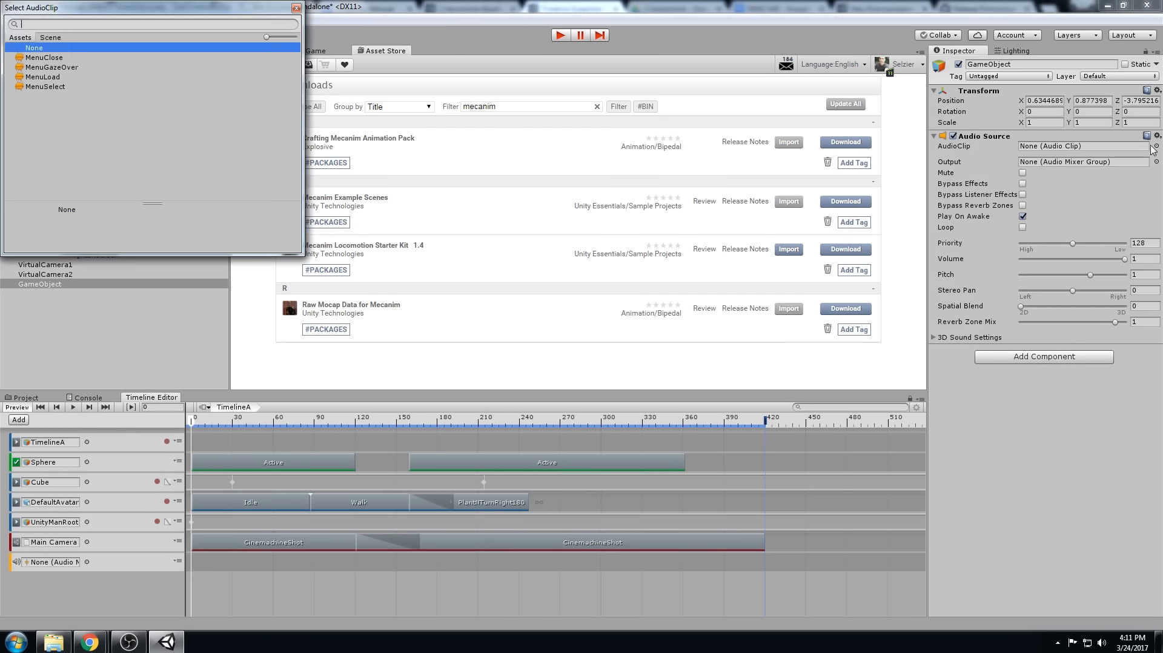
double_click(42, 77)
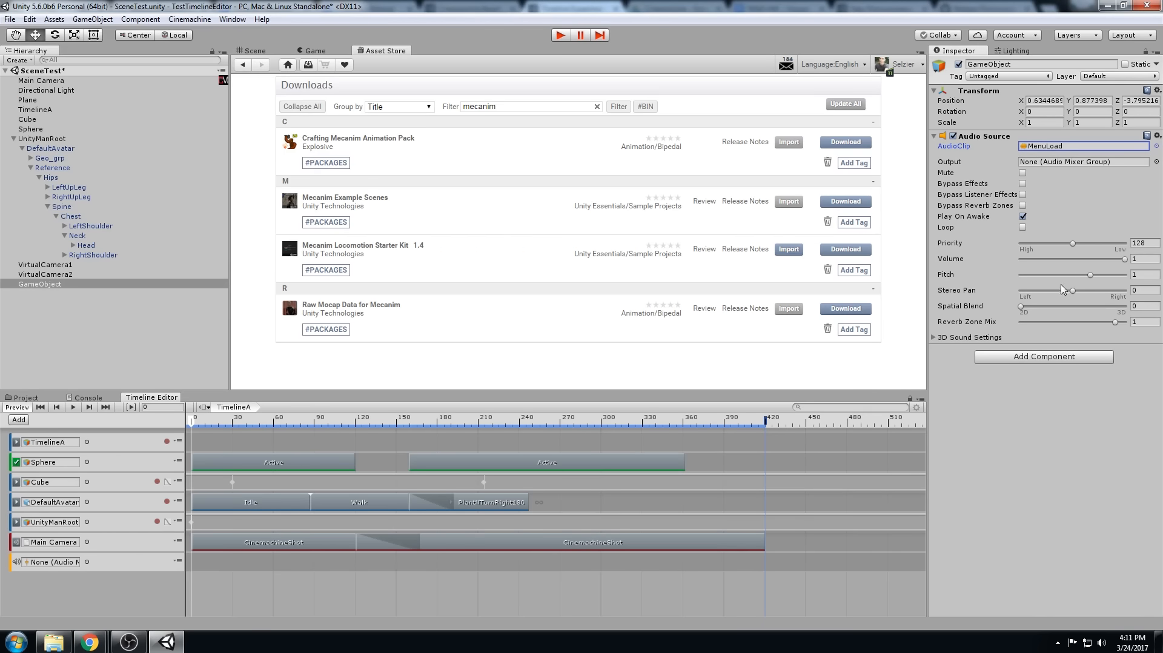
left_click_drag(1023, 307, 1133, 311)
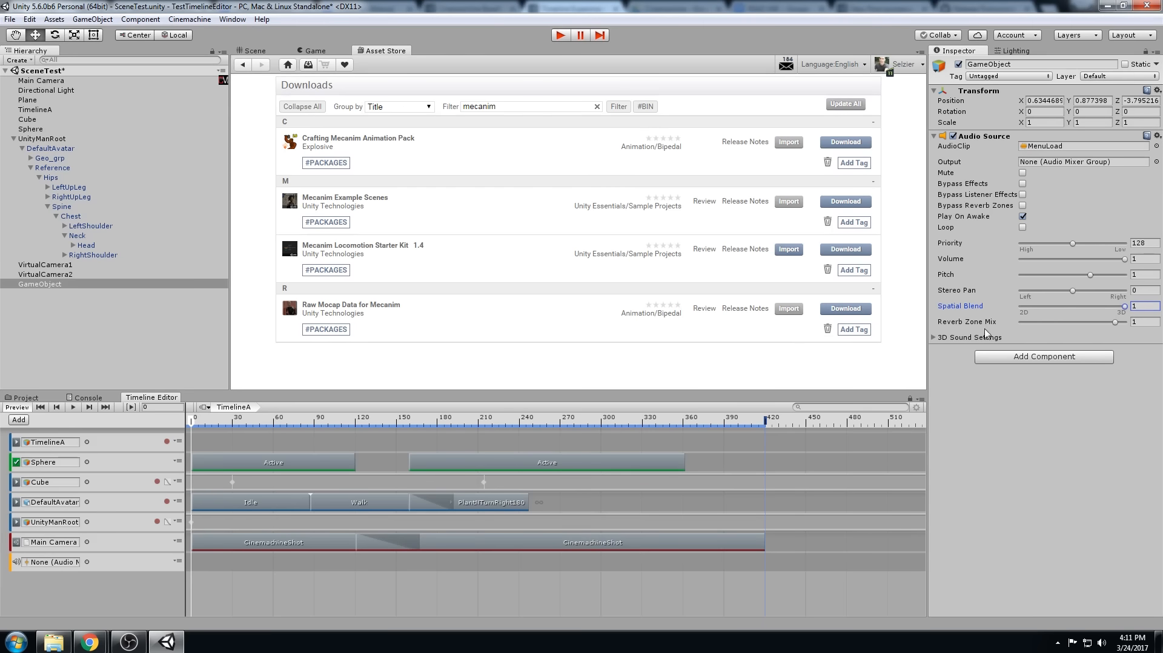
- Set the Audio Source's Output to the Master group of Mix01
left_click(253, 50)
left_click_drag(612, 218, 651, 217, "alt")
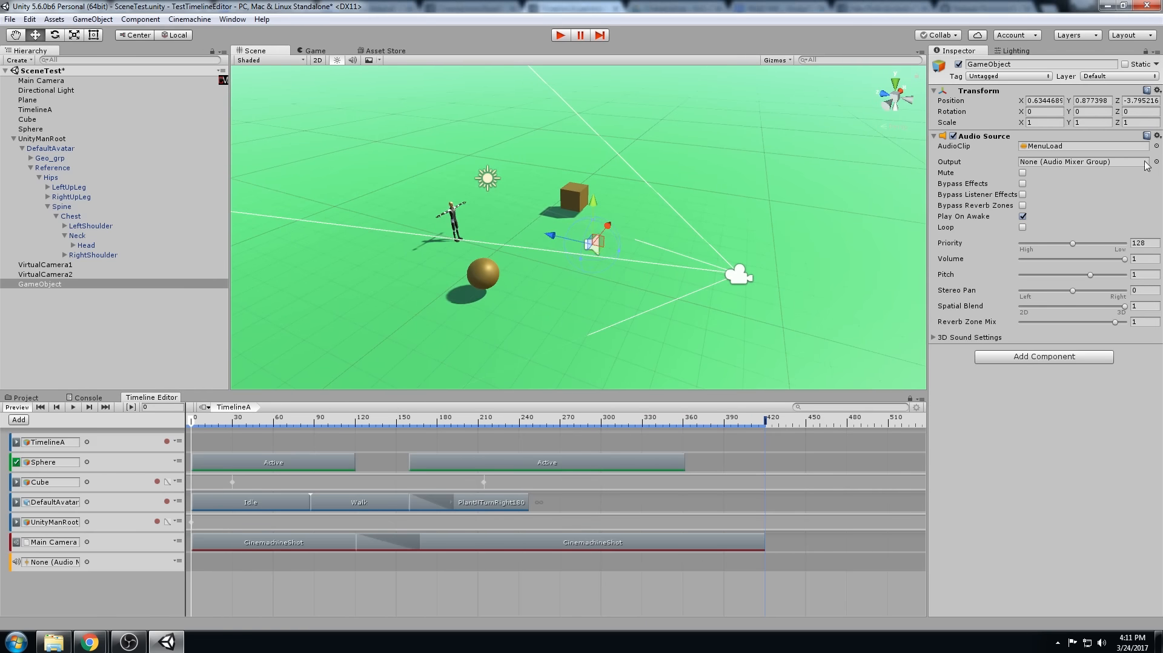
left_click_drag(609, 203, 787, 191, "alt")
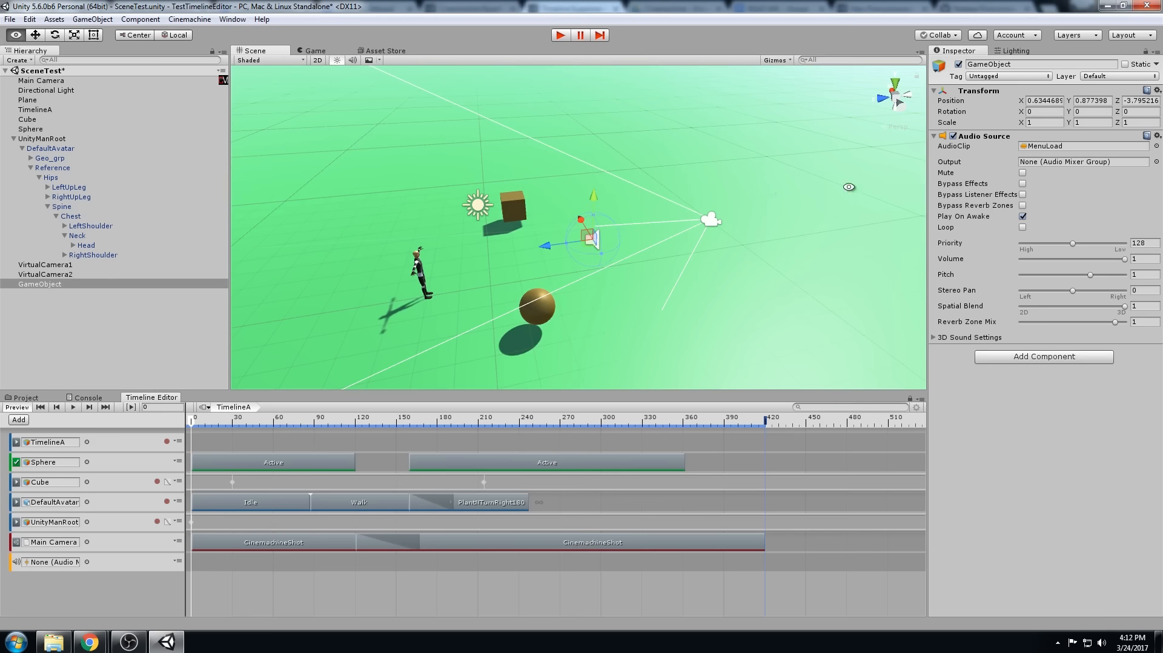
left_click(1155, 162)
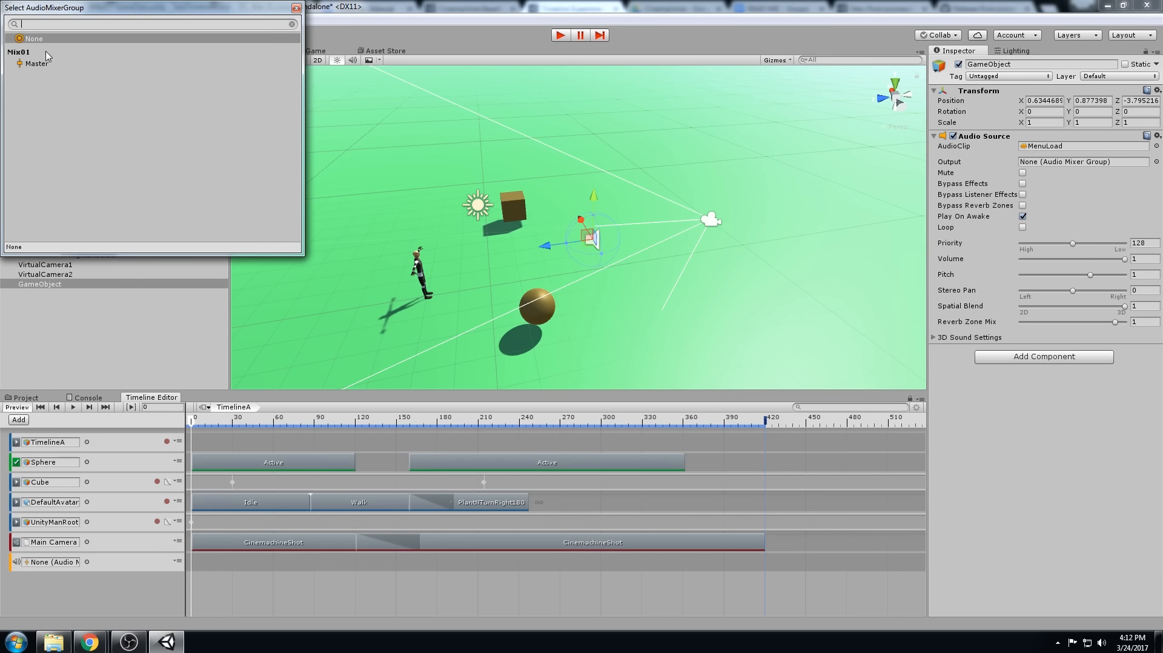
left_click(39, 64)
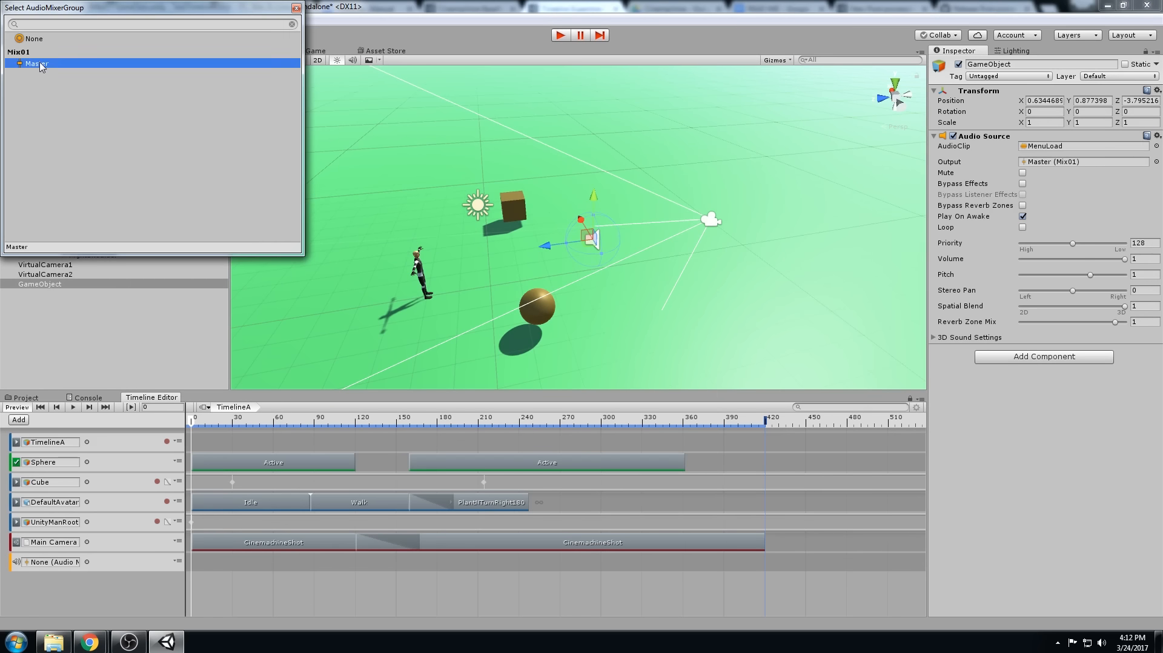
double_click(42, 67)
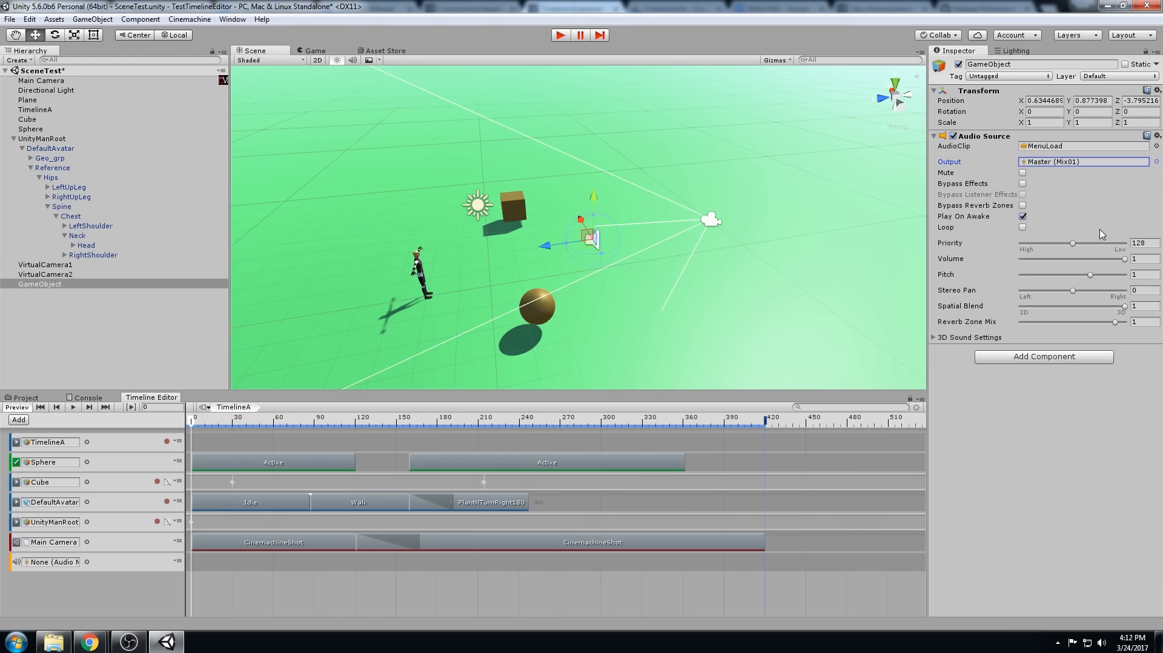
- Enable looping on the Audio Source and set its 3D sound Max Distance to 10
left_click(1022, 227)
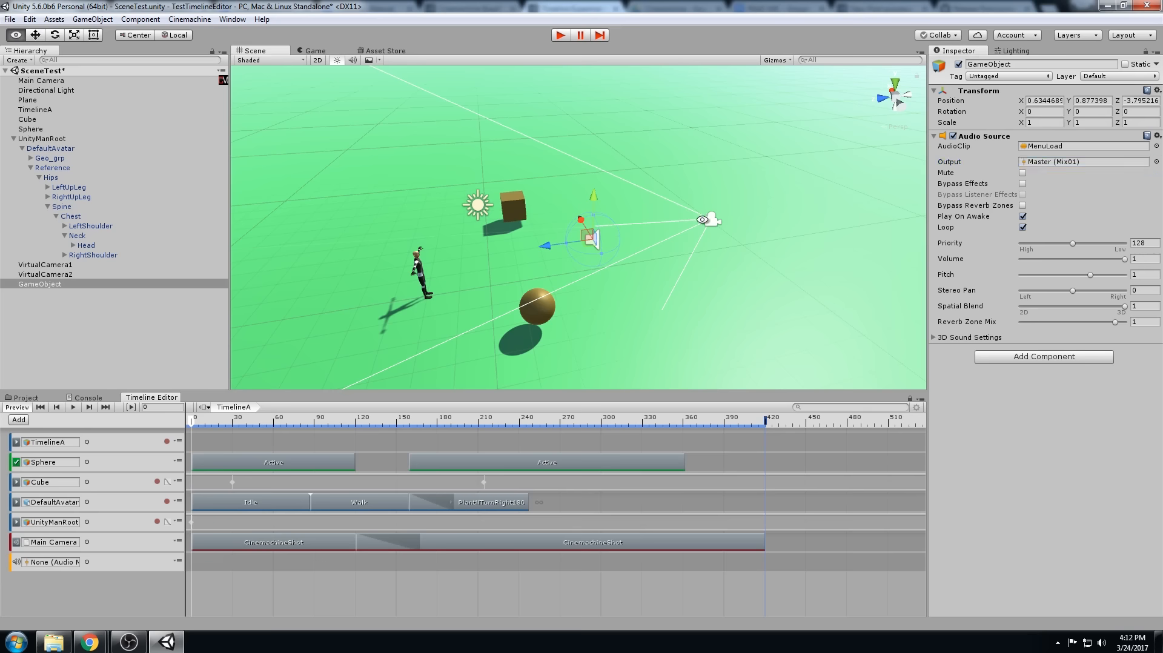
left_click_drag(704, 220, 542, 235, "alt")
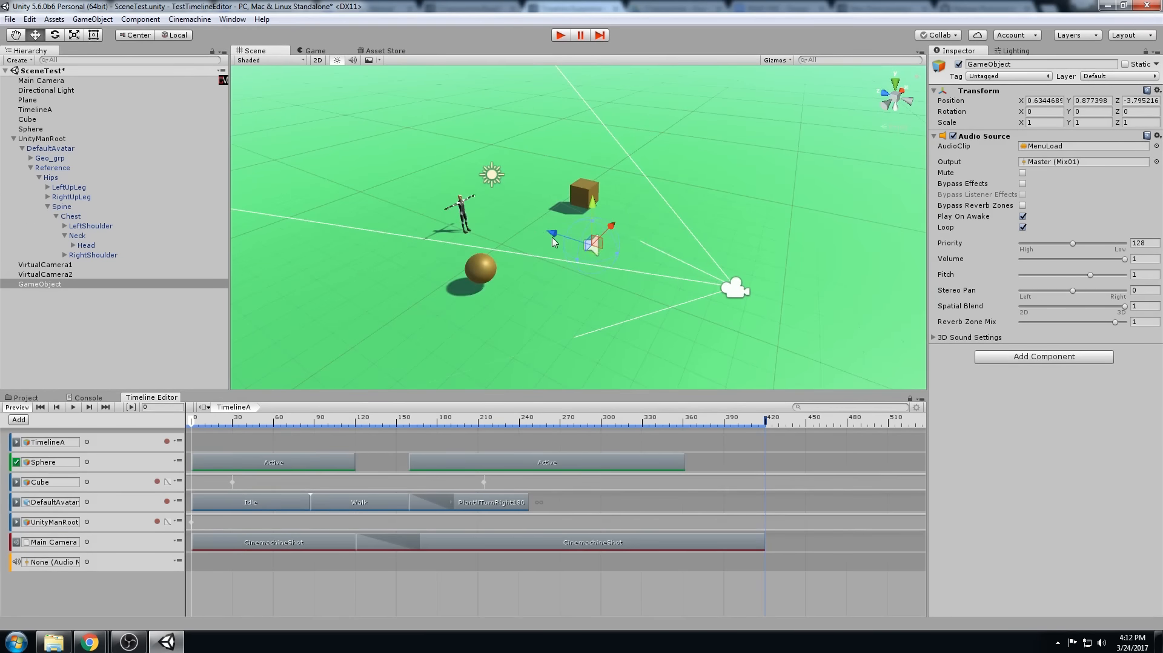
left_click(938, 337)
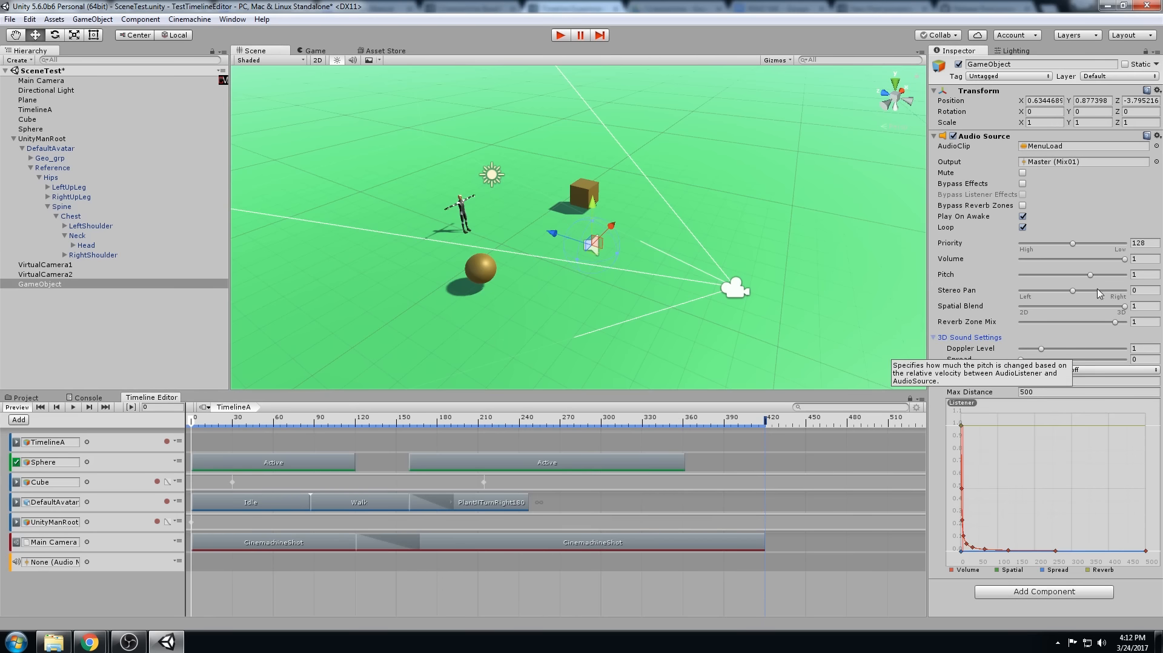
left_click(1052, 392)
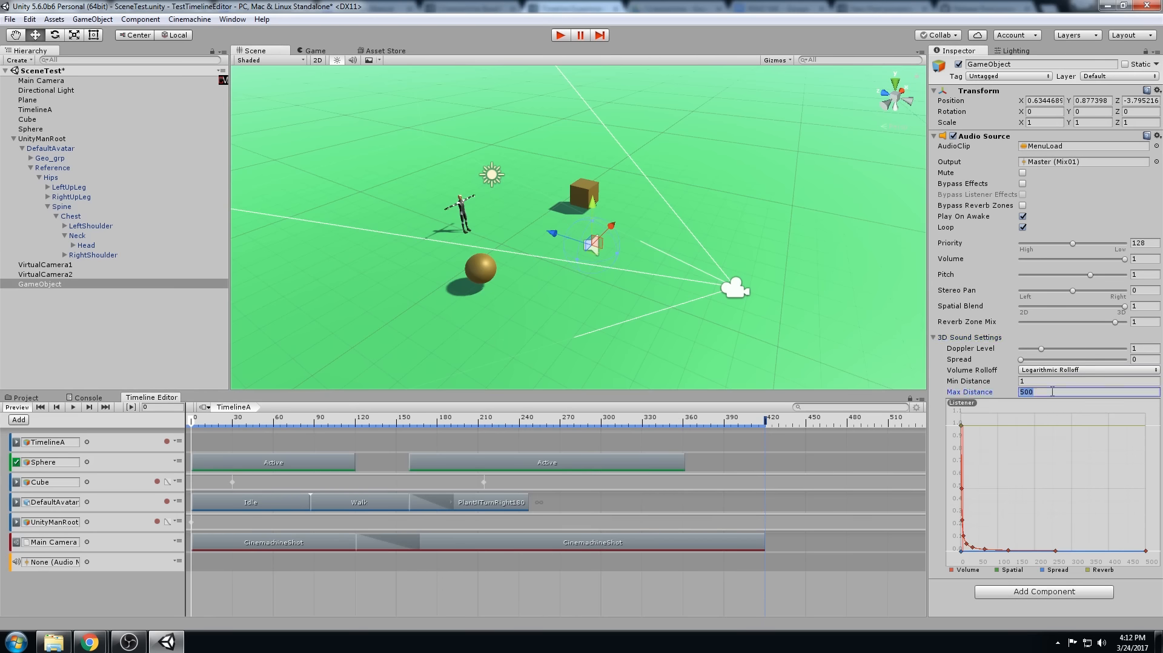
type("10")
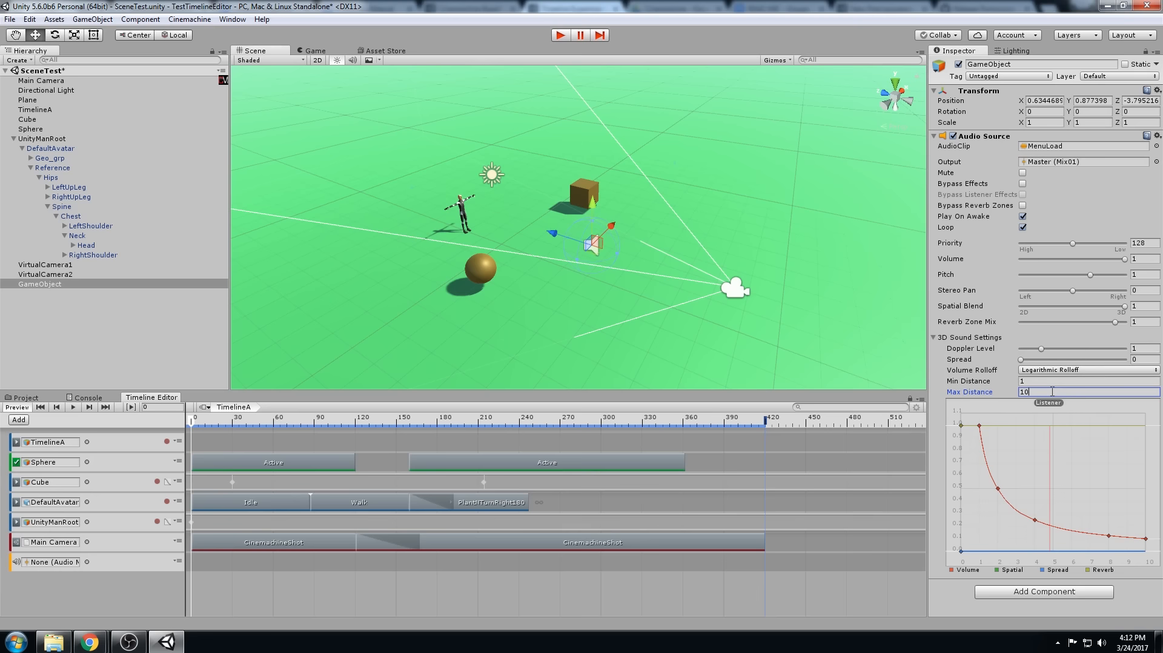
key("Return")
- Move the audio GameObject along Z to about 0.91, close to the avatar, and play the scene to hear it
scroll(659, 272, "down", 5)
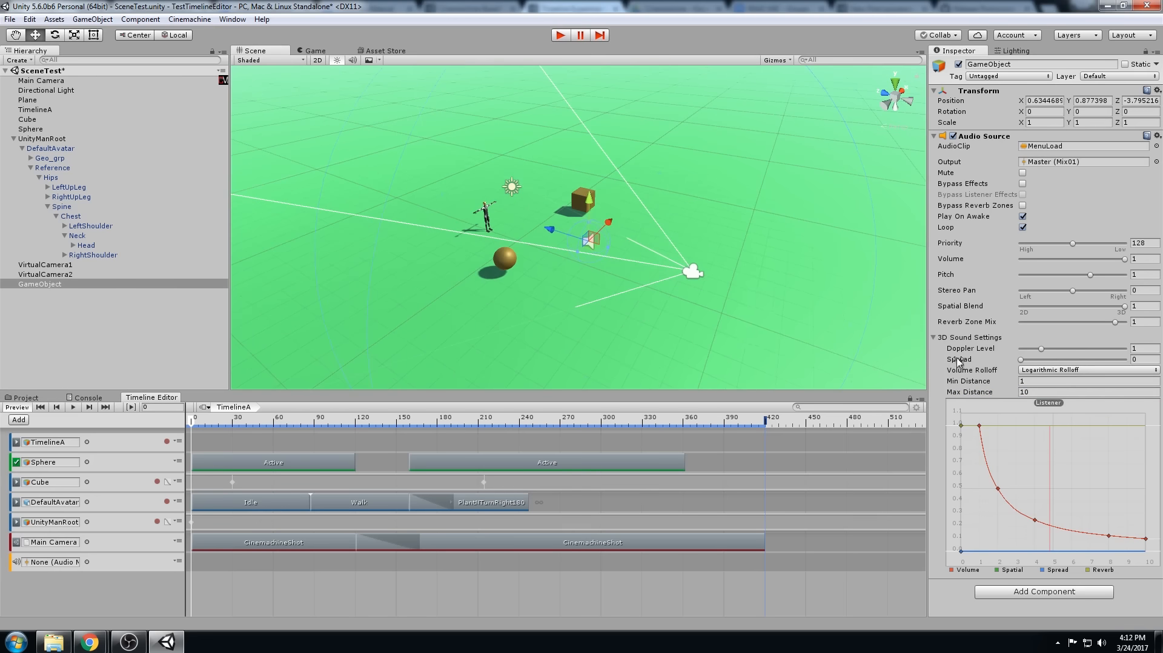
scroll(670, 293, "down", 4)
left_click_drag(585, 305, 648, 285, "alt")
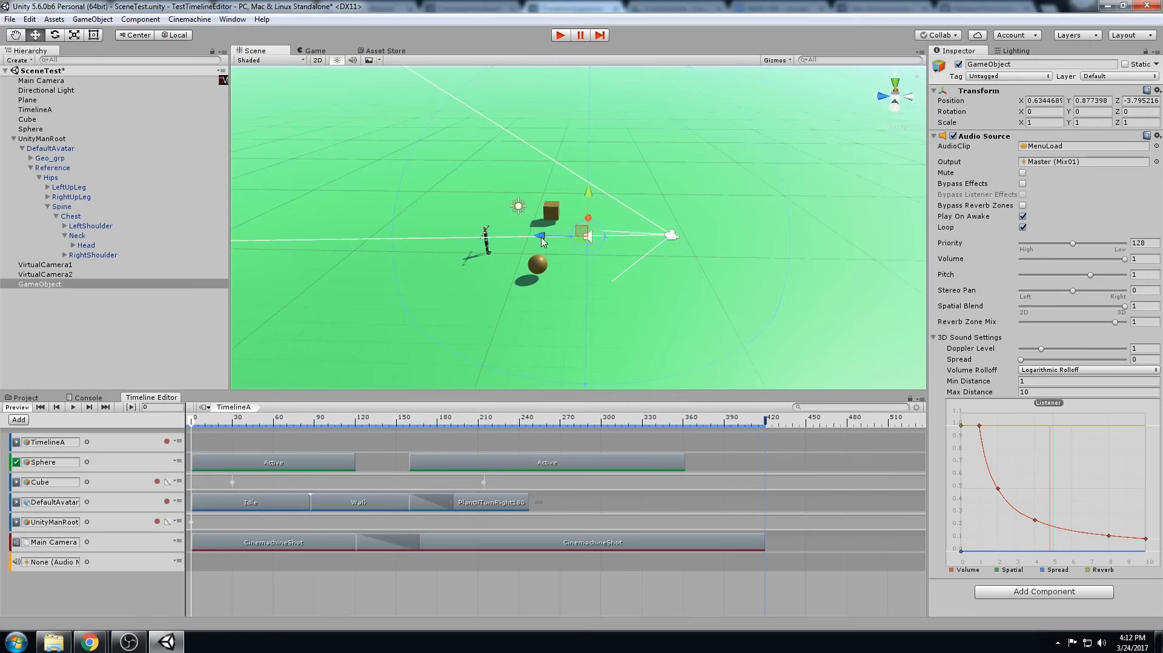
left_click_drag(538, 236, 455, 229)
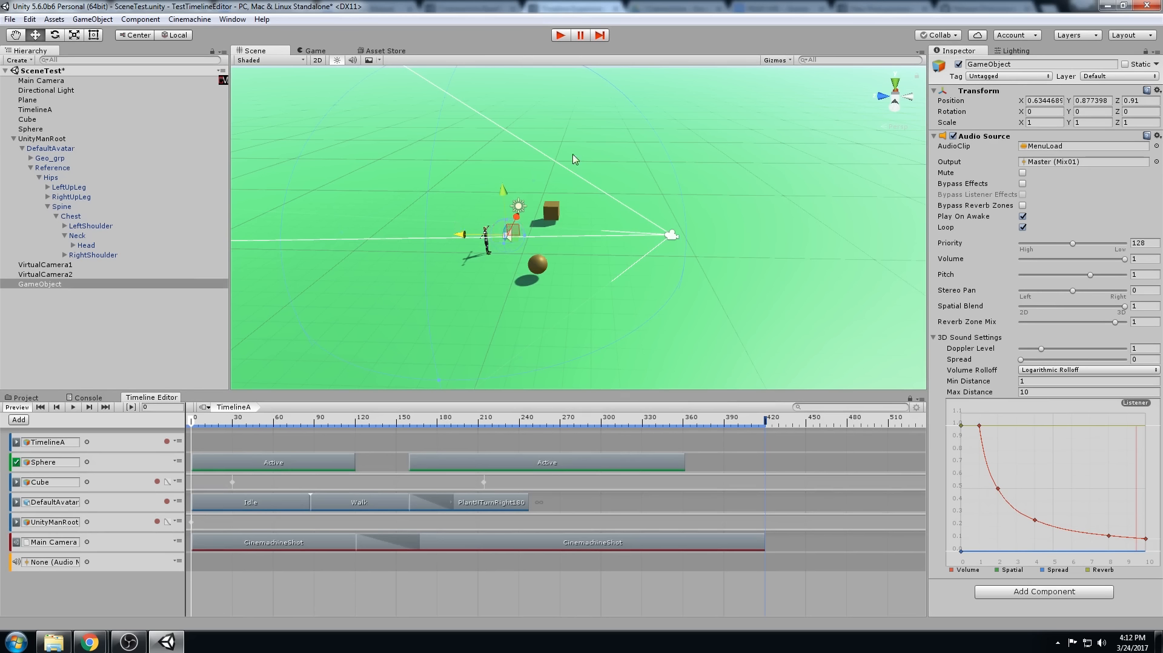
left_click(559, 36)
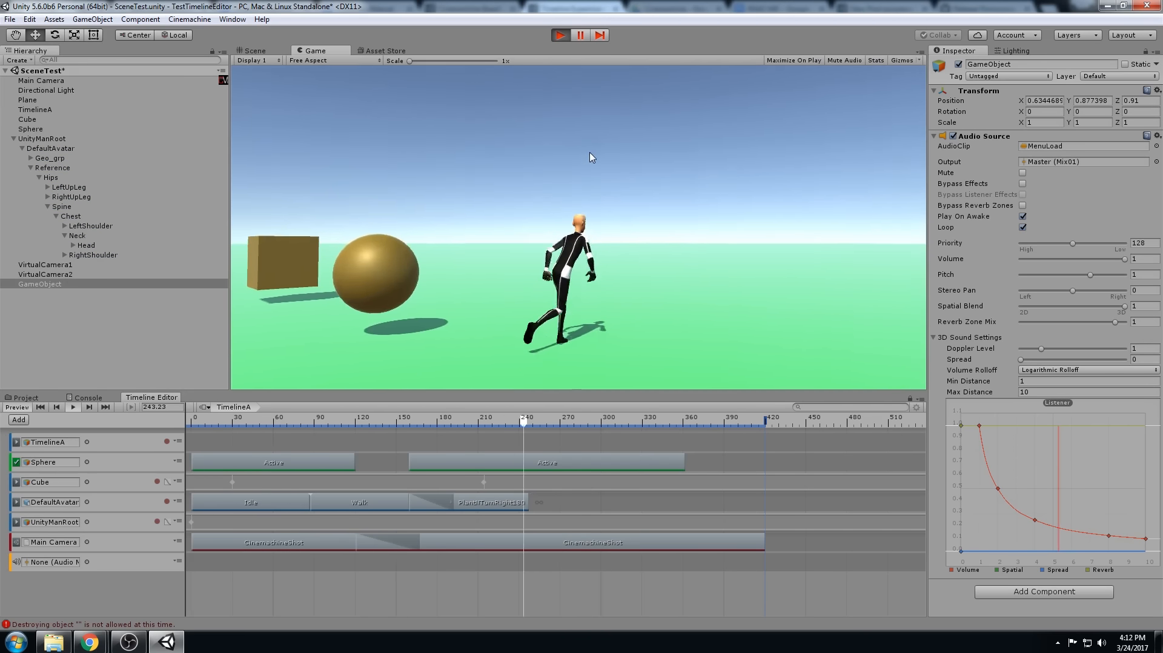
key("ctrl+p")
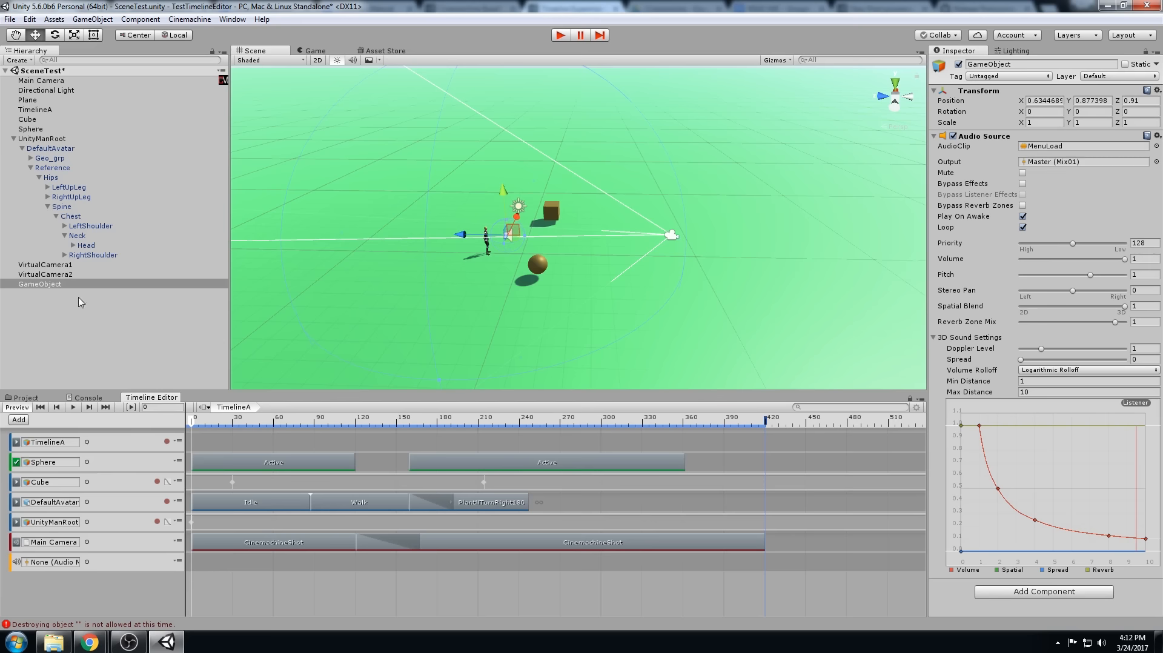
- Bind TimelineA's audio track to the Master group of Mix01 and play the scene to test it
left_click(97, 561)
left_click(86, 562)
left_click(38, 63)
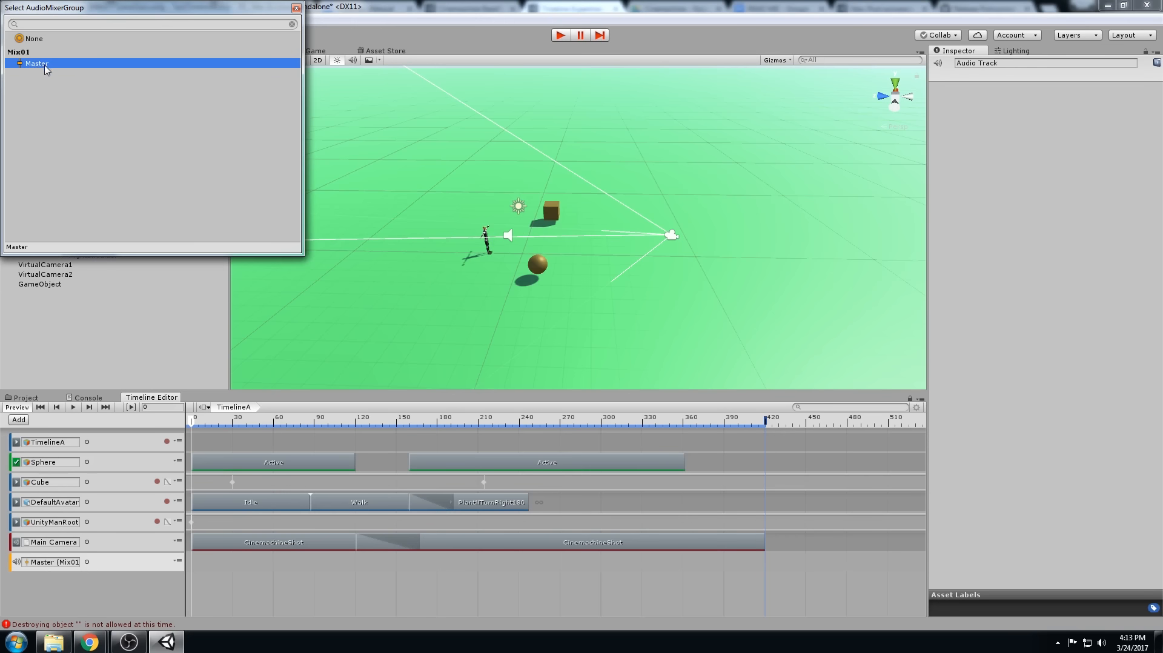
double_click(45, 63)
left_click(561, 35)
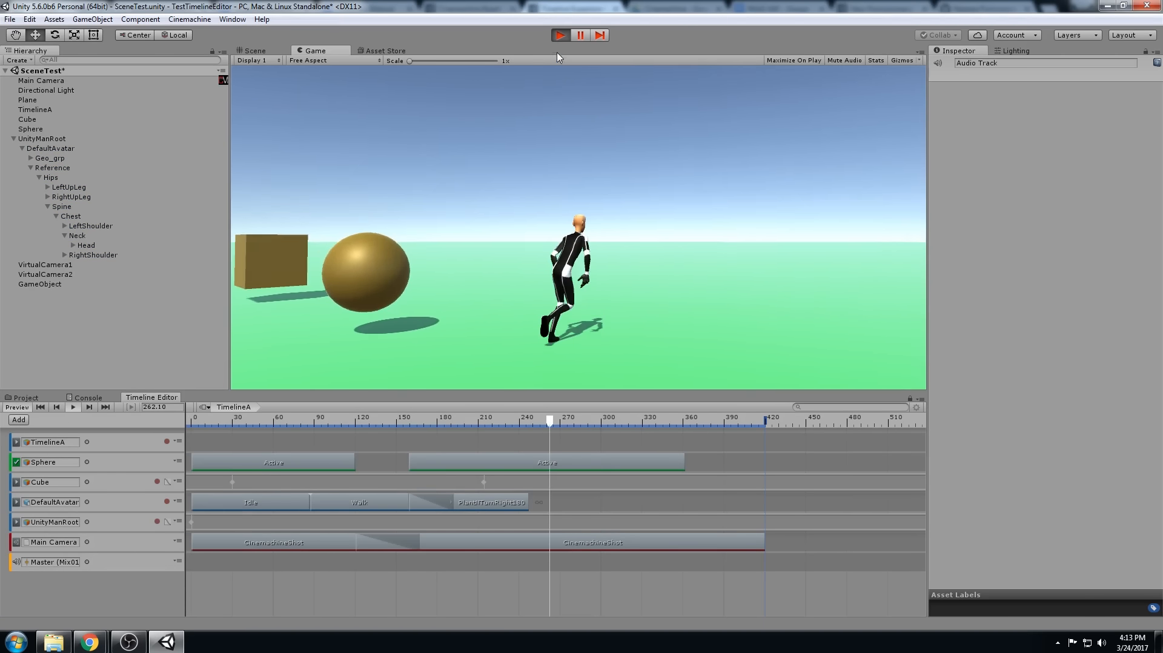
left_click(561, 37)
left_click(229, 566)
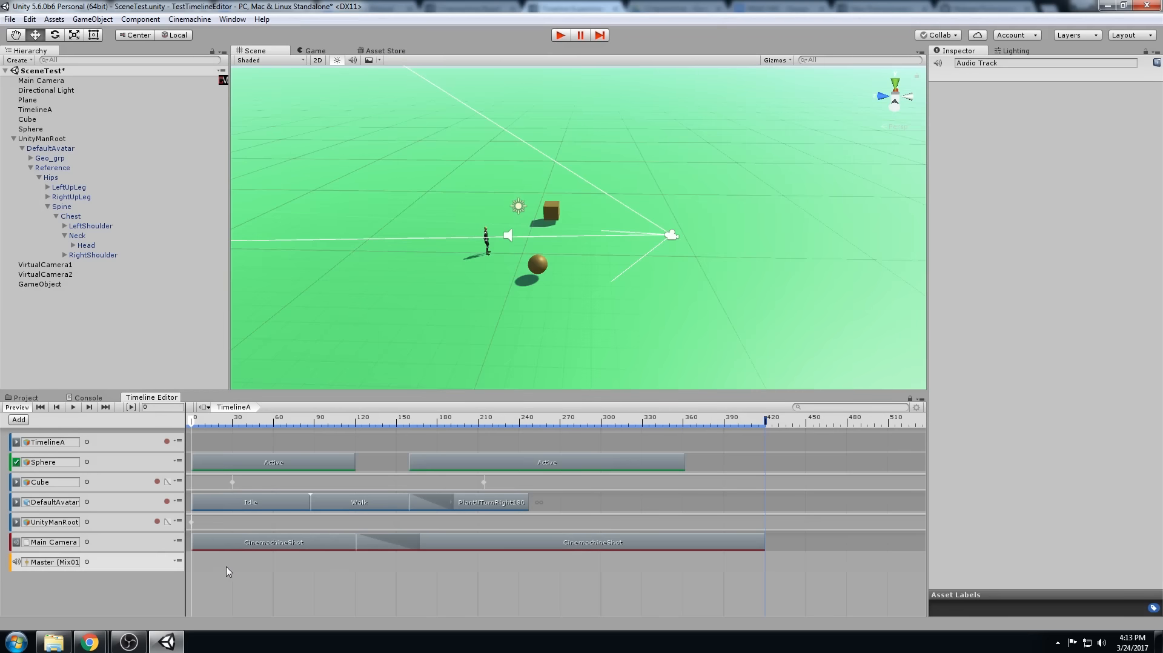
right_click(220, 562)
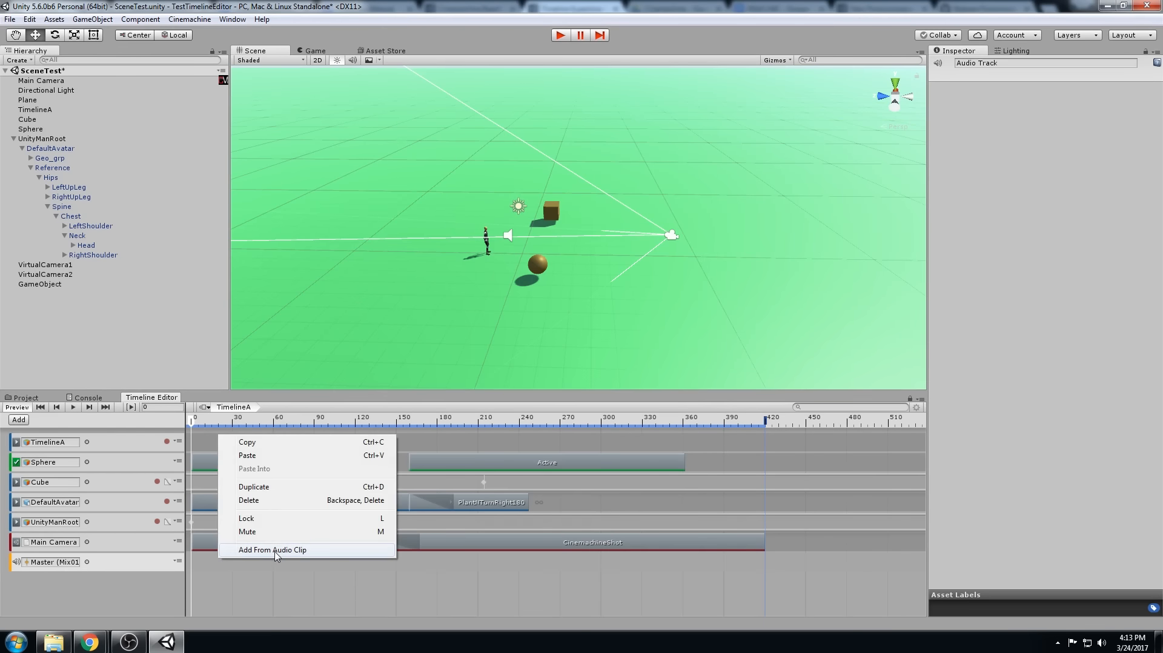
left_click(99, 595)
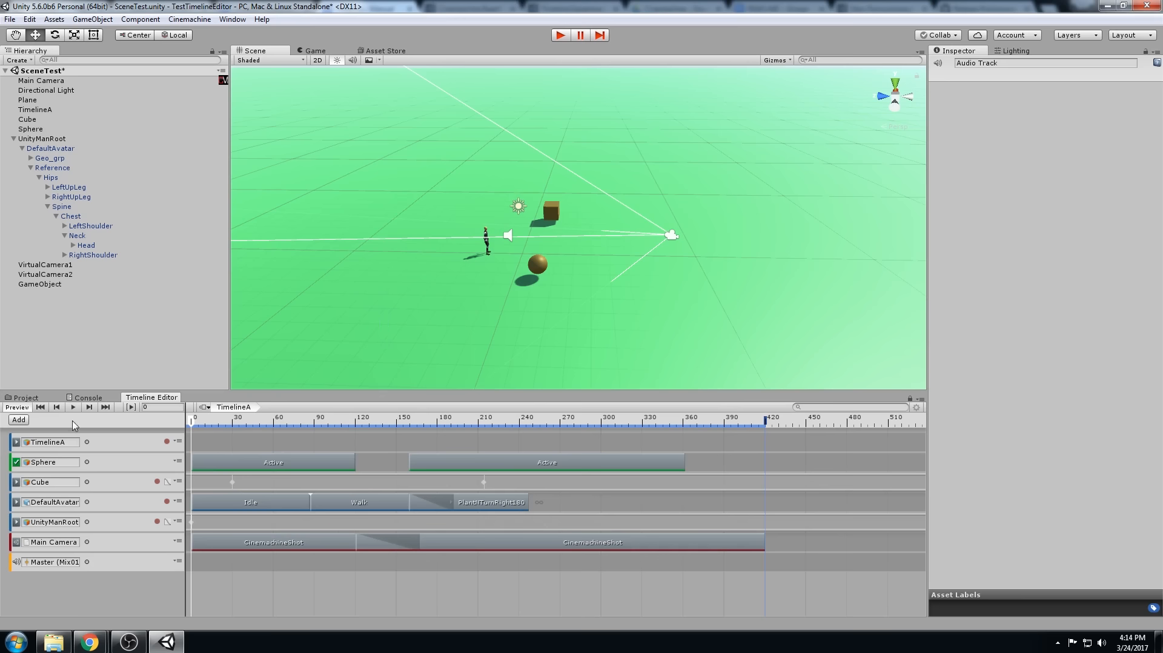
- Add a Control Track to TimelineA and create a Control Playable Asset clip on it
left_click(18, 420)
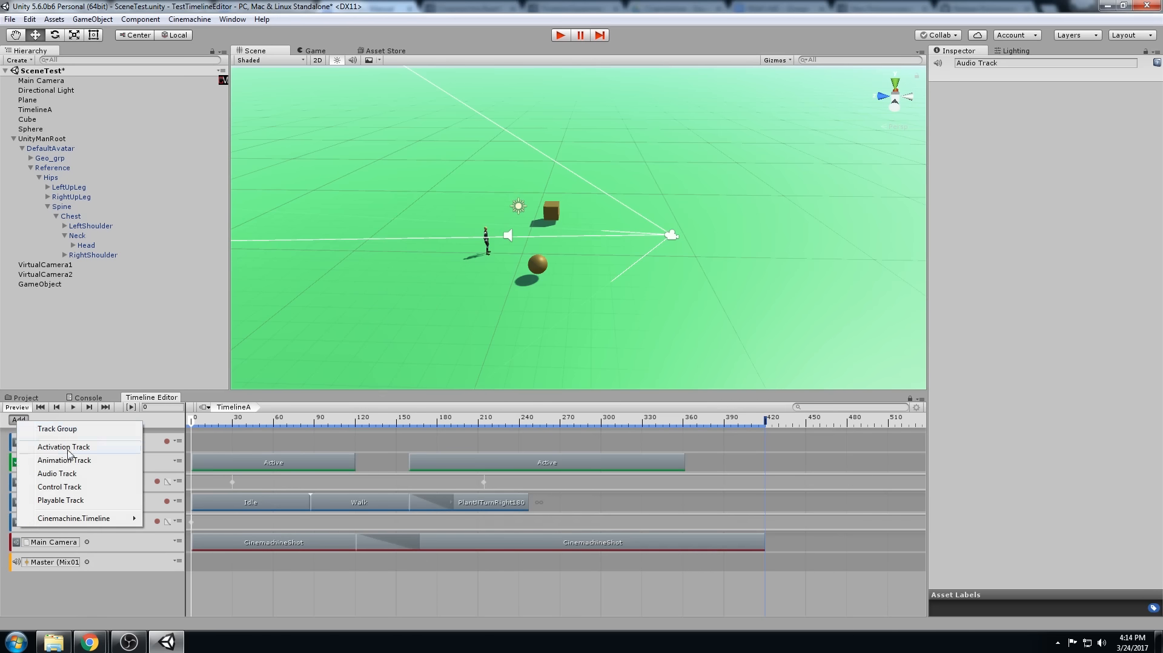
left_click(108, 490)
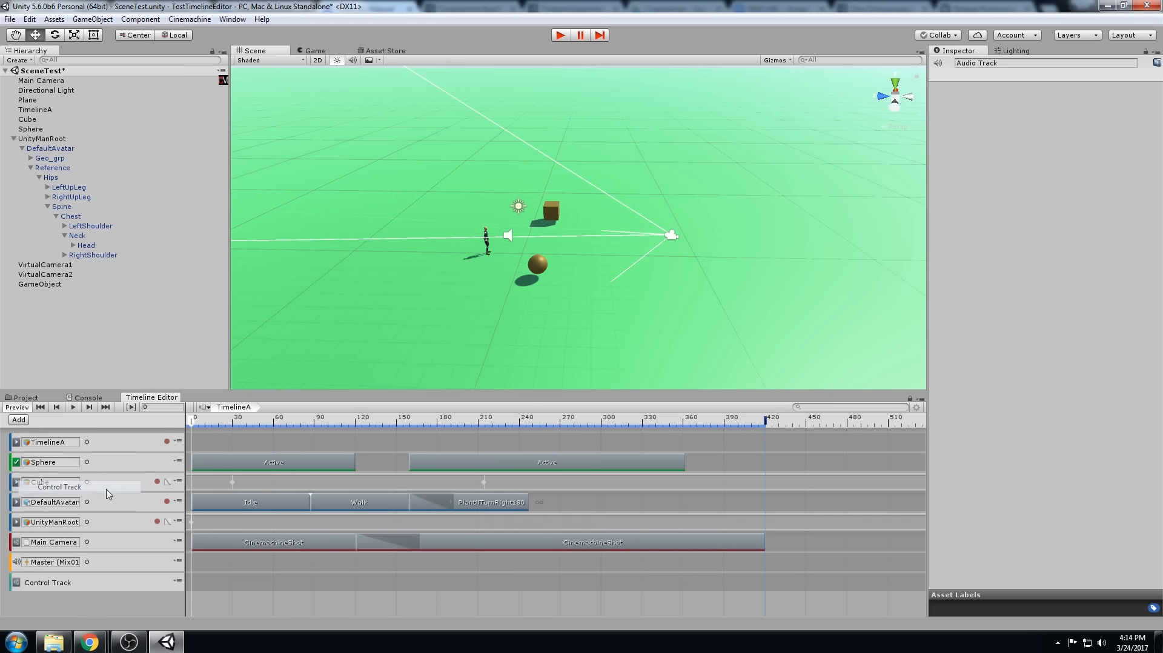
left_click(65, 583)
left_click(93, 585)
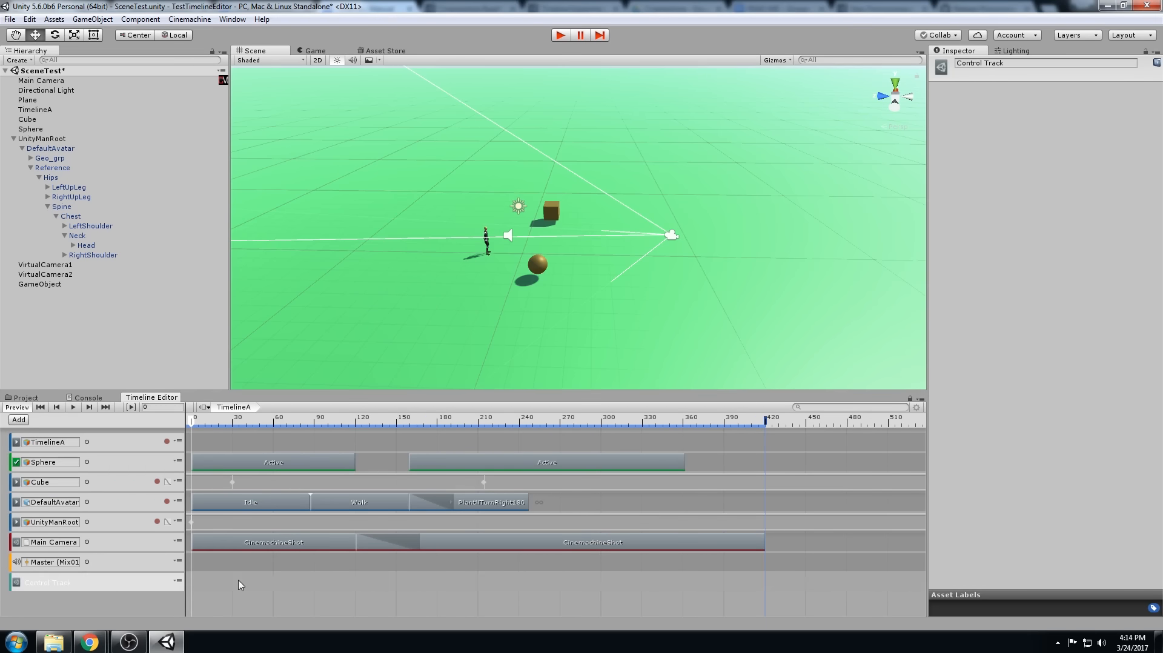
left_click(178, 583)
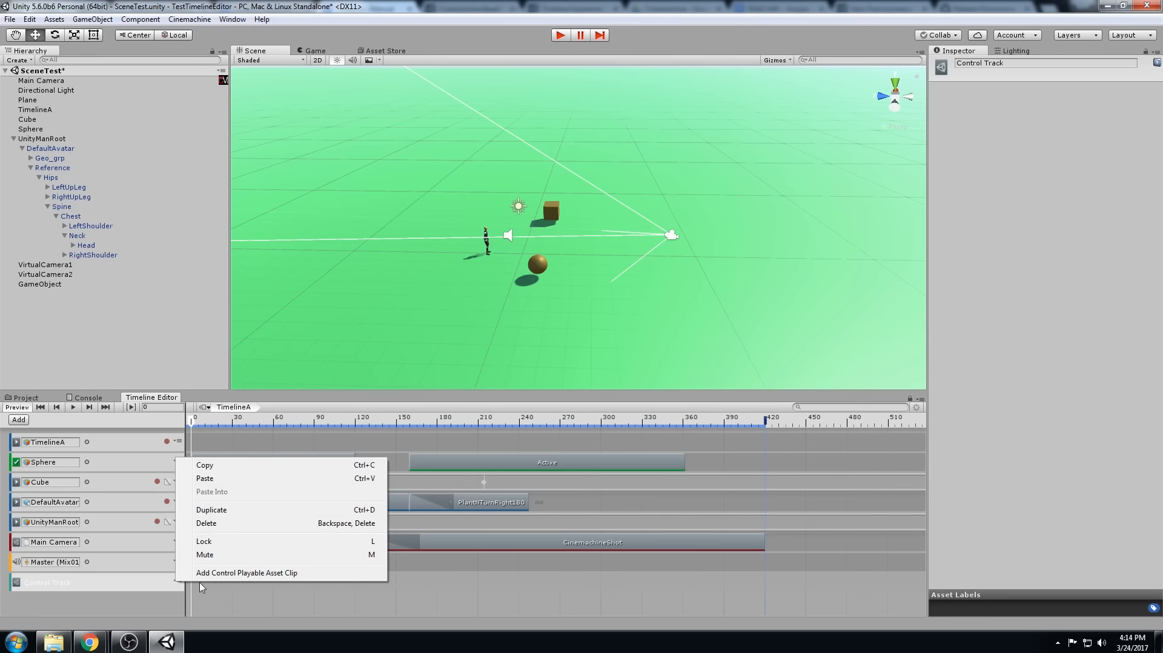
left_click(202, 586)
right_click(210, 585)
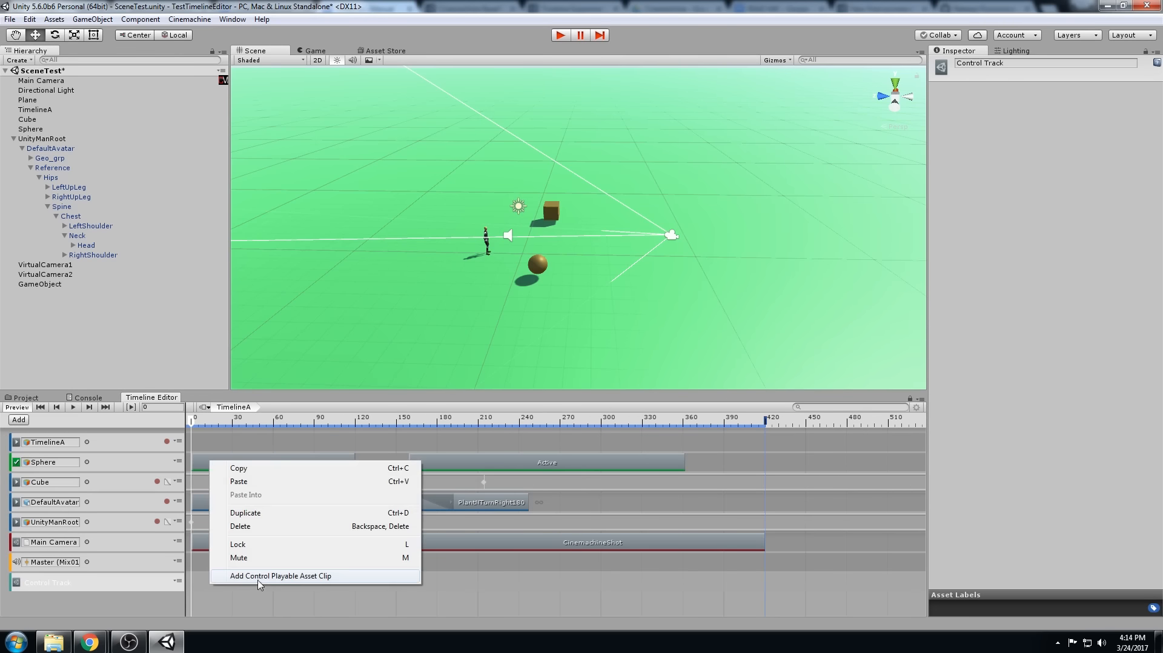
left_click(305, 576)
- Inspect the Control Playable Asset clip's Post Playback options and its Advanced settings
left_click(317, 580)
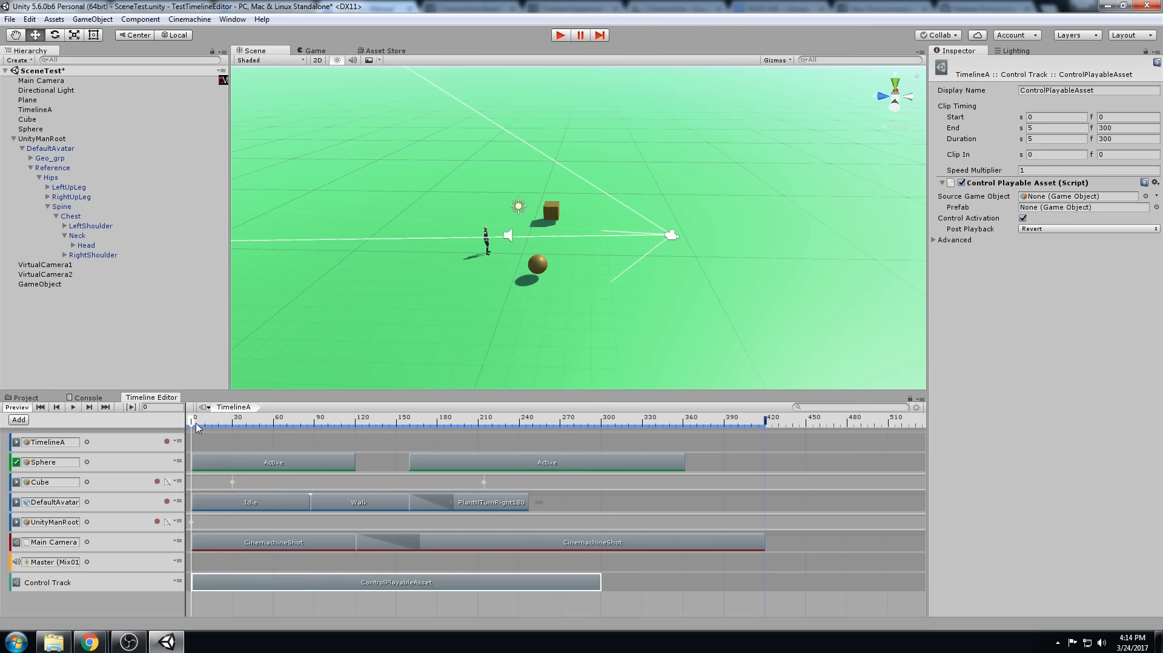
left_click(1040, 230)
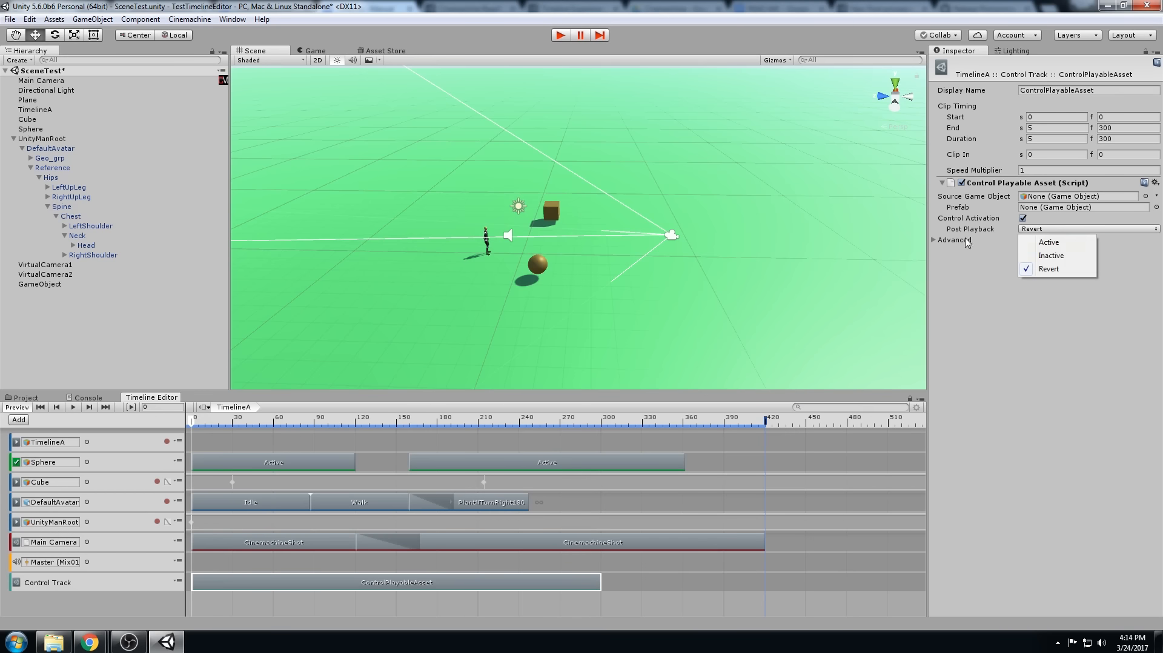
left_click(934, 245)
left_click(936, 242)
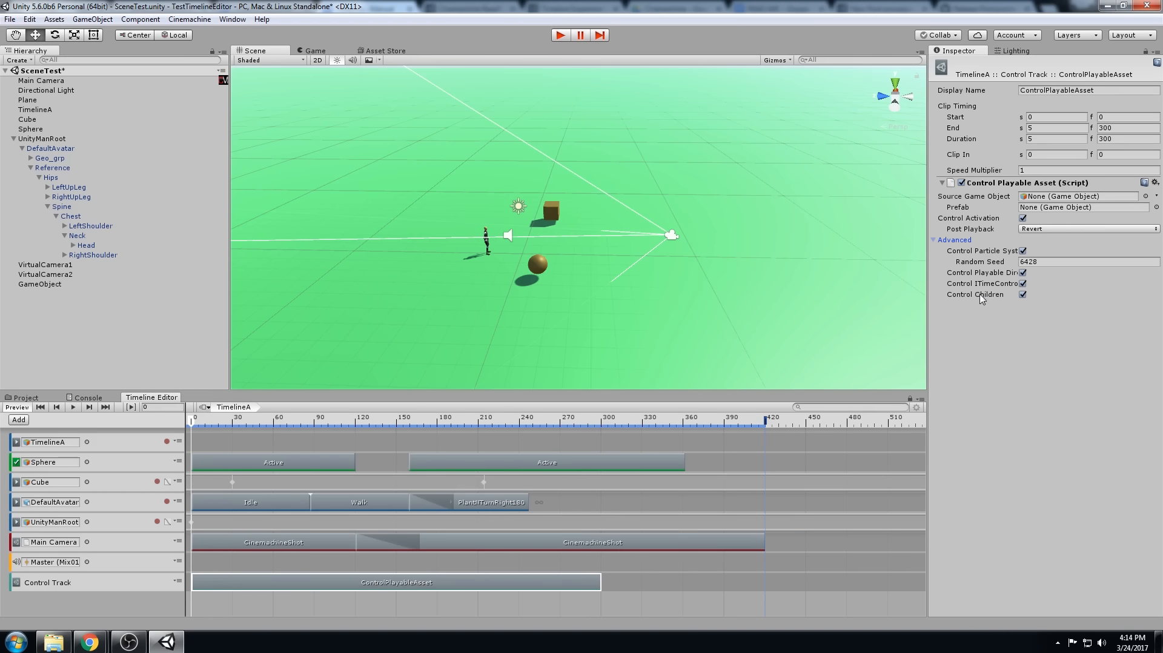
left_click(56, 607)
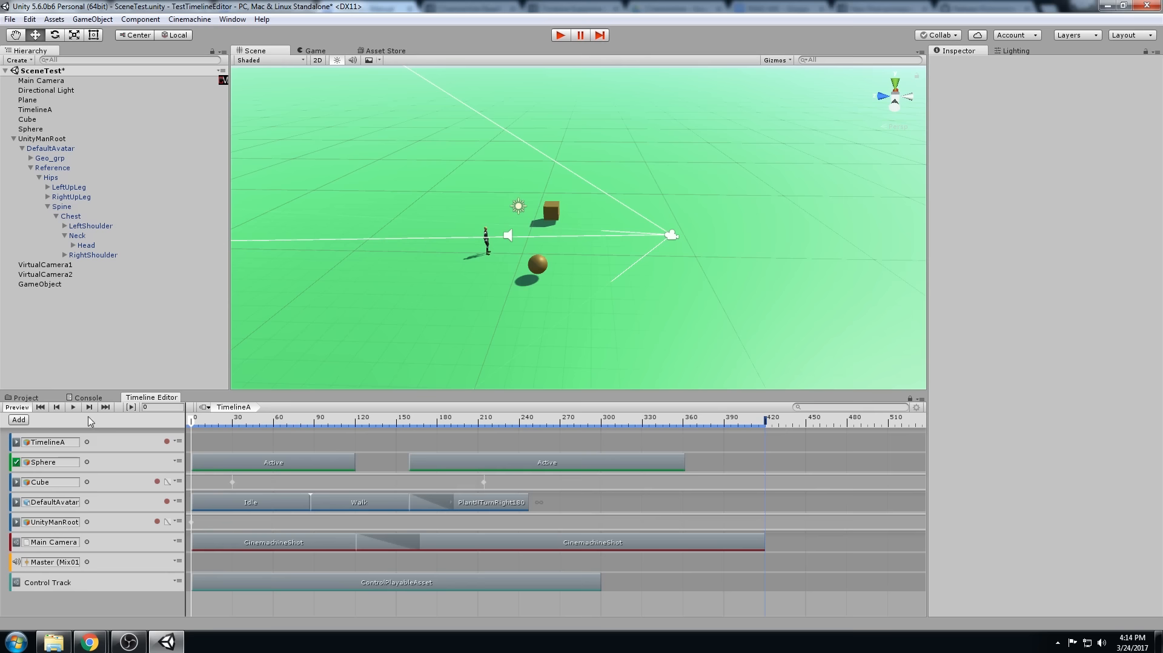
- Add a Playable Track to TimelineA and select it
left_click(19, 420)
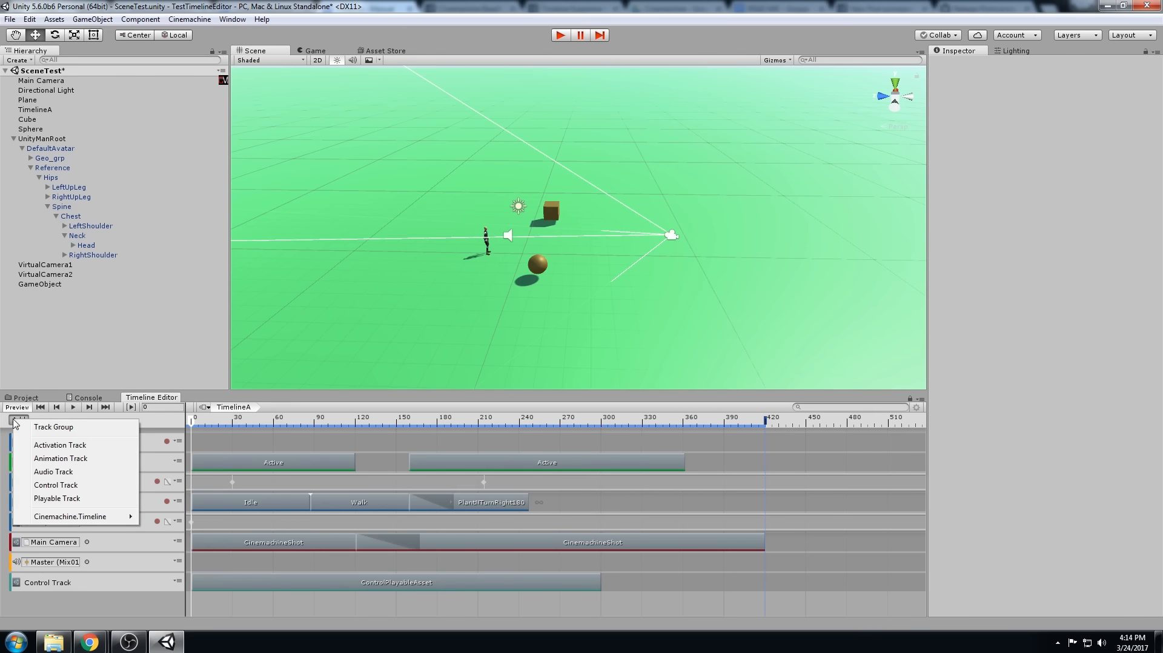
left_click(81, 501)
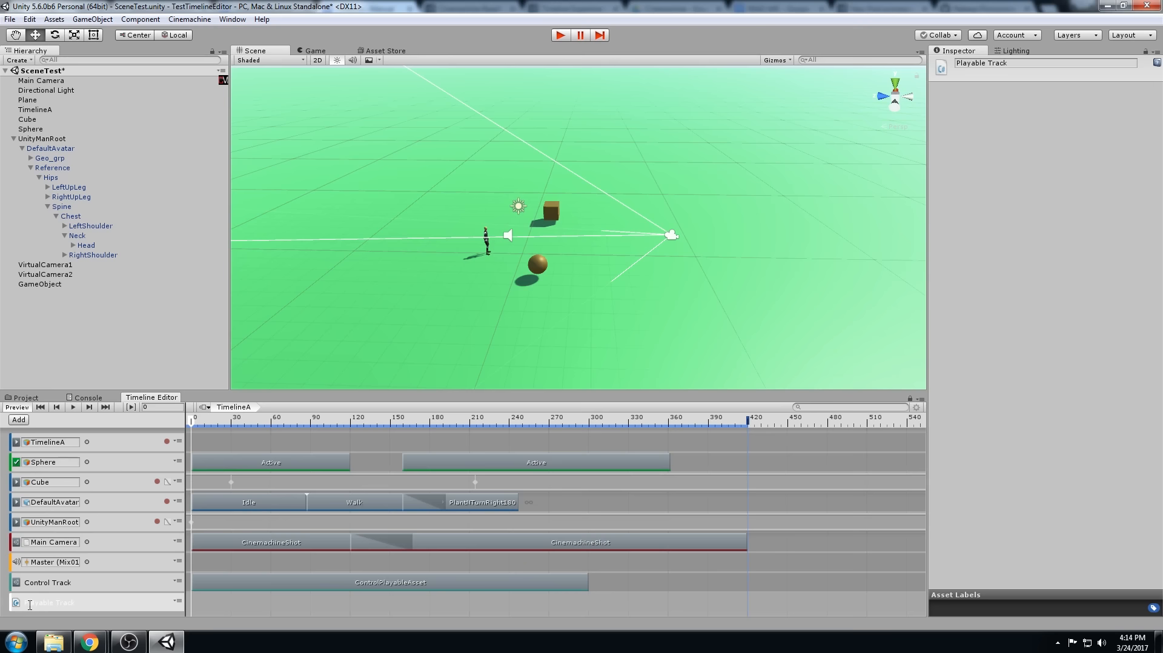
left_click_drag(30, 605, 88, 603)
- Delete the Playable Track and the Control Track with its clip from TimelineA
left_click(83, 585)
left_click(114, 595)
key("Delete")
left_click(116, 578)
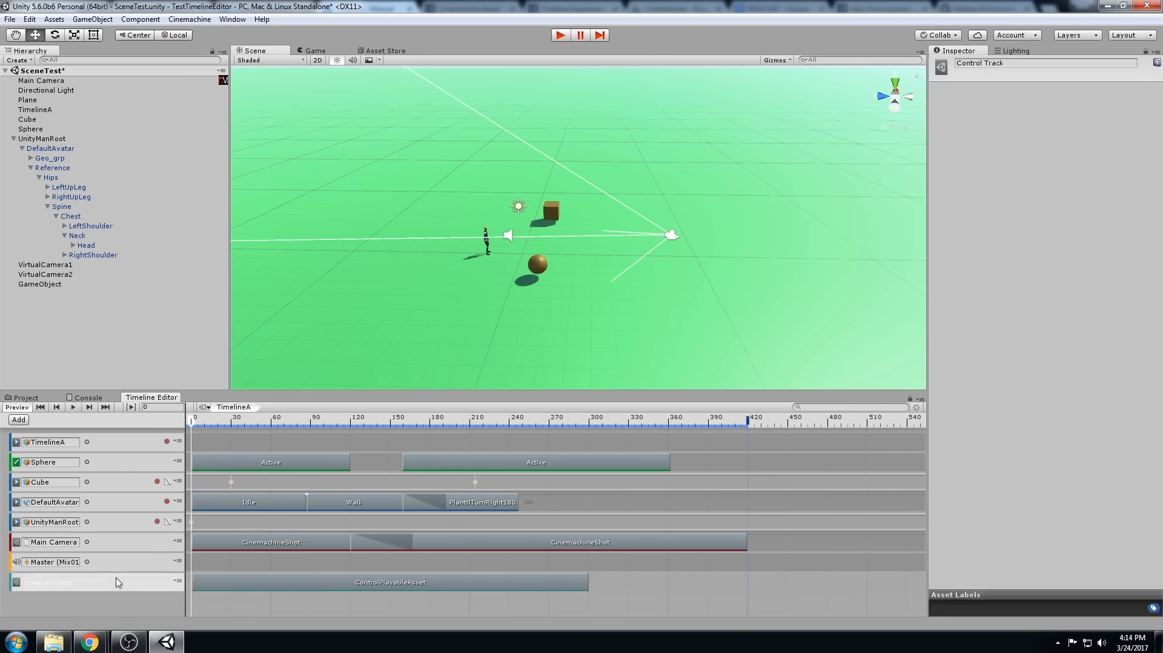
key("Delete")
- Play the scene to review the avatar animation and camera shots, and stop playback
left_click(561, 35)
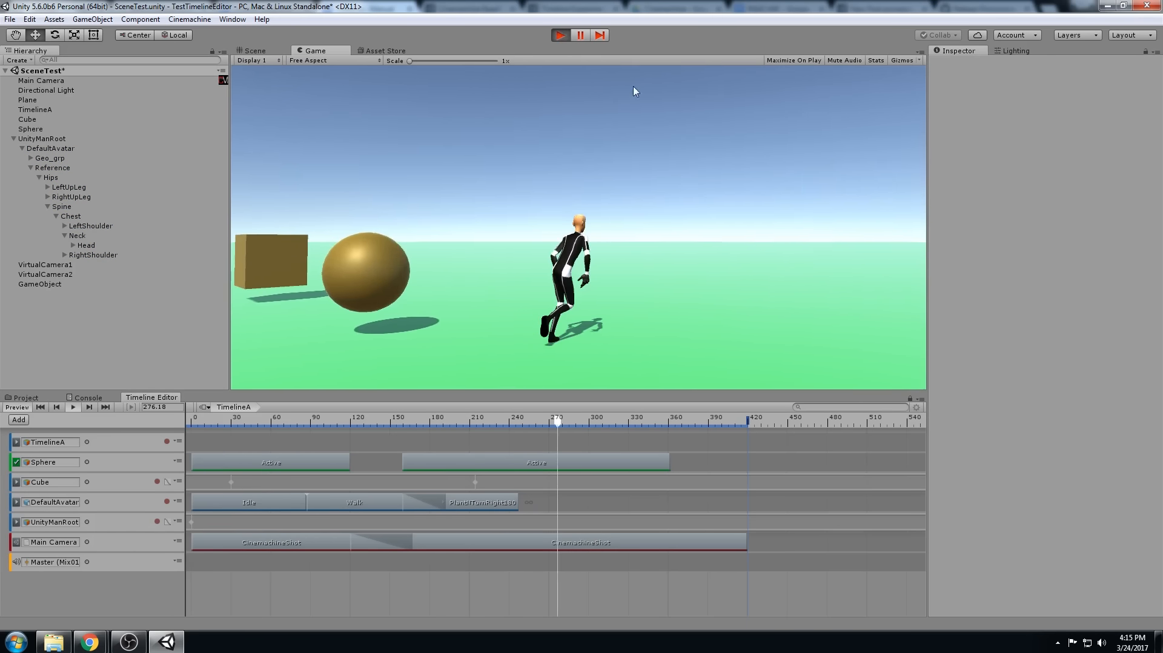
left_click(561, 35)
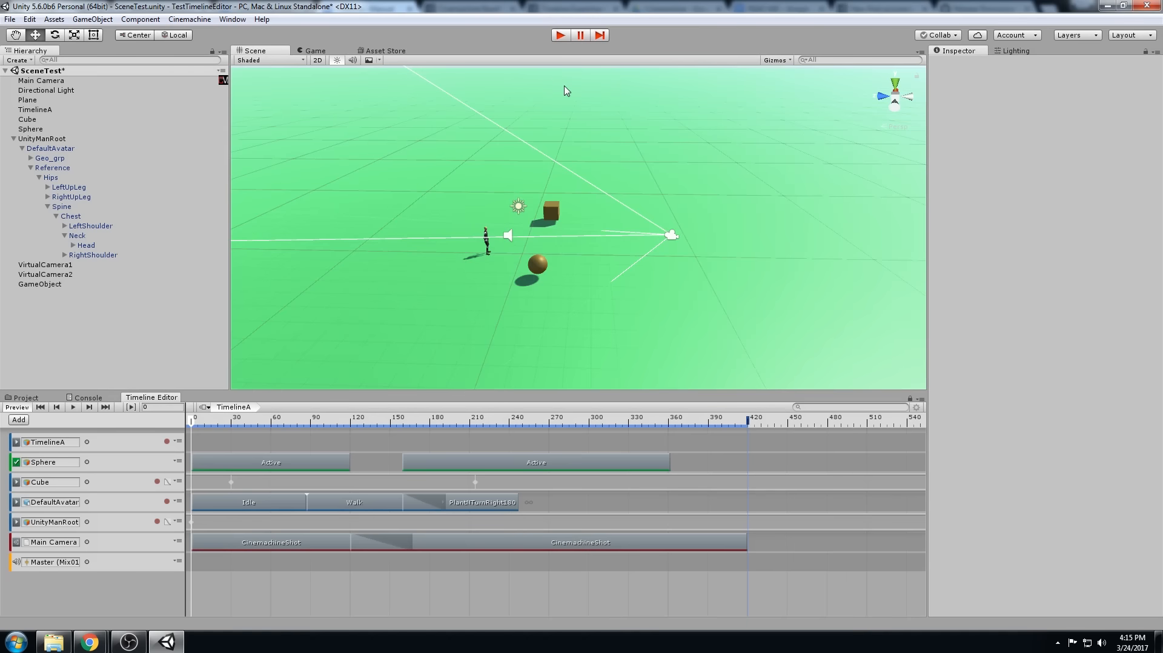